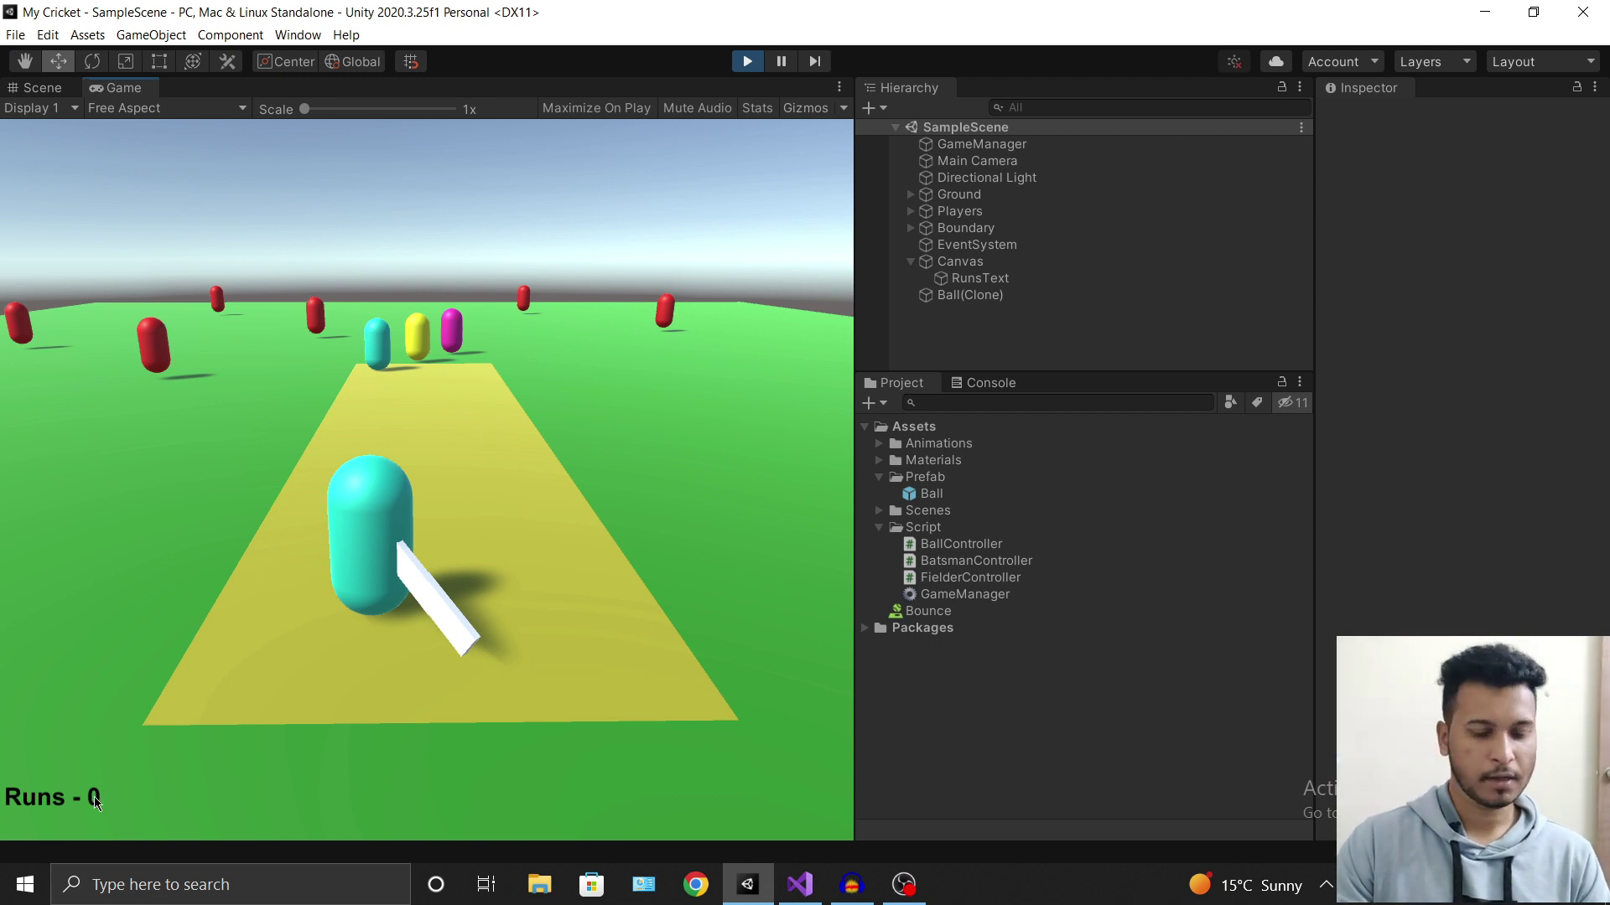
Playtest by swinging at deliveries, hitting boundaries to reach 14 runs, then getting out to reset to 0.
click(566, 675)
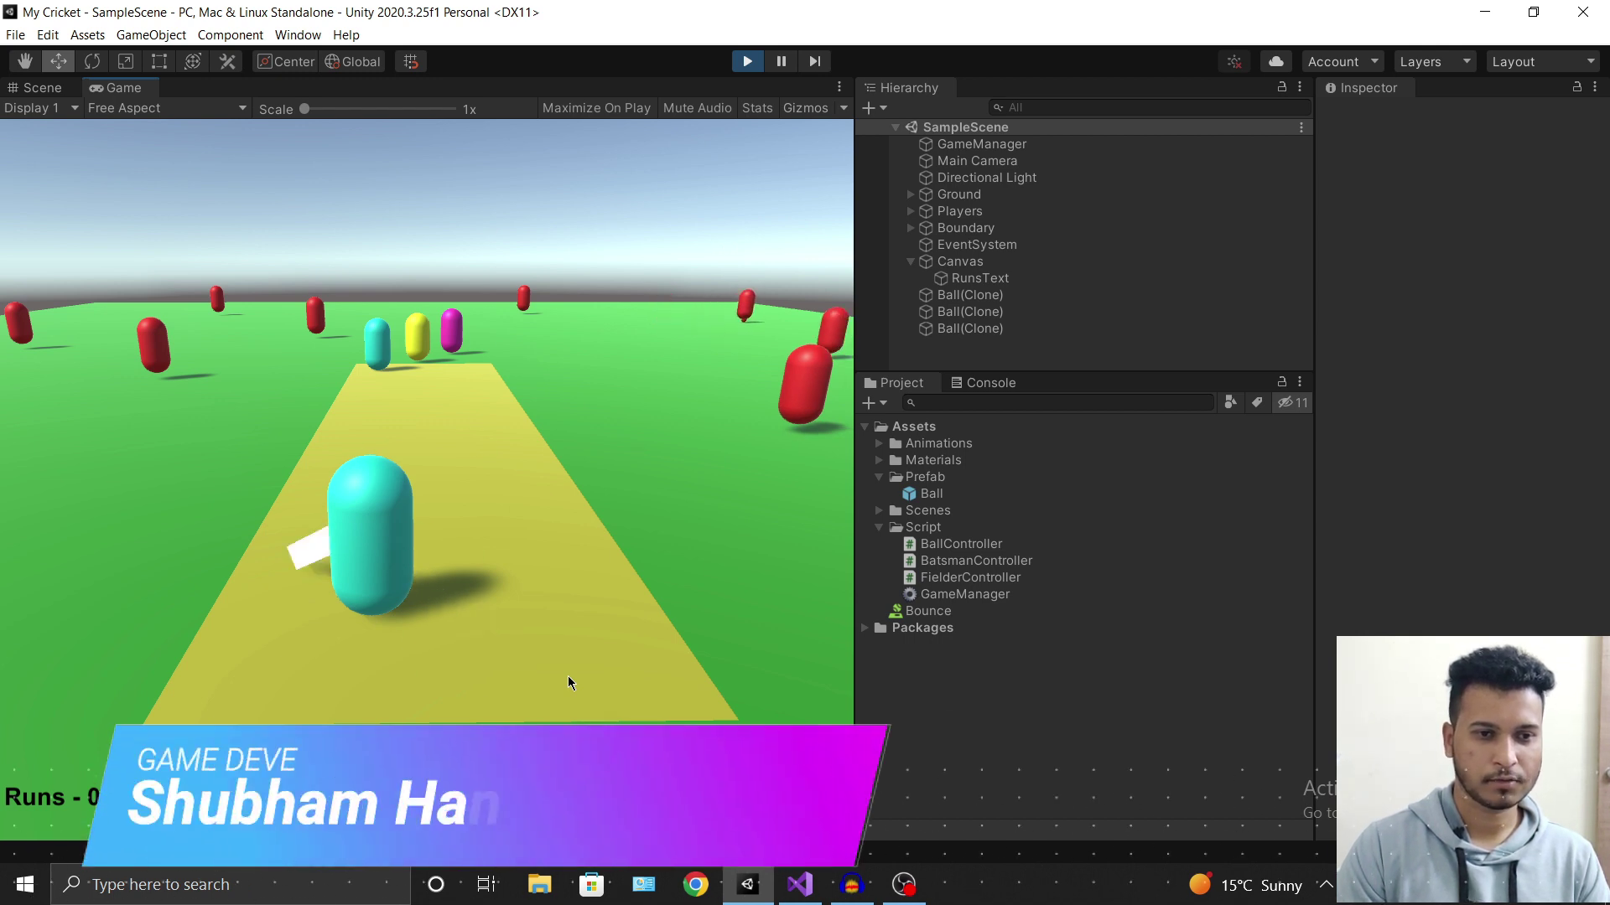
click(566, 676)
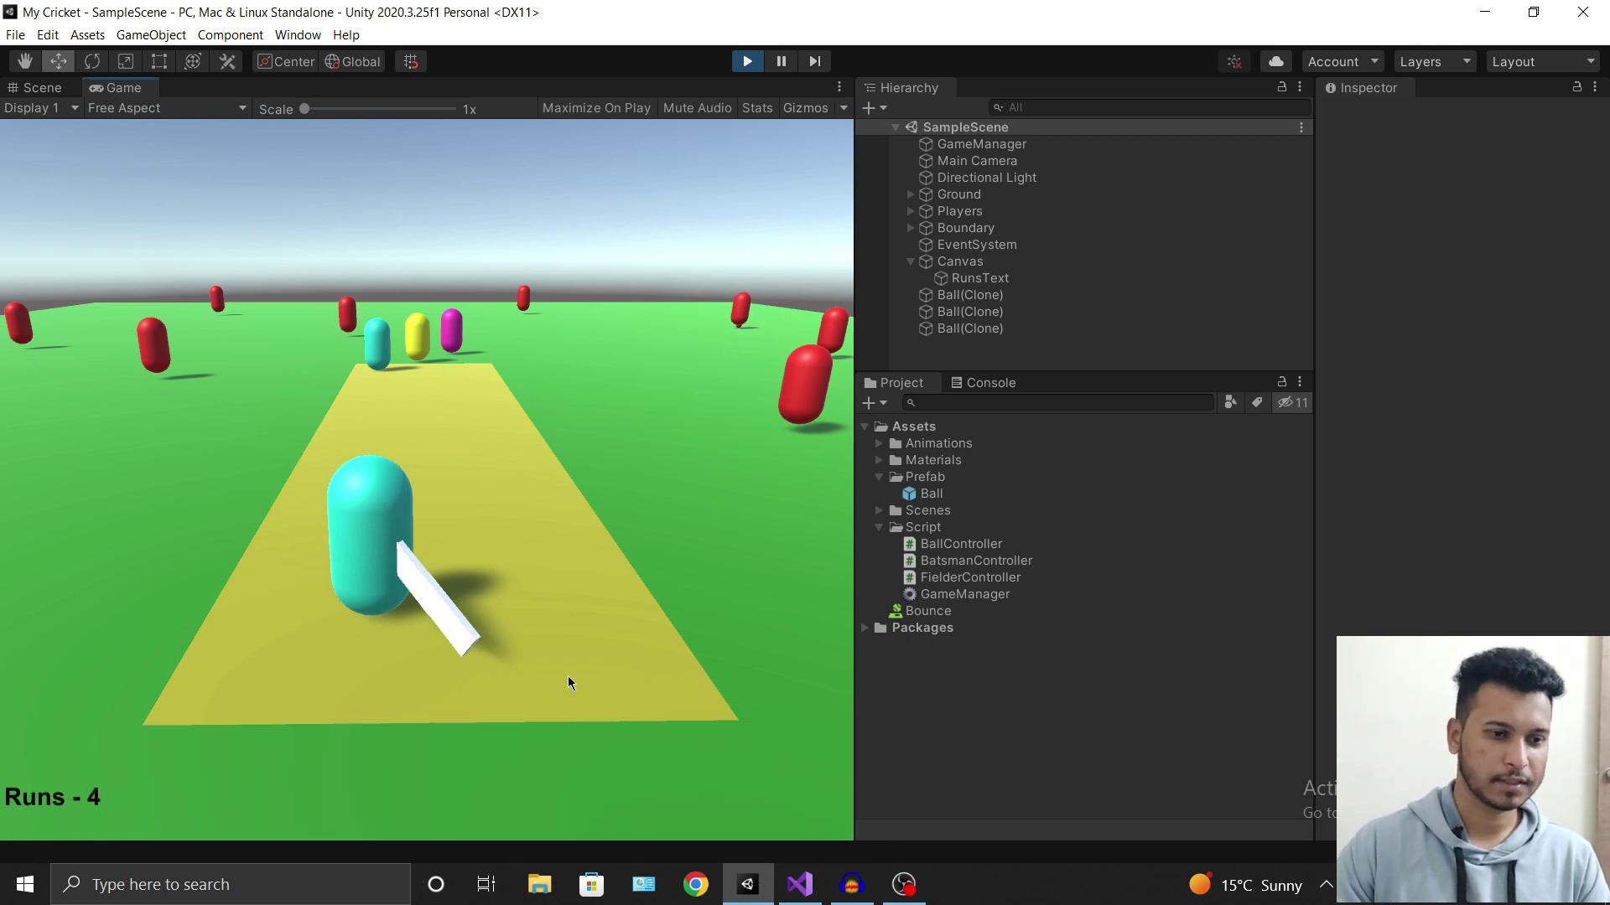
click(189, 717)
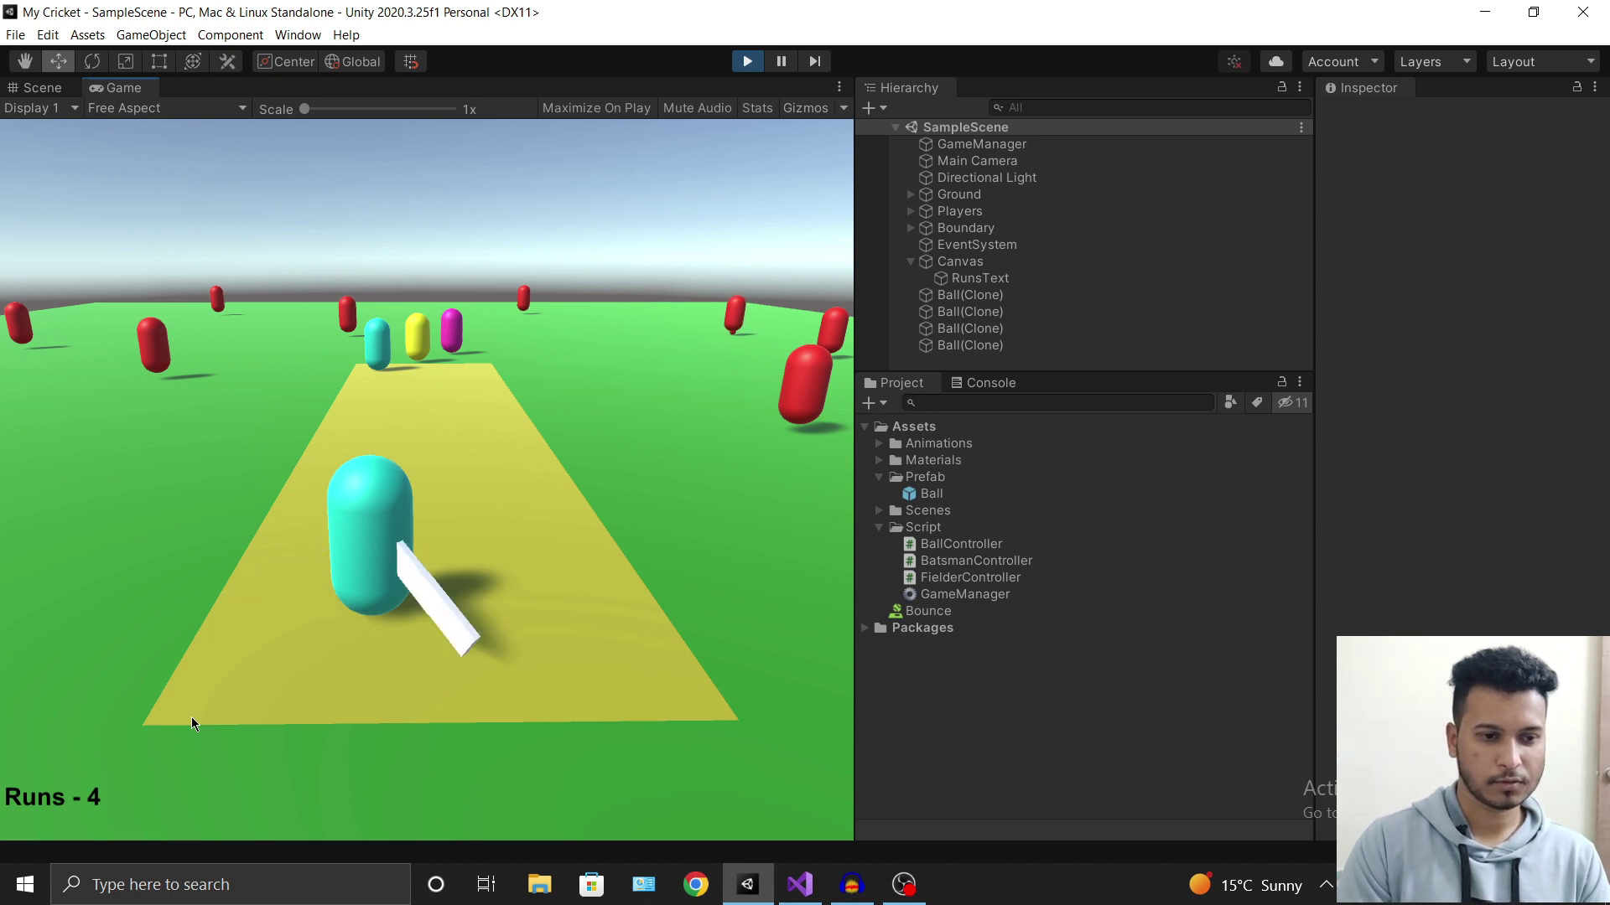
click(191, 717)
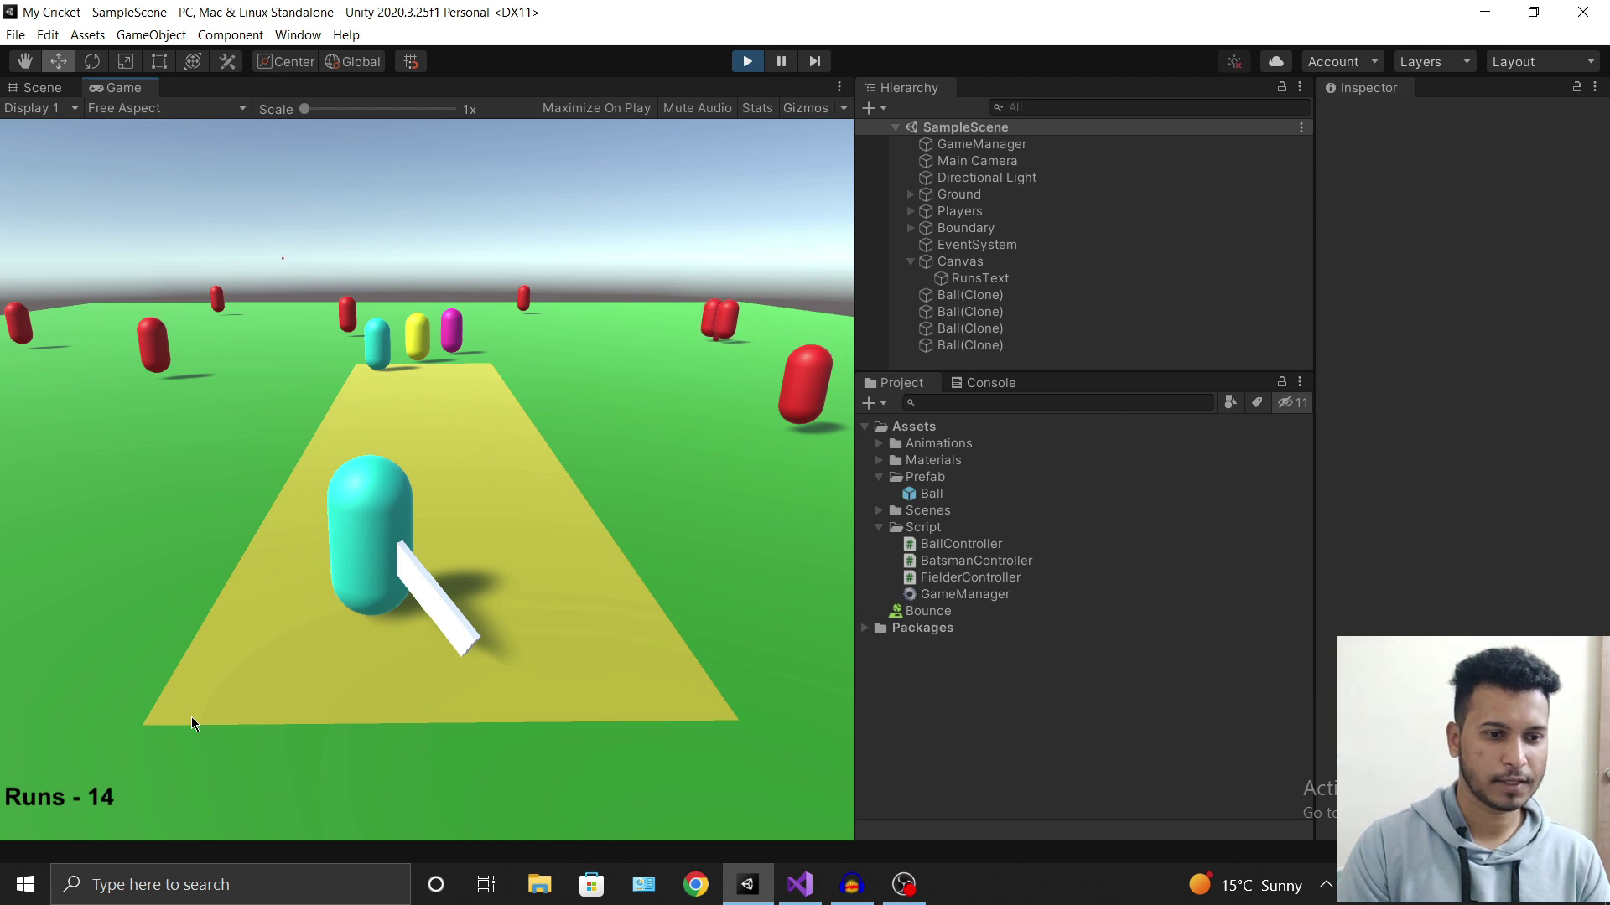
click(191, 716)
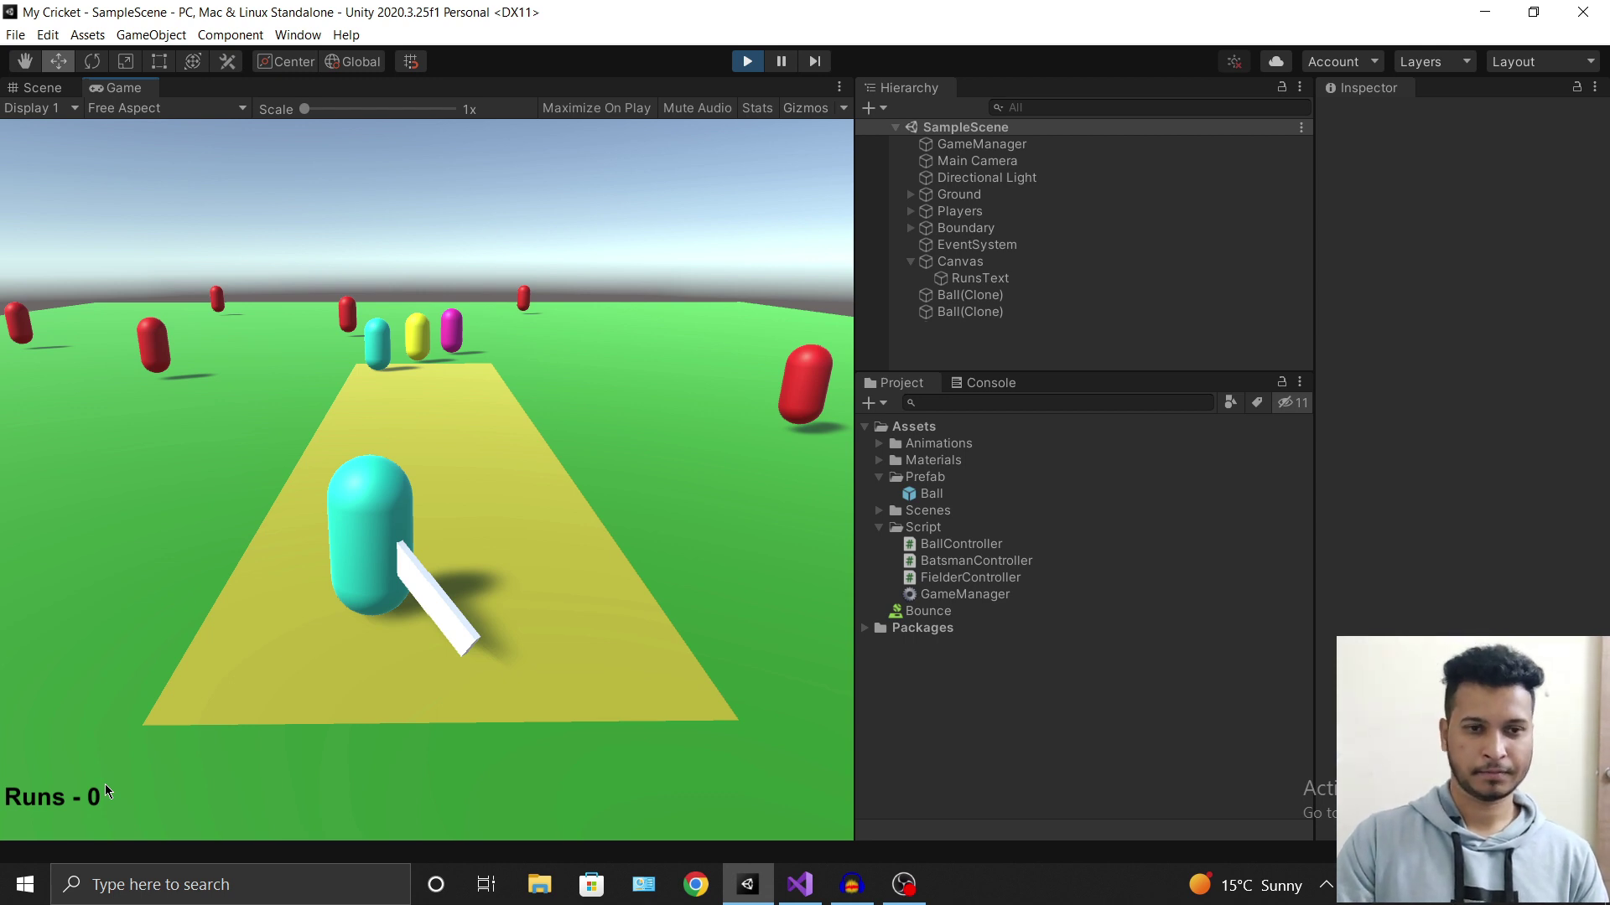
Stop Play mode, then add a Canvas from the Hierarchy and delete it again.
key(ctrl+p)
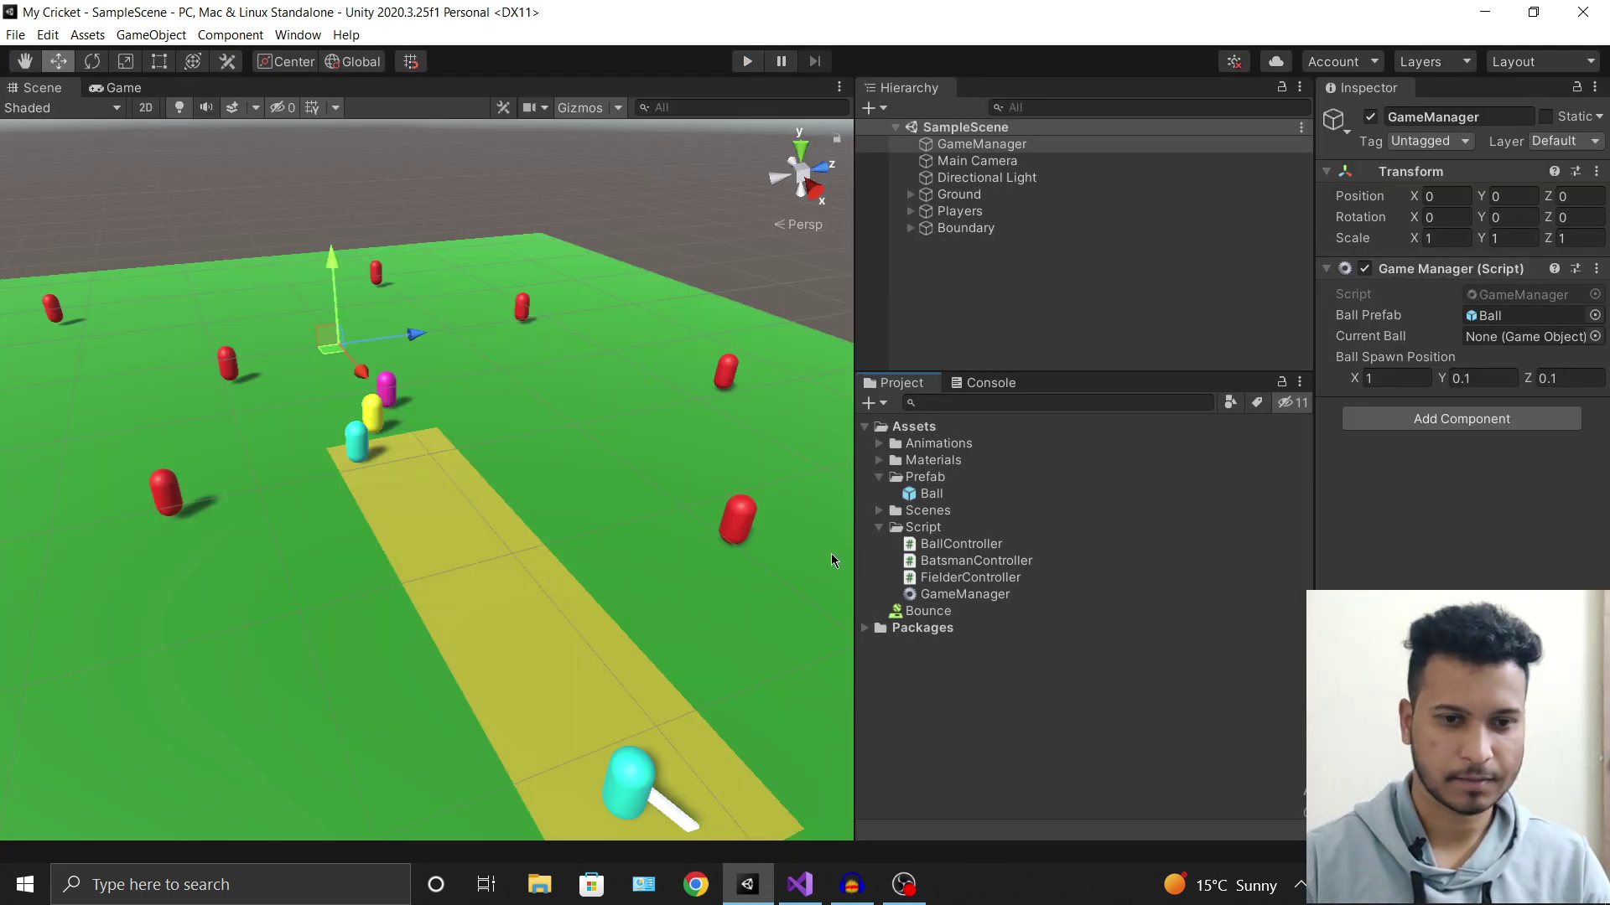
click(953, 706)
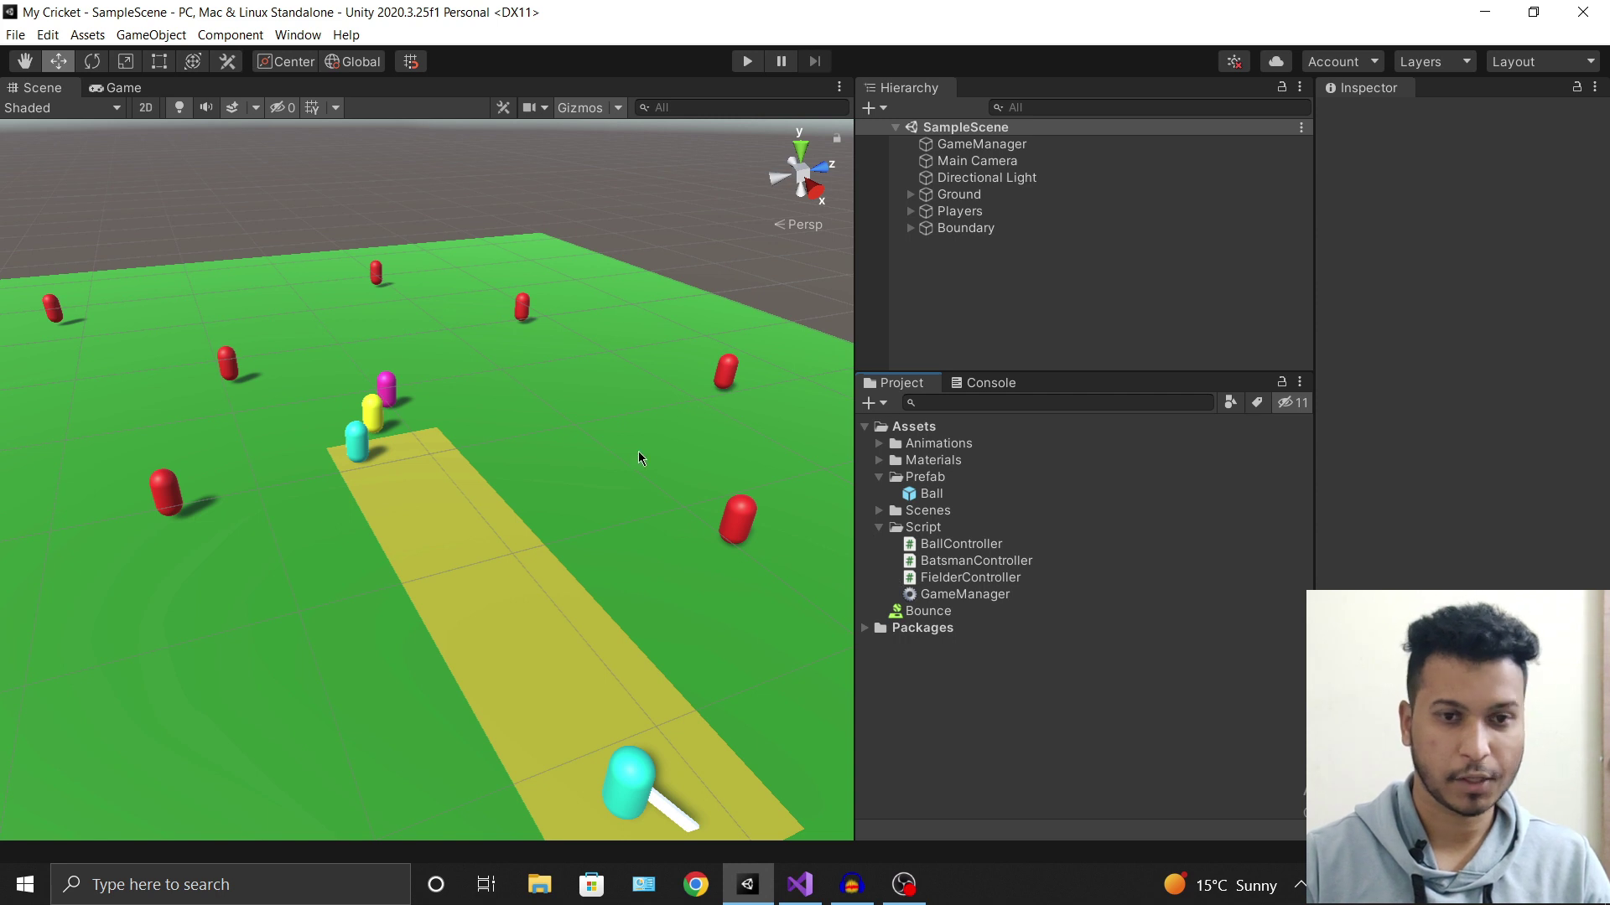
right_click(954, 303)
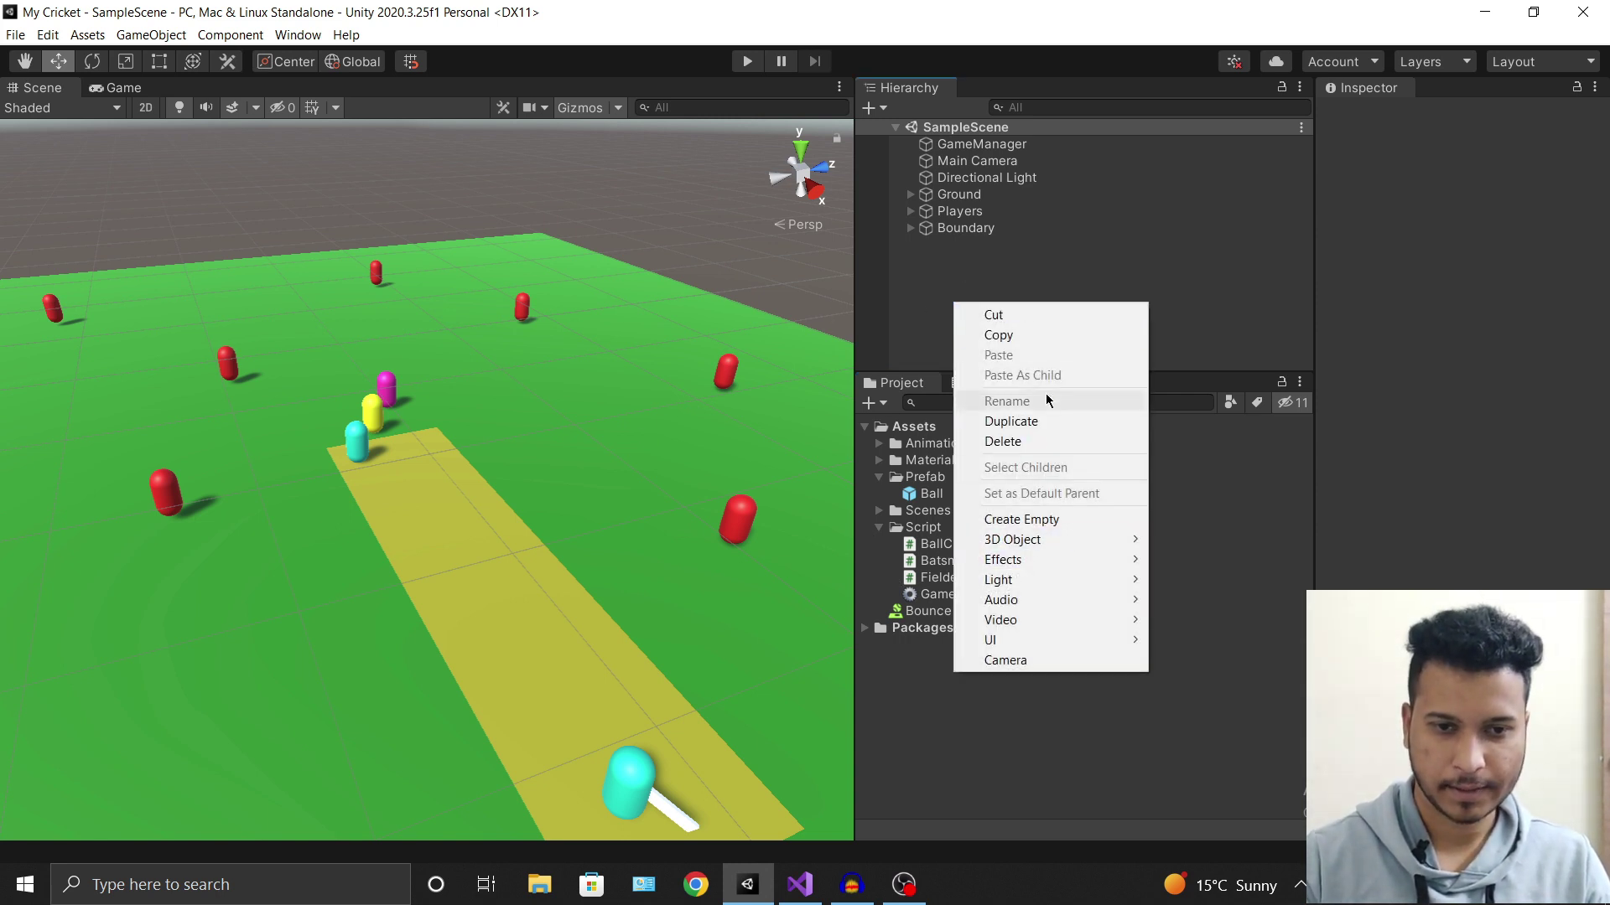
mouse_move(1043, 640)
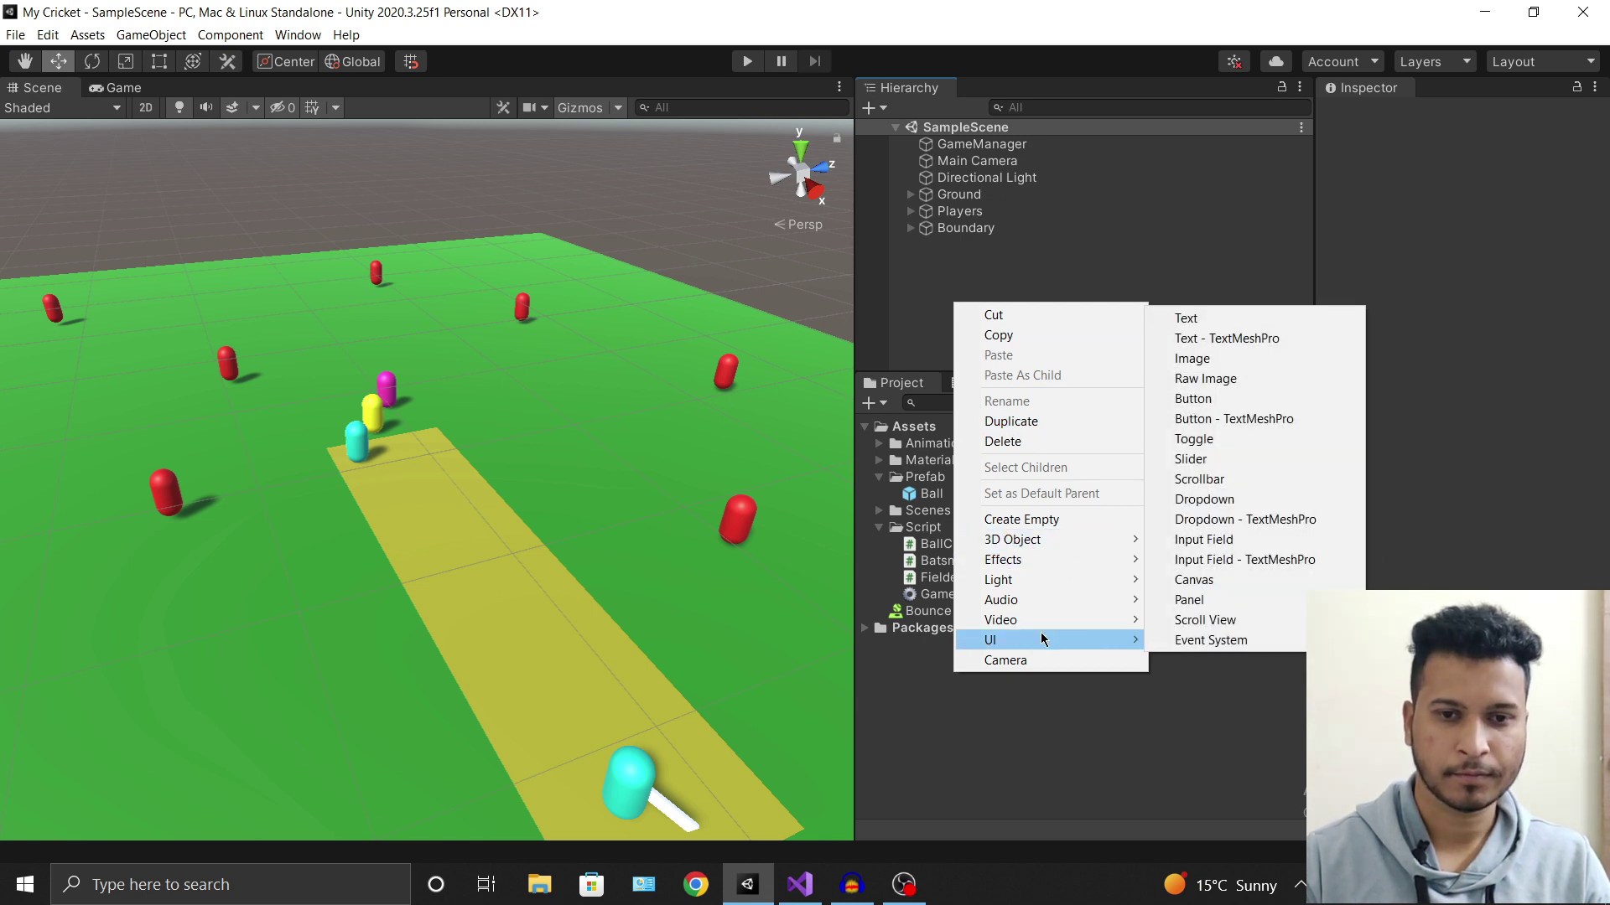
click(1202, 584)
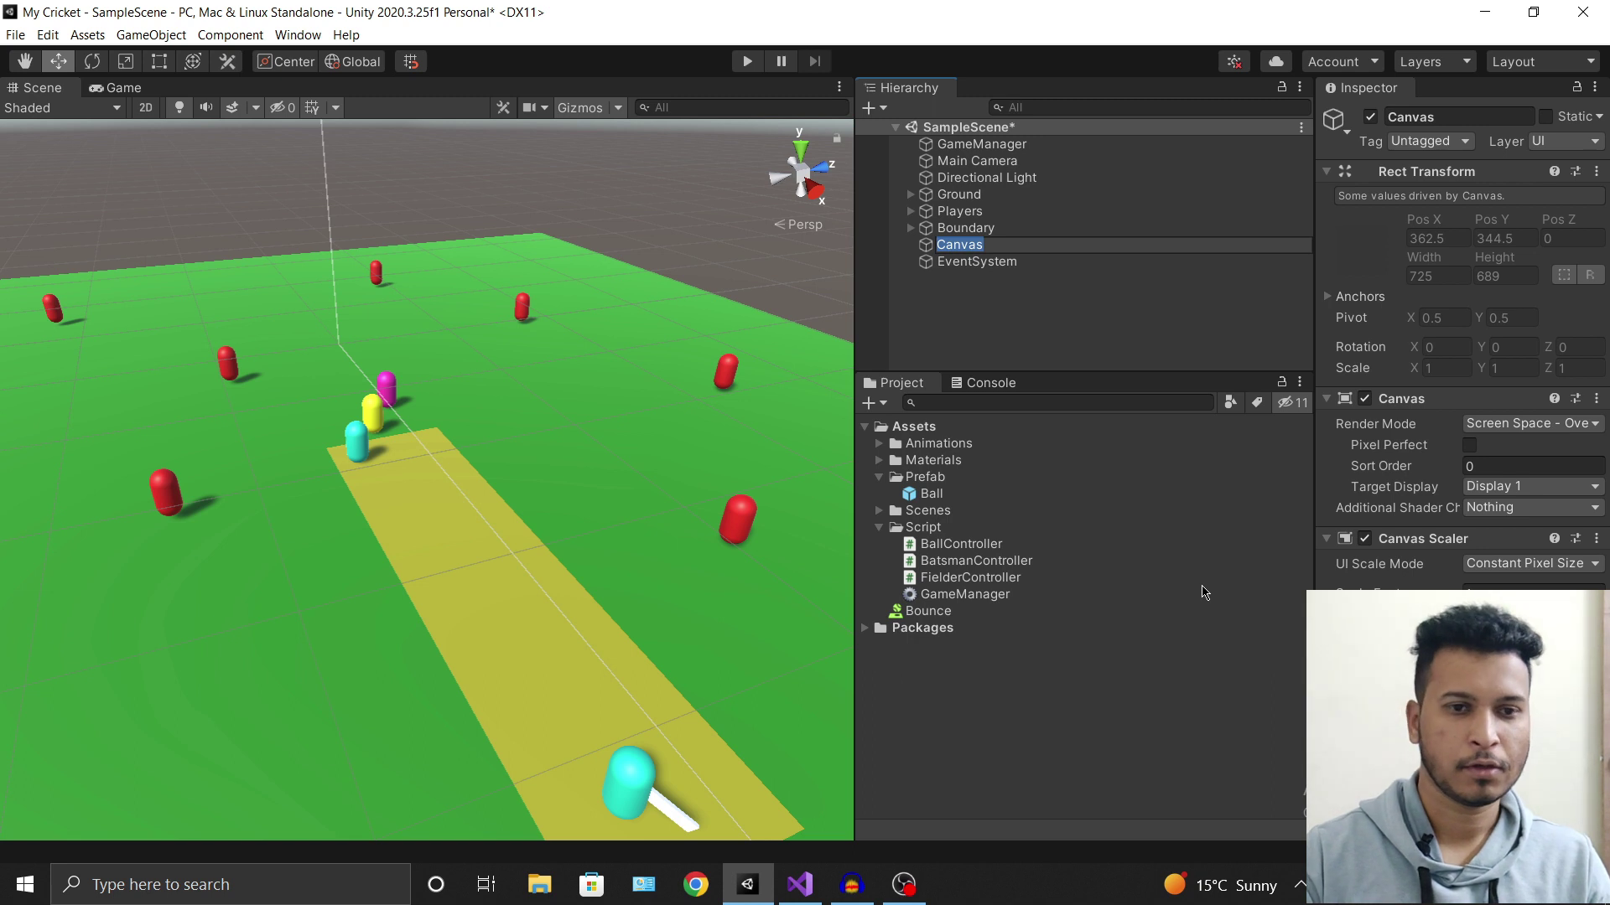
click(983, 300)
click(962, 244)
key(Delete)
Add a UI Text element to the scene from the Hierarchy's UI menu.
right_click(945, 293)
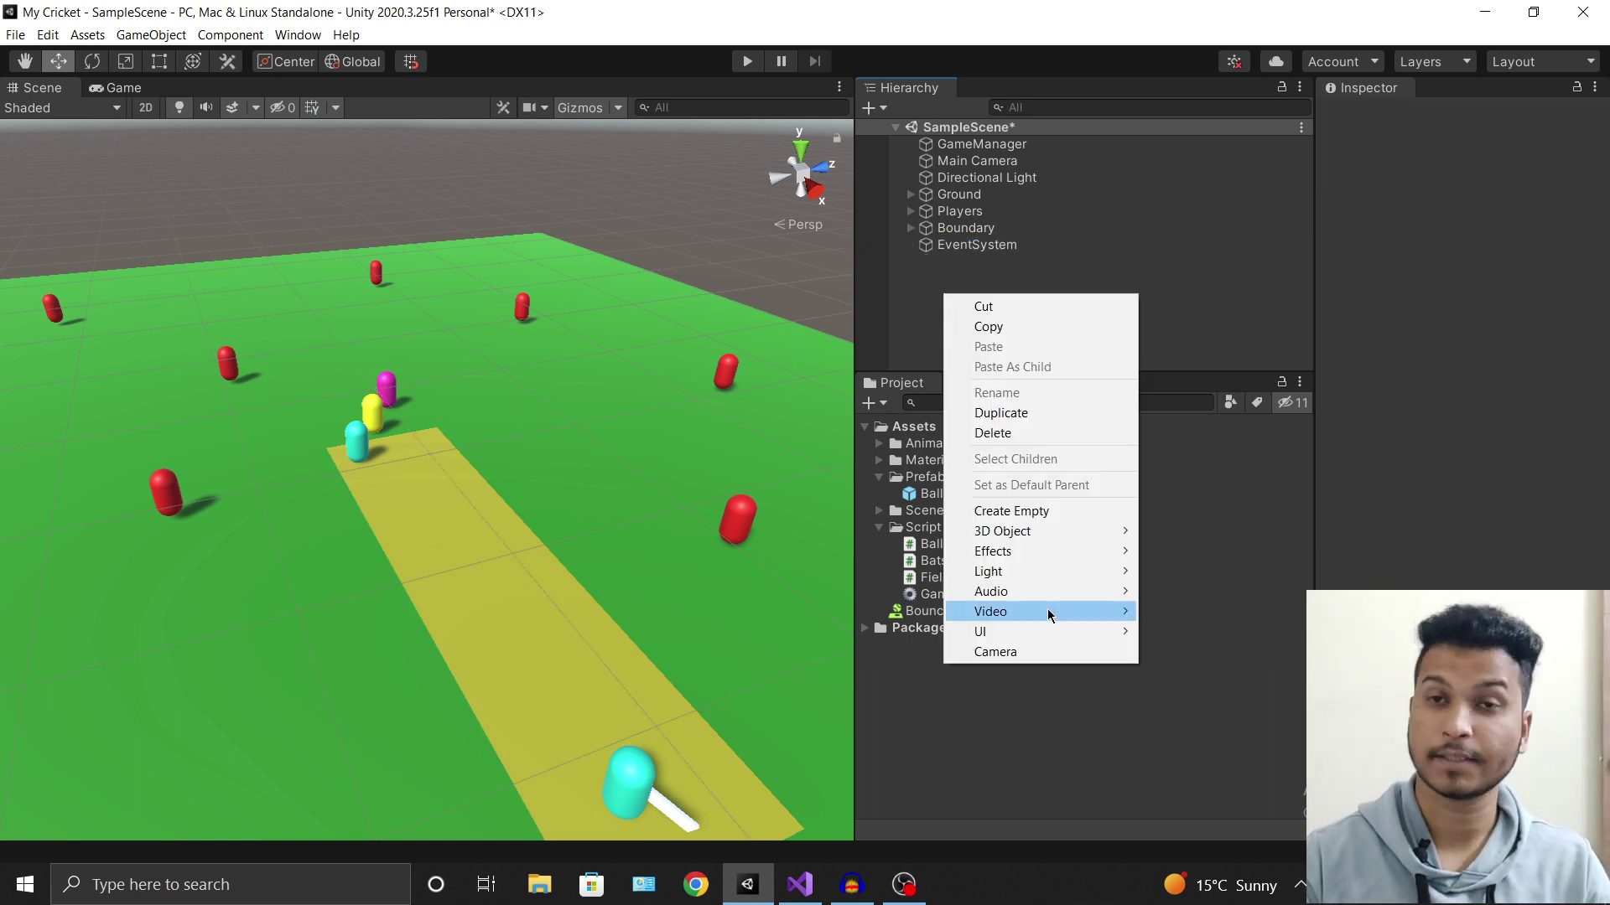
mouse_move(1049, 614)
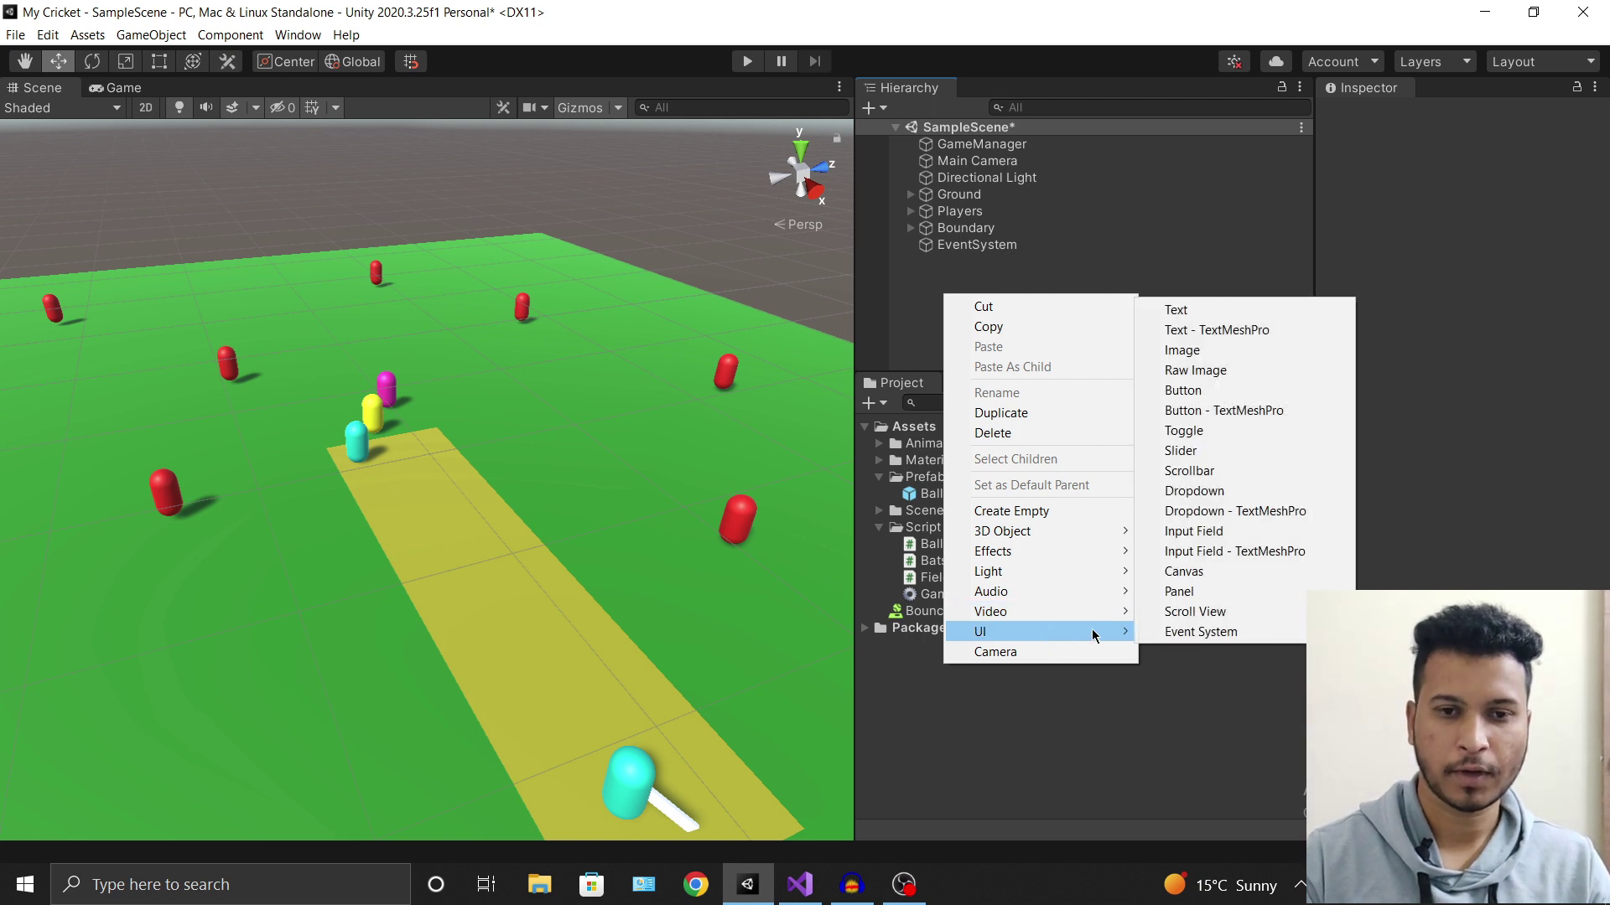
click(1233, 317)
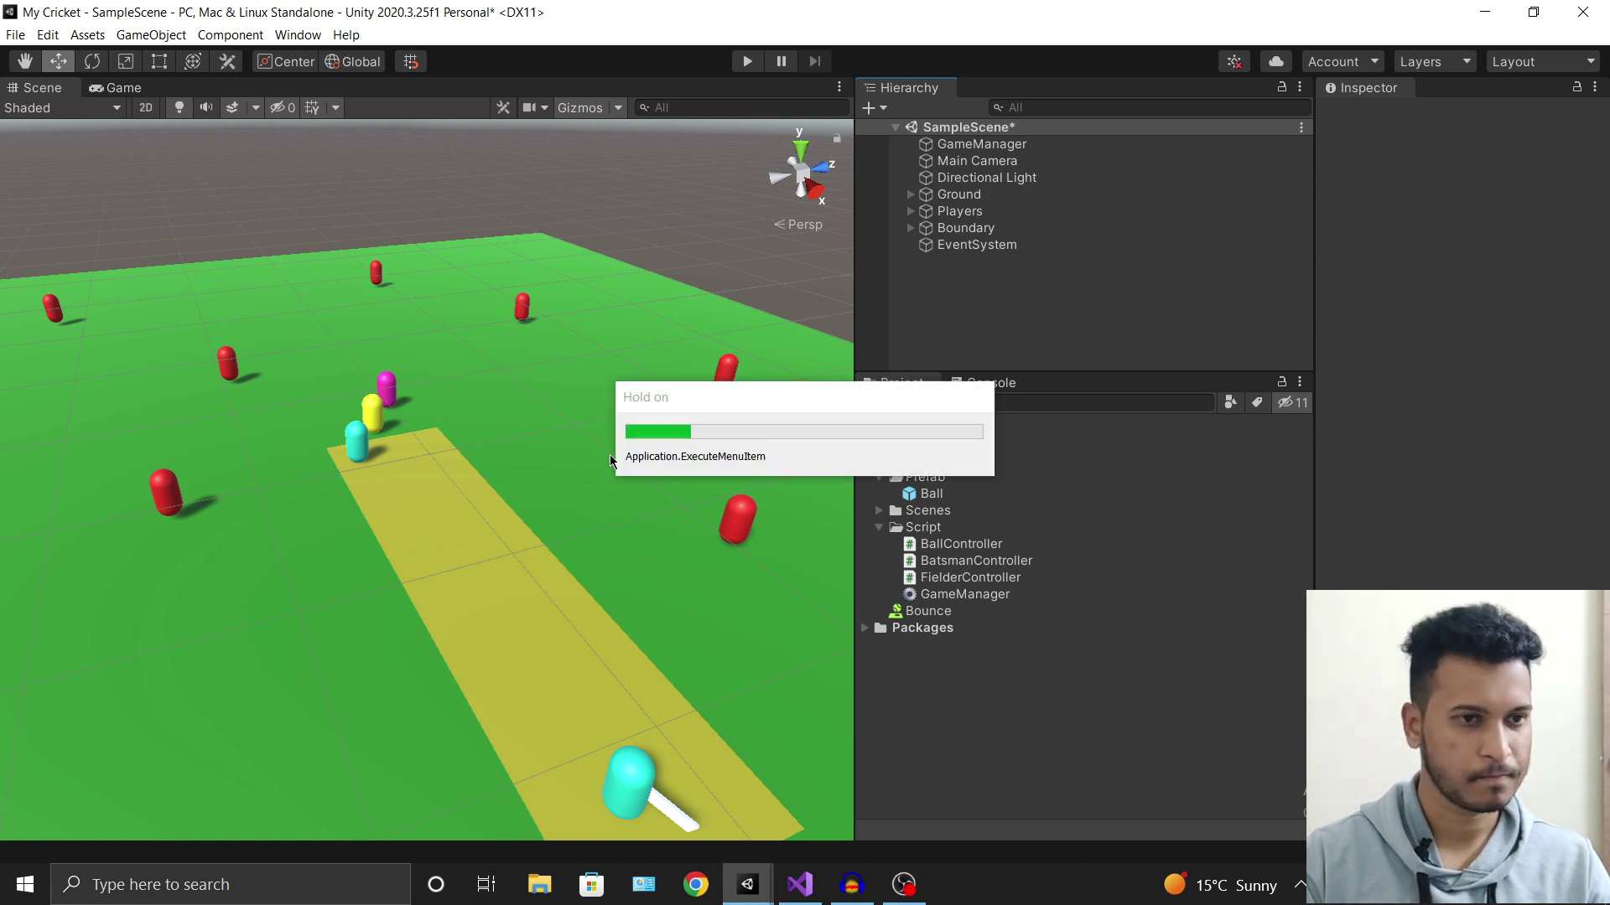
Set the Canvas Scaler's UI Scale Mode to Scale With Screen Size.
click(964, 261)
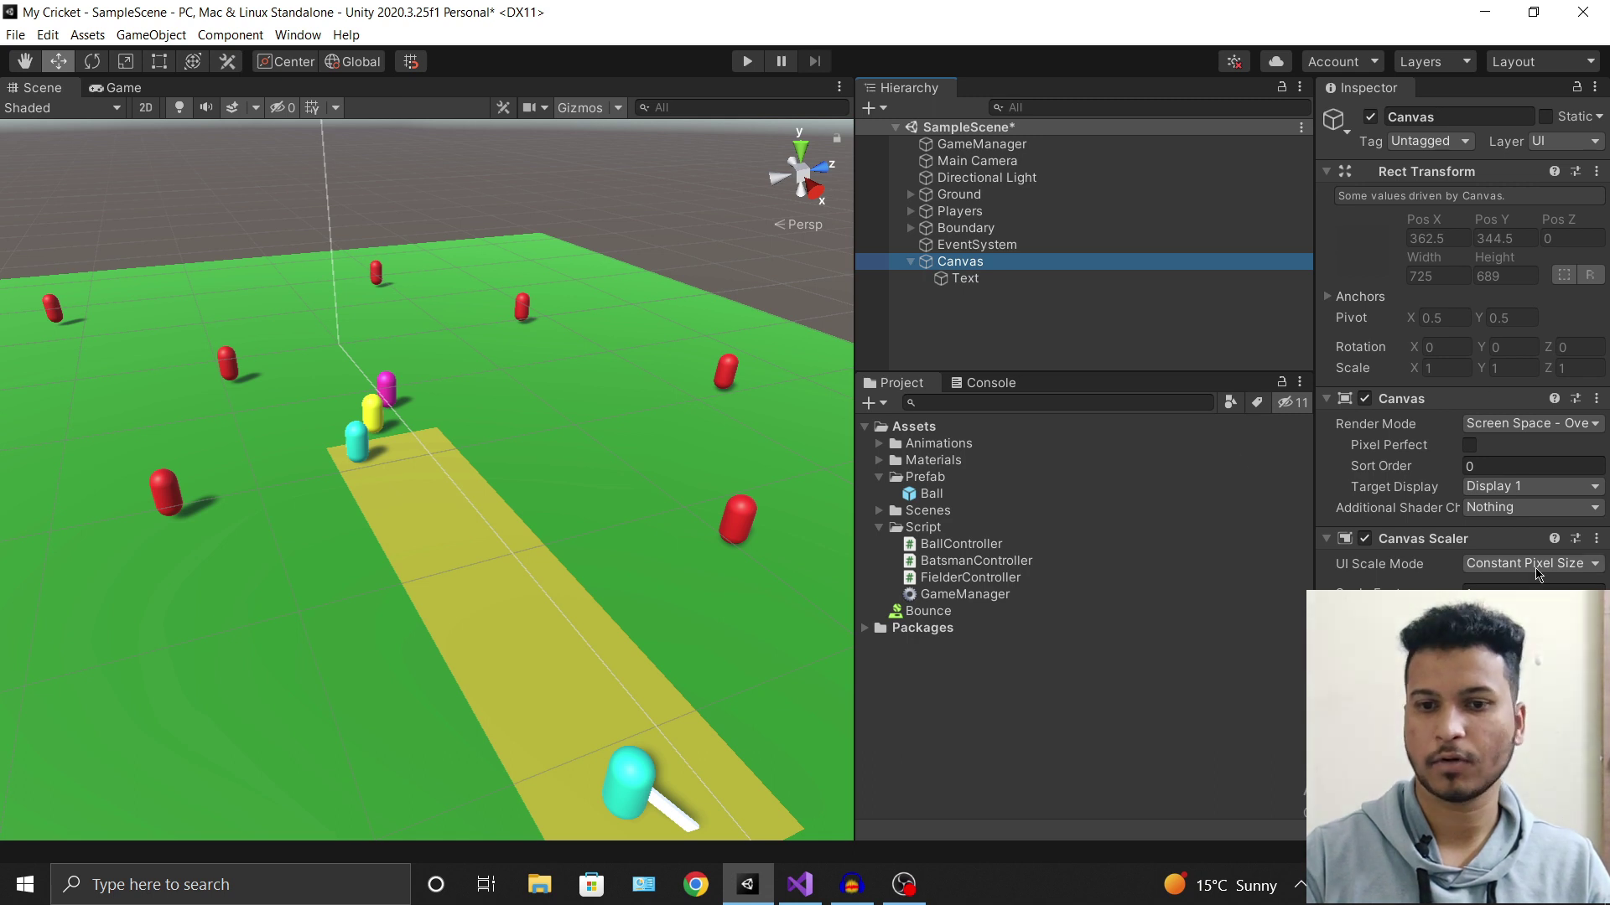
click(1526, 563)
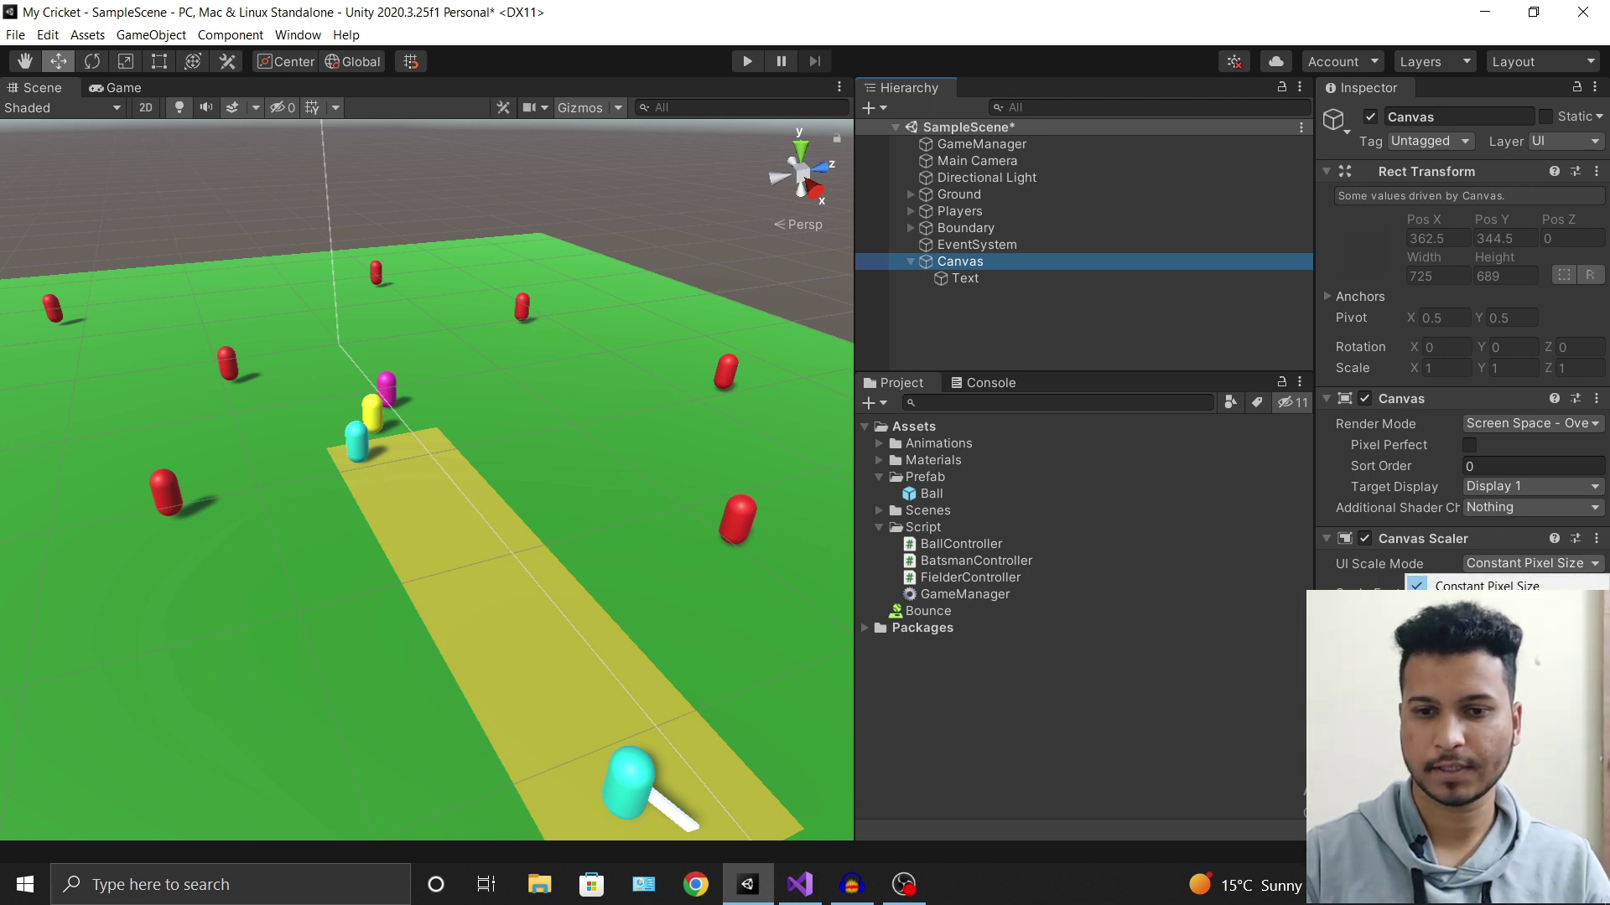
click(1484, 602)
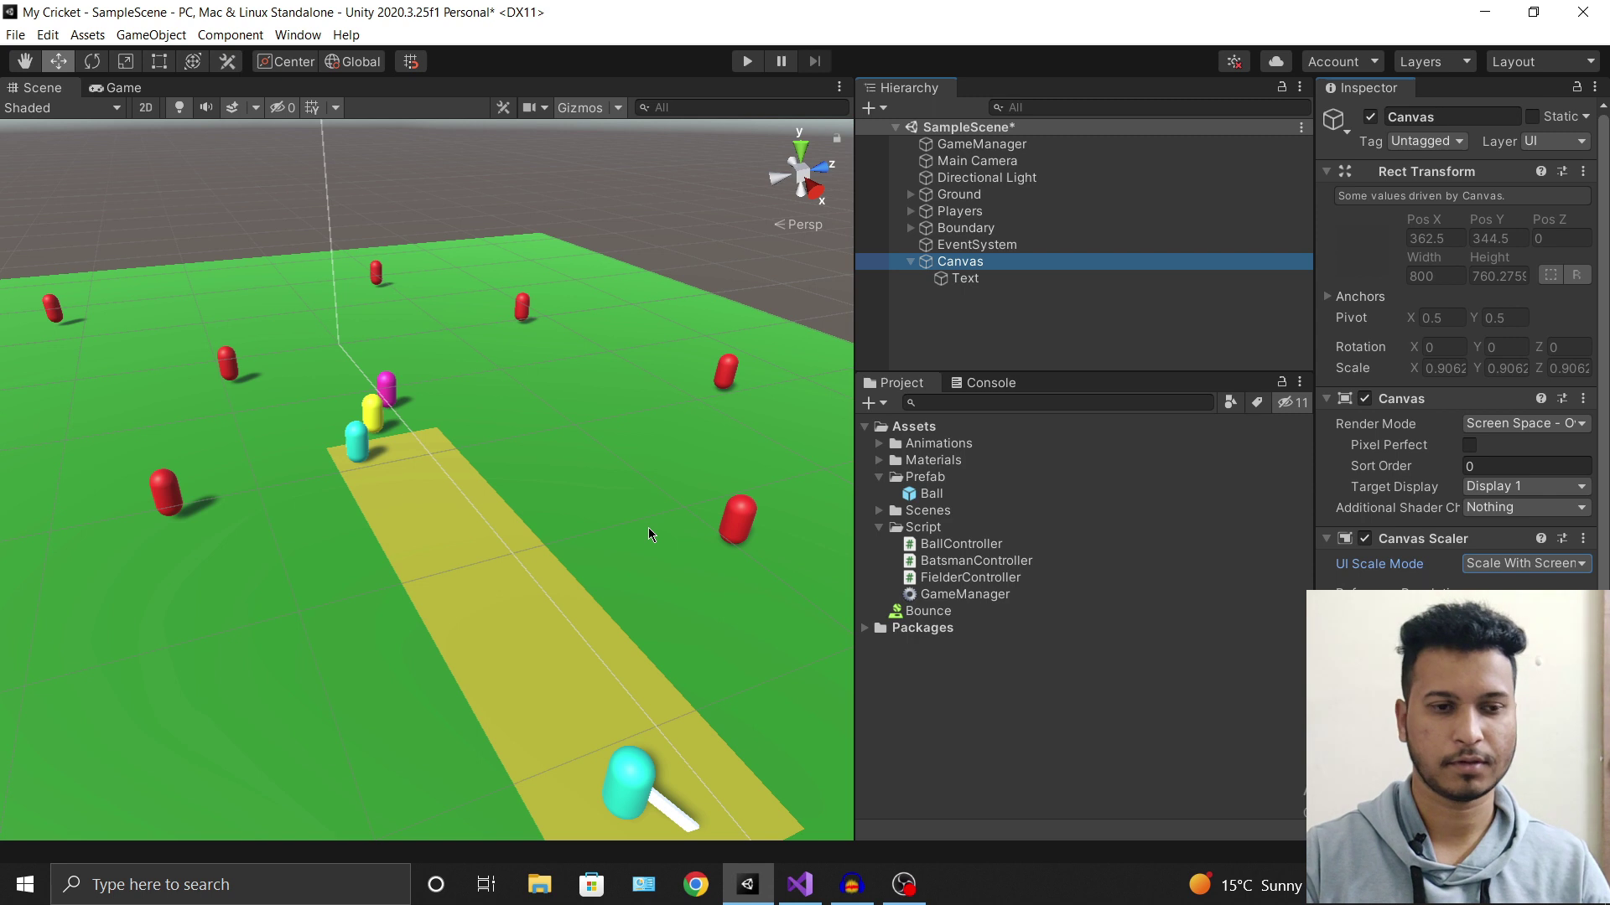
Orbit the scene view to frame the Canvas outline, check the Game view, and return to Scene.
scroll(189, 562, down, 5)
scroll(189, 562, down, 2)
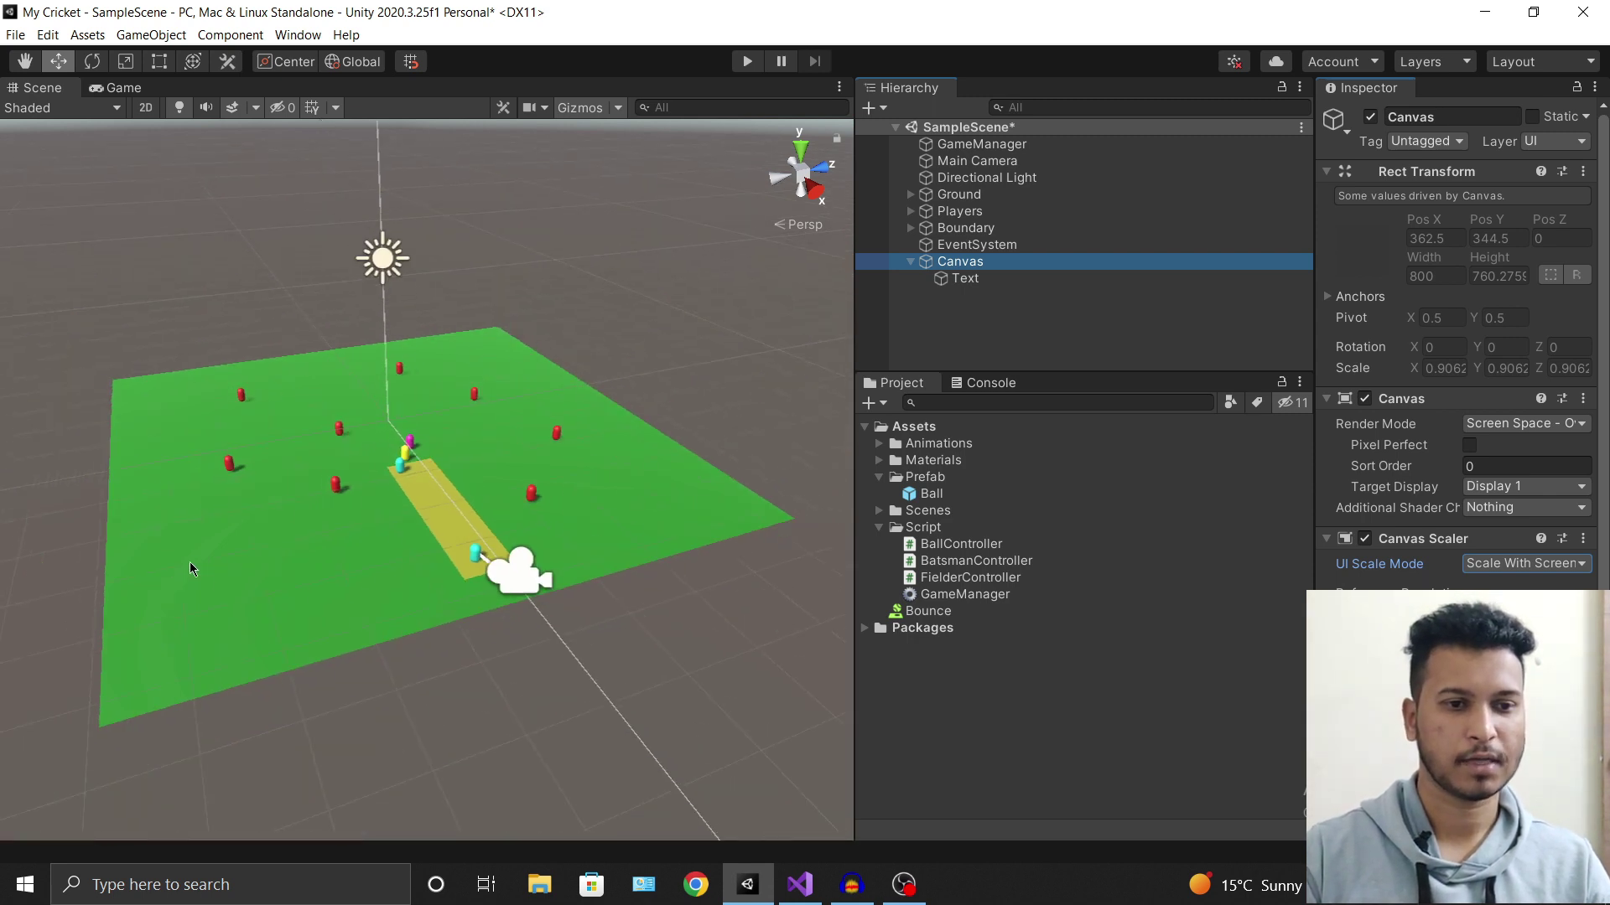
scroll(189, 562, down, 2)
mouse_move(189, 562)
right_down()
mouse_move(663, 447)
mouse_move(598, 526)
right_up()
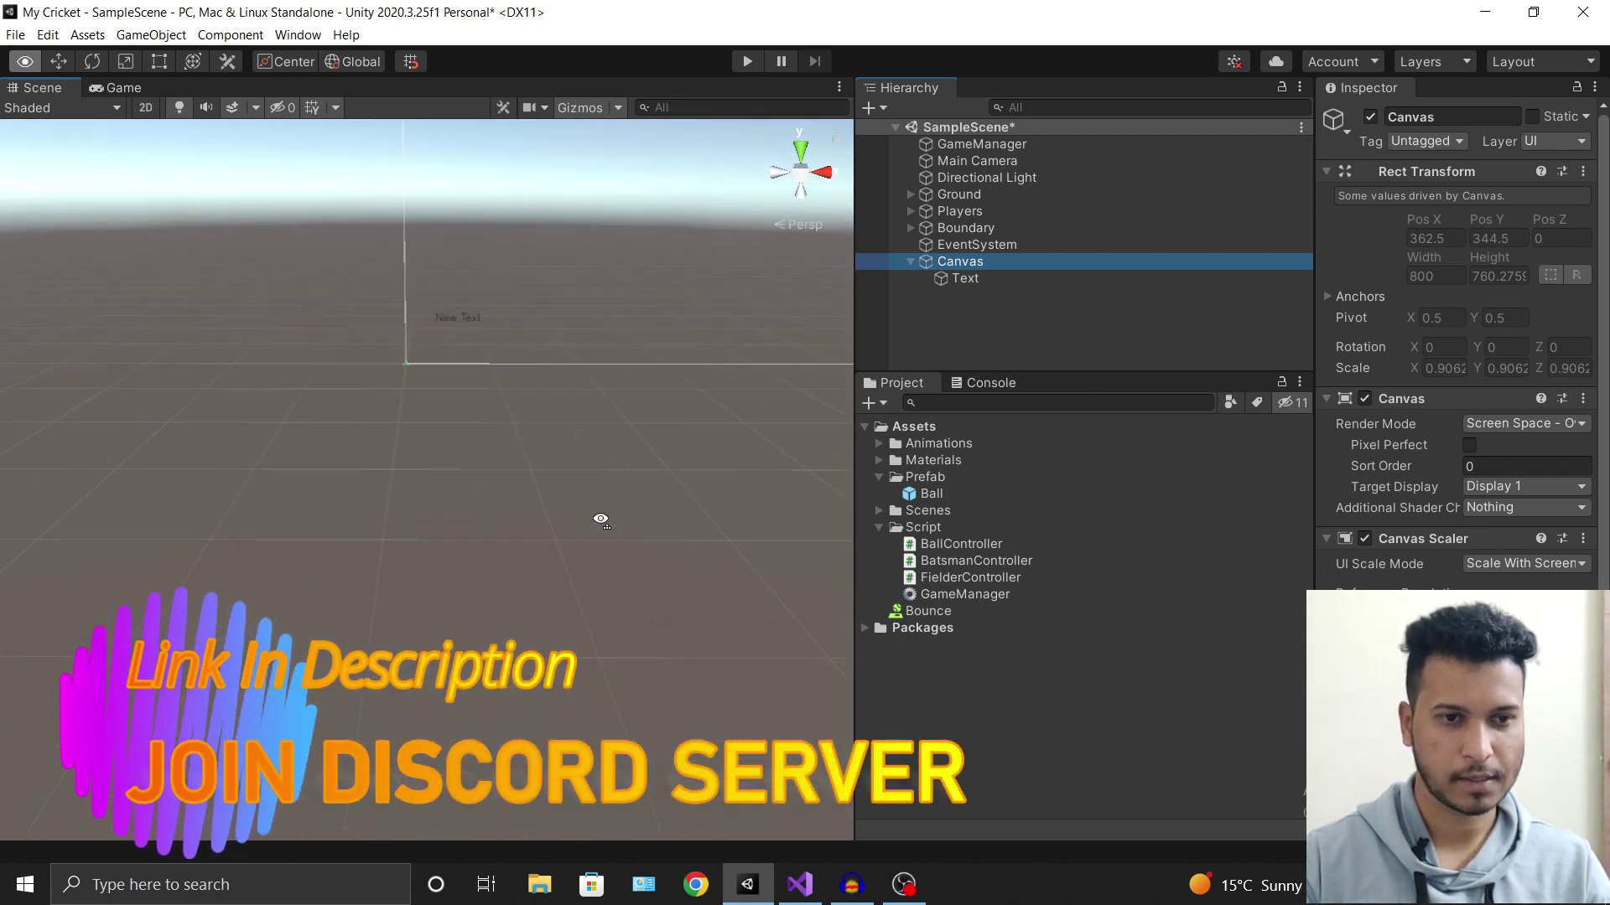
mouse_move(597, 525)
right_down()
mouse_move(588, 480)
mouse_move(474, 631)
mouse_move(506, 578)
right_up()
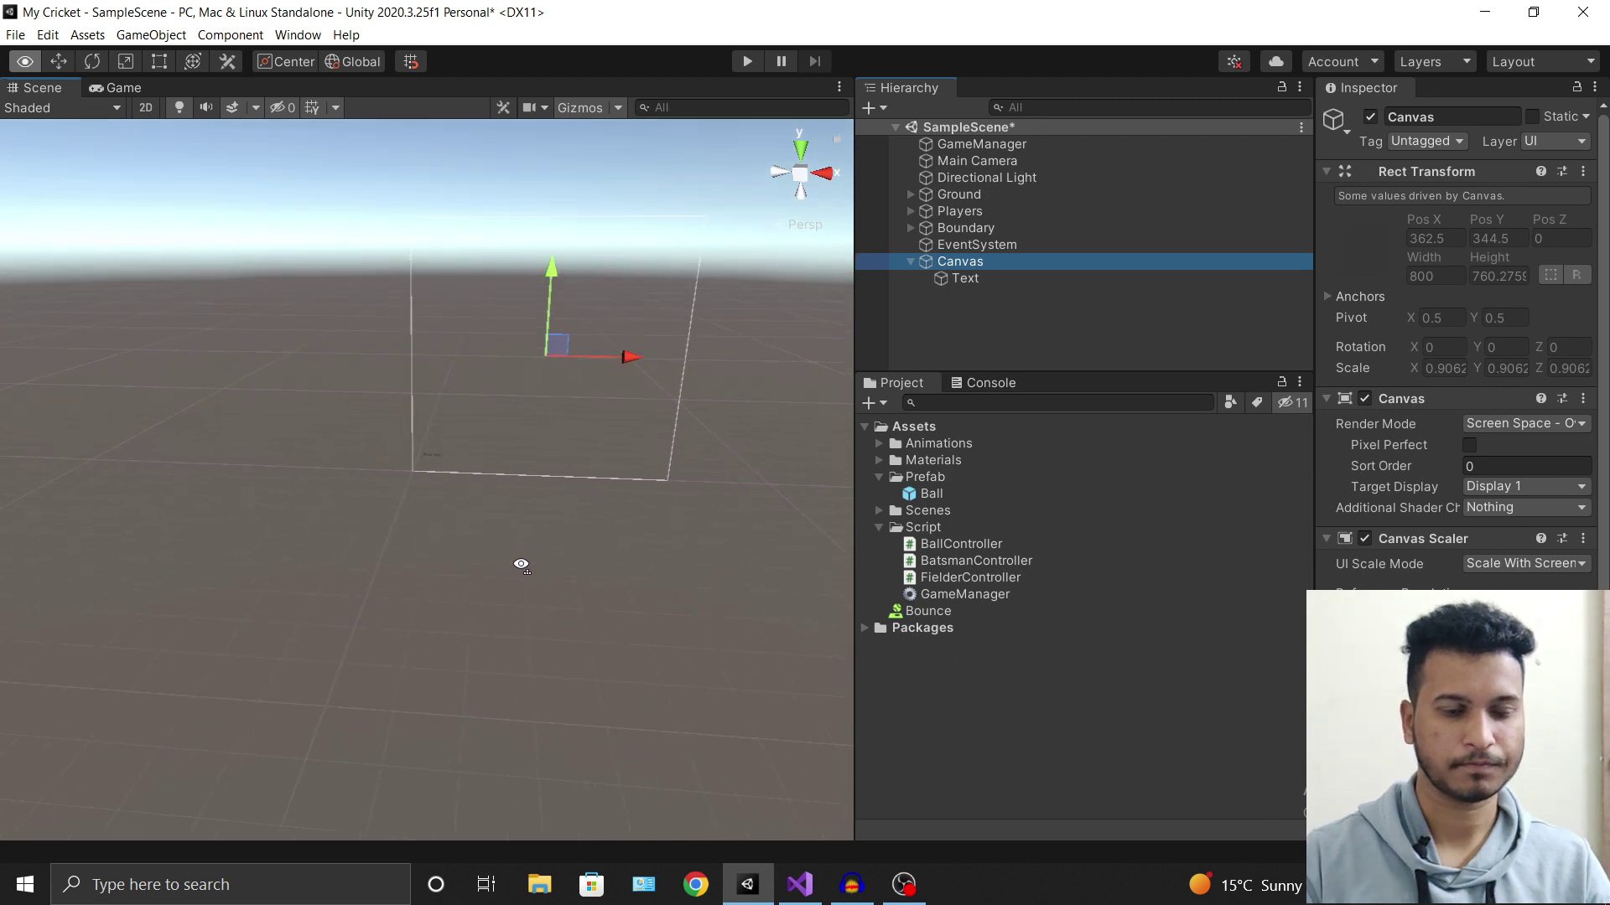
mouse_move(507, 578)
right_down()
mouse_move(514, 536)
mouse_move(536, 528)
mouse_move(393, 620)
mouse_move(377, 612)
right_up()
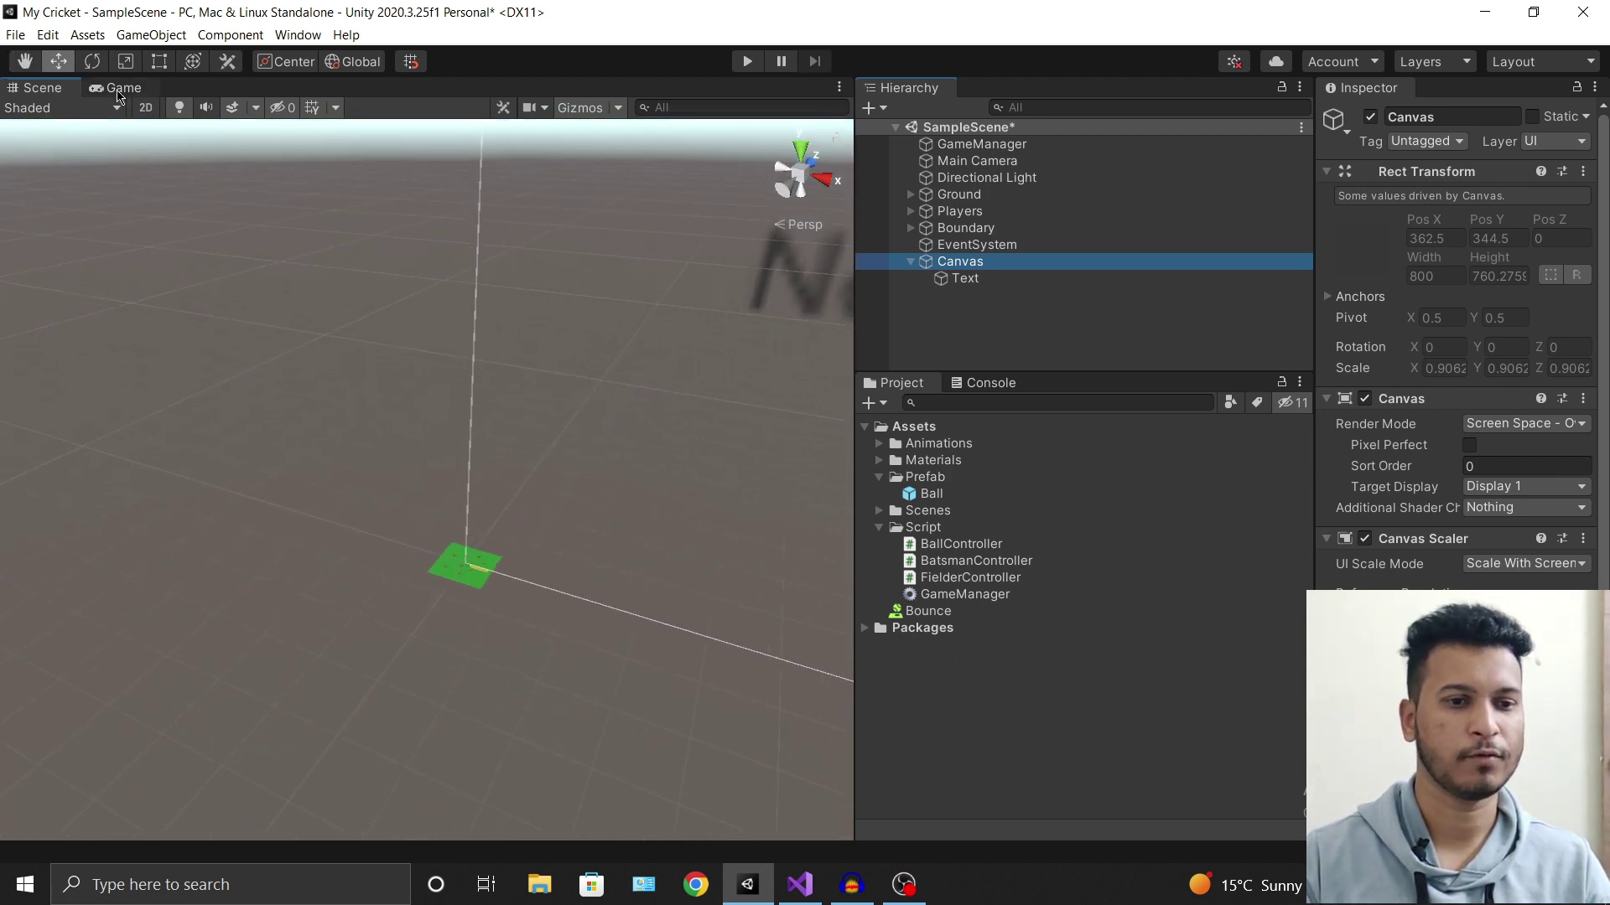
key(ctrl+2)
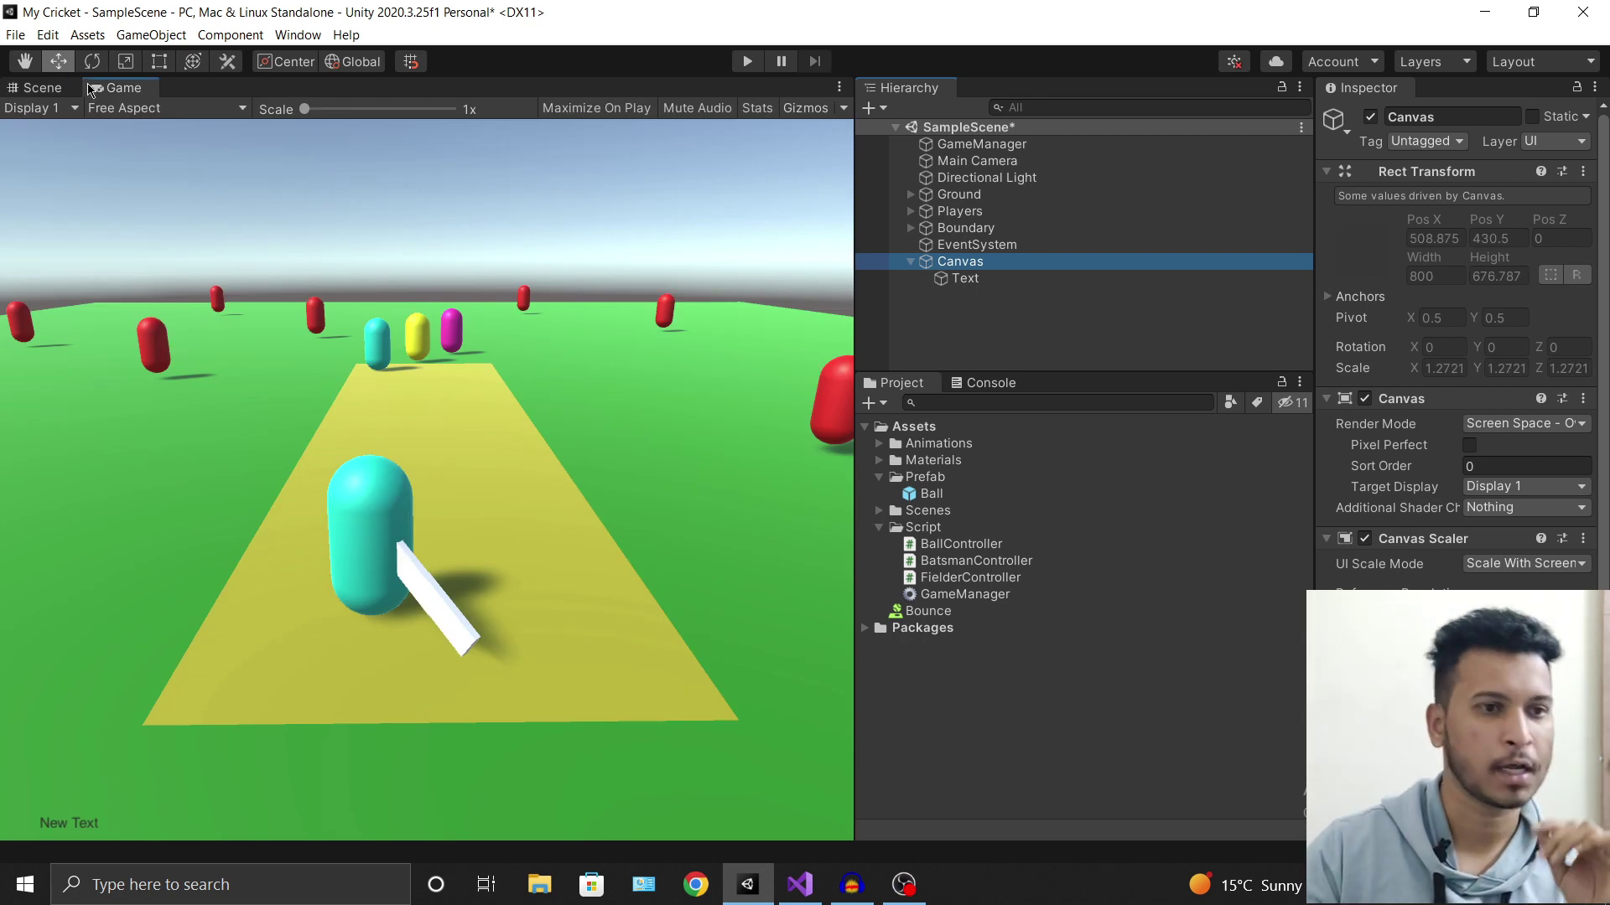
click(44, 92)
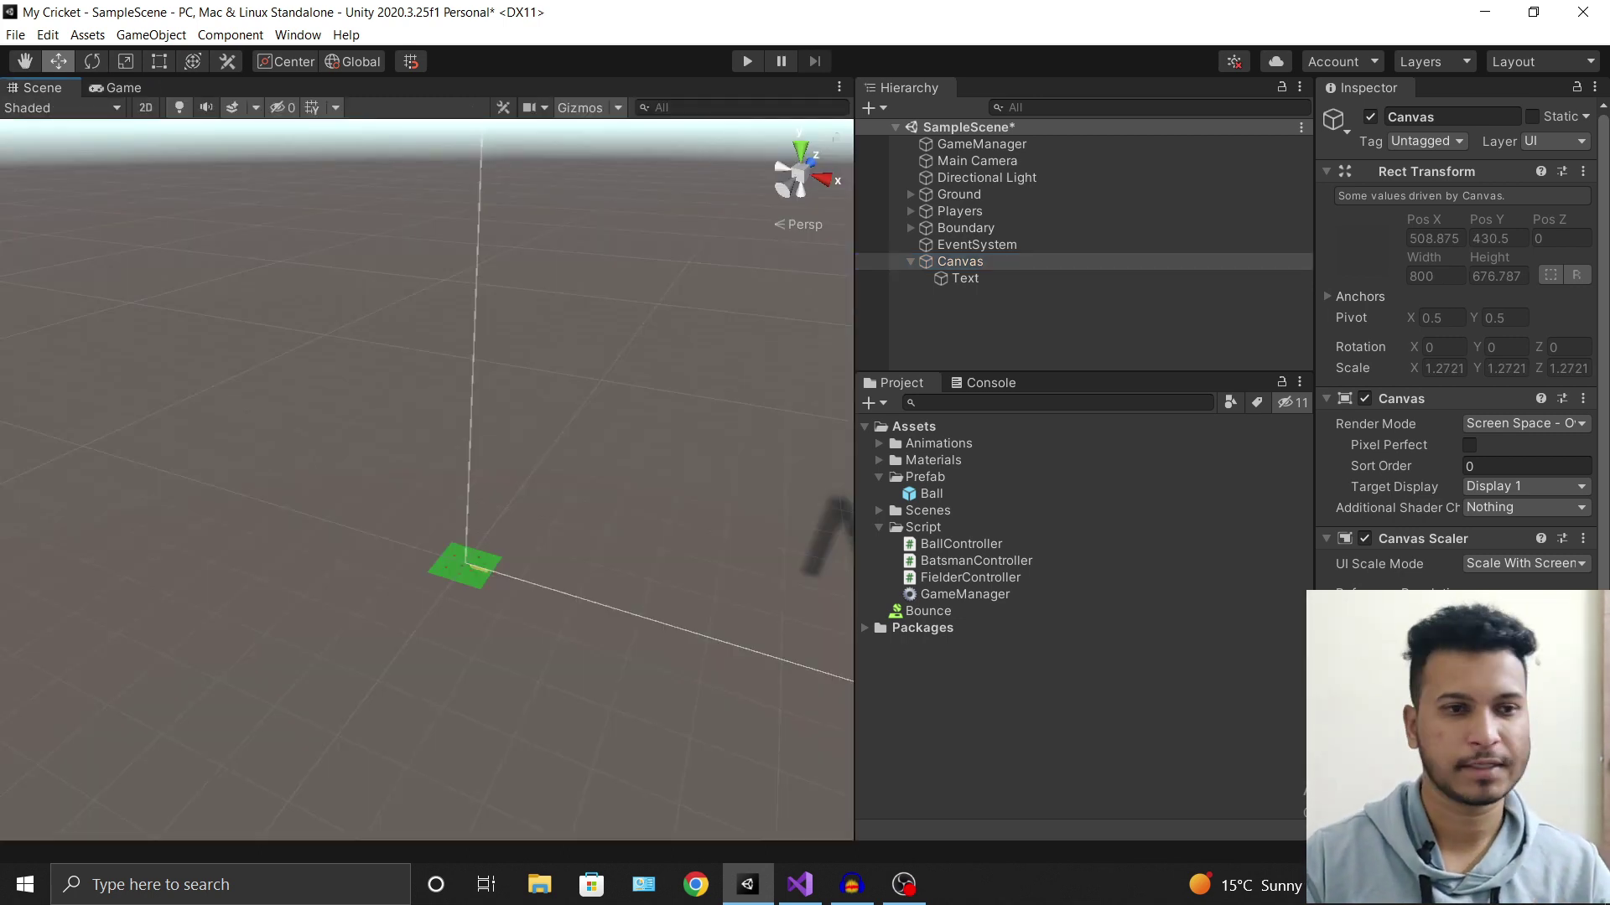
Anchor the New Text to the canvas's bottom-left corner at Pos X 80, Pos Y 15.
click(972, 280)
right_drag(591, 500, 1369, 287)
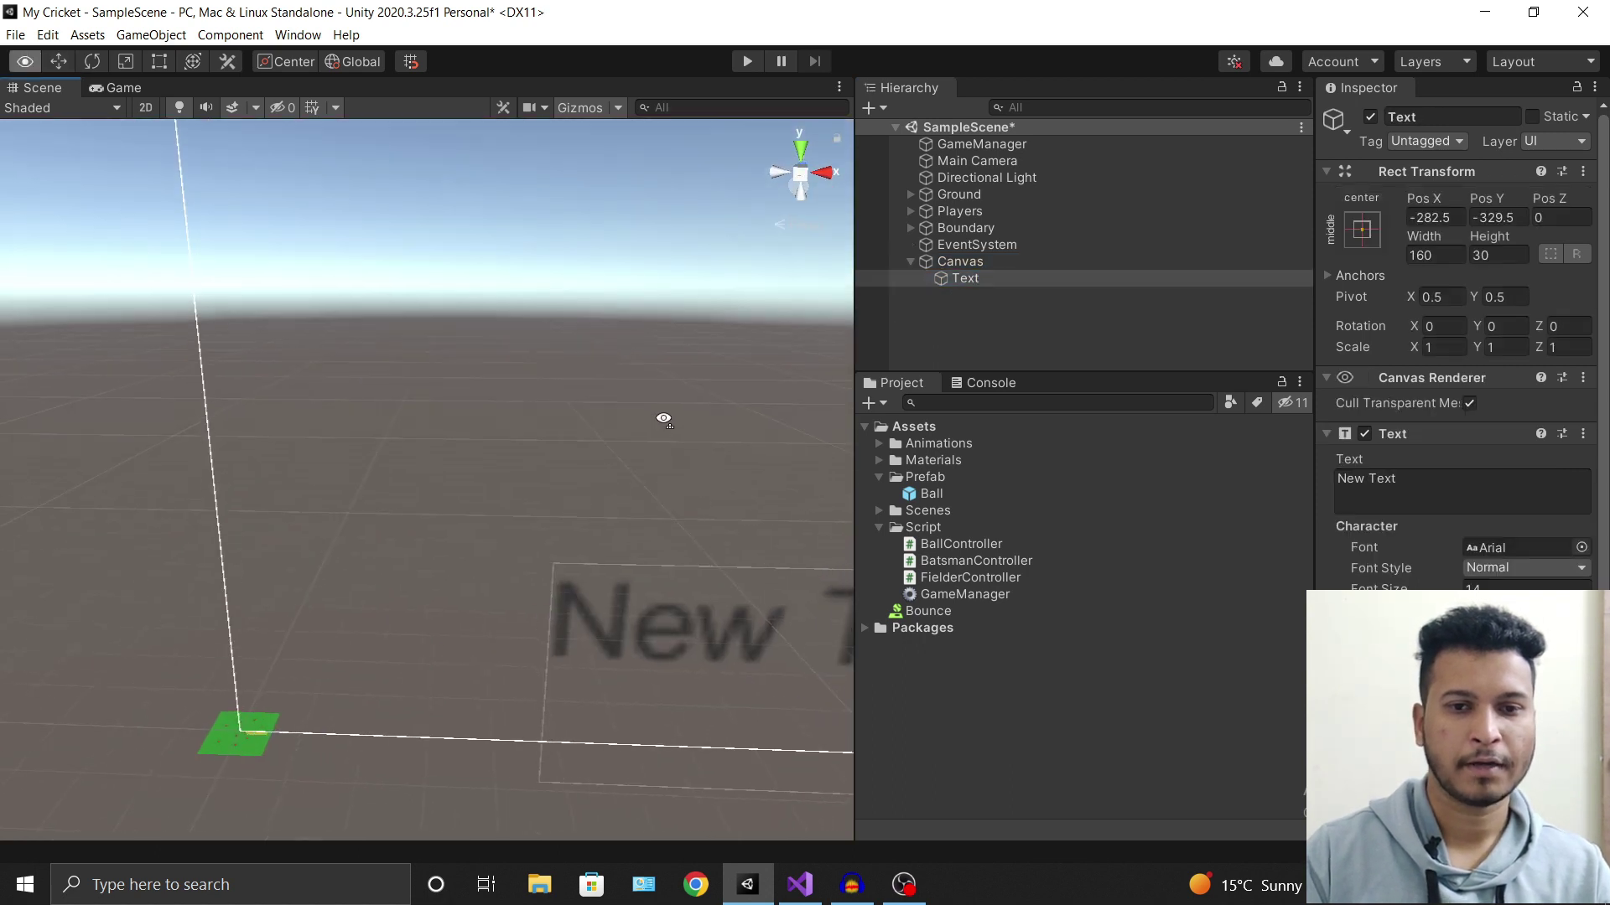
click(1363, 232)
click(1438, 493)
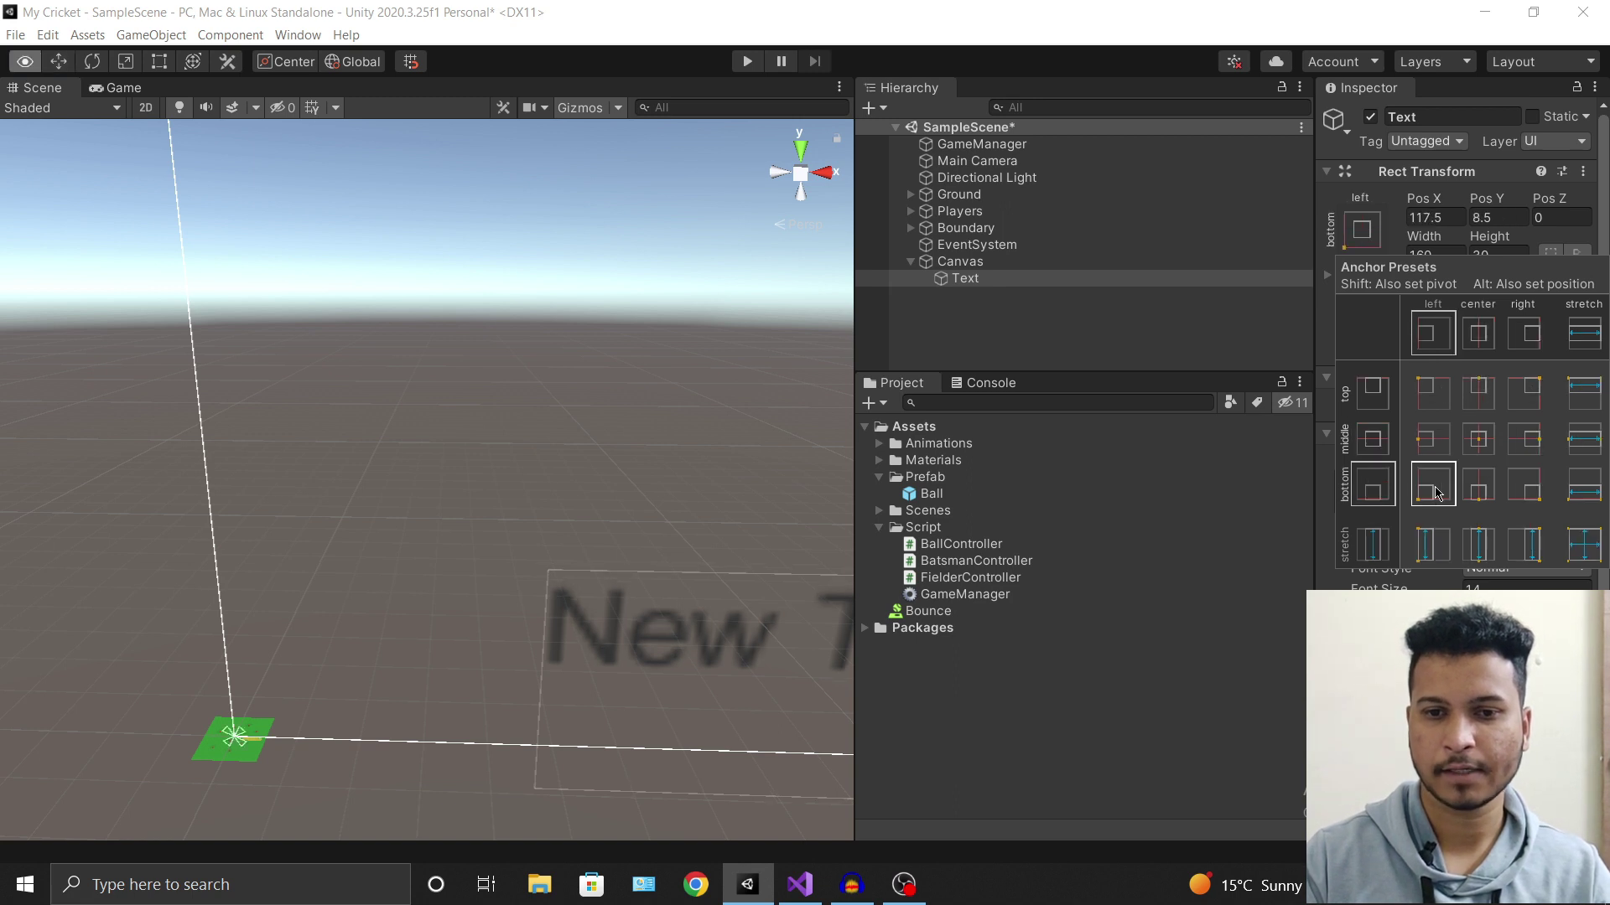
alt+click(1434, 488)
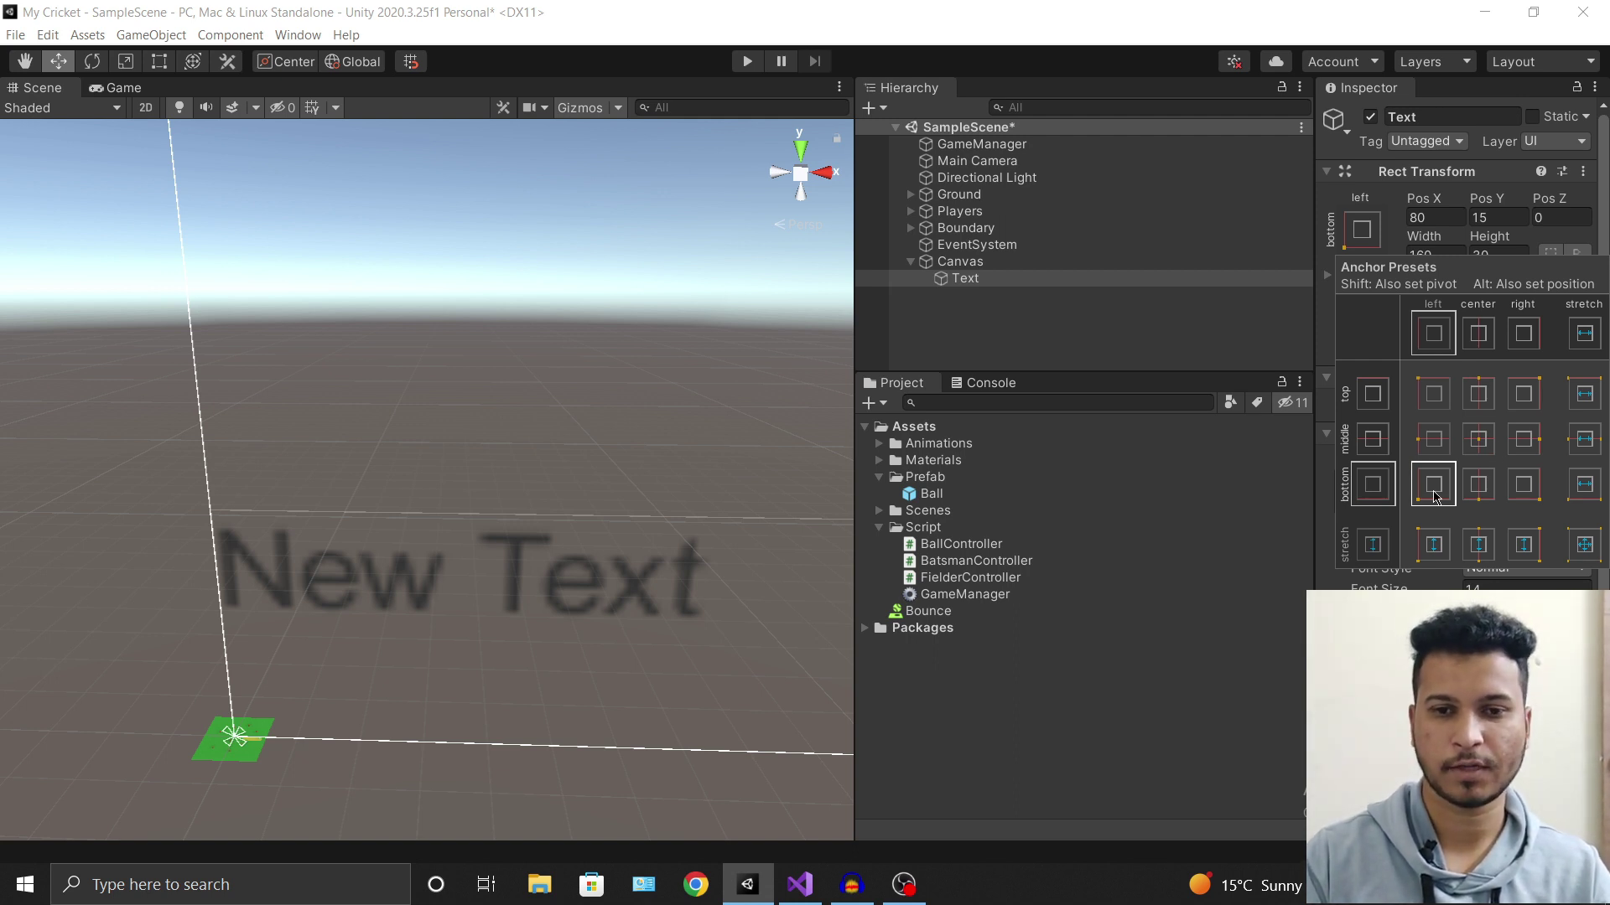
key(alt)
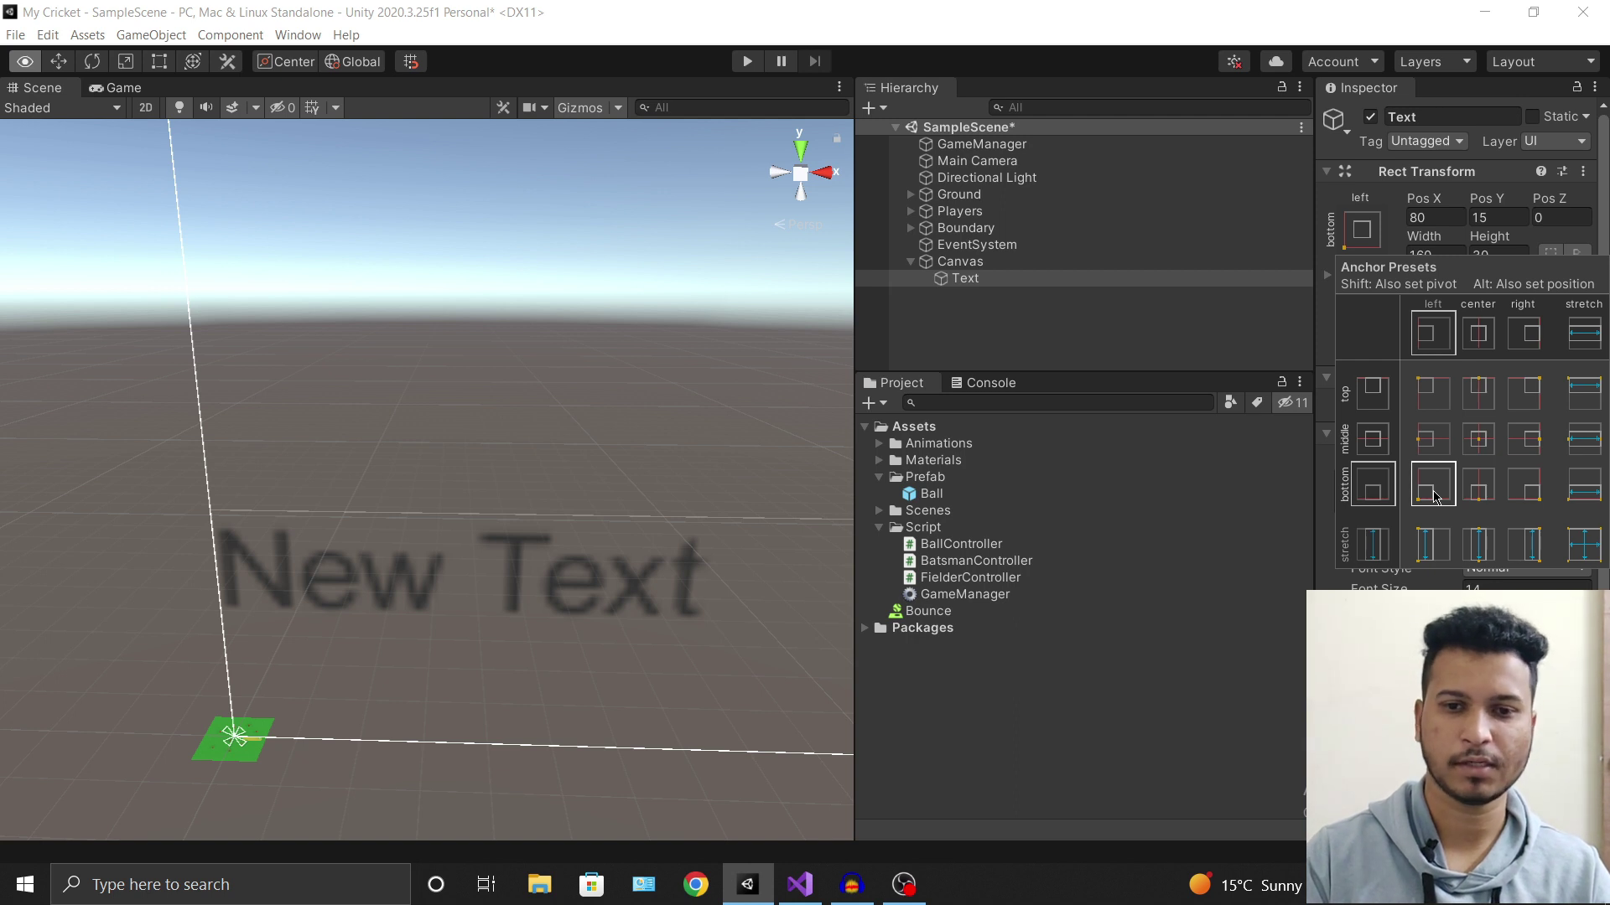
scroll(478, 580, down, 1)
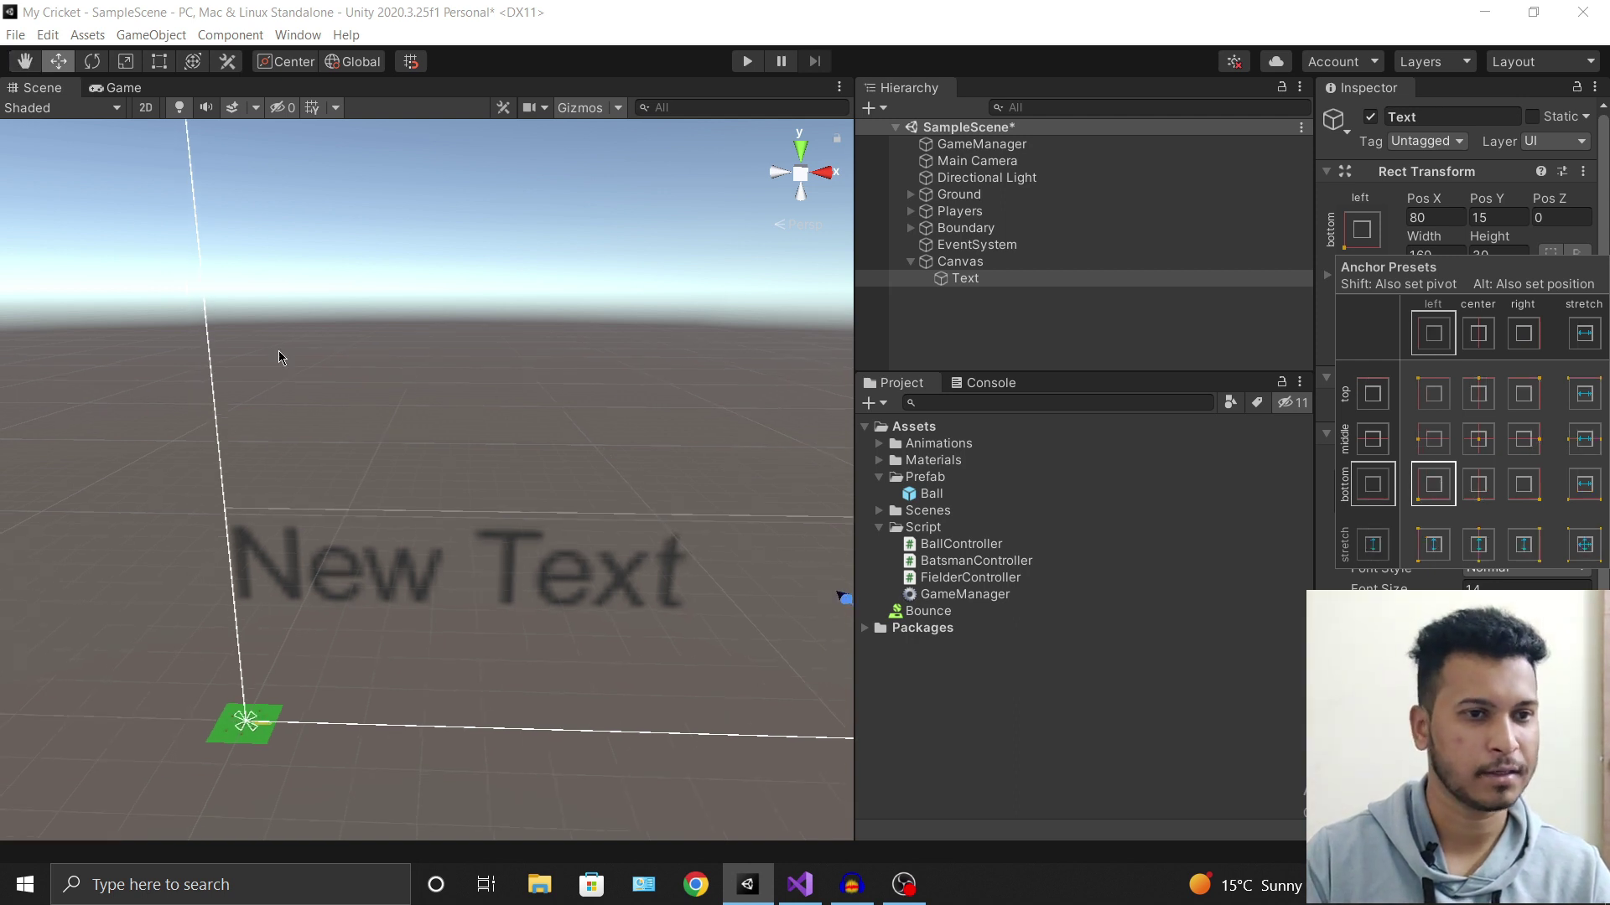
key(Escape)
Check the anchored text in the Game view, then return to the Scene view.
click(126, 86)
click(20, 89)
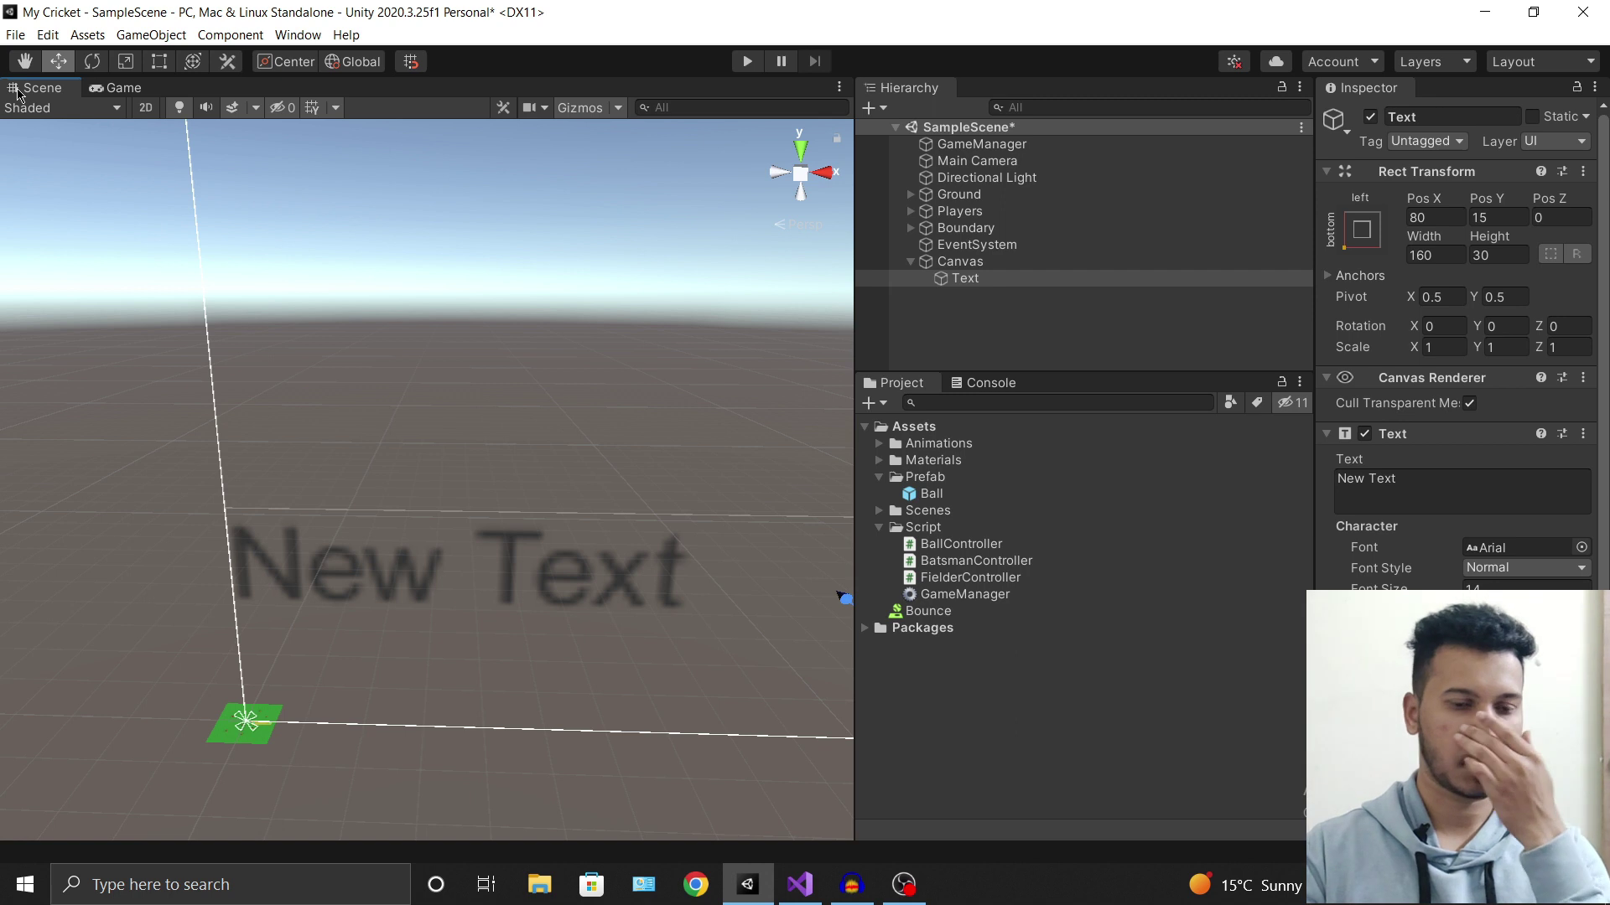
scroll(372, 554, down, 1)
scroll(373, 555, down, 1)
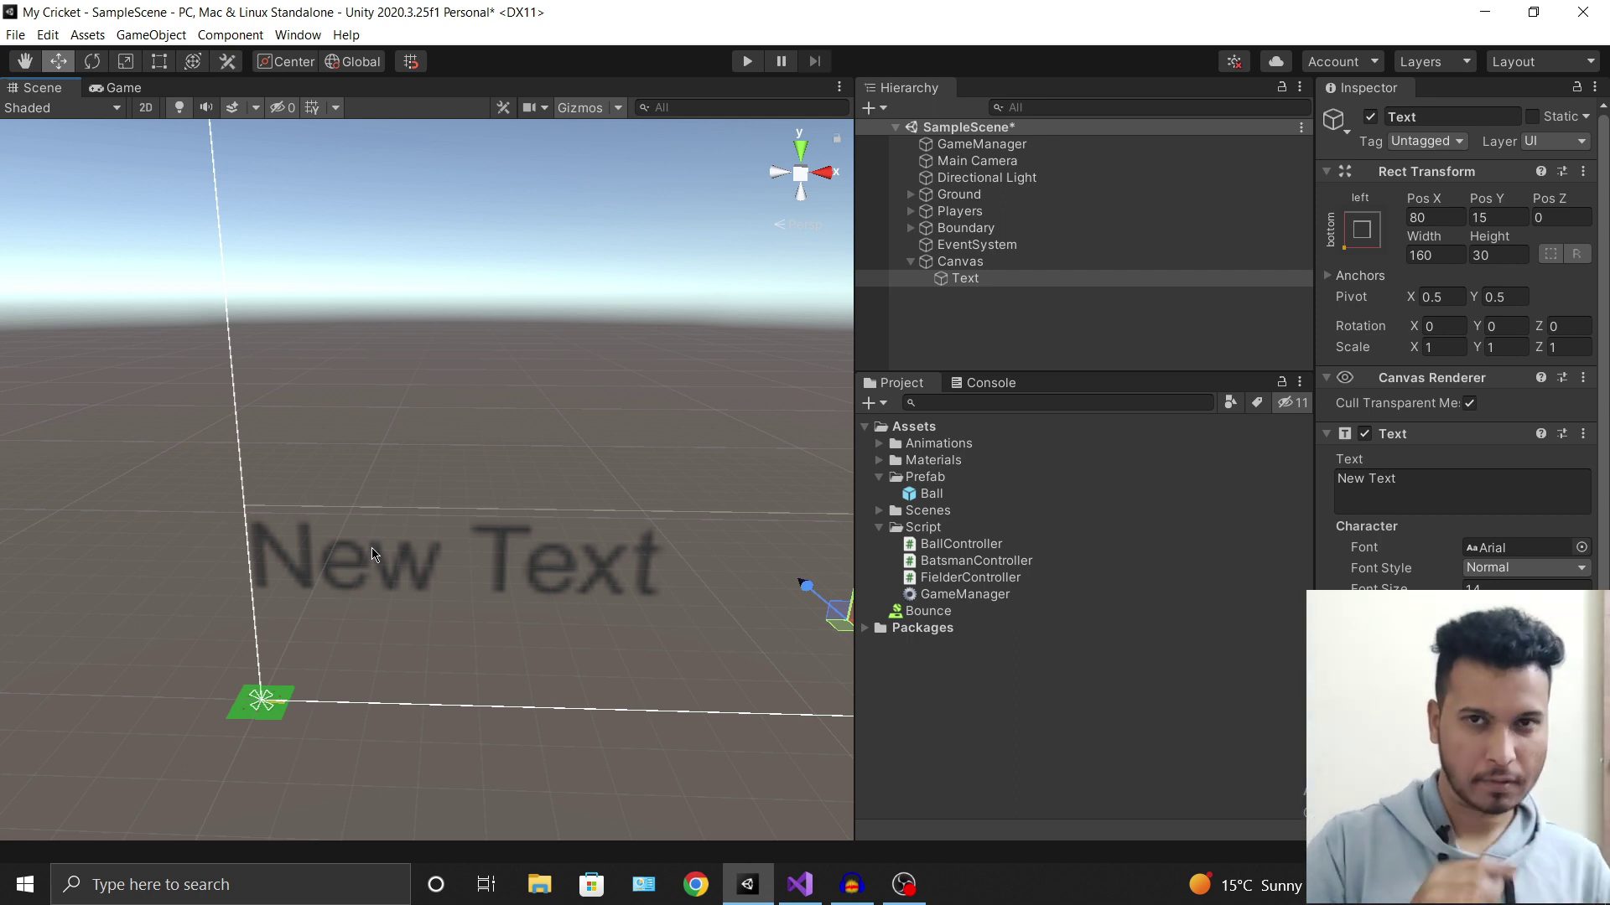
Rename the Text object to RunsText and view its New Text label in the Game view.
right_drag(455, 580, 457, 579)
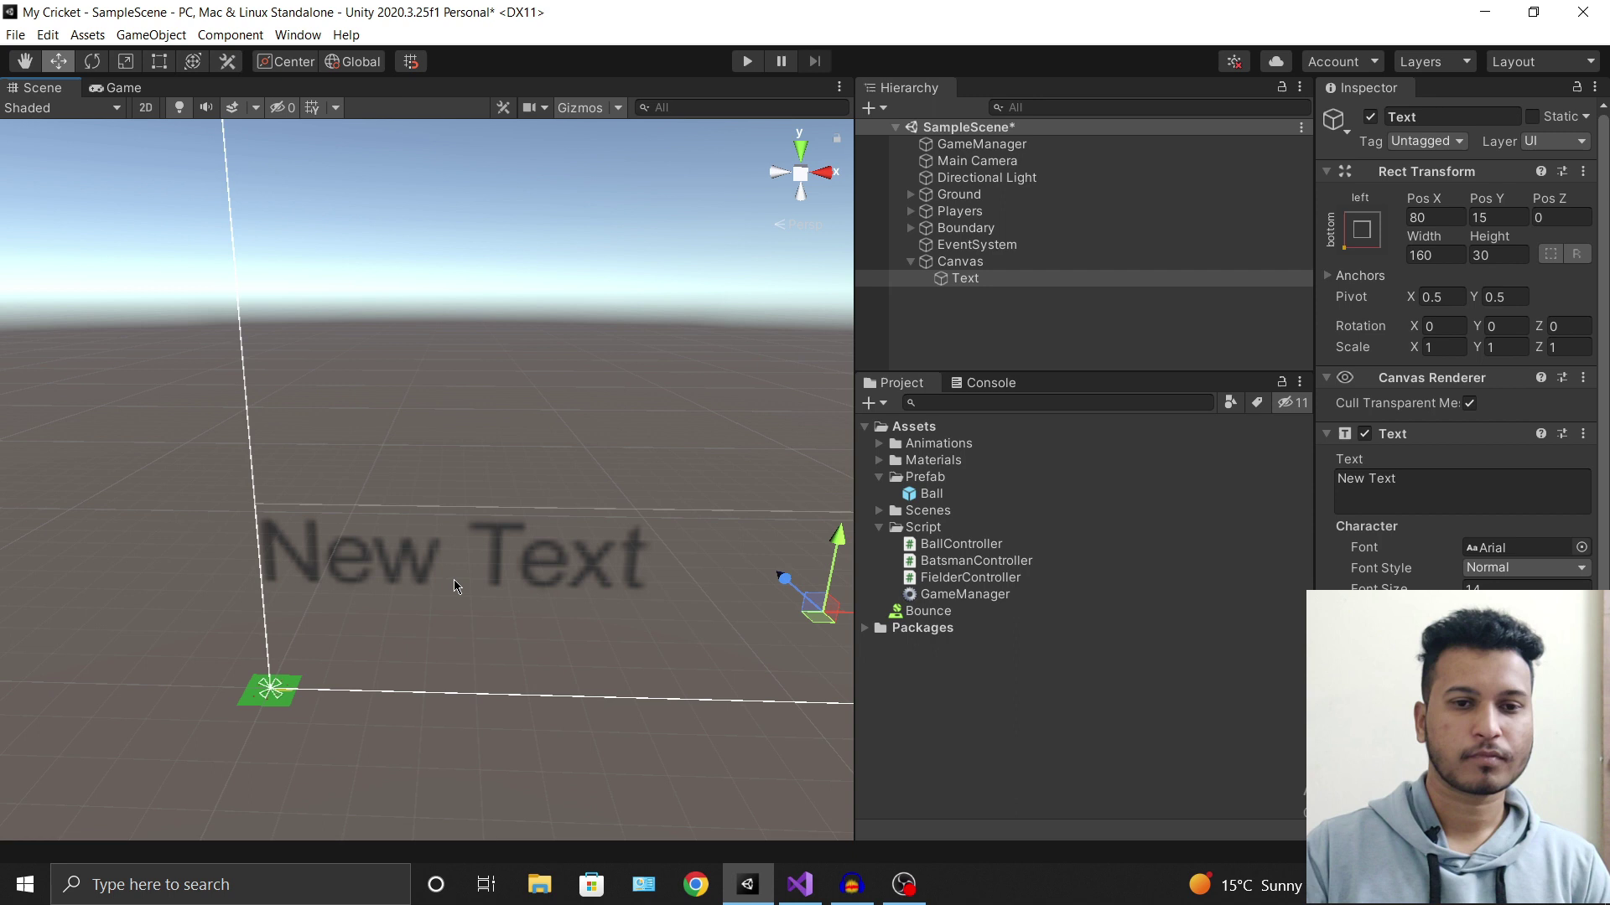
click(1512, 116)
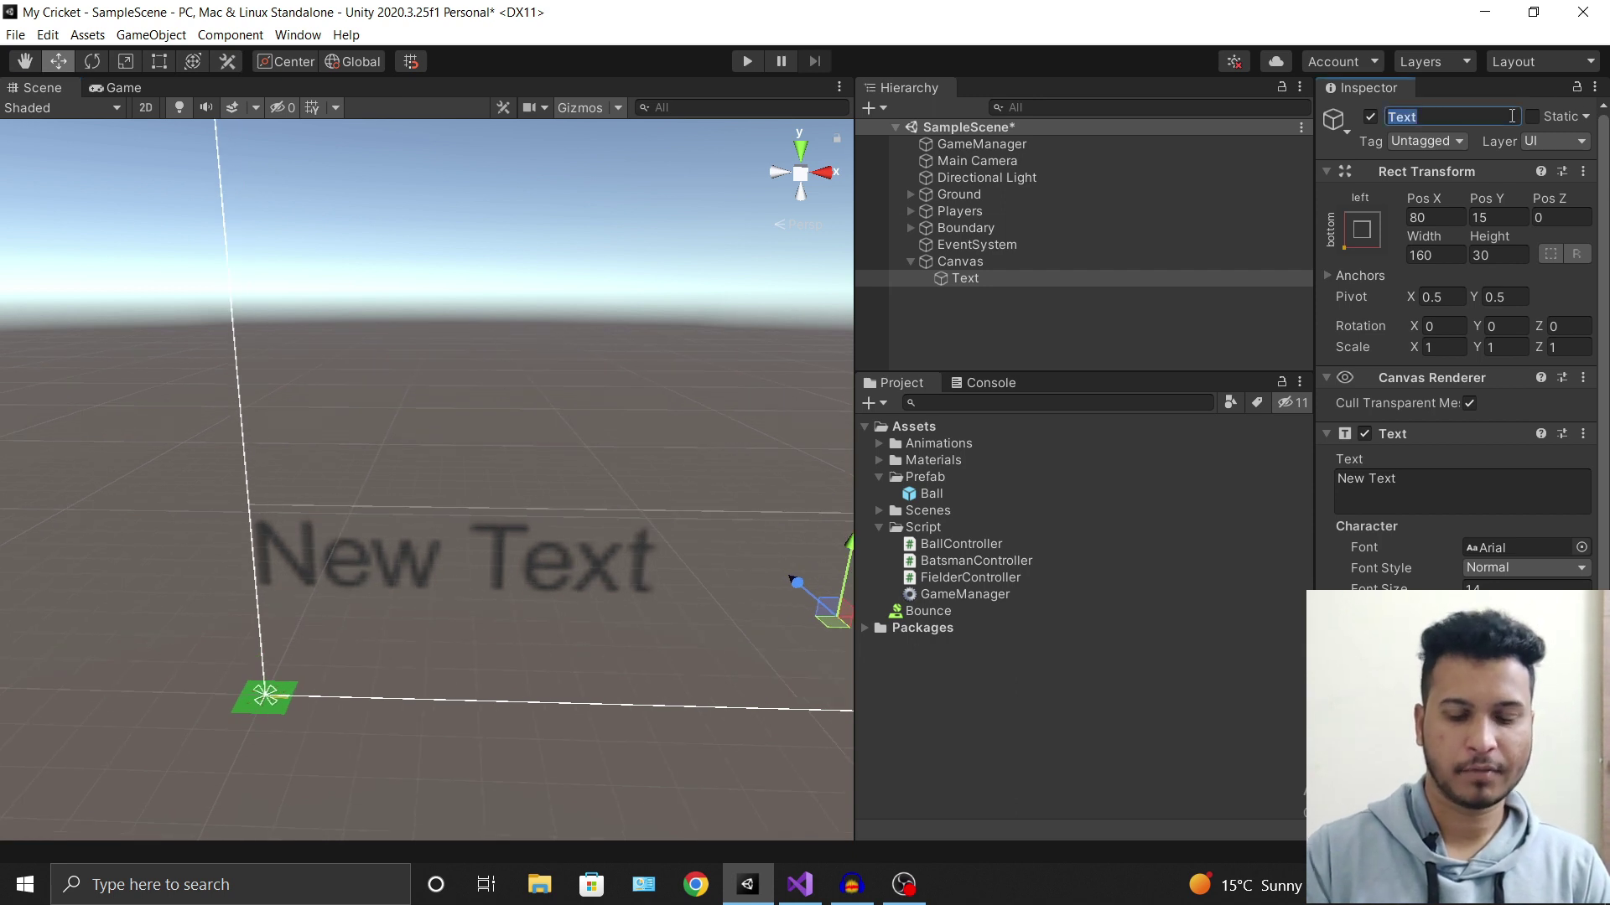
key(BackSpace)
text(RunsTe)
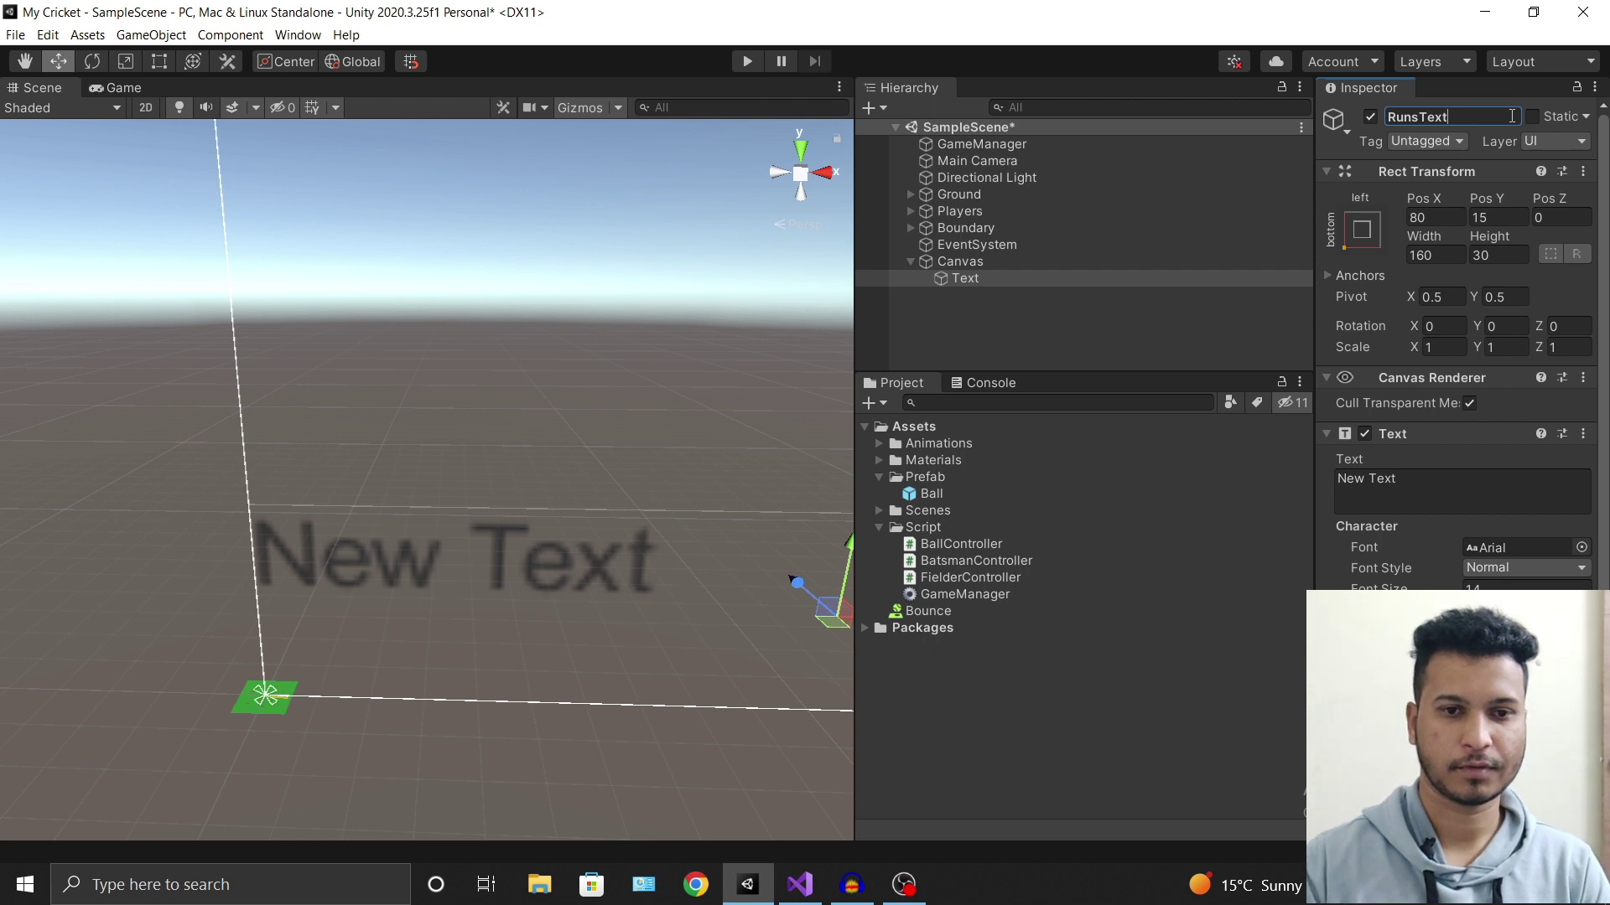
click(1093, 341)
click(960, 260)
click(980, 277)
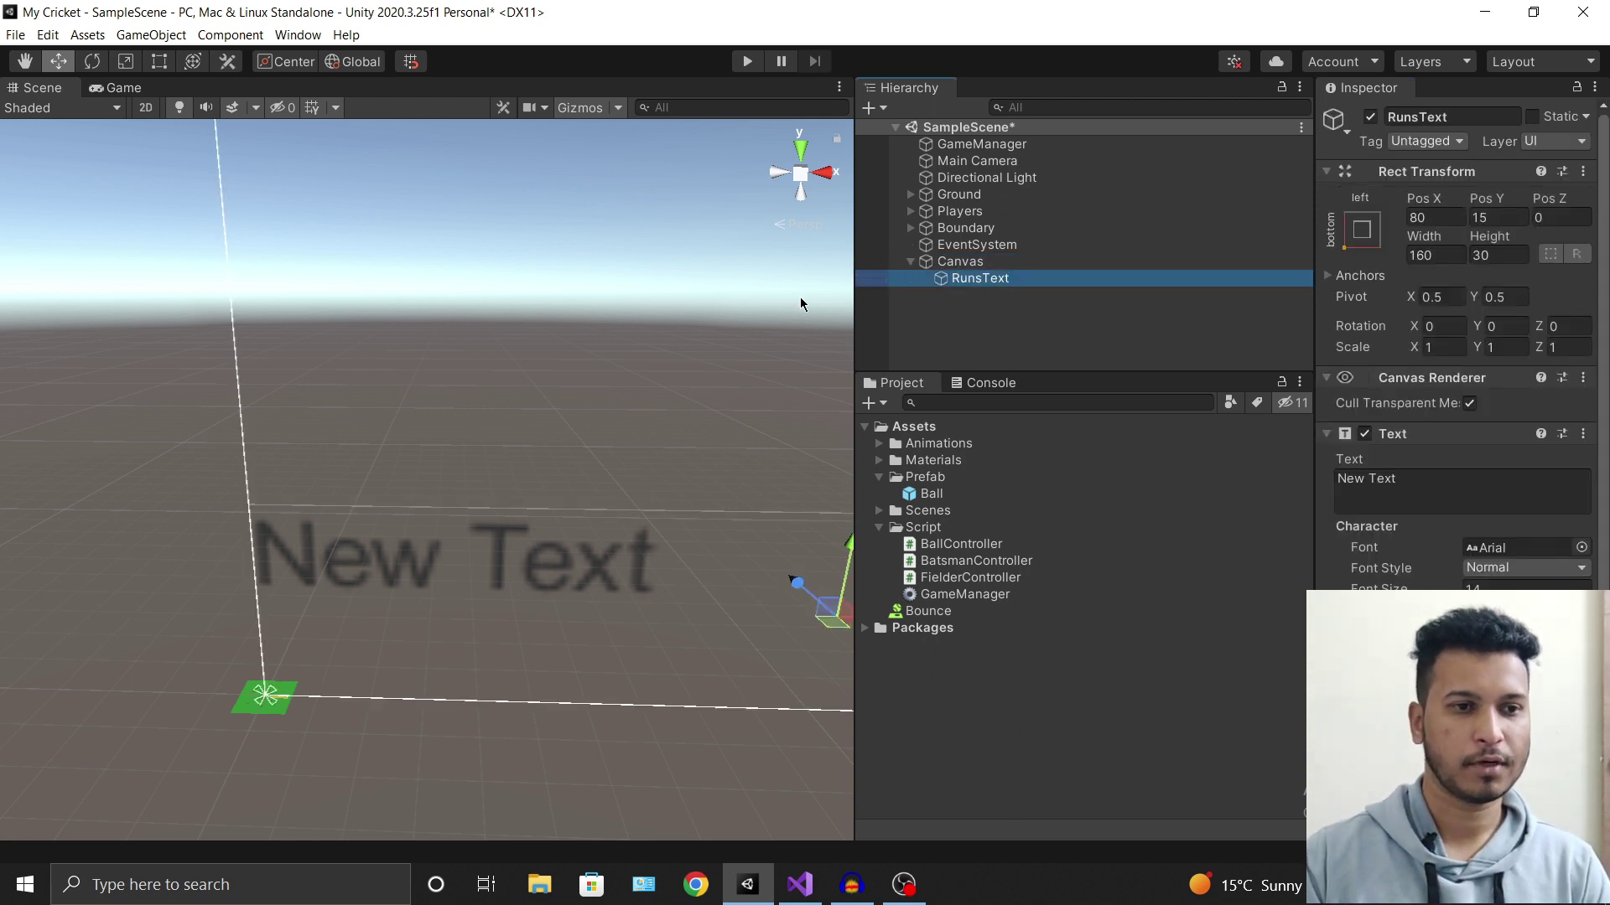
click(117, 88)
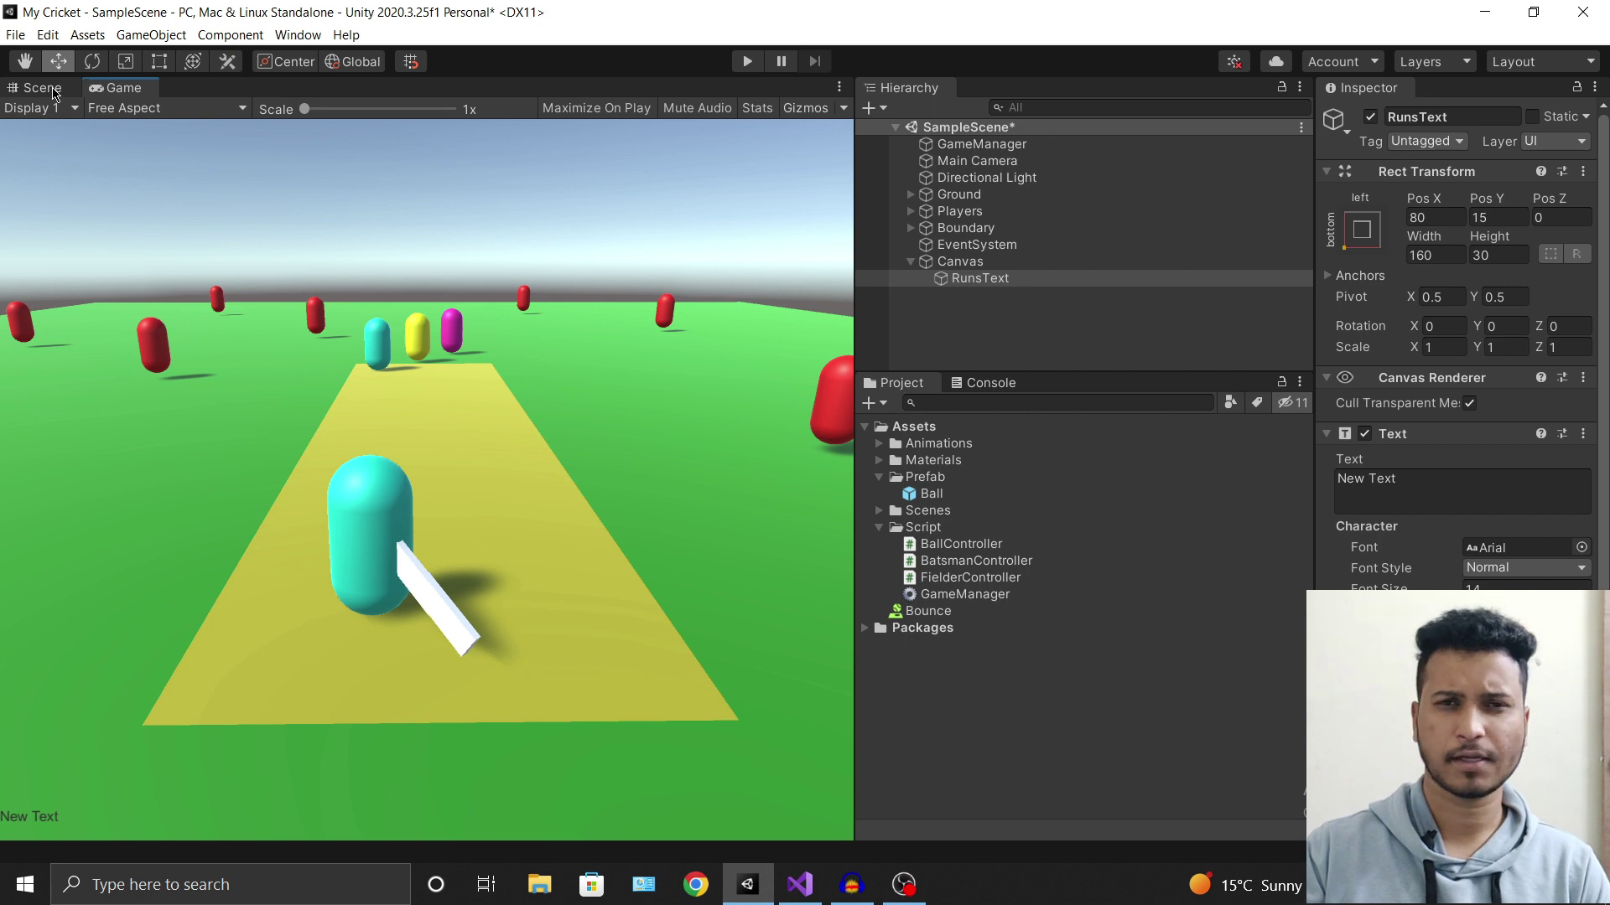
Set the RunsText font size to 23.
click(52, 89)
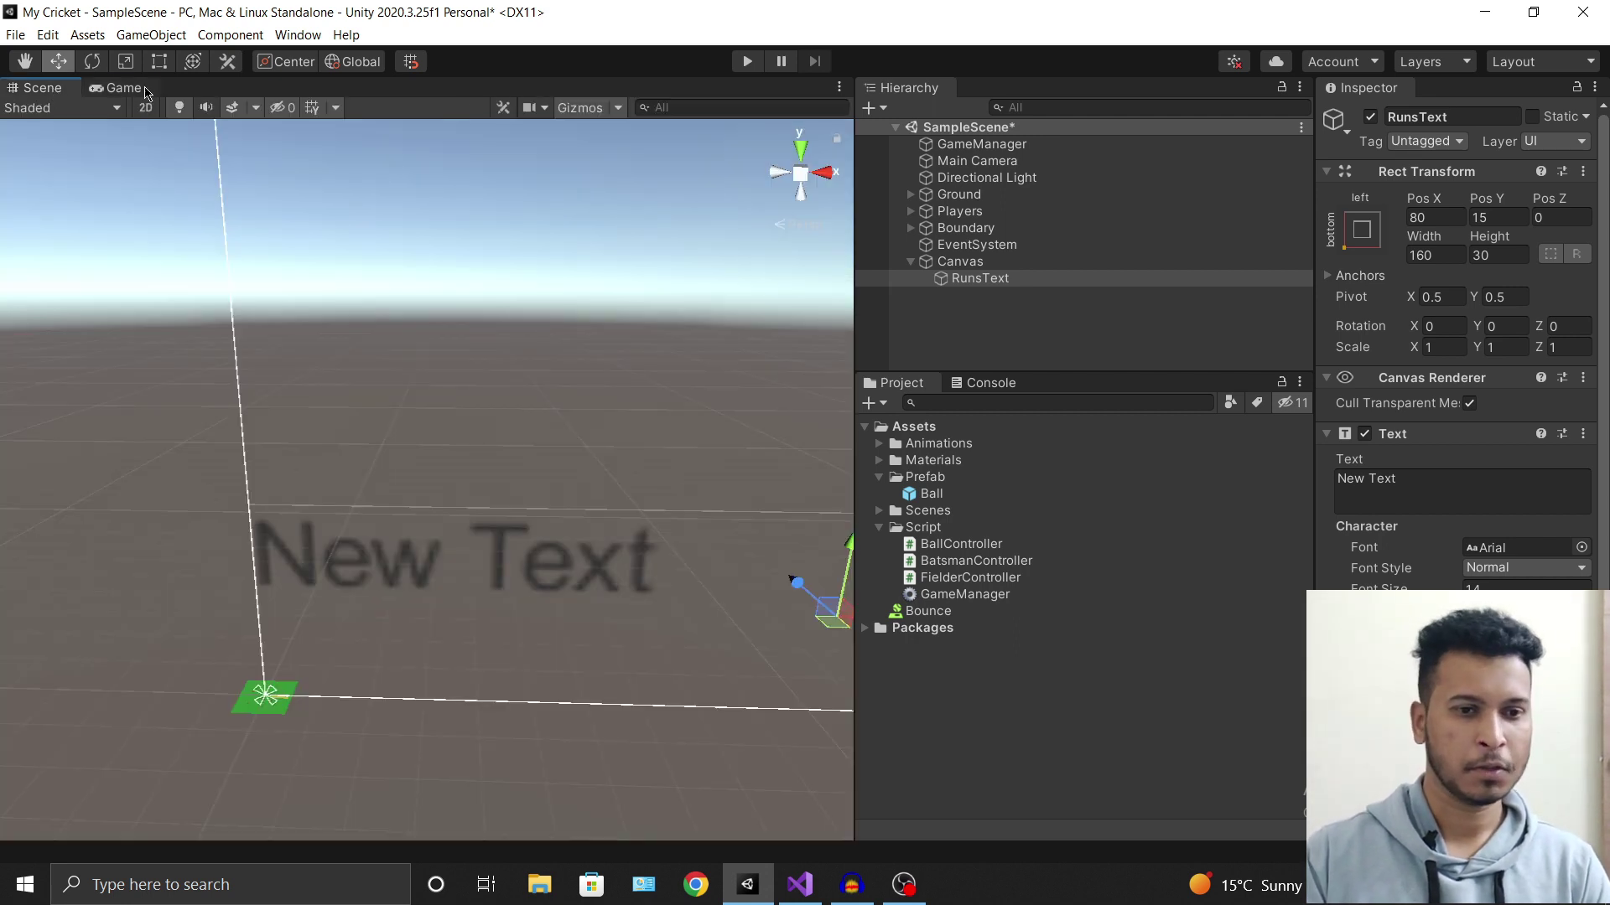
click(146, 90)
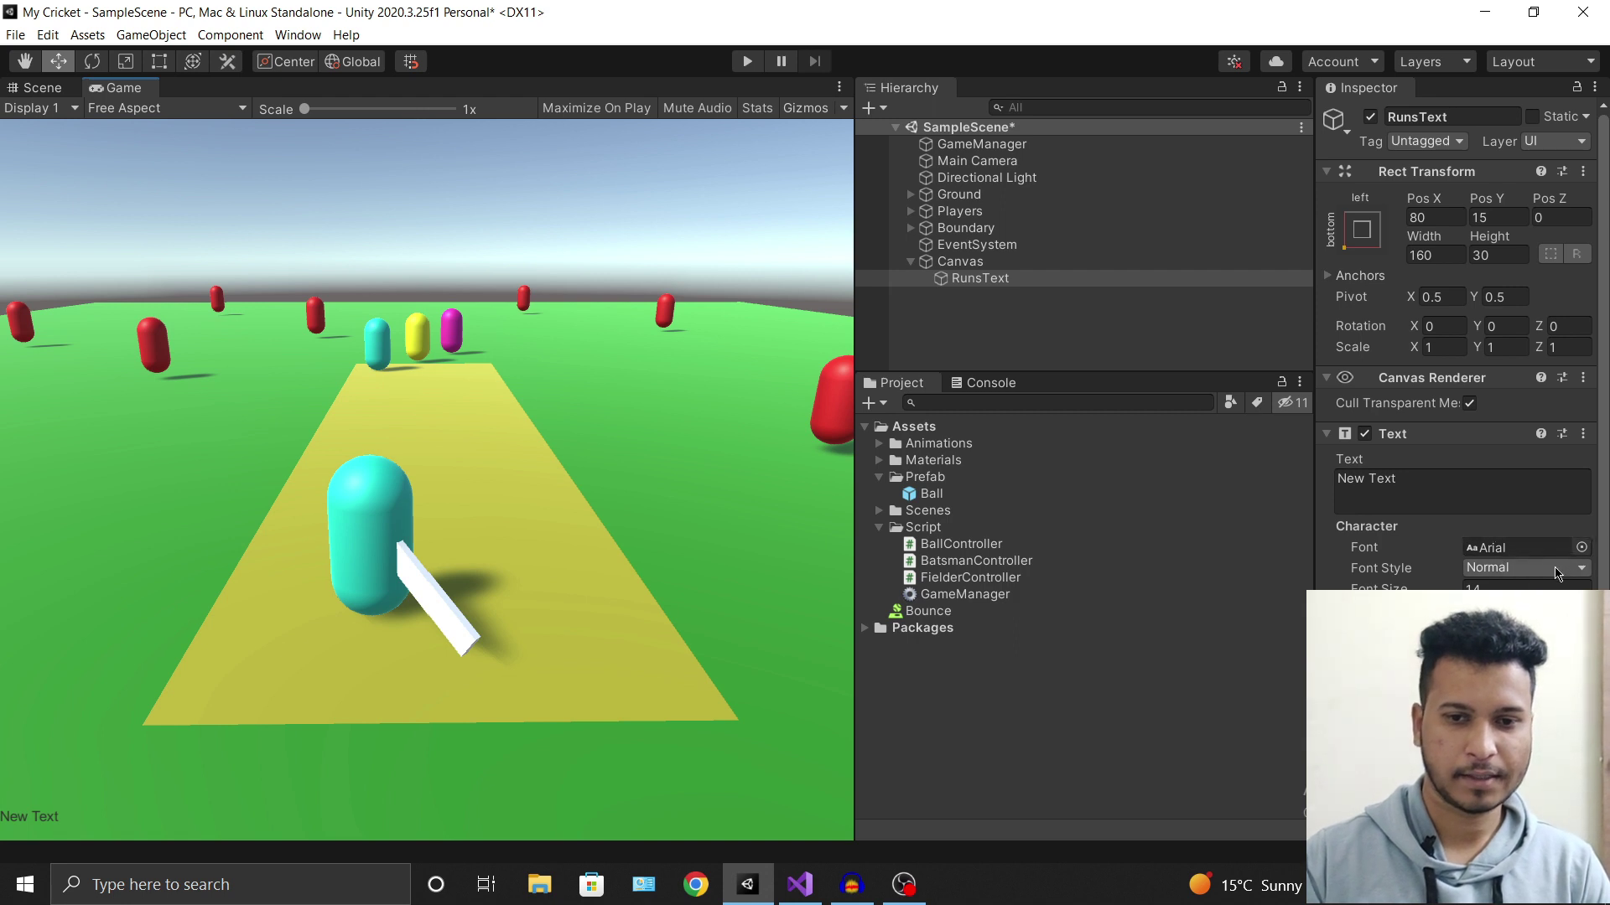
click(1526, 588)
text(24)
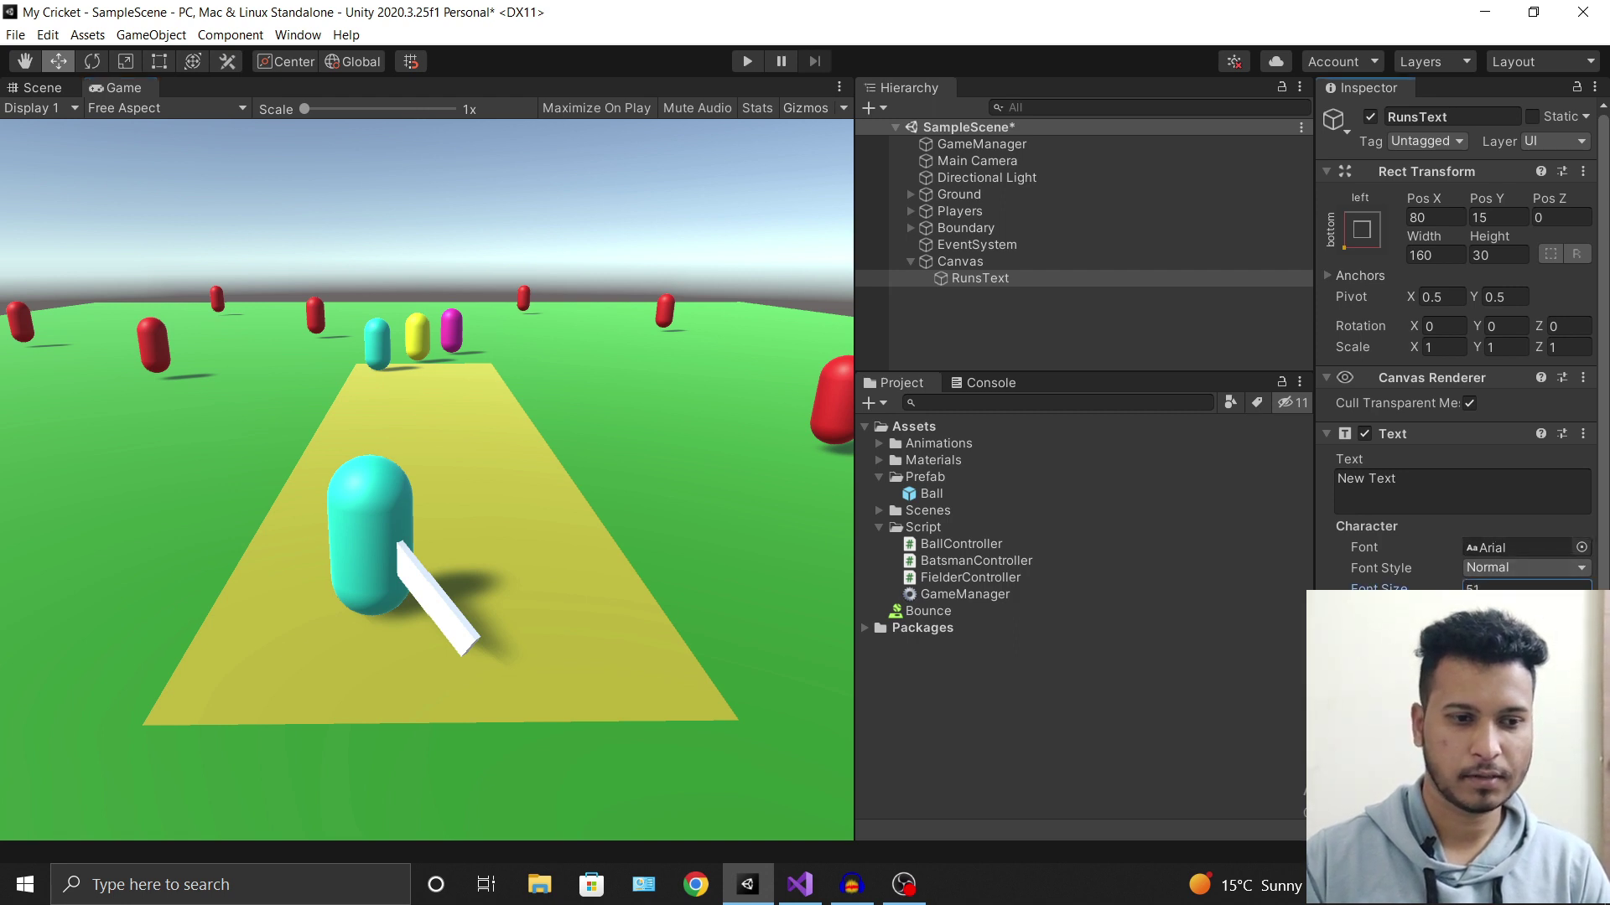
key(BackSpace)
text(3)
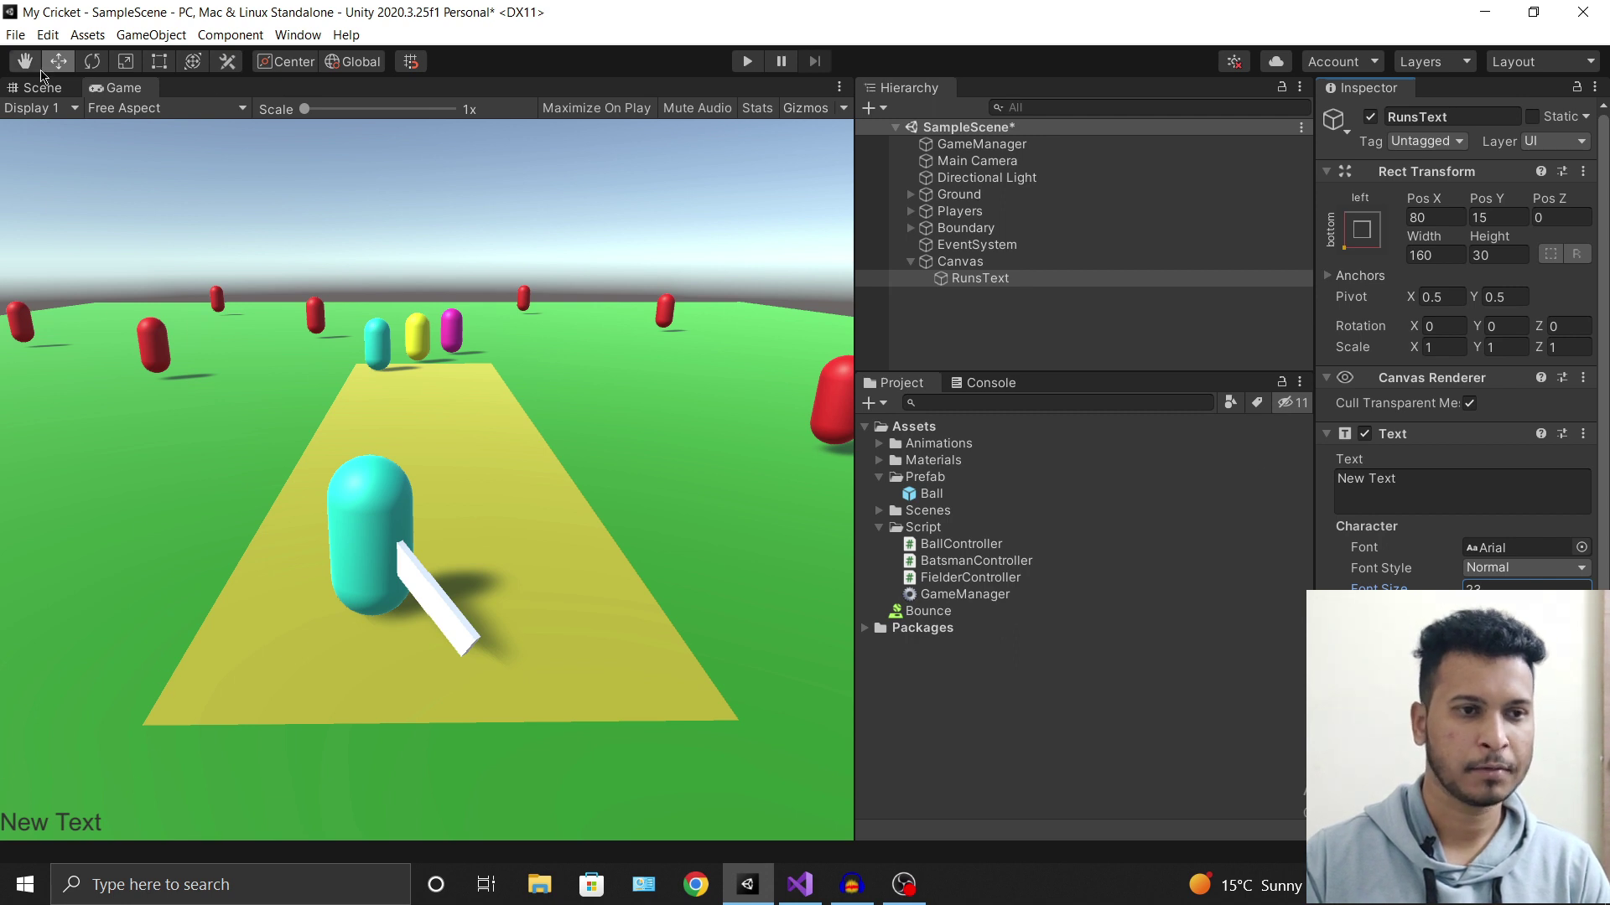
Move the RunsText label slightly higher in the bottom-left corner using the 2D scene view.
click(42, 85)
middle_drag(671, 687, 403, 562)
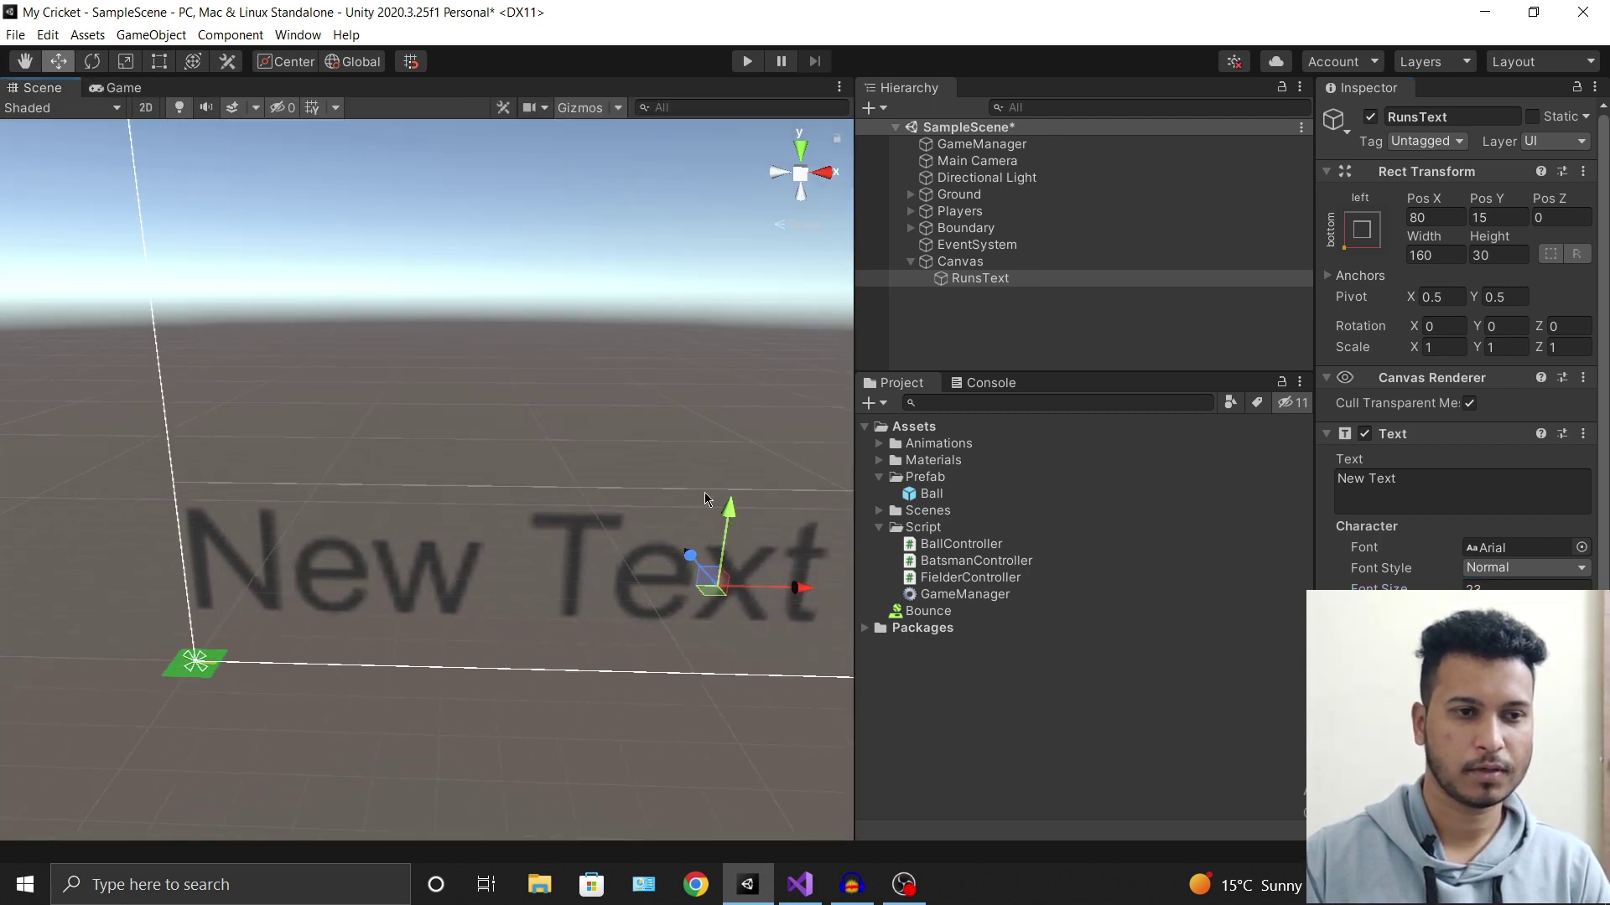
key(e)
click(146, 109)
click(146, 108)
click(146, 109)
key(f)
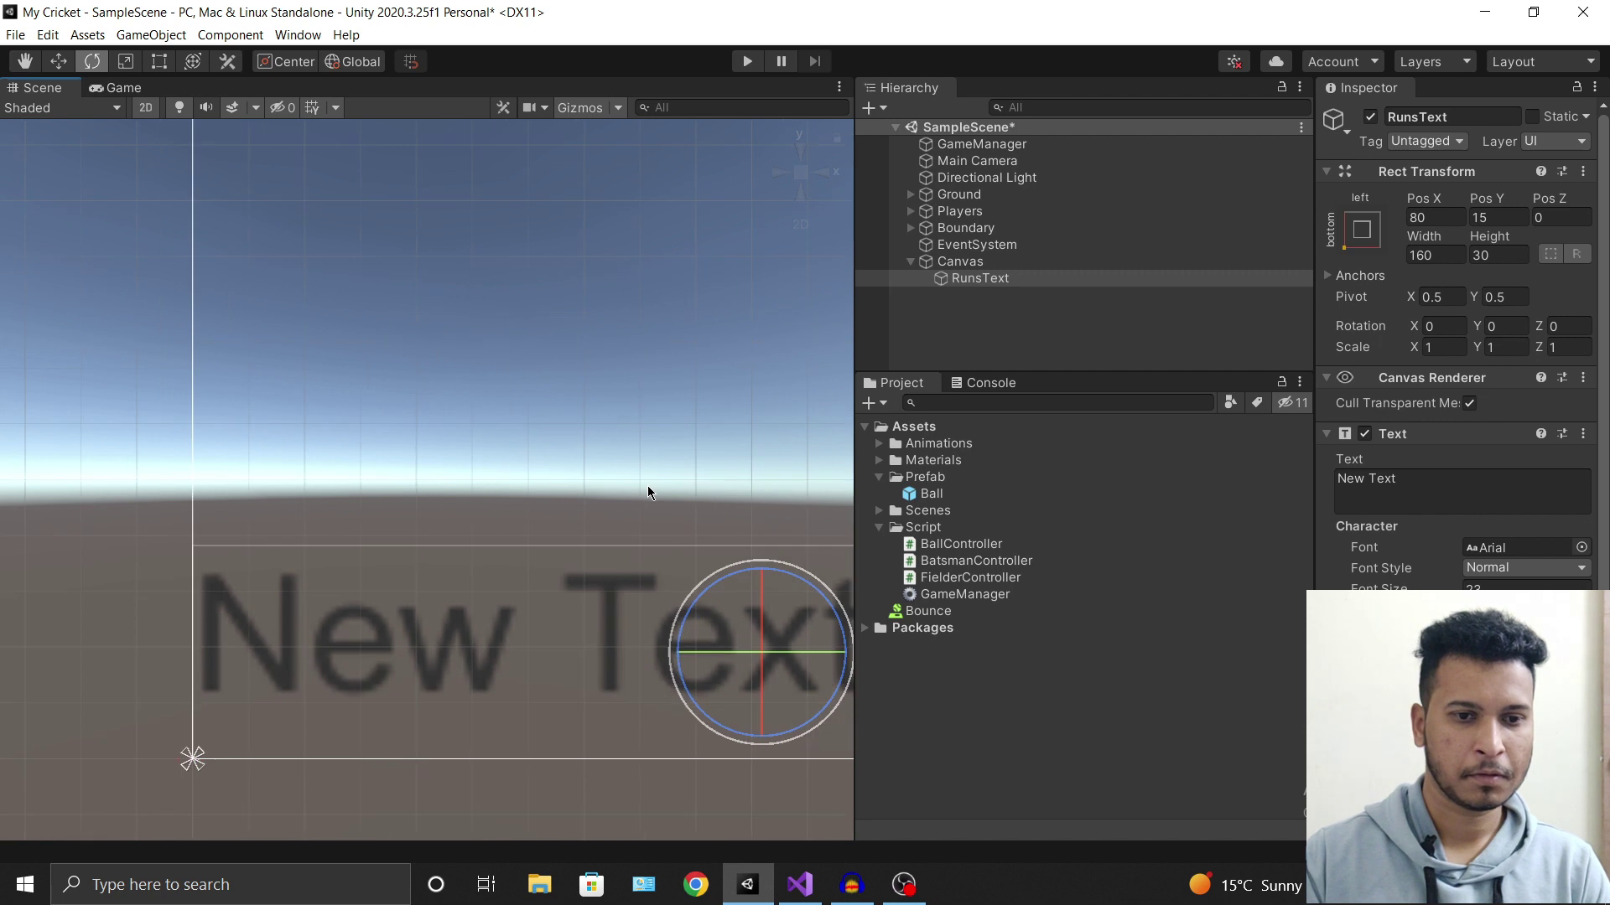
key(w)
middle_drag(741, 513, 397, 562)
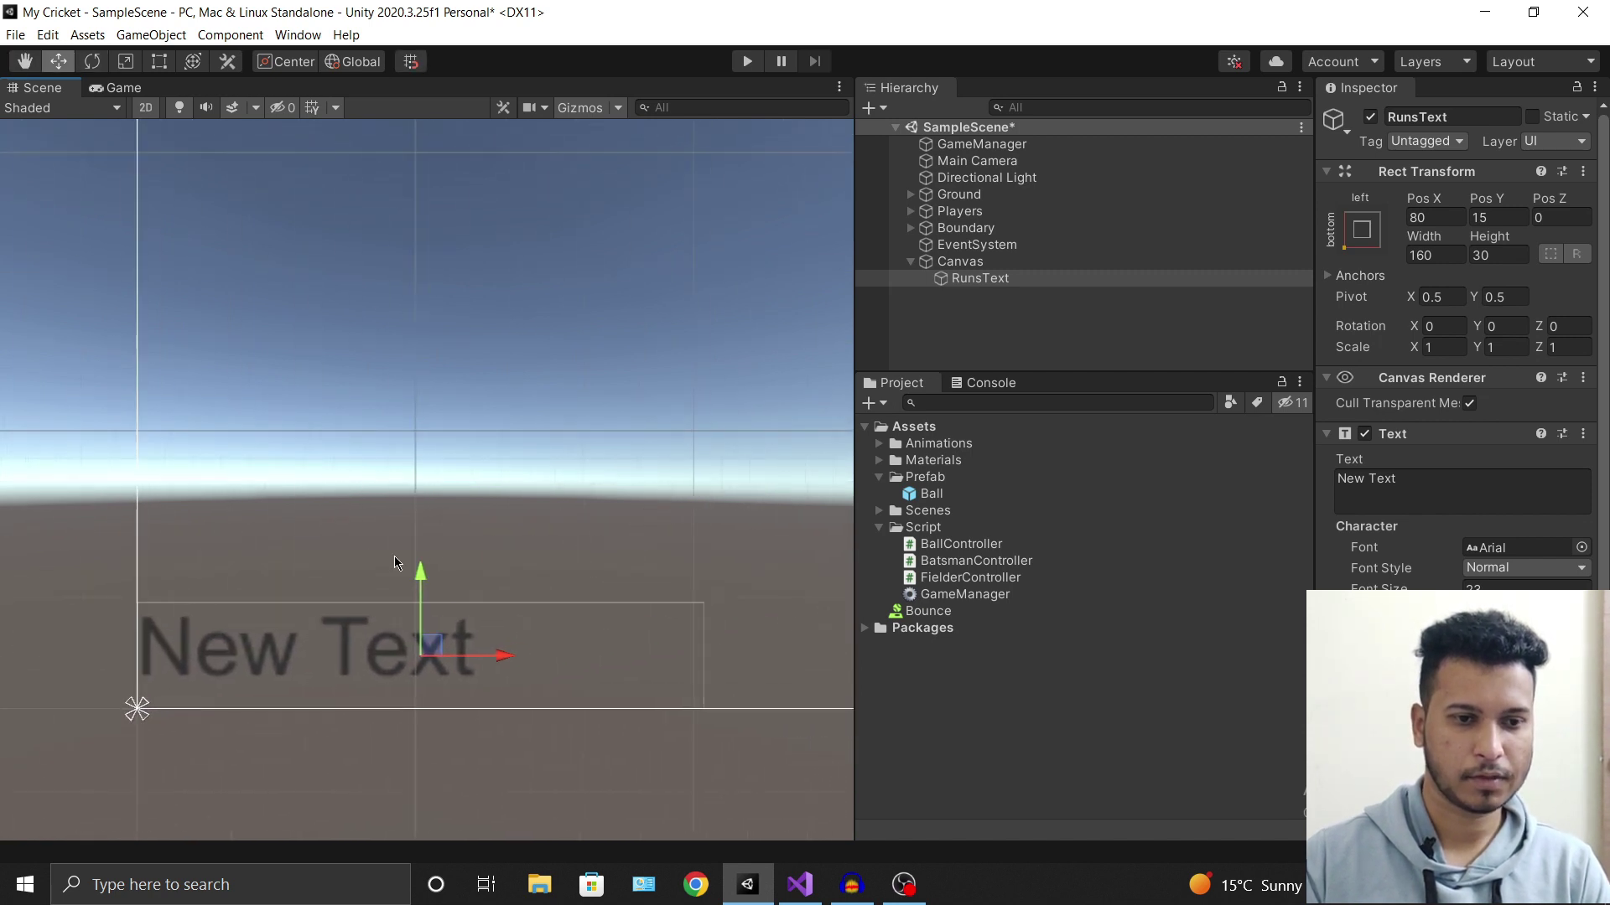
drag(420, 579, 414, 497)
click(124, 91)
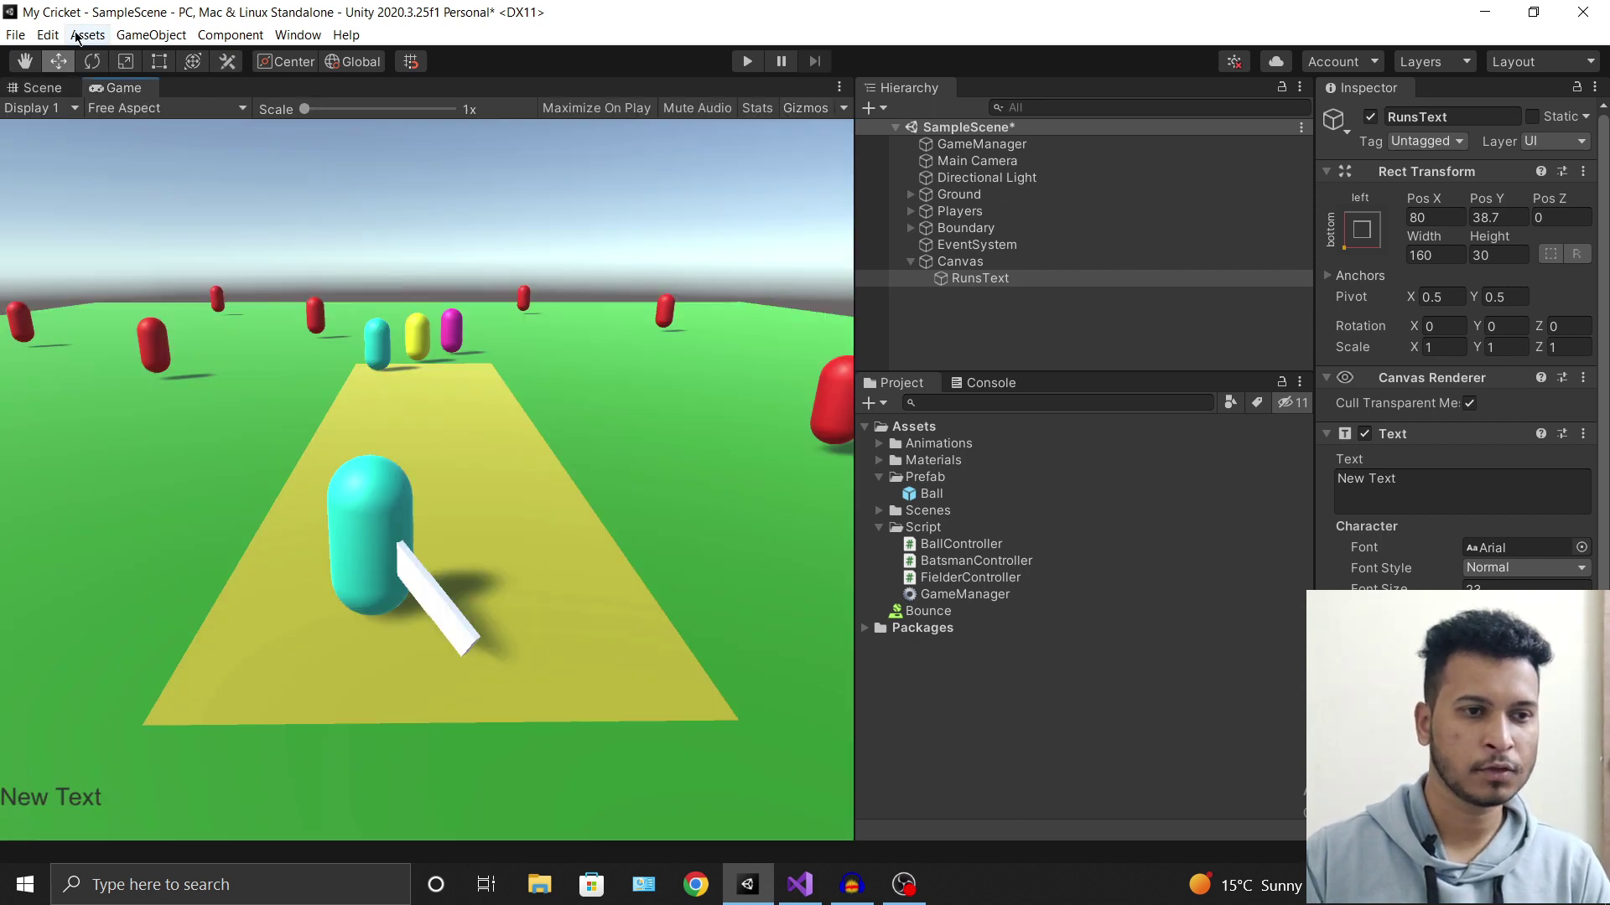
click(48, 92)
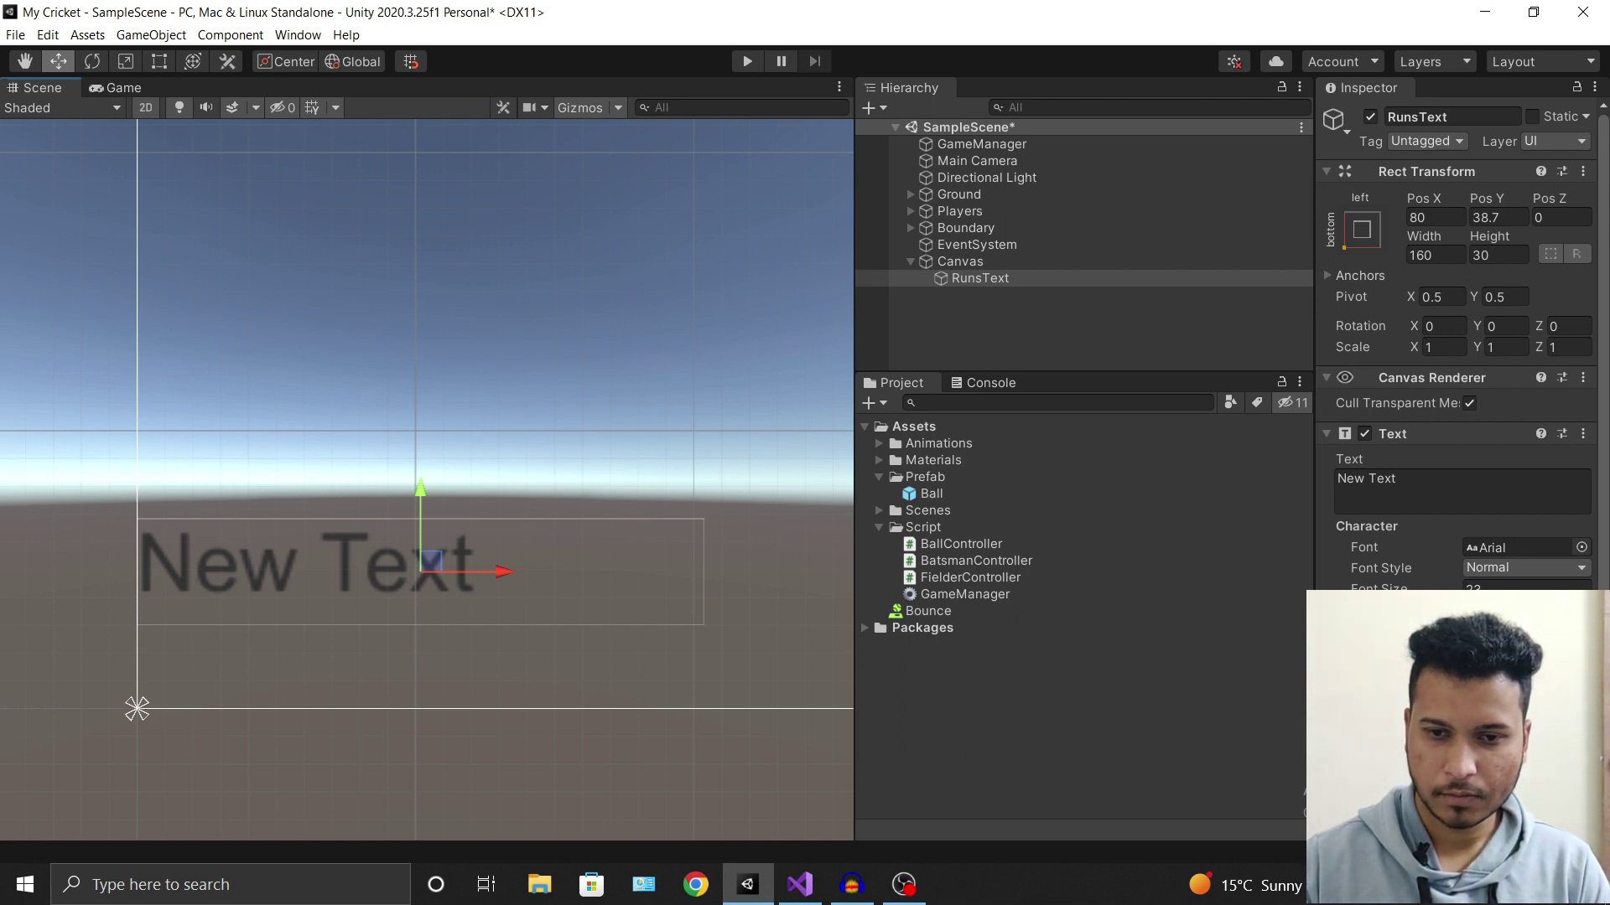
scroll(1458, 377, down, 3)
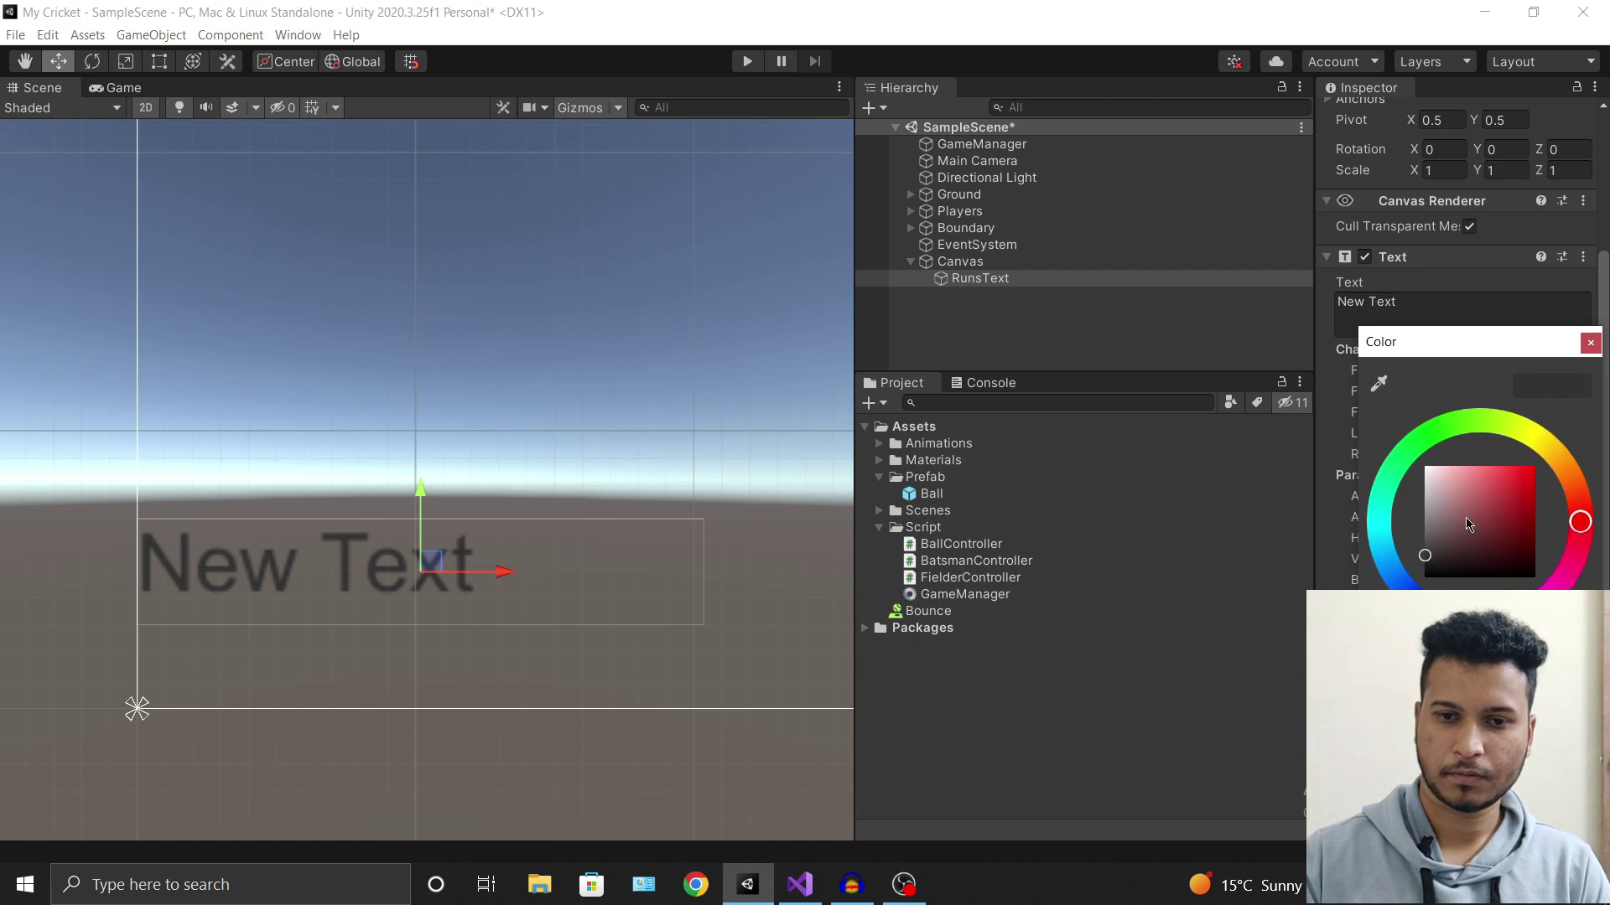
Make the label colour black and its font style Bold, then nudge it slightly right.
drag(1444, 553, 1424, 577)
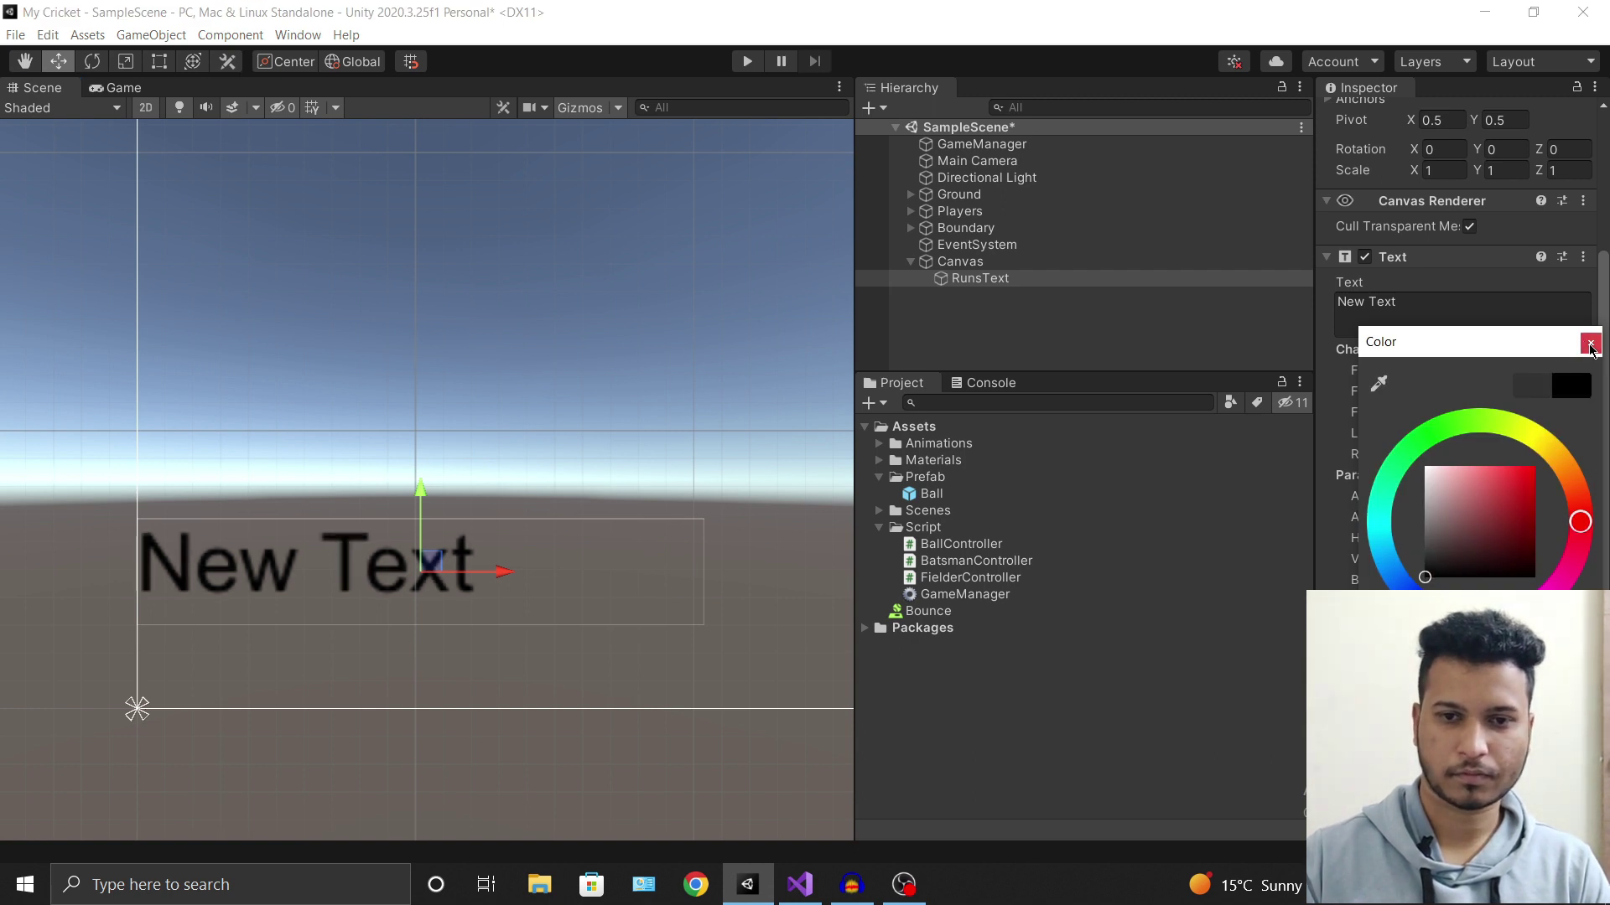
click(1590, 342)
click(1532, 392)
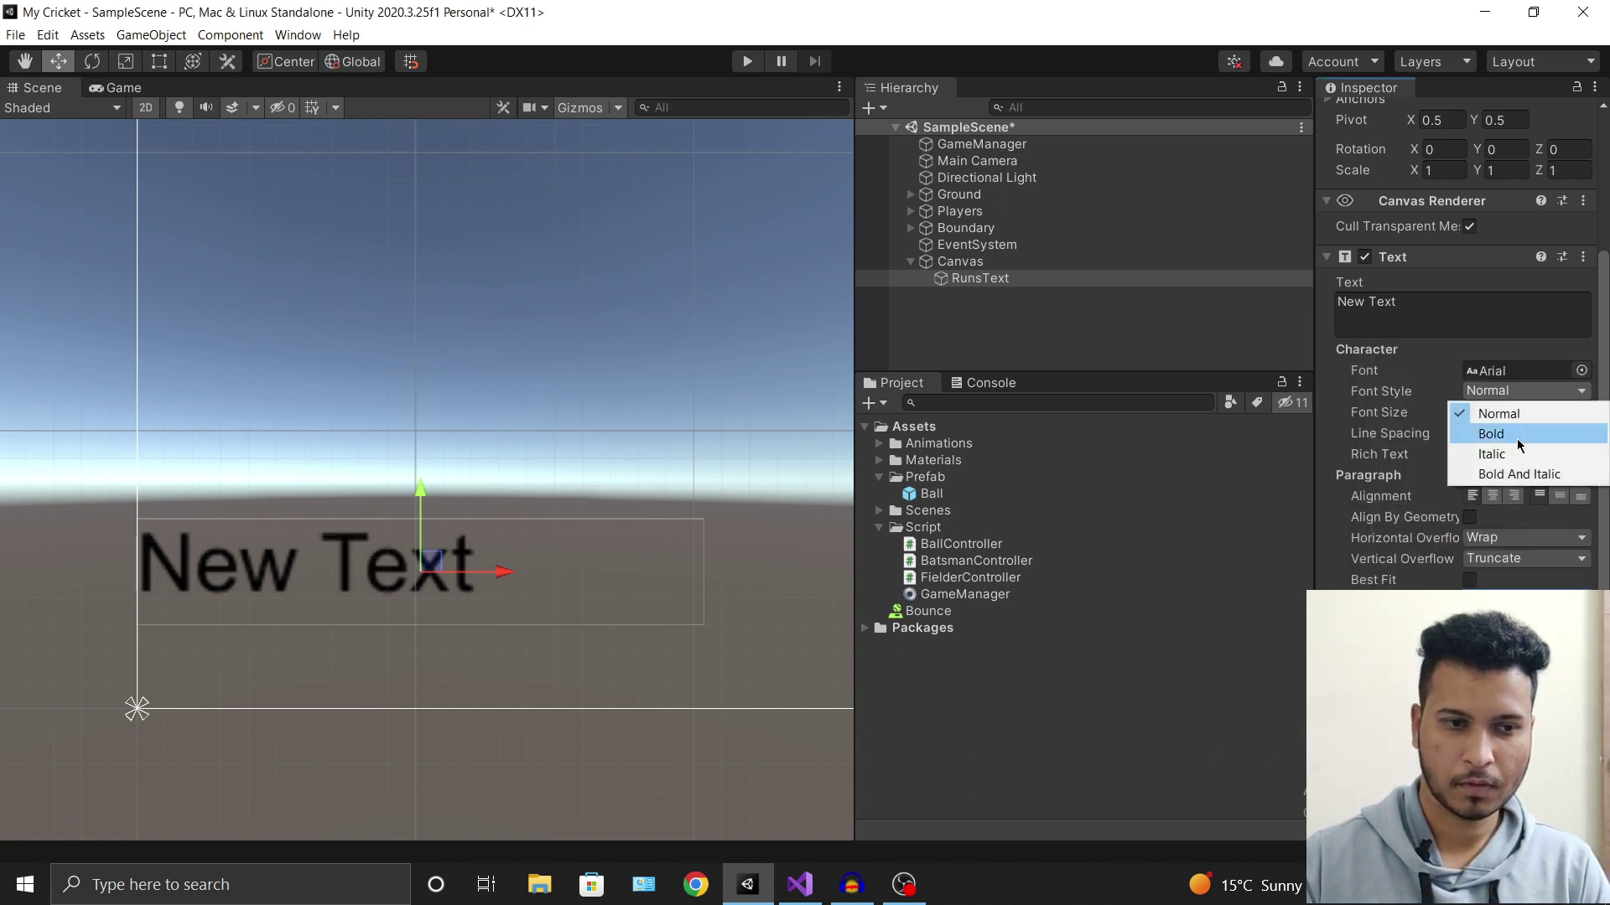
click(1491, 434)
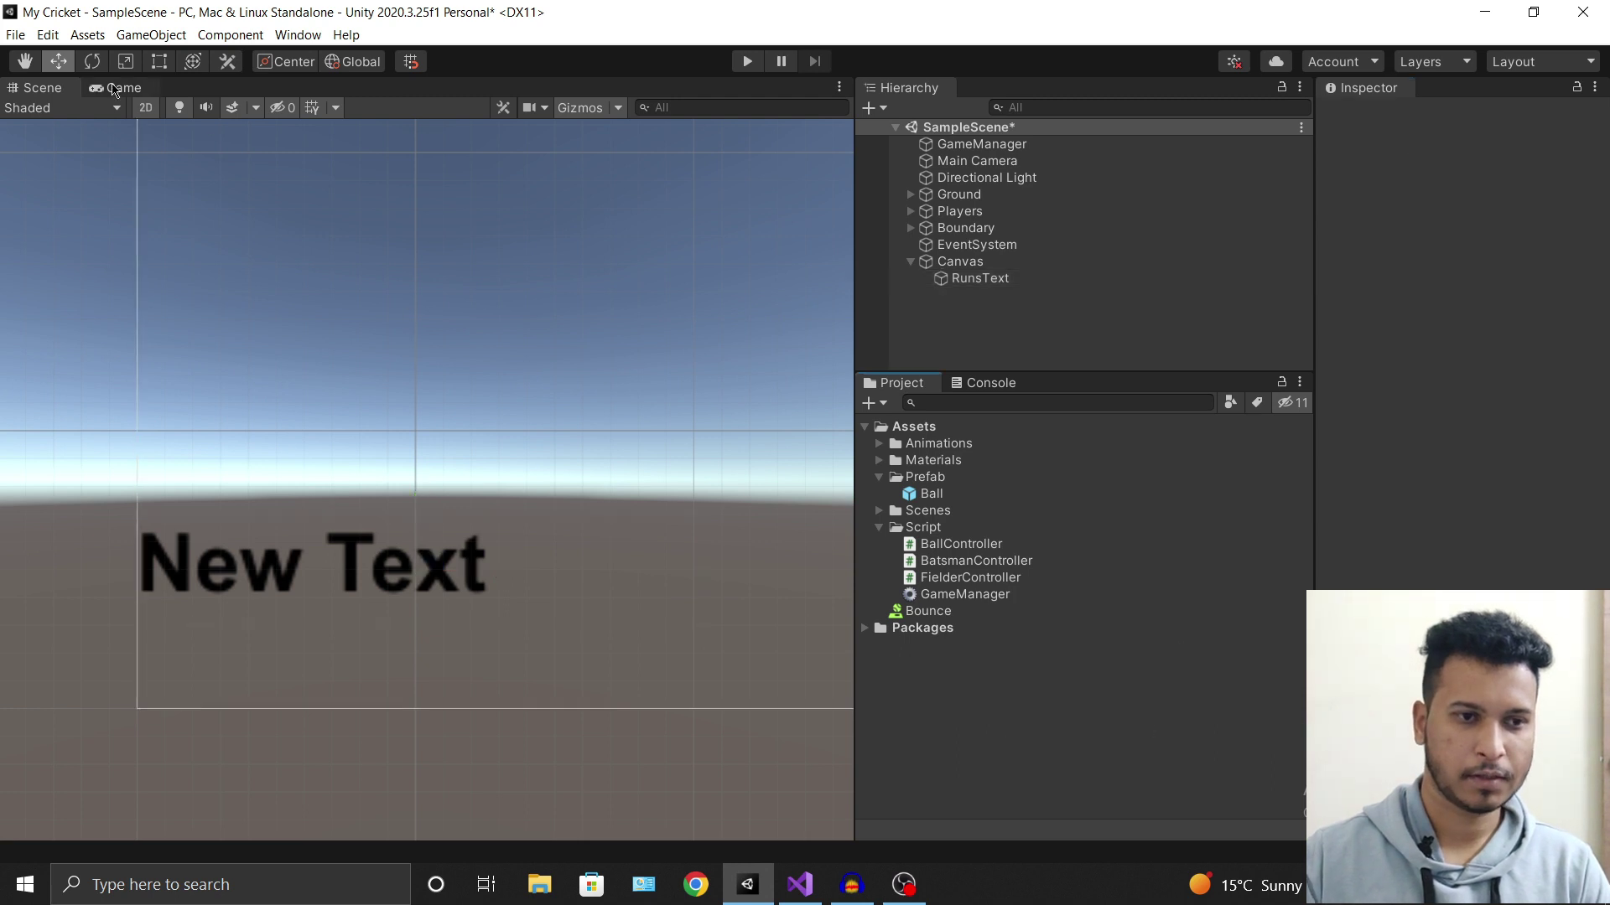
click(115, 90)
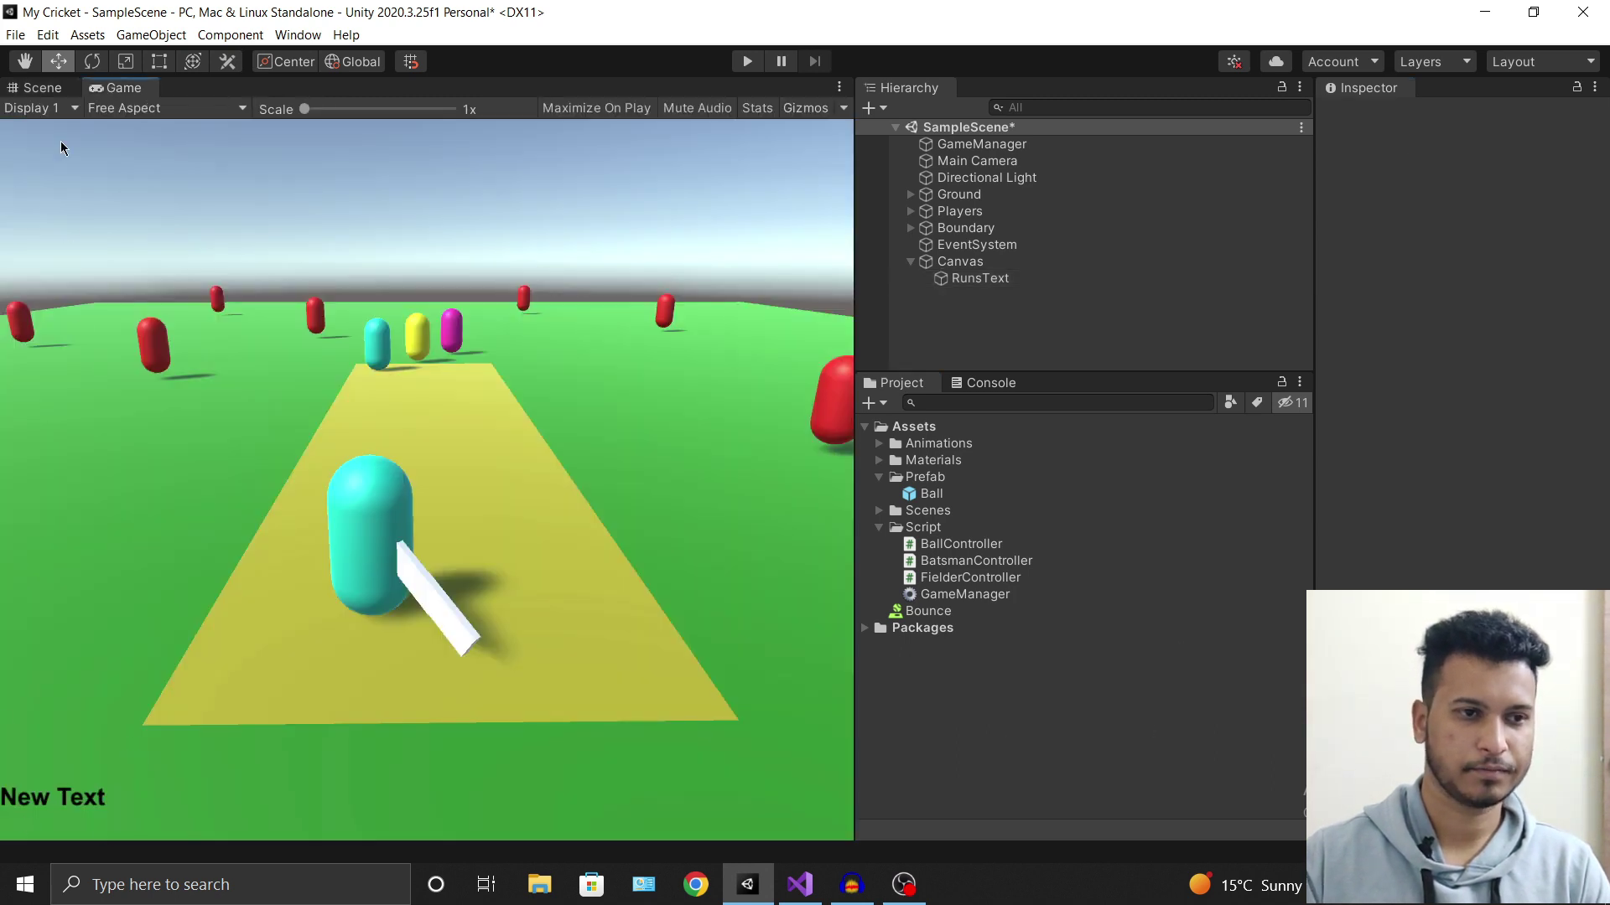
click(47, 88)
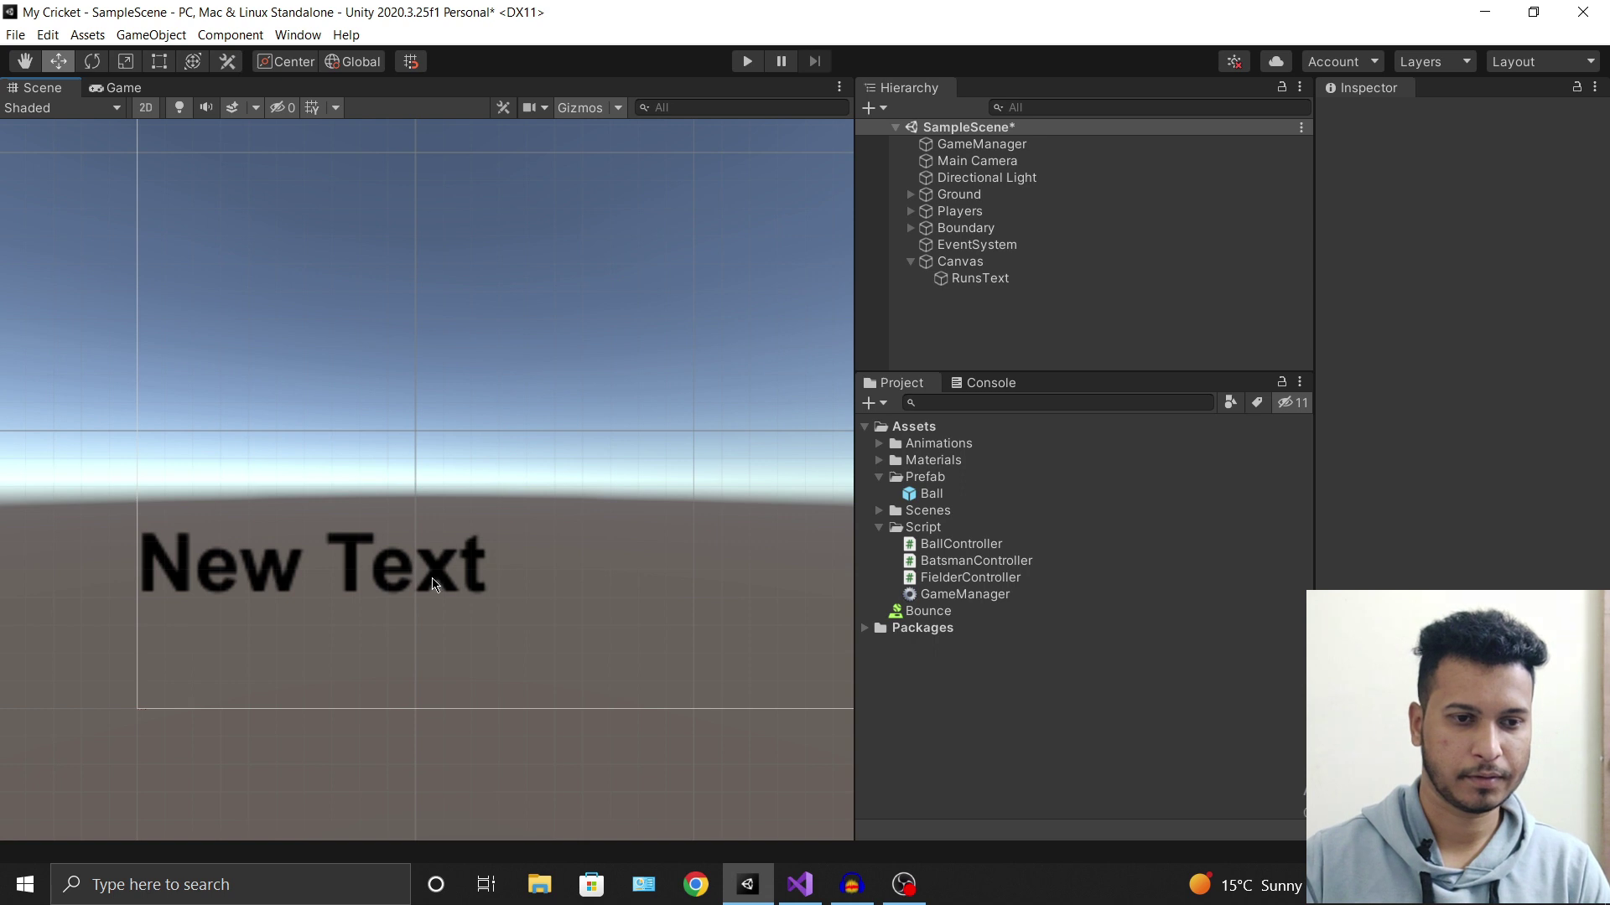
click(434, 584)
drag(508, 580, 521, 581)
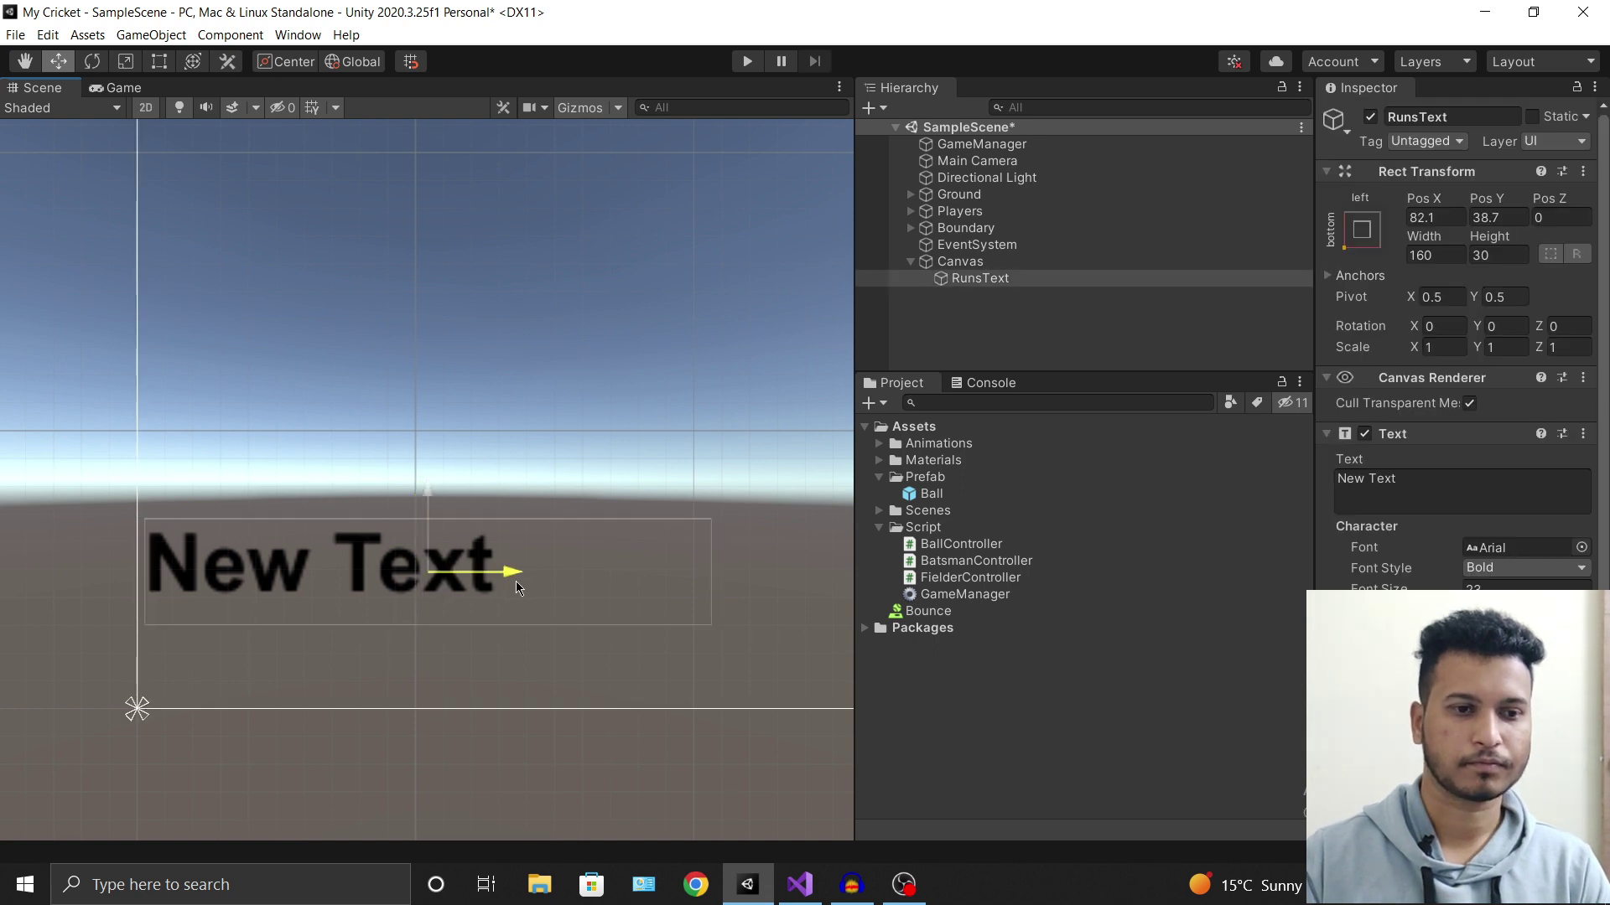
click(1096, 735)
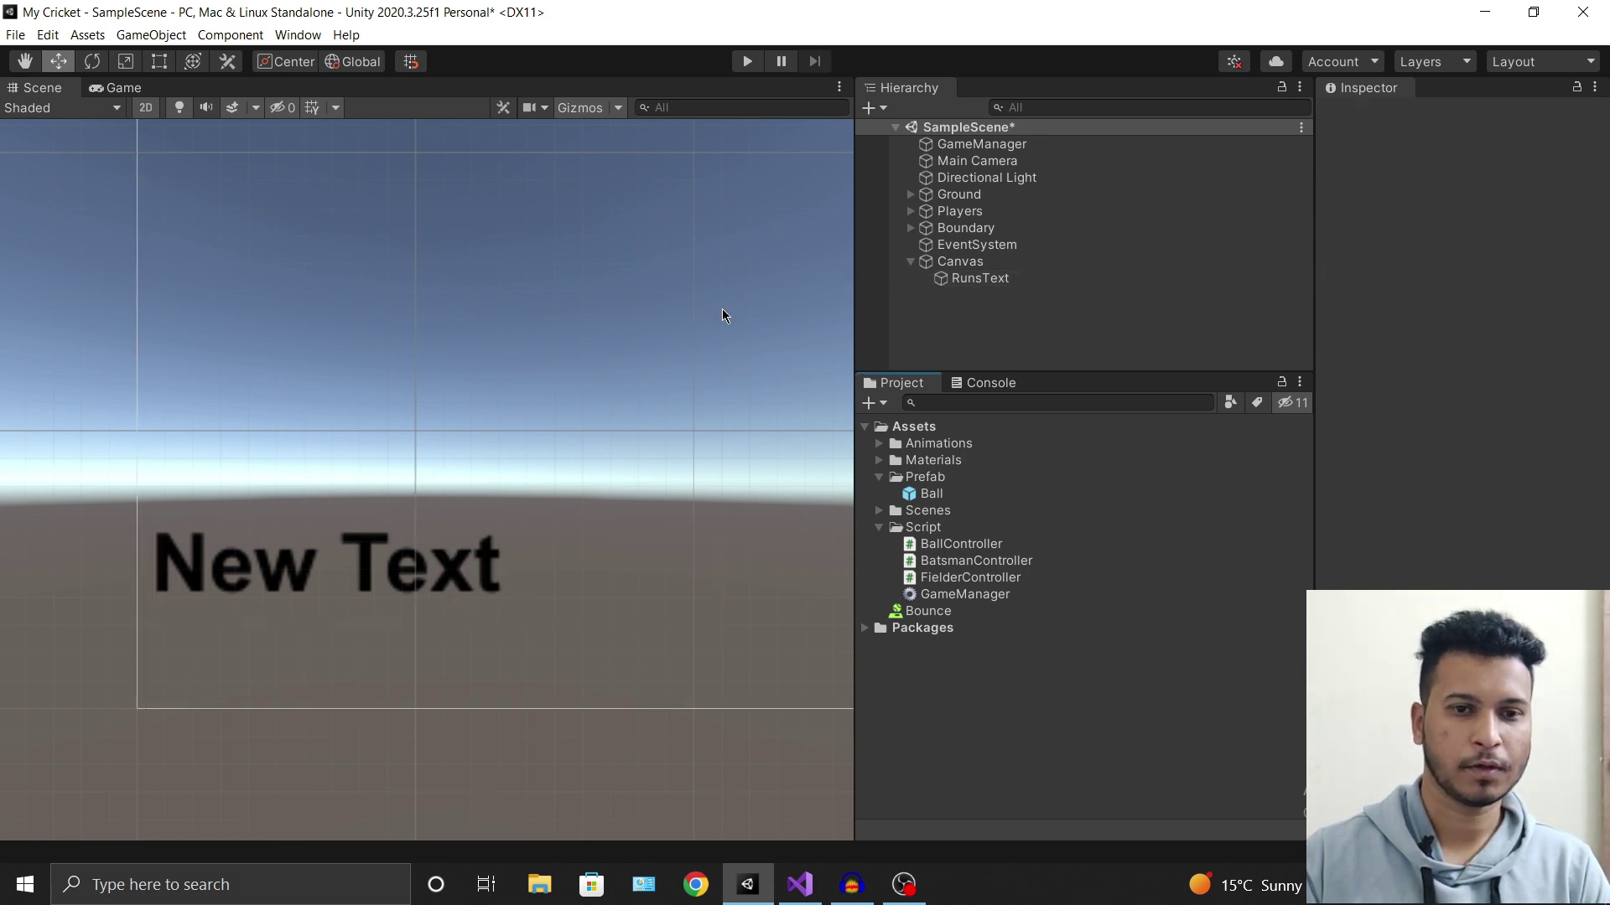
Change the label text to 'Runs -', then select GameManager and locate its script.
click(980, 278)
click(1447, 494)
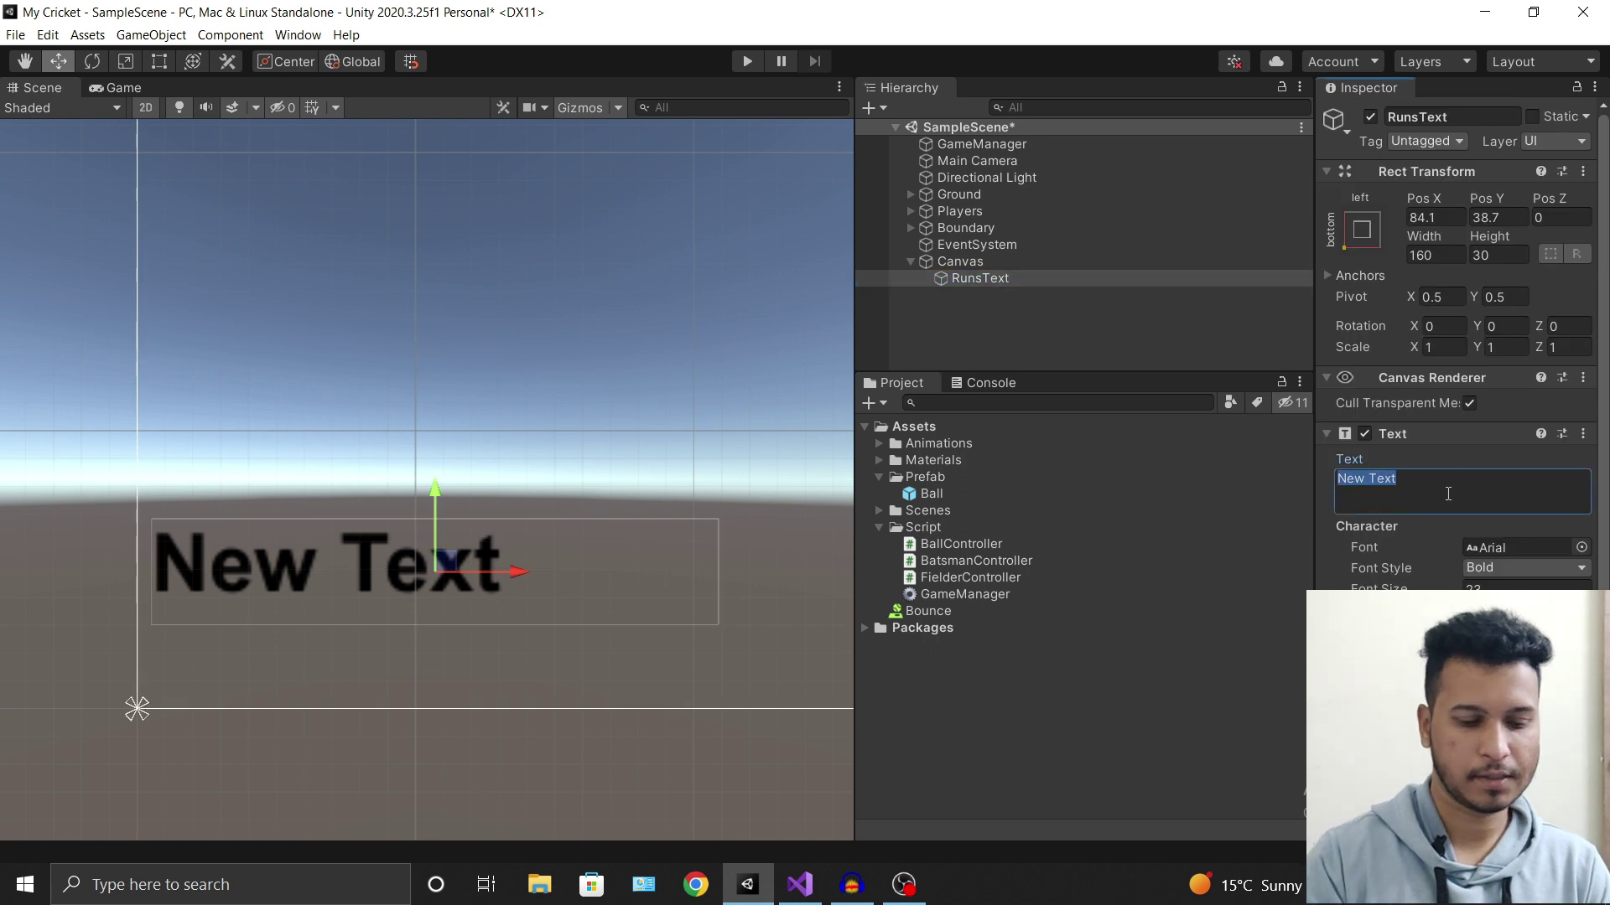
key(BackSpace)
text(Runs)
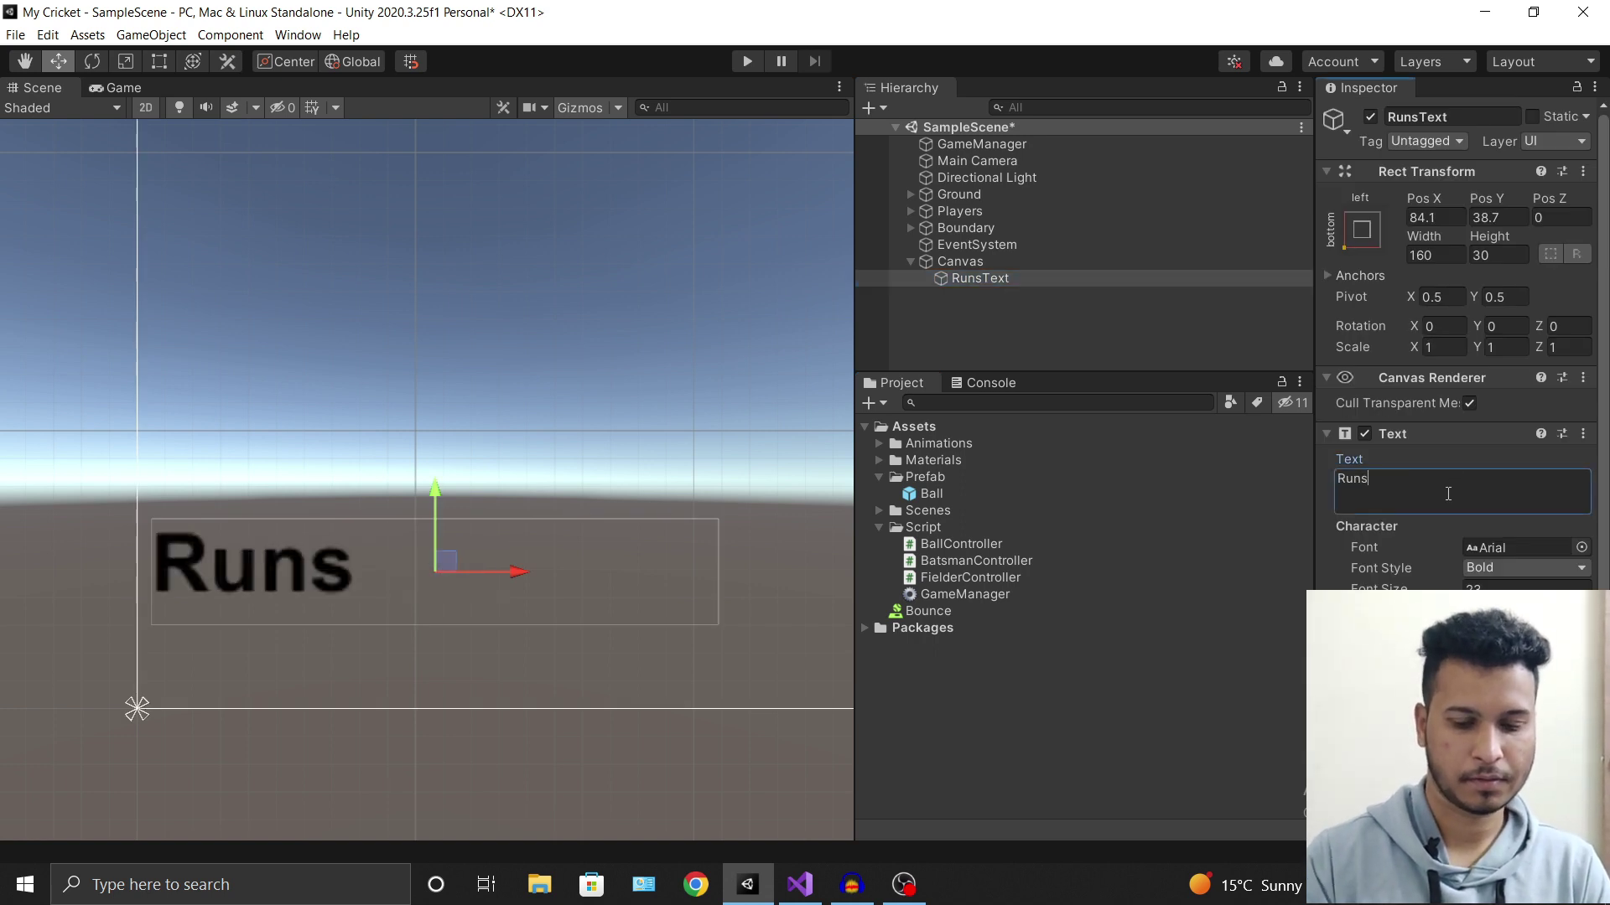
text( -)
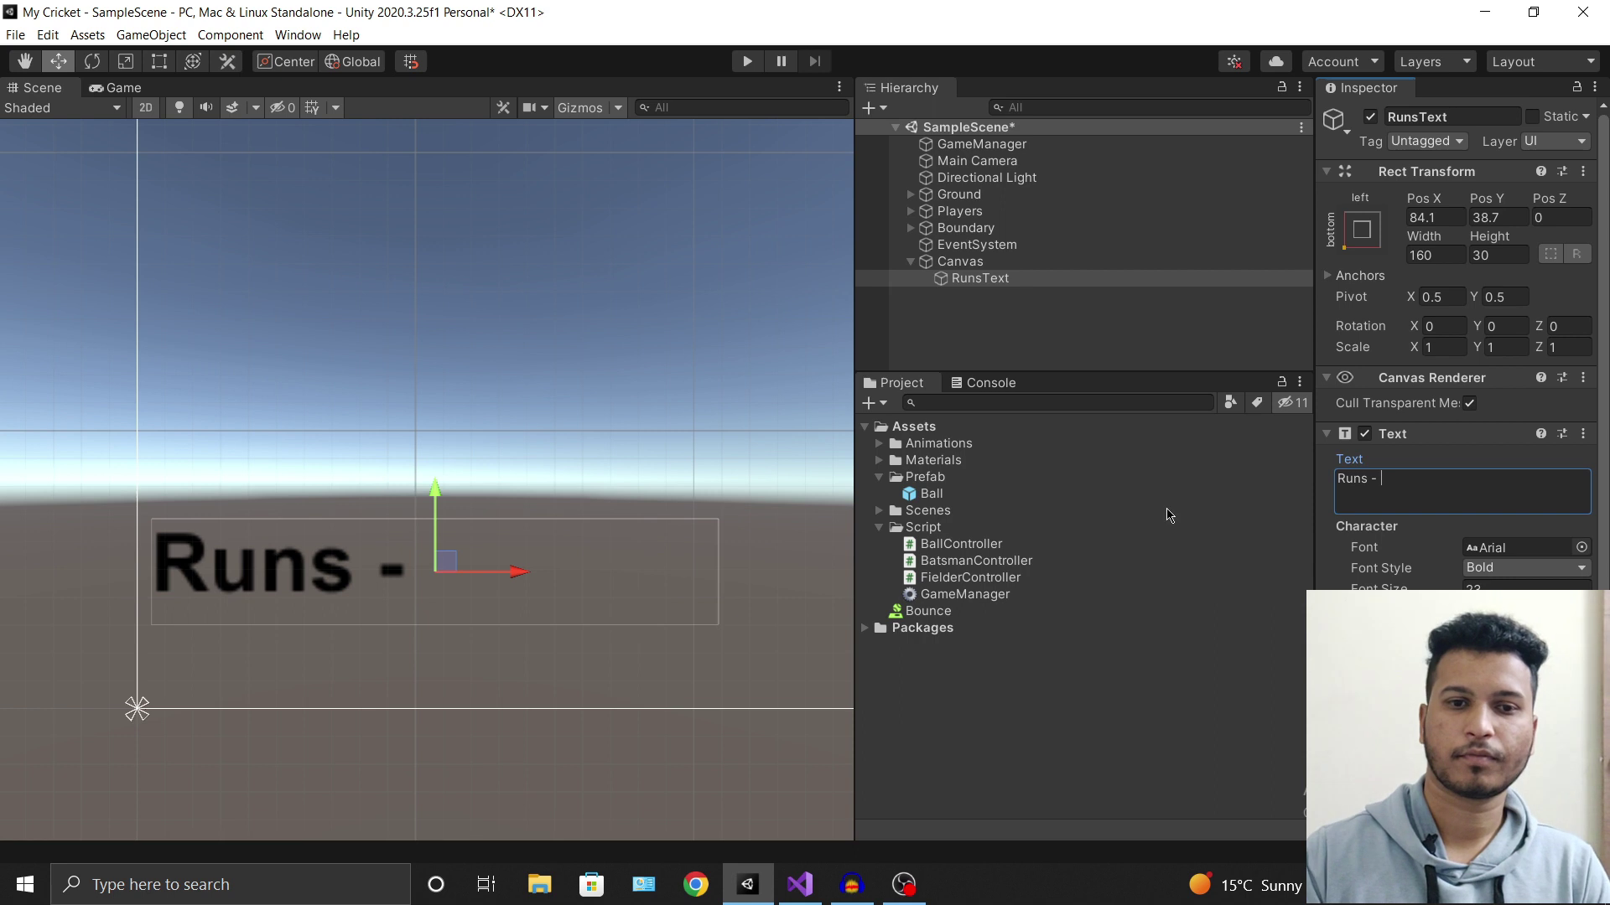
click(1005, 344)
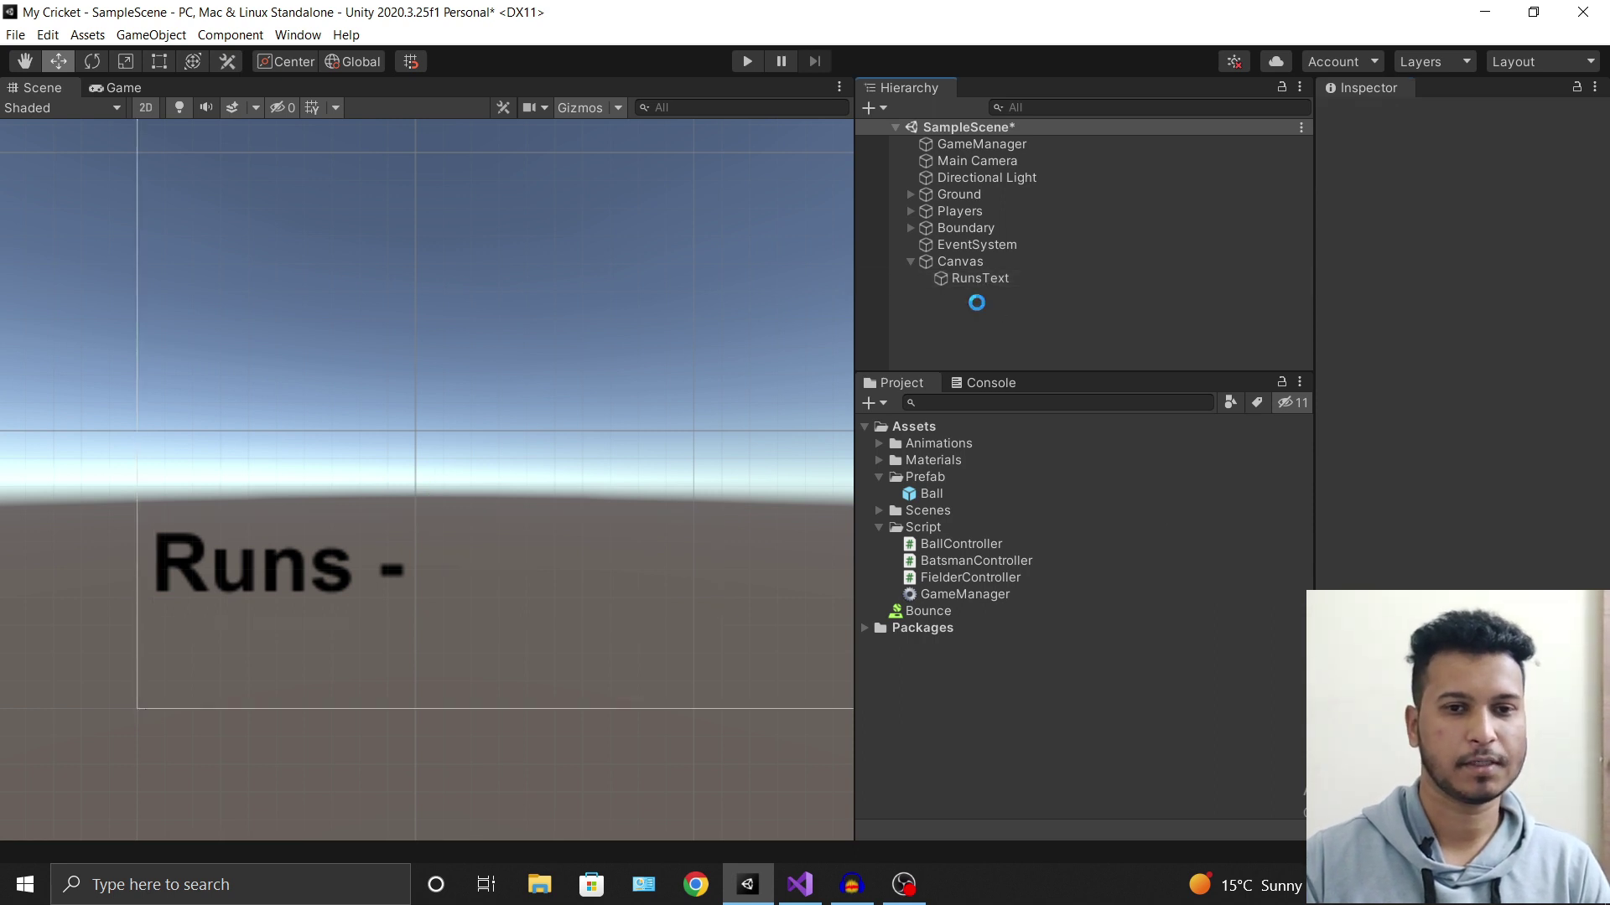
click(95, 92)
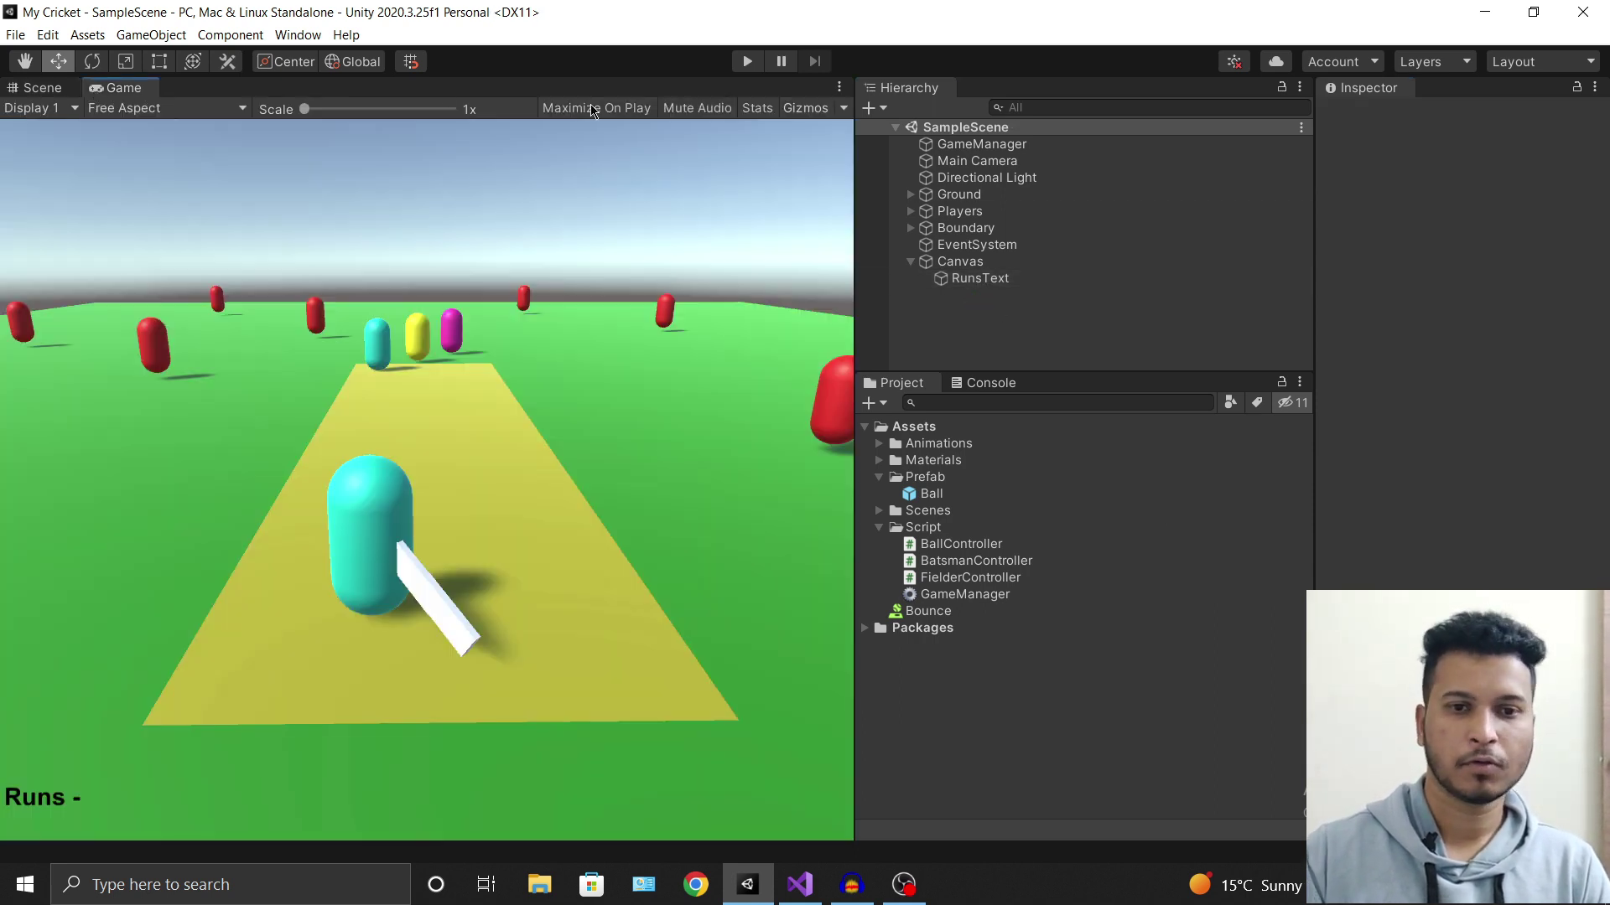
click(987, 146)
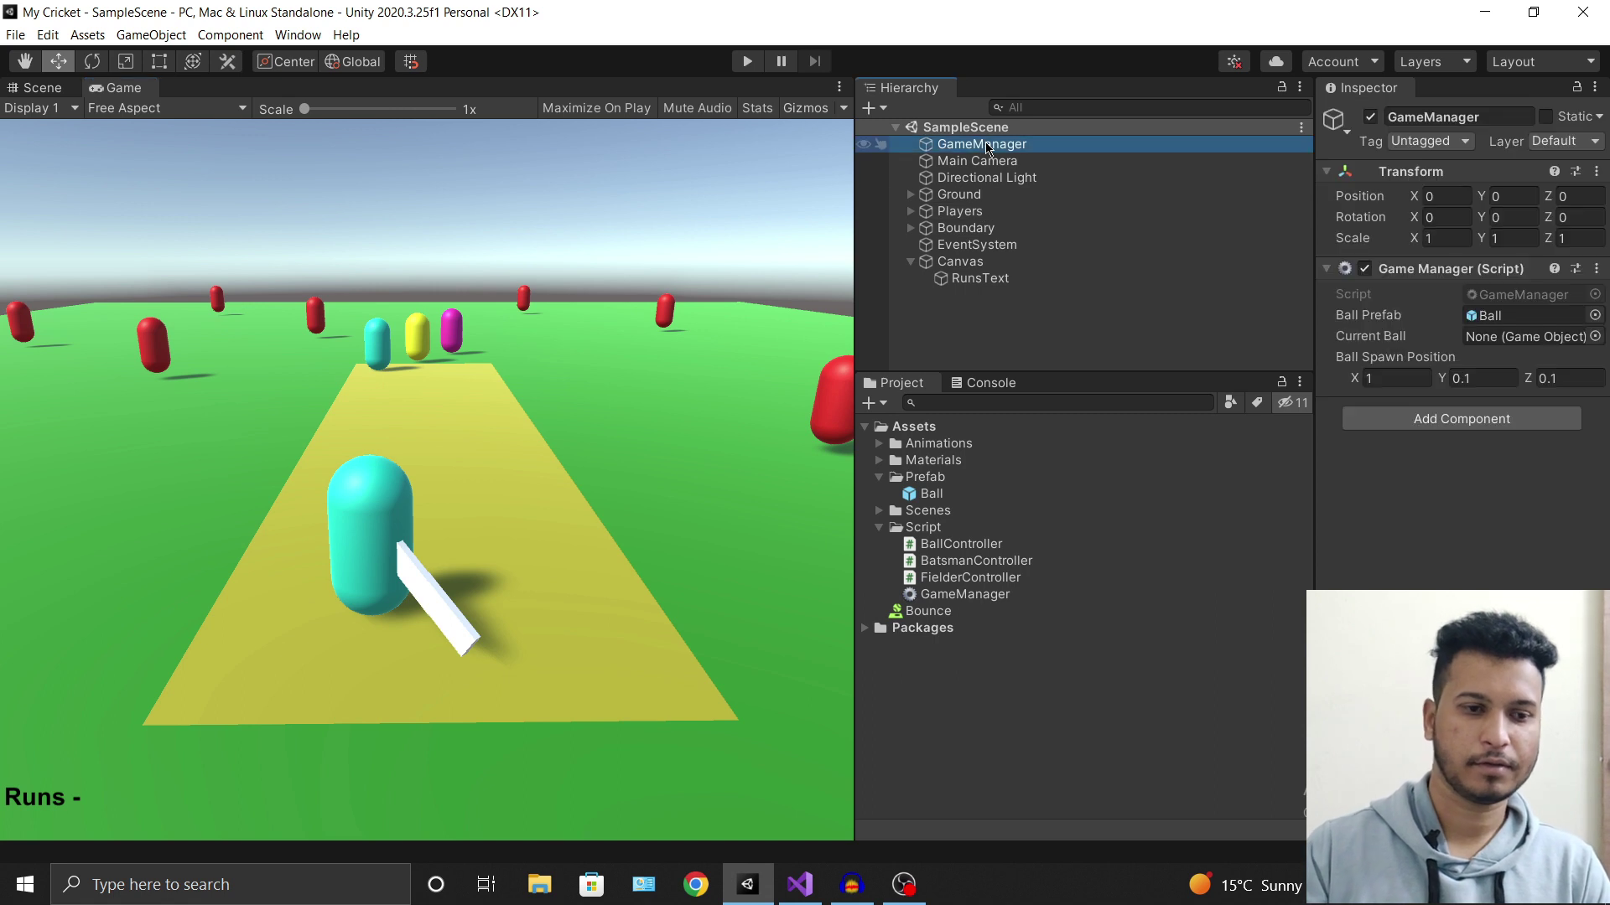
click(1514, 296)
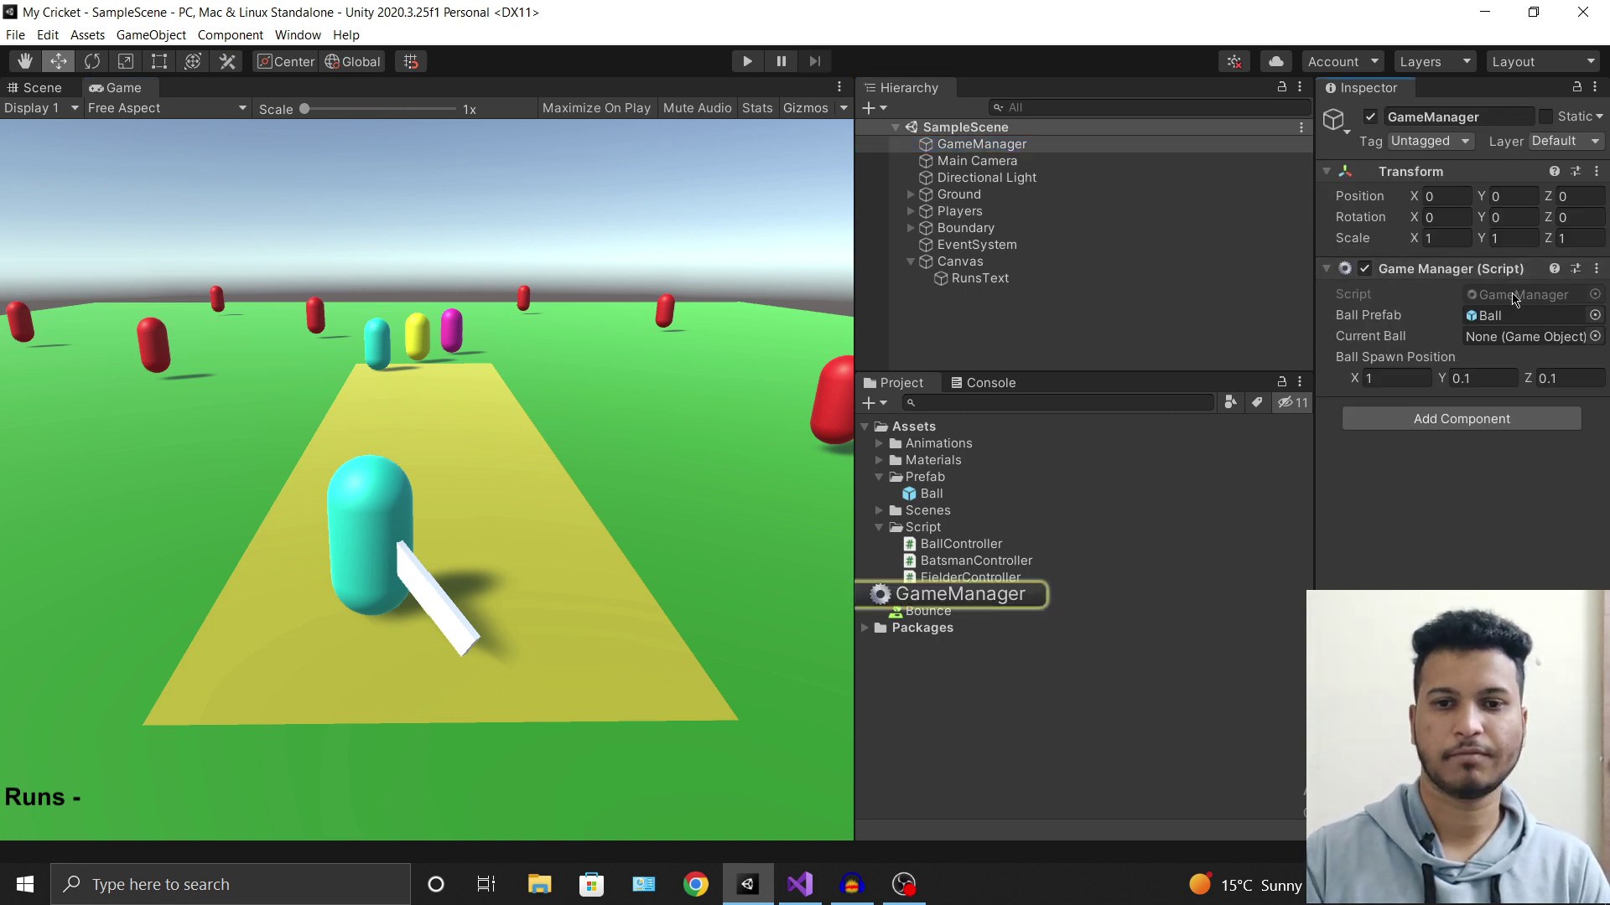
Open GameManager.cs and declare 'public static GameManager instance;' at the top of the class.
double_click(1514, 299)
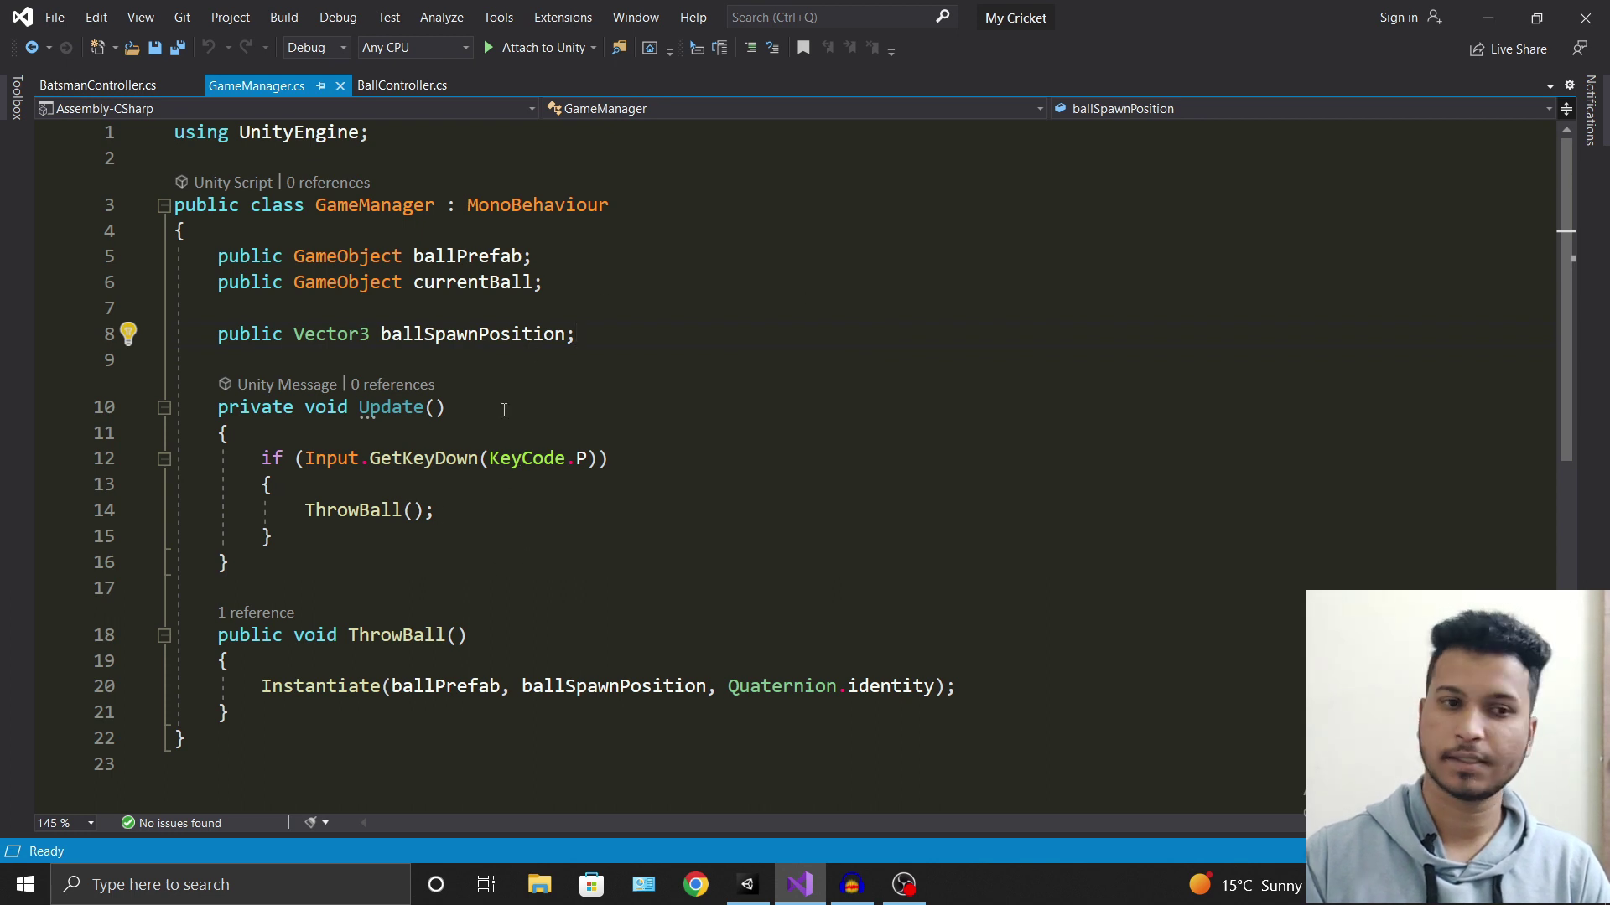
click(545, 275)
click(533, 257)
click(545, 282)
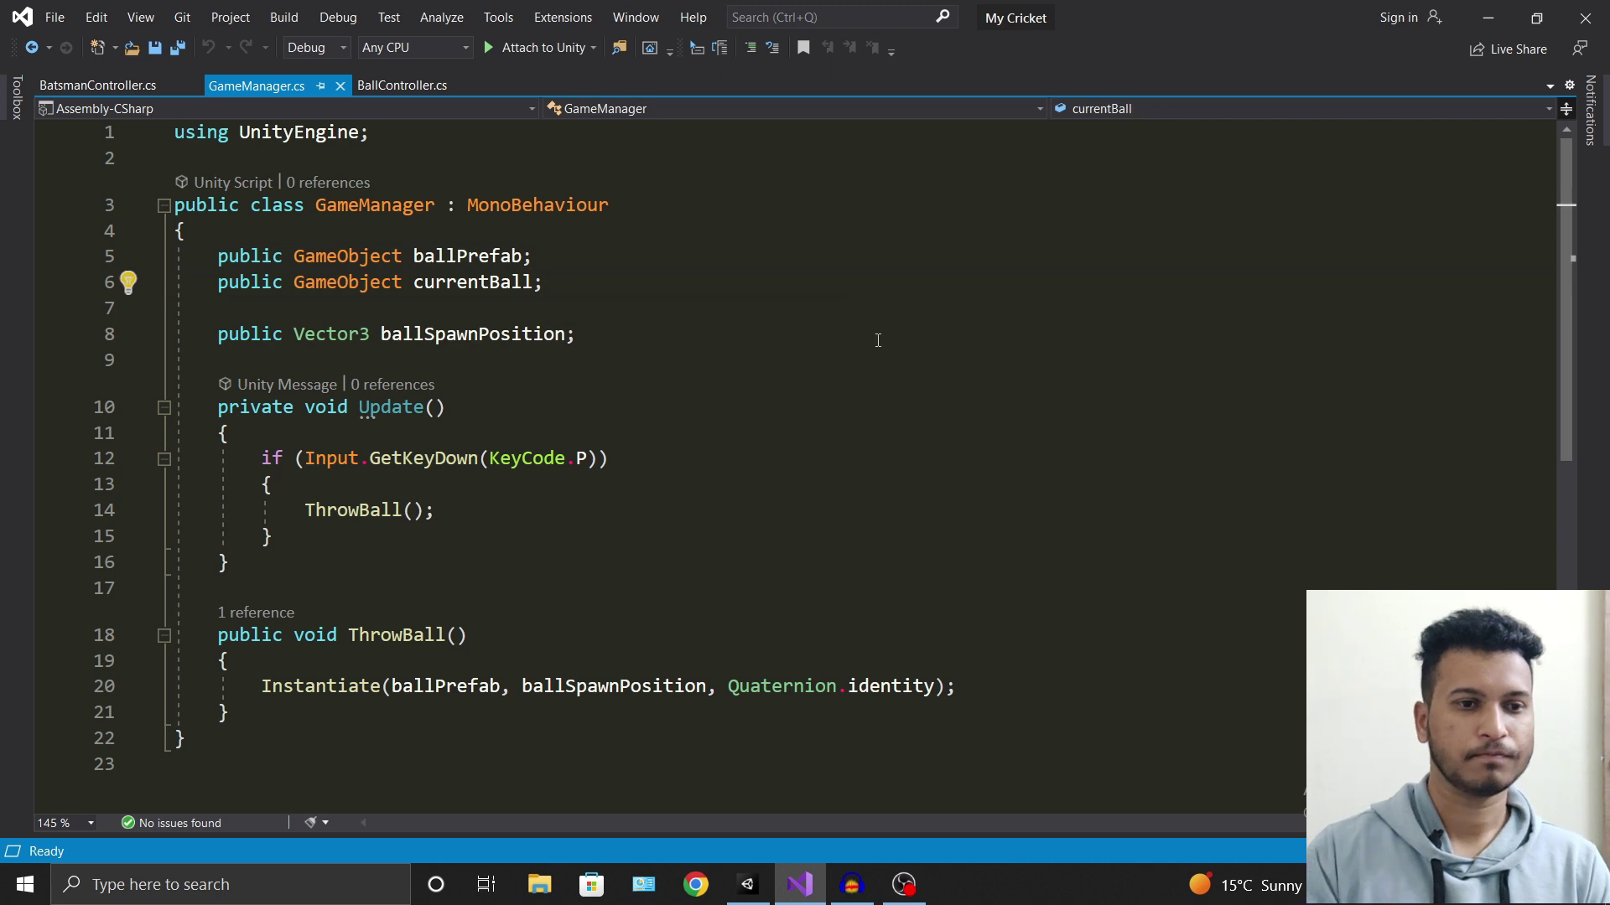
key(Up)
key(Up)
key(Up)
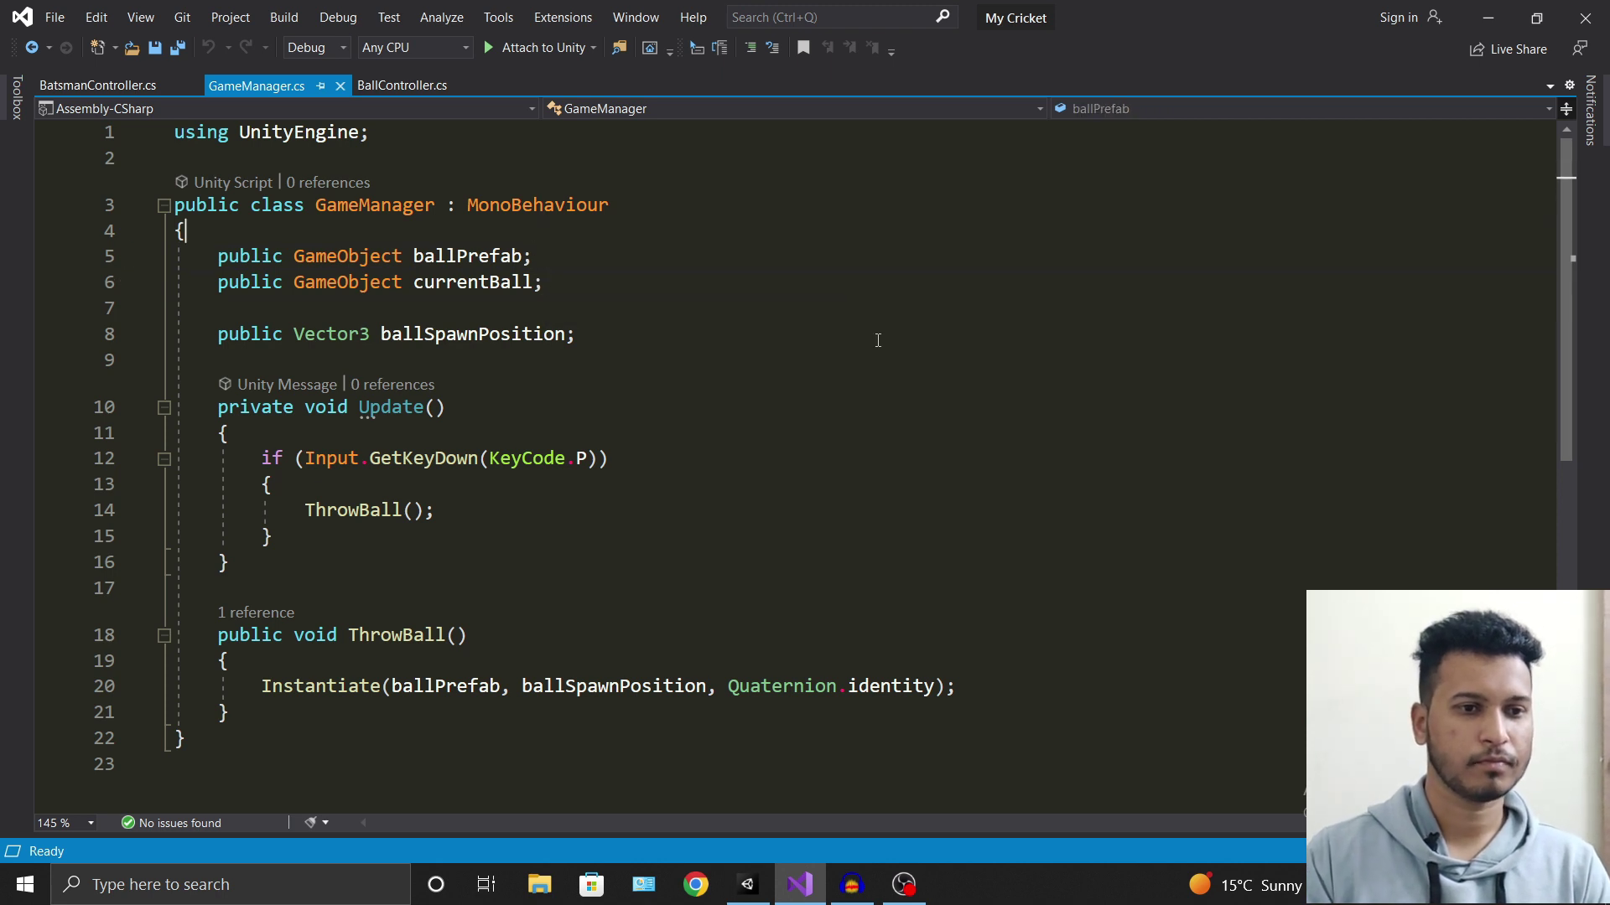
key(Return)
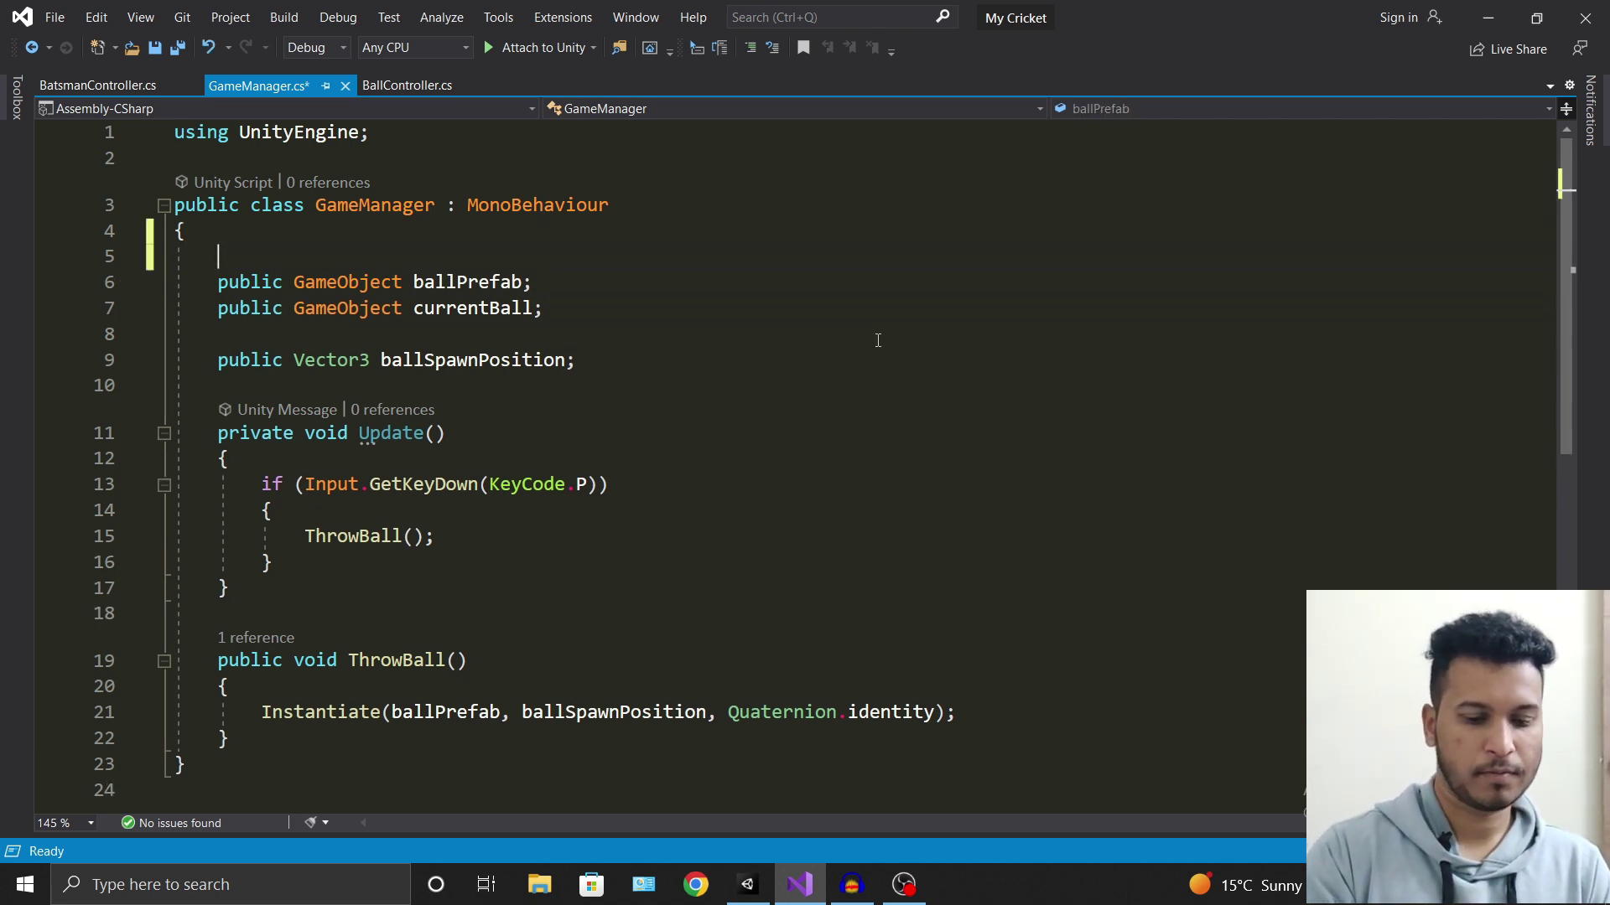
text(public )
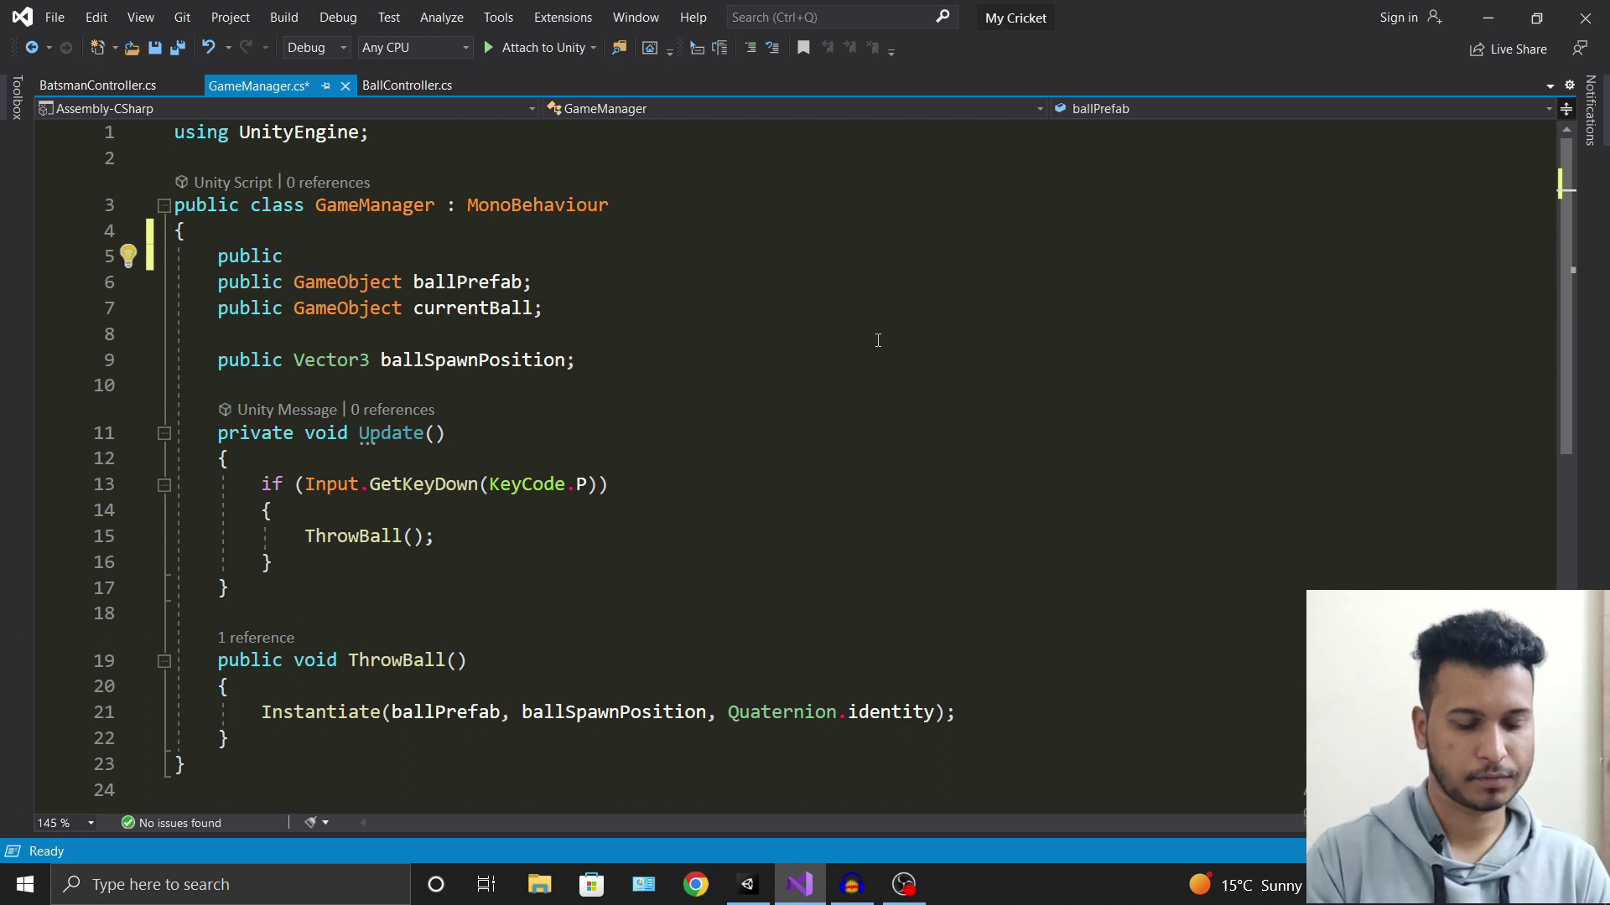
text(Static)
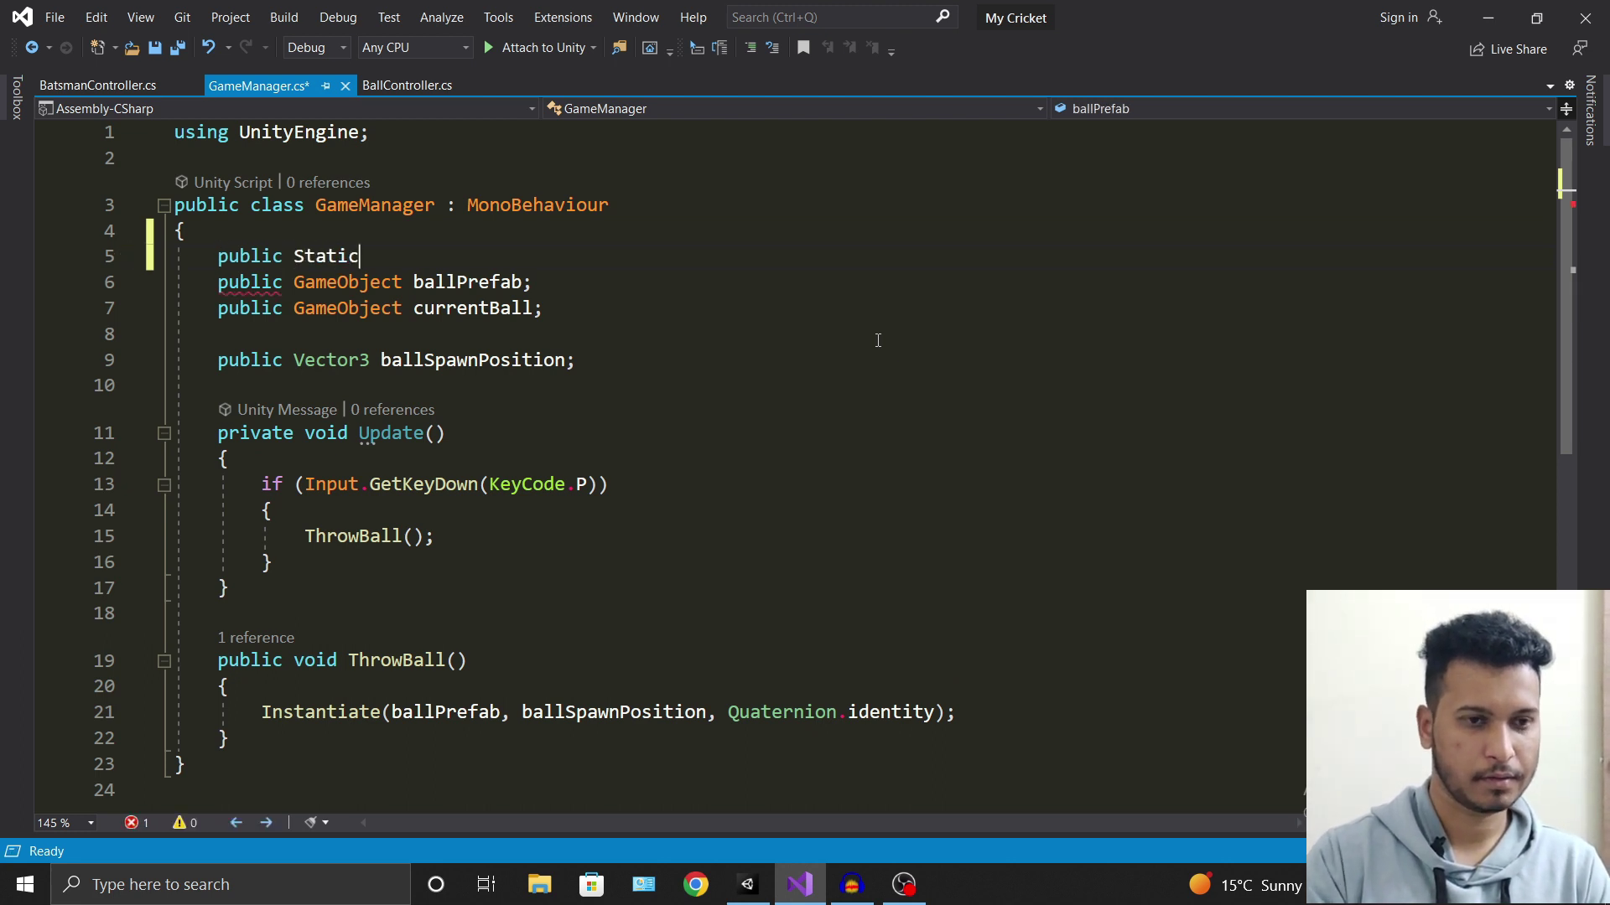
text(Ga)
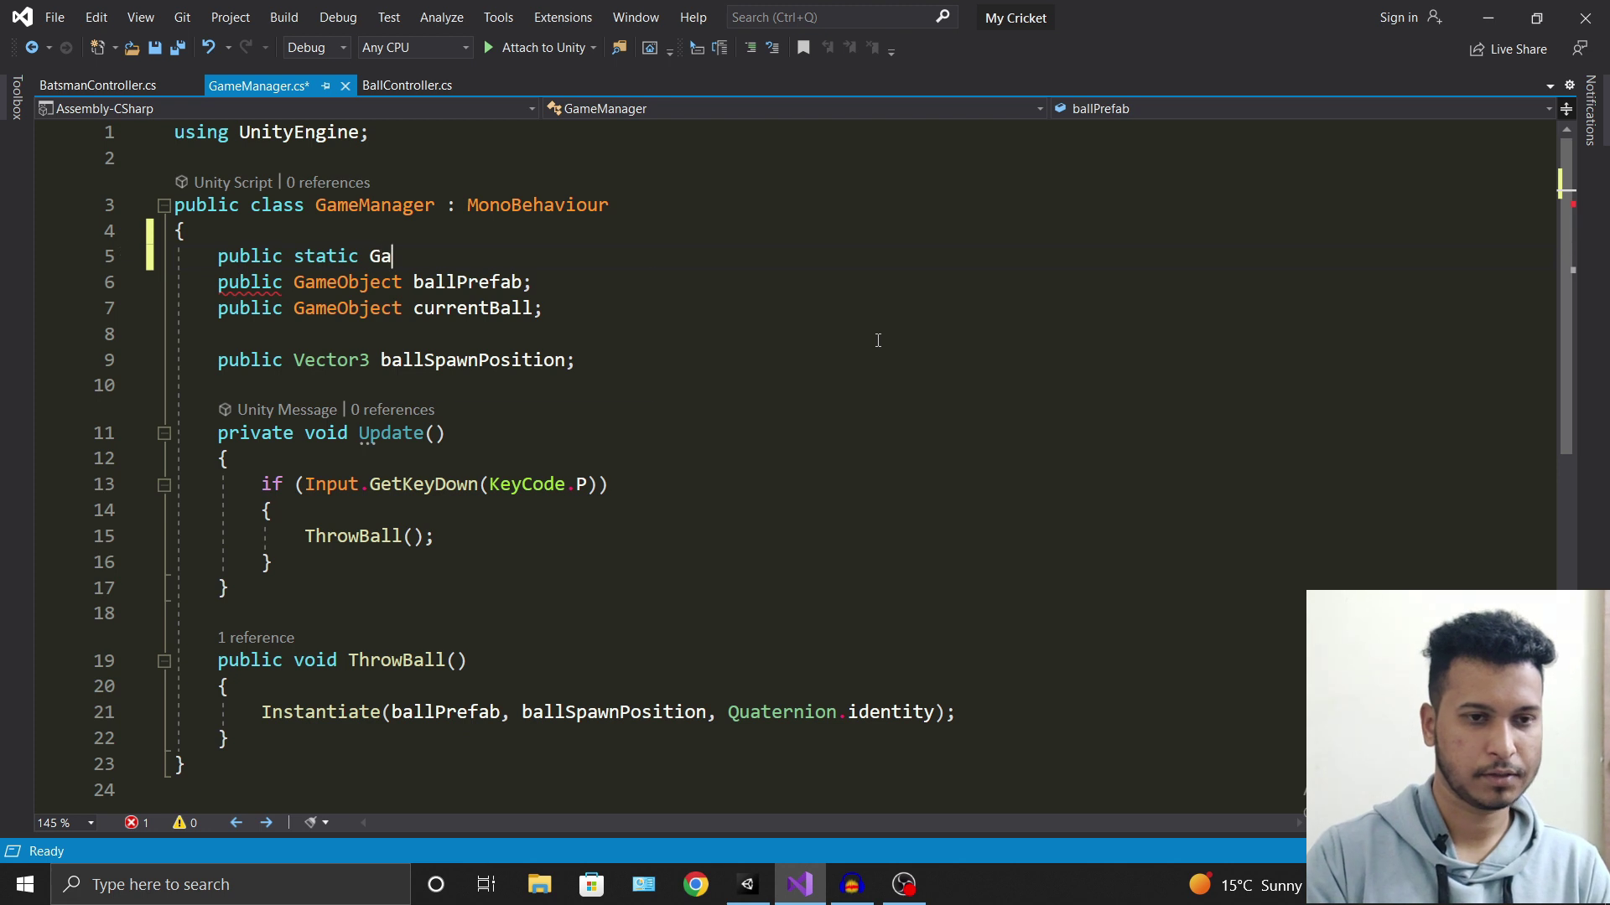
text(mn)
key(Tab)
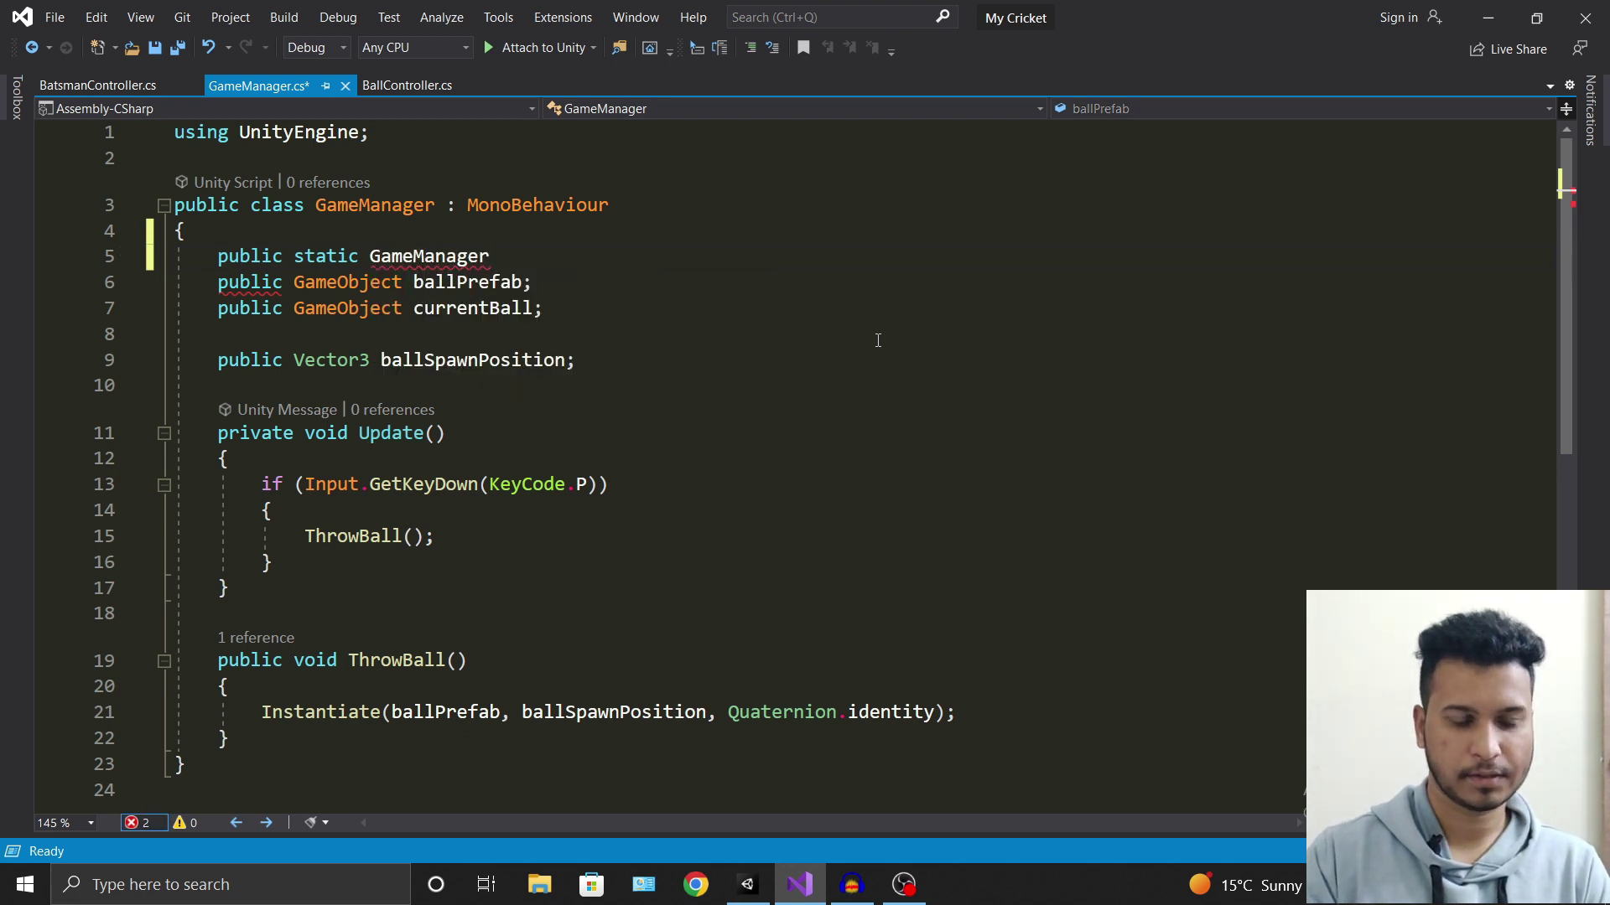
text(instanc)
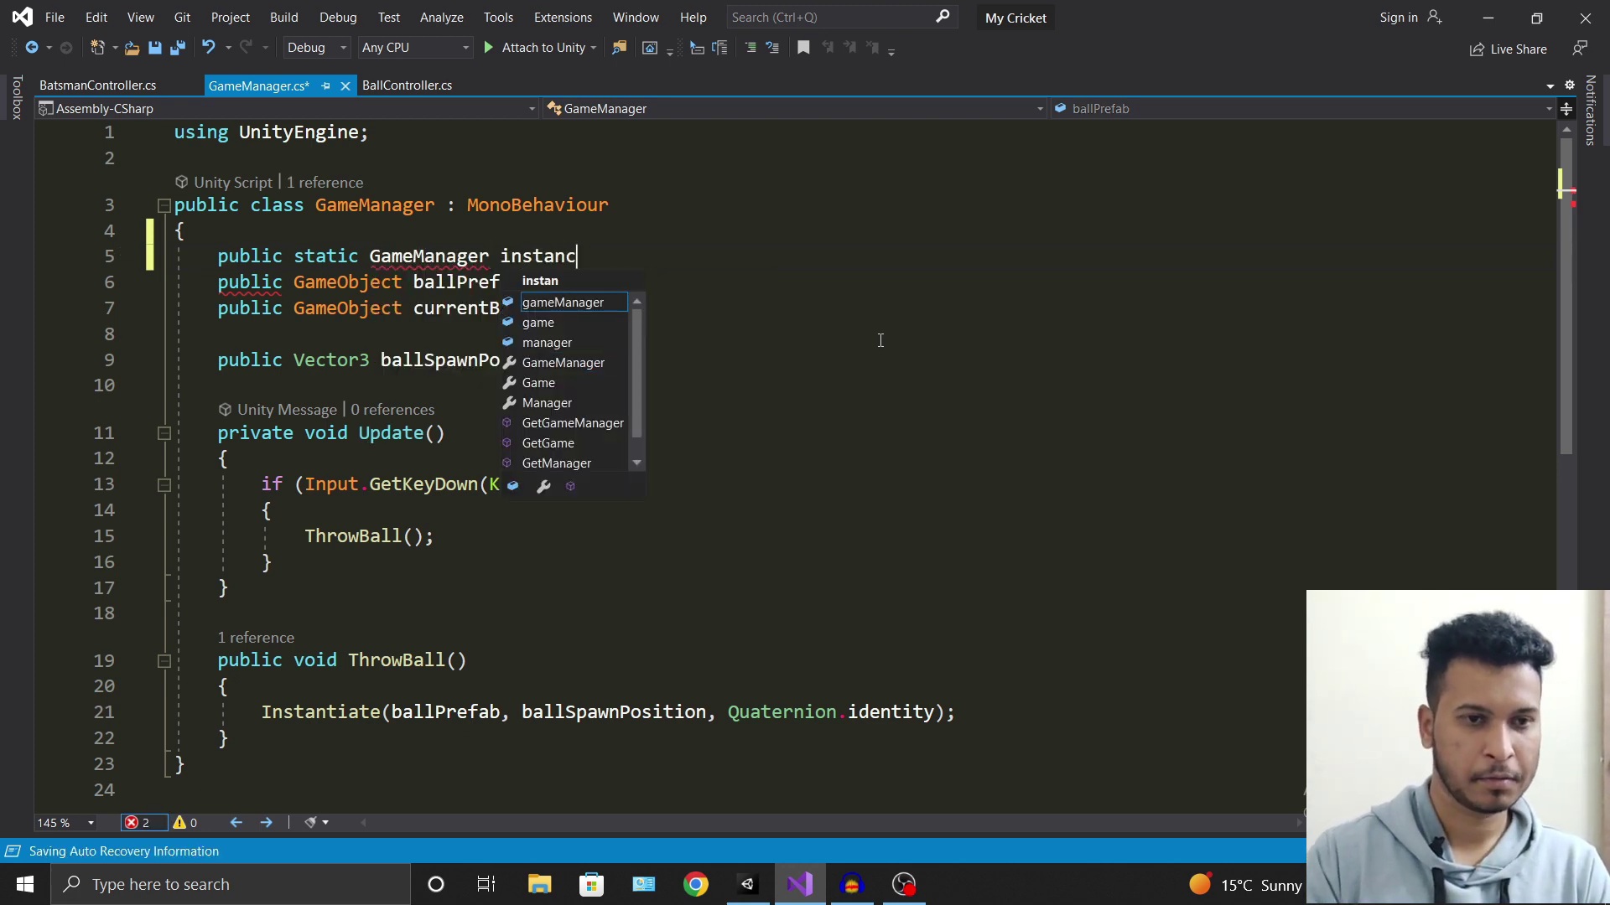
text(e;)
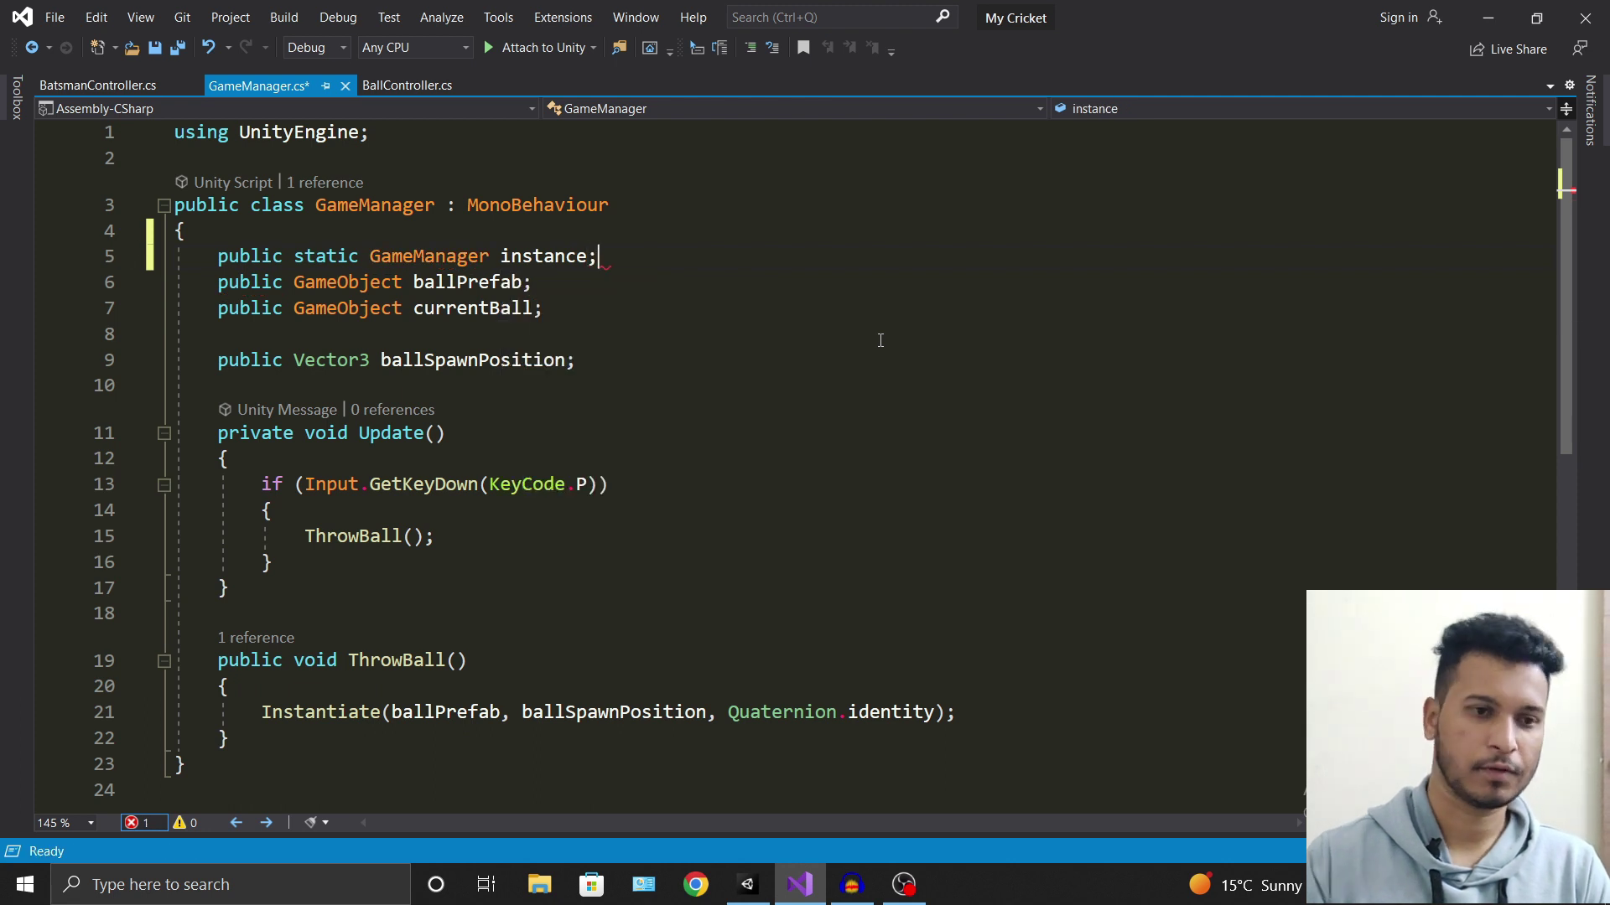
Add an Awake() method containing 'instance = this;' below the field declarations.
click(662, 388)
key(Return)
key(Return)
key(Up)
text(wake)
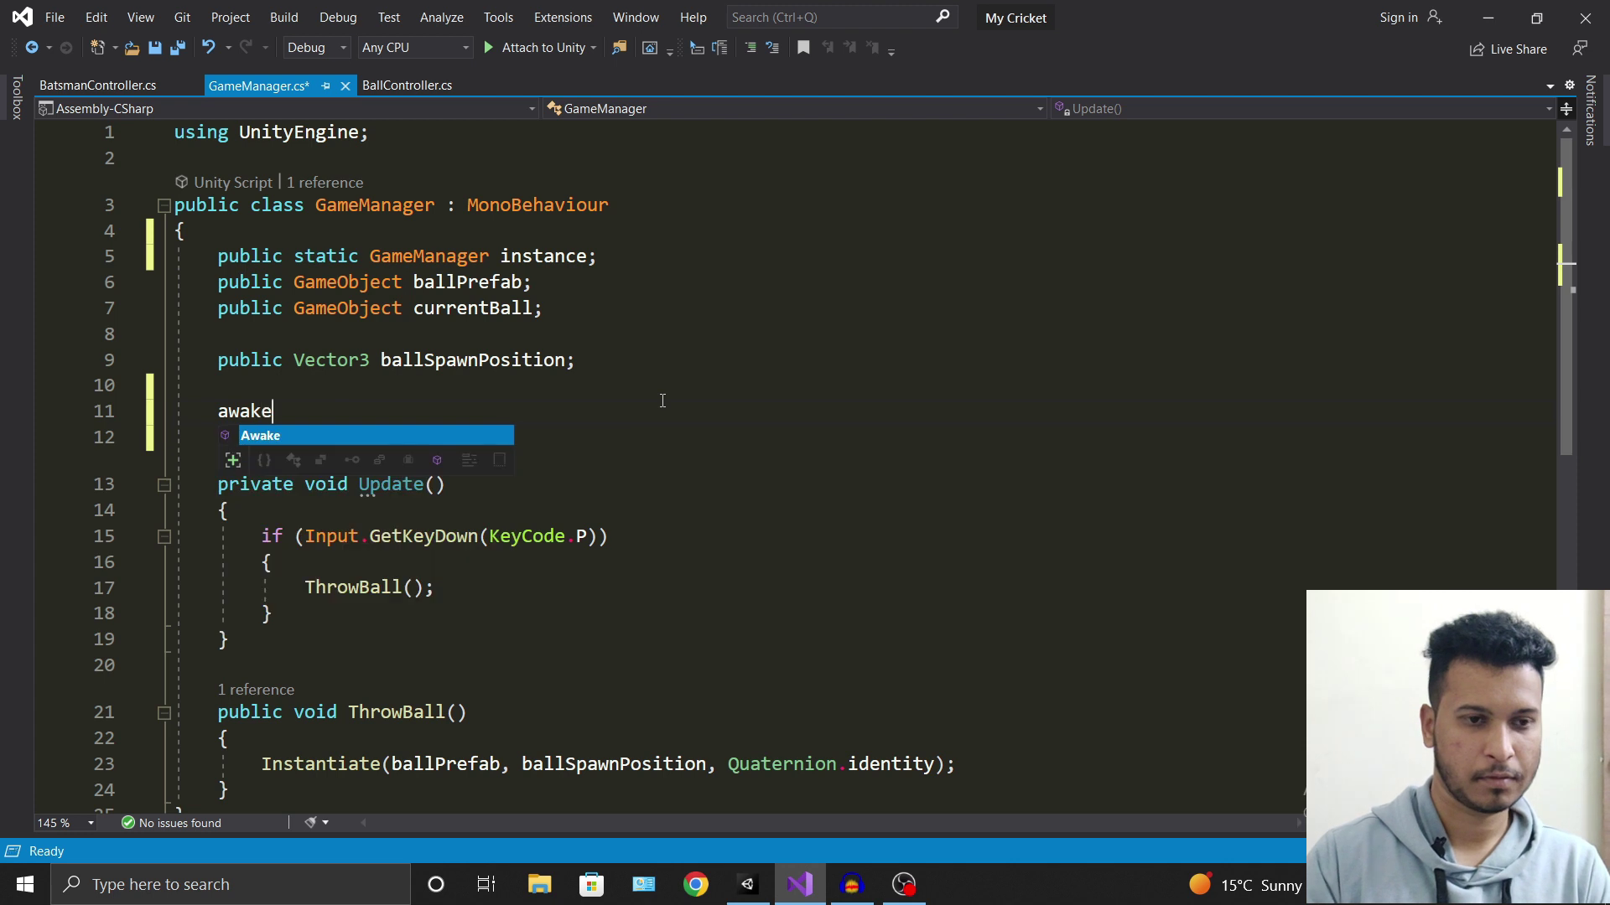
key(Tab)
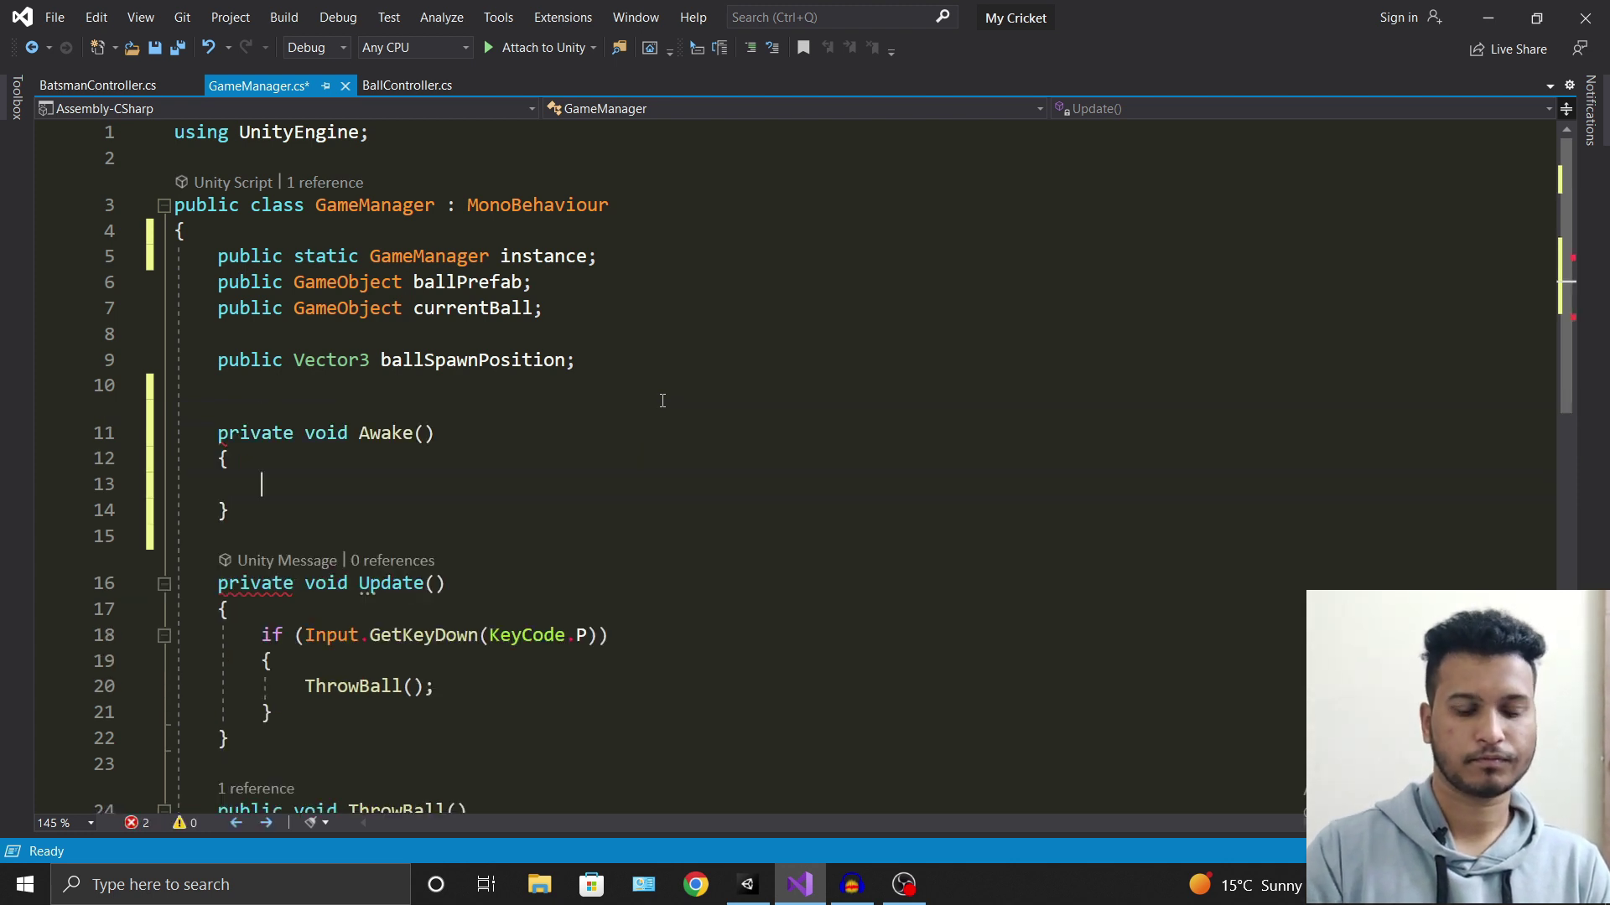
text(insta)
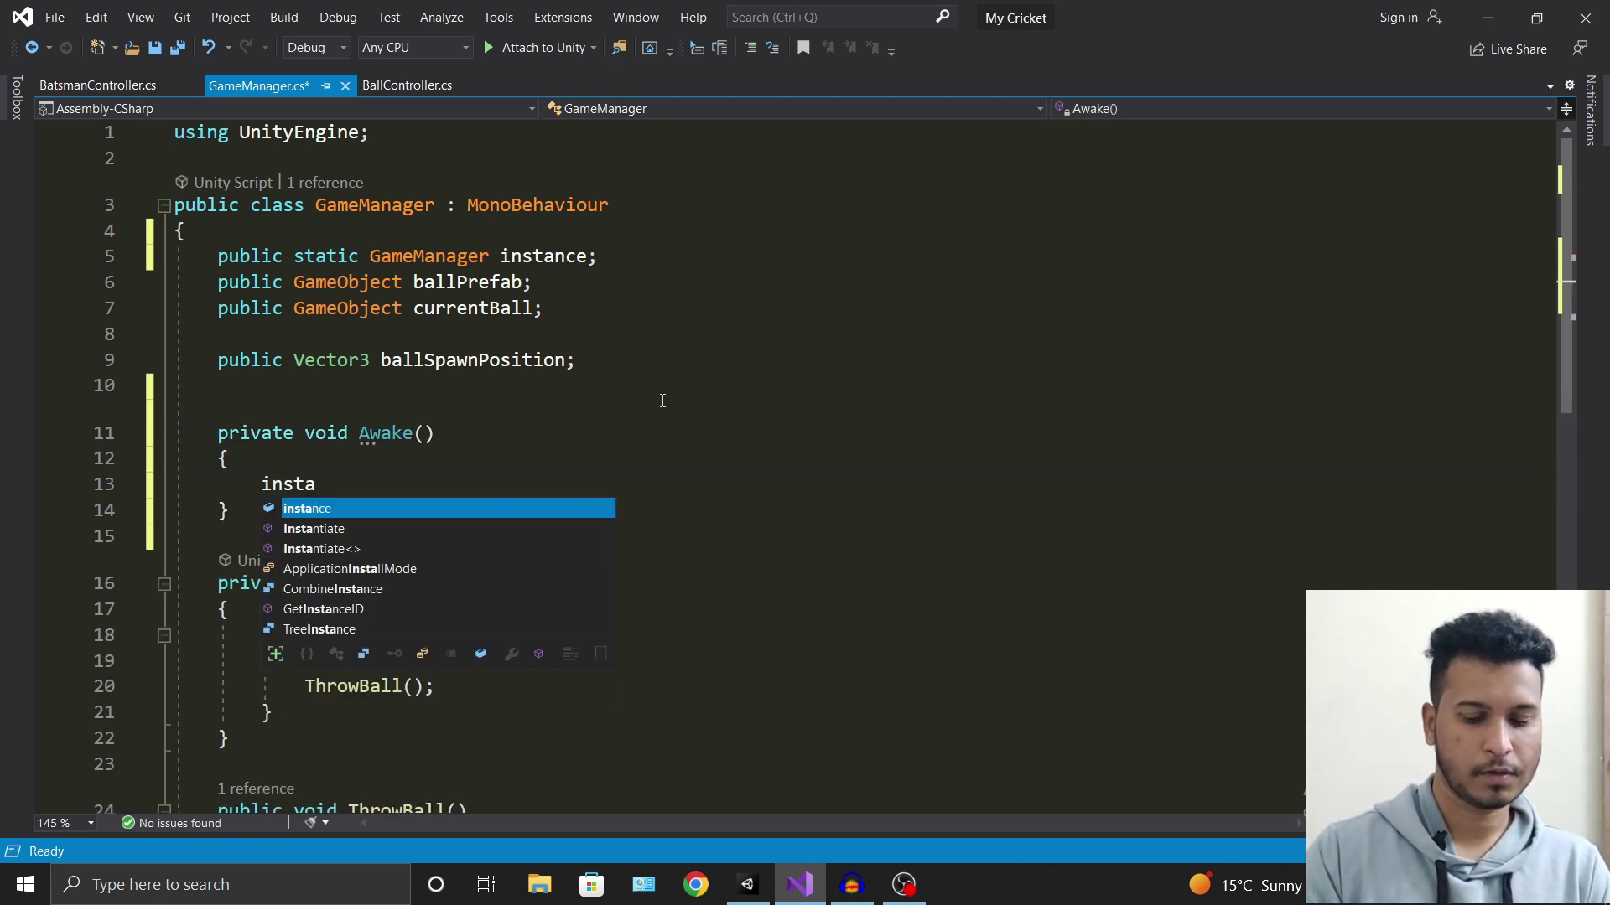
key(space)
text(nce = this)
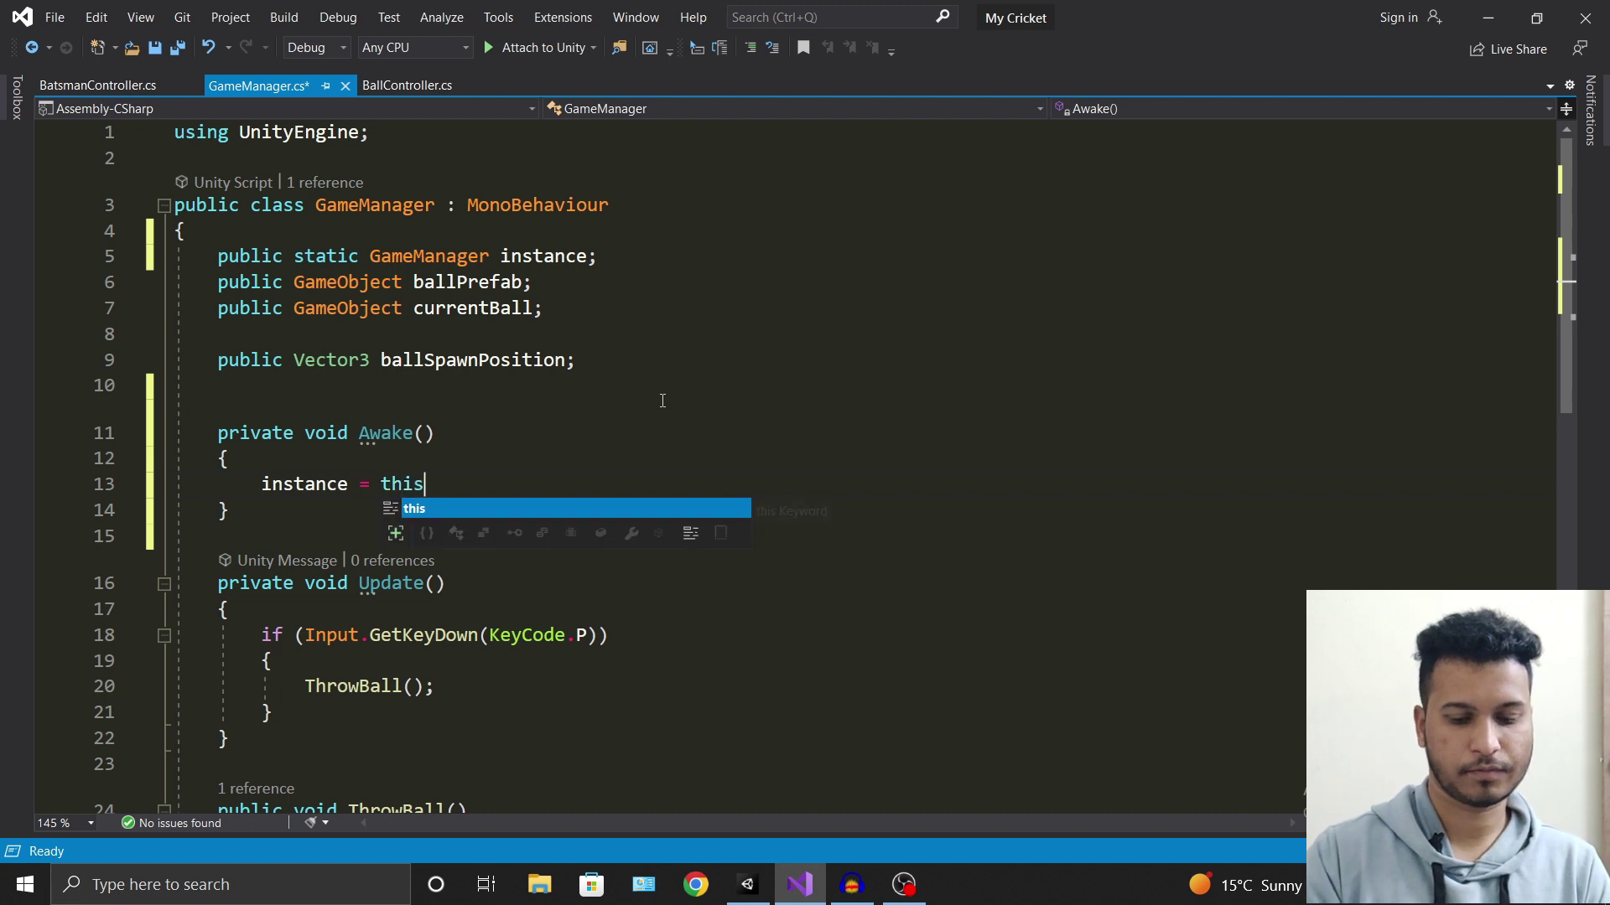
text(;)
Review the static instance declaration and the GameManager class name.
click(625, 360)
click(603, 232)
click(336, 256)
drag(336, 256, 220, 255)
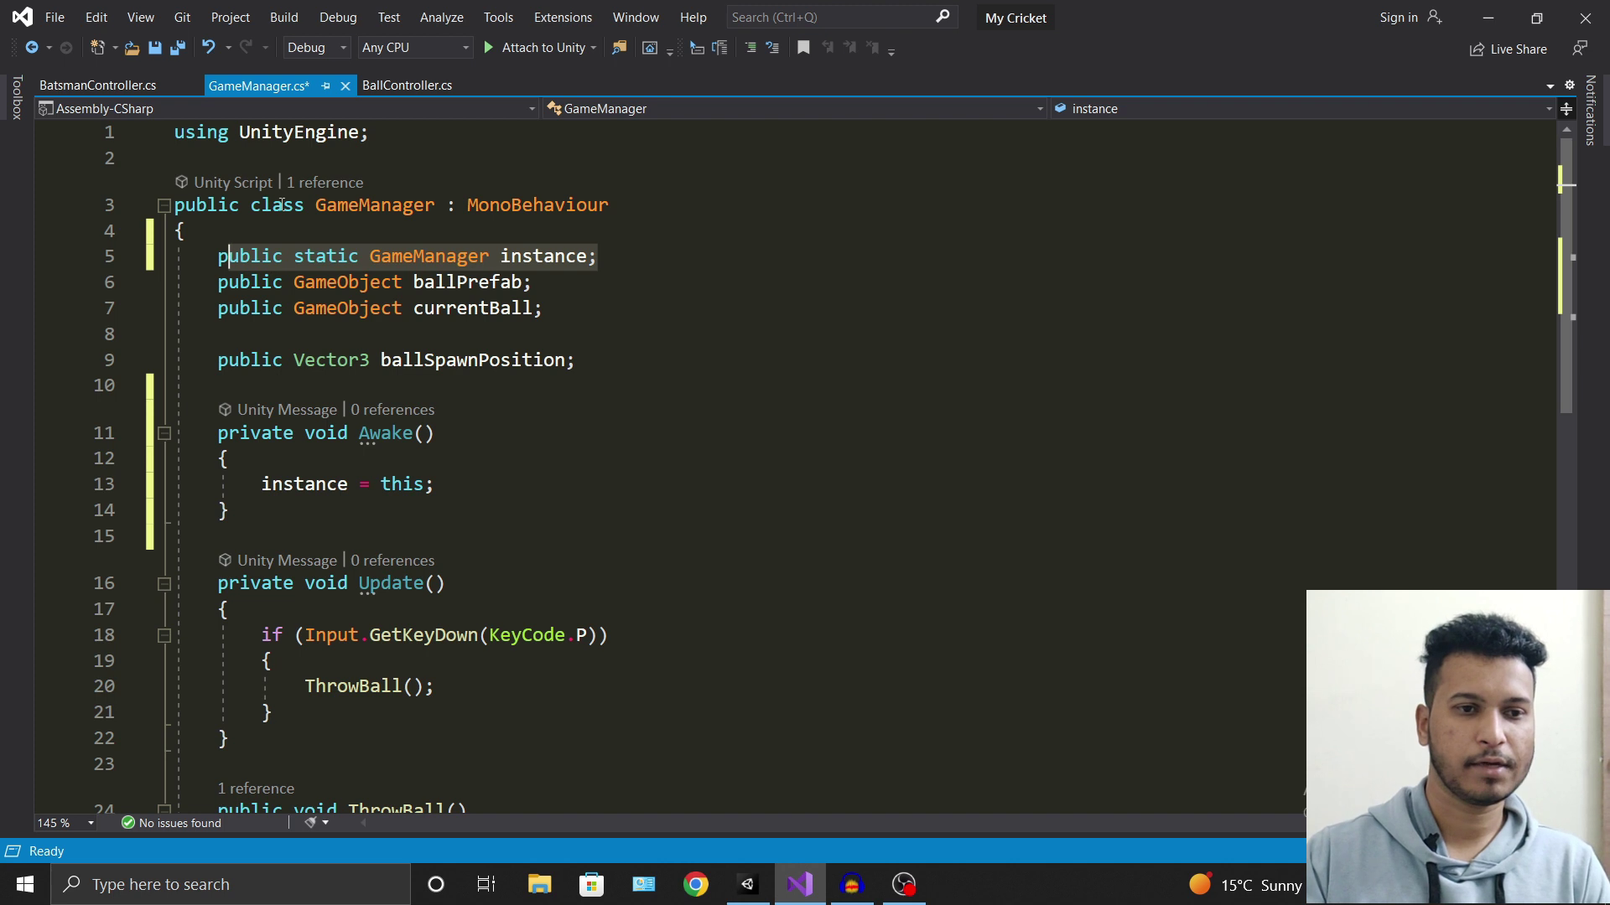
click(384, 208)
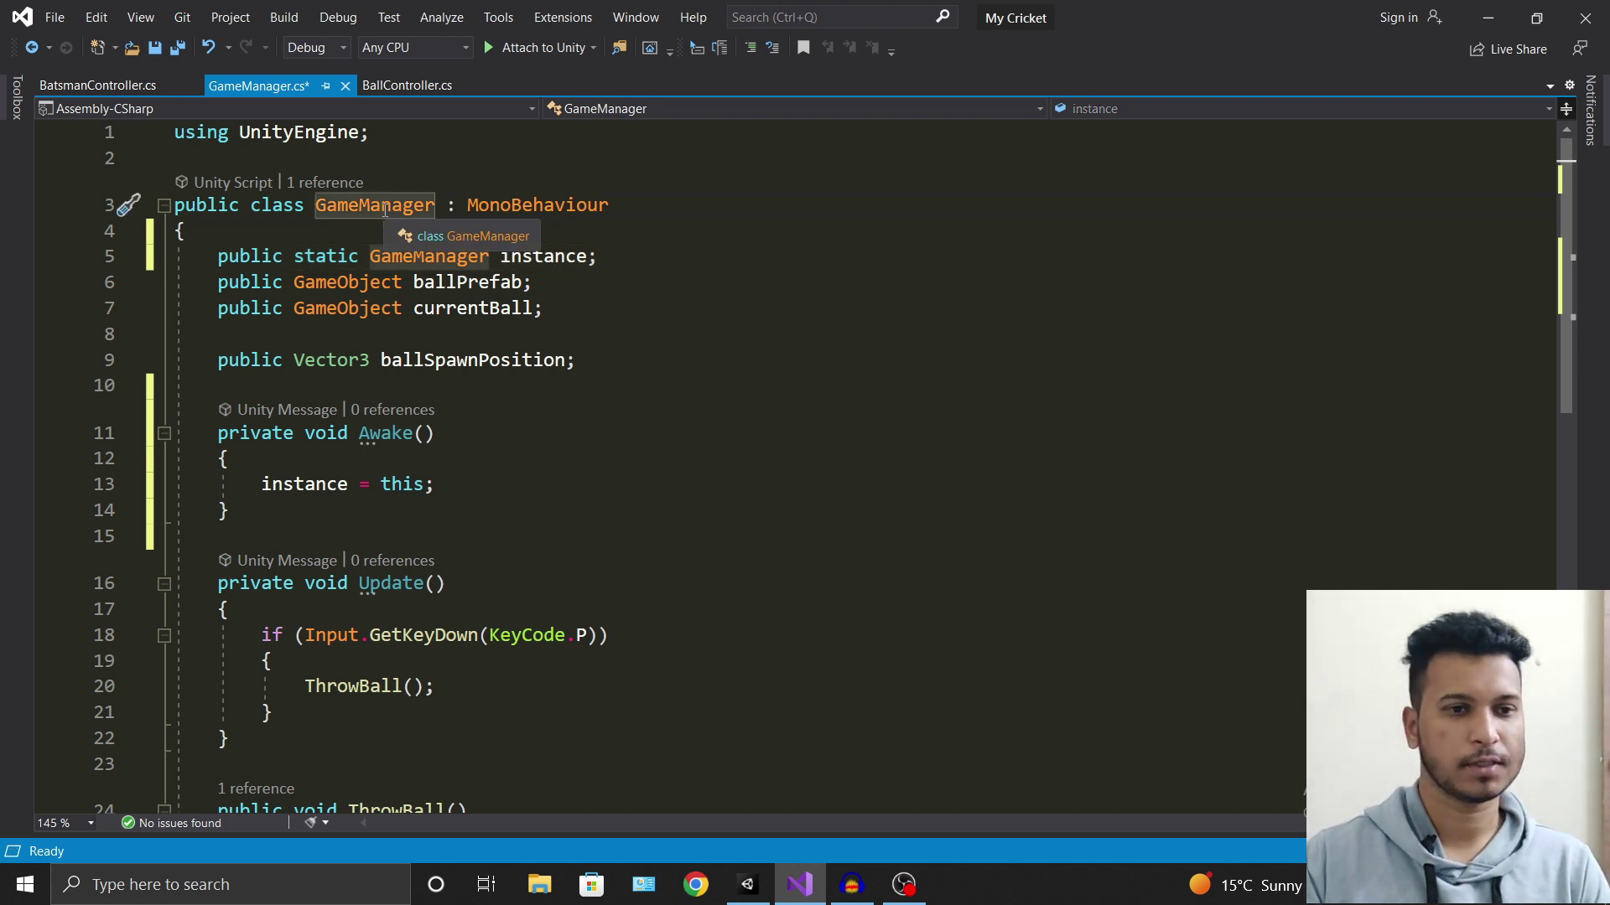
click(610, 211)
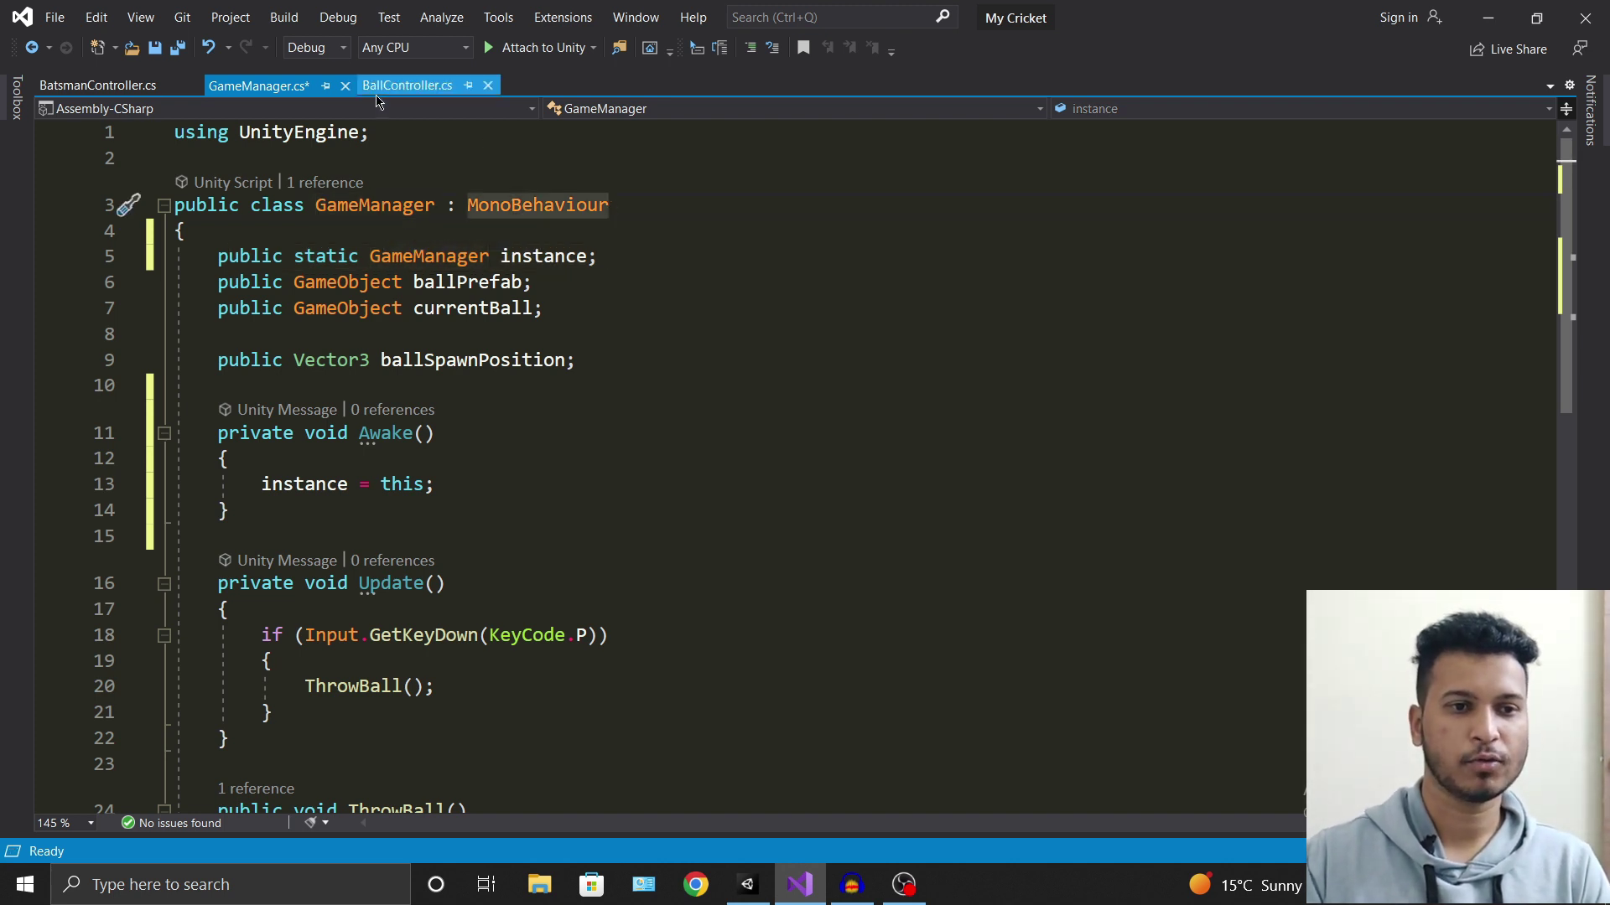
Save GameManager.cs and start a new line below the first using directive.
key(ctrl+s)
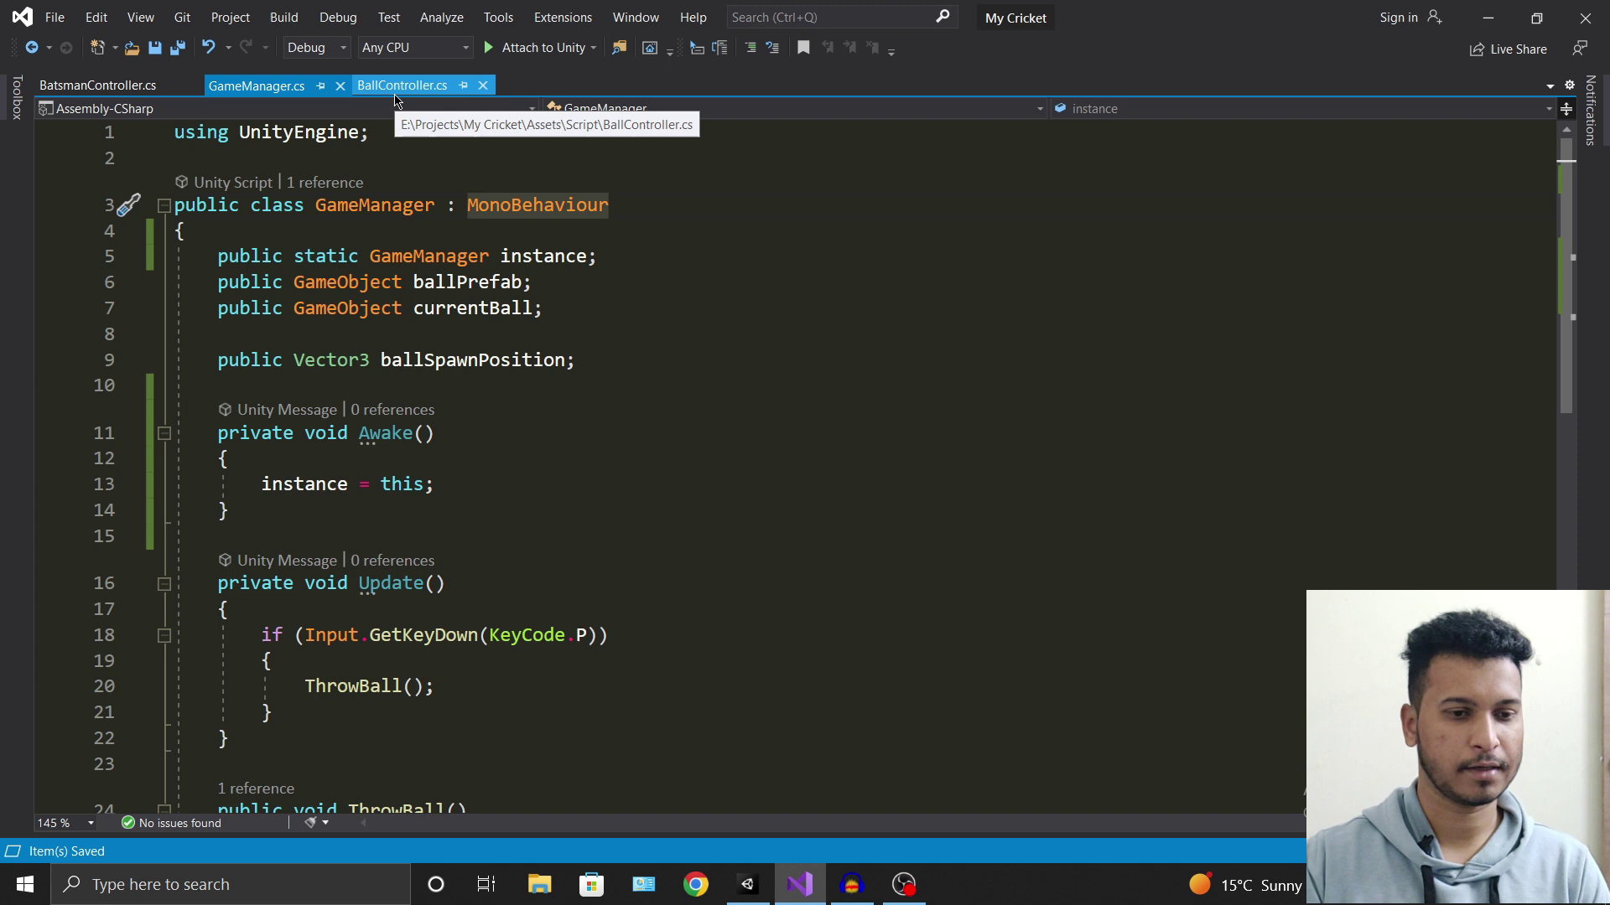
scroll(483, 565, down, 2)
click(432, 310)
scroll(446, 326, up, 2)
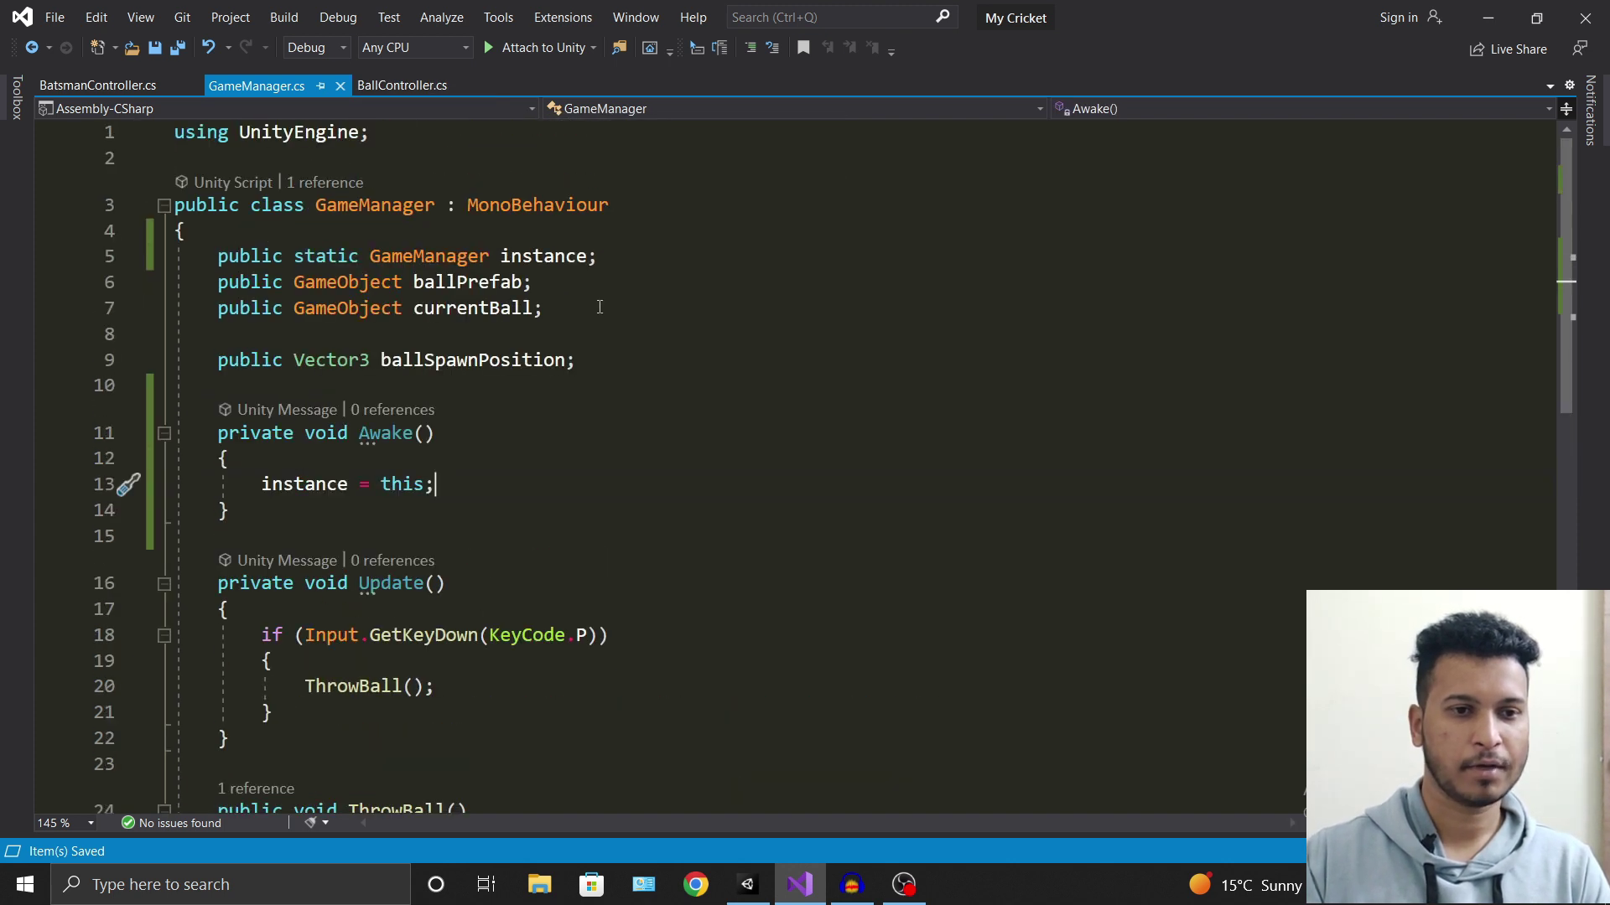
click(424, 132)
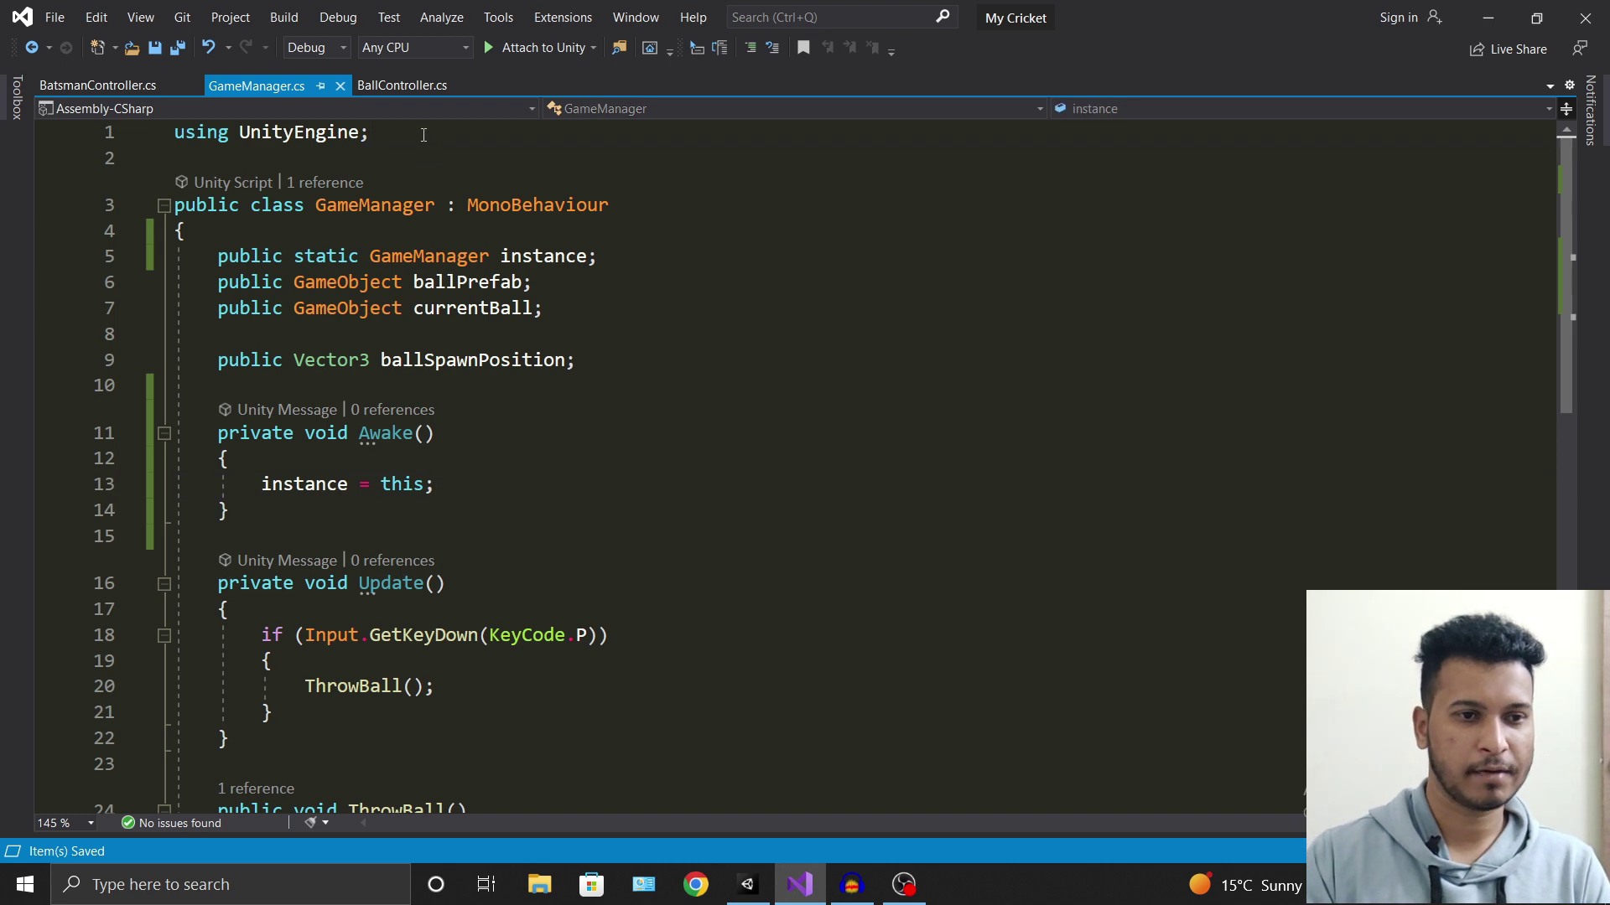
key(Return)
Add 'using UnityEngine.UI;' at the top of GameManager.cs.
text(using Un)
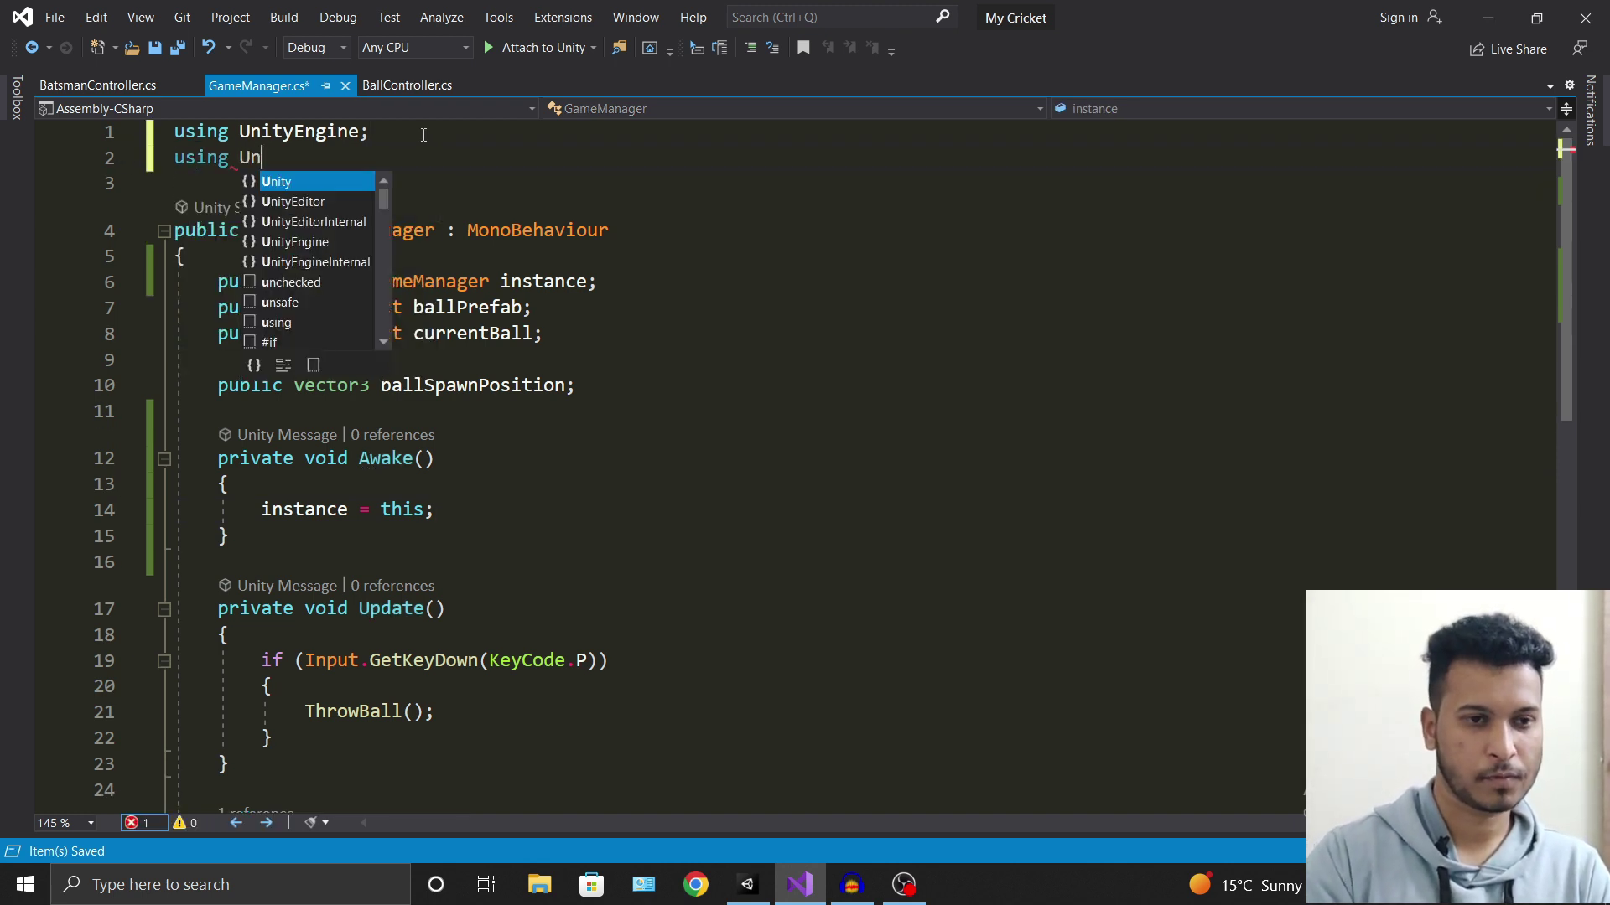
text(ity)
key(Down)
key(Tab)
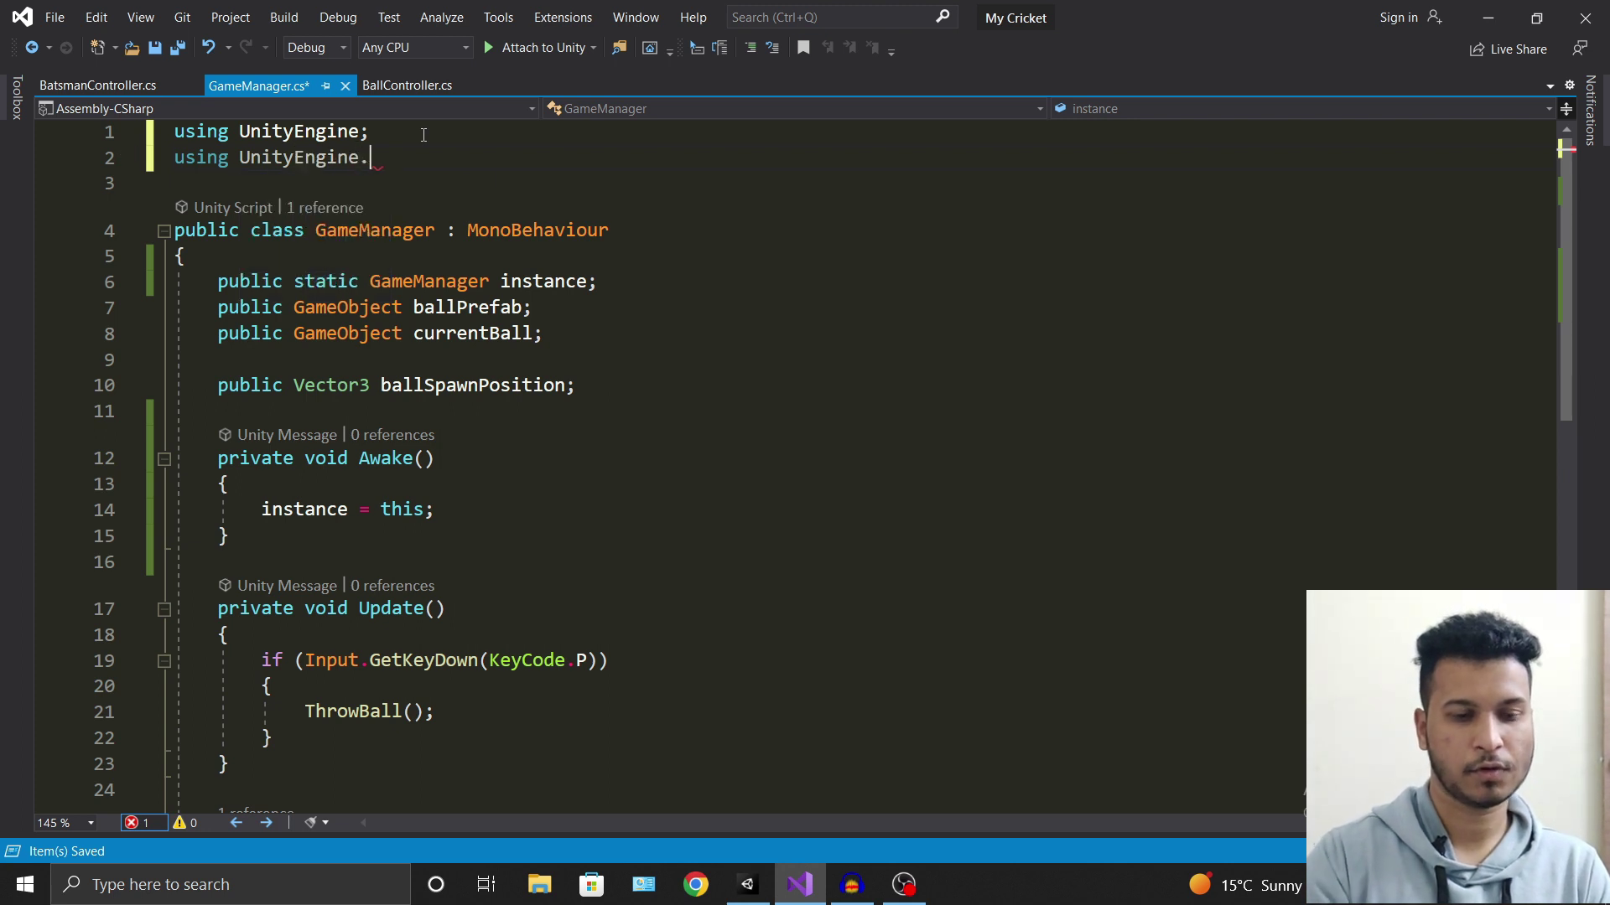
text(U)
key(Tab)
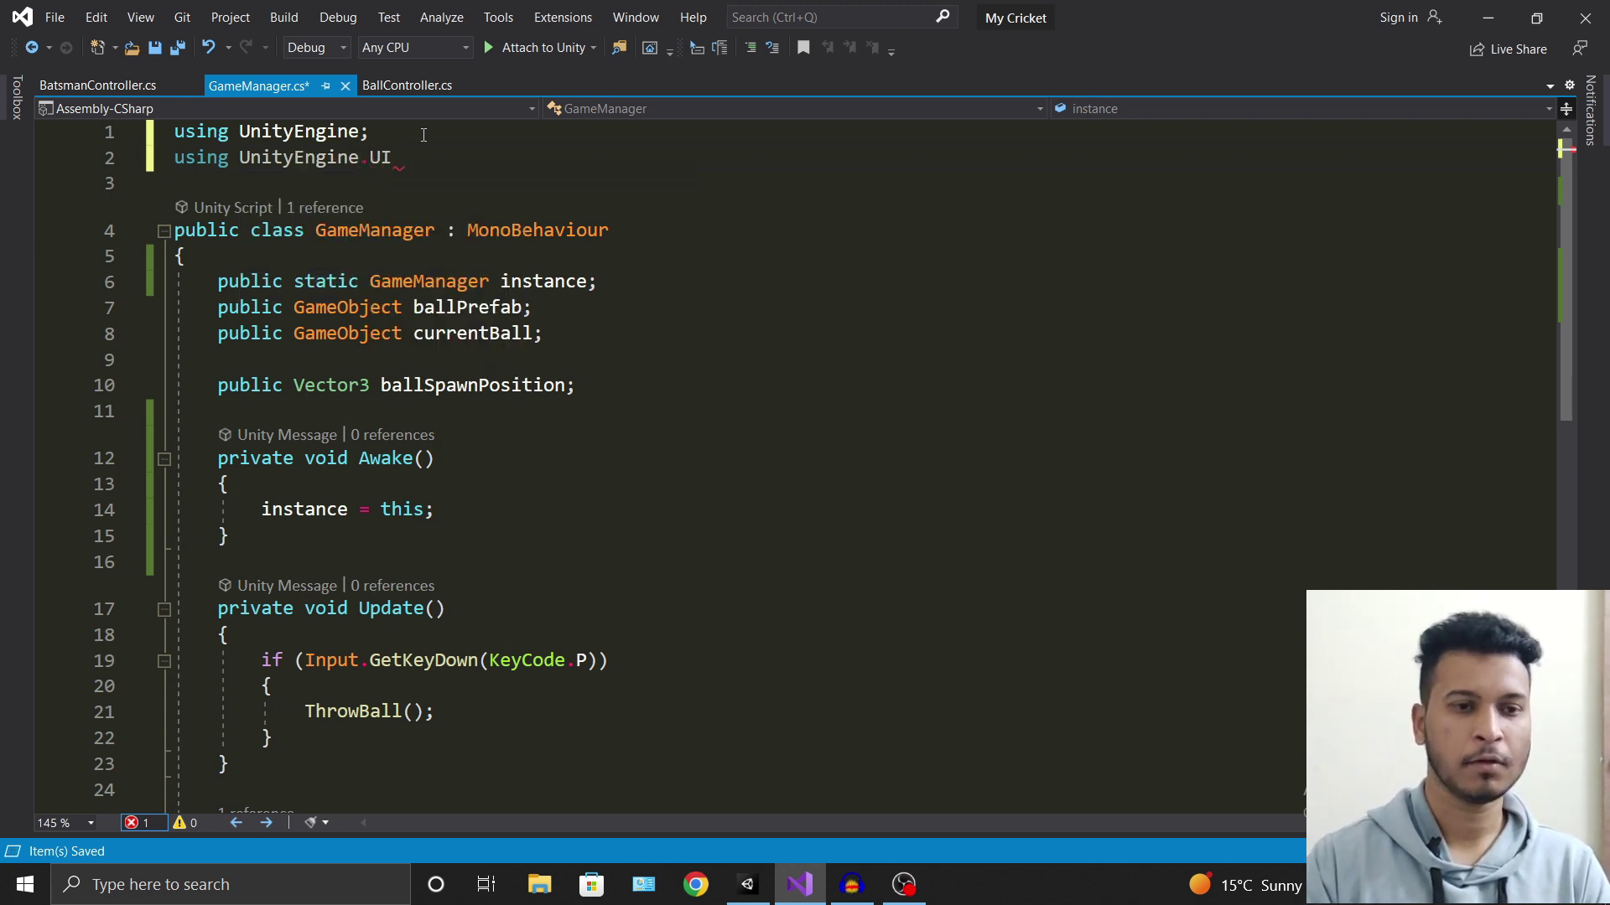
text(;)
Declare 'public Text runsText;' below ballSpawnPosition.
click(615, 381)
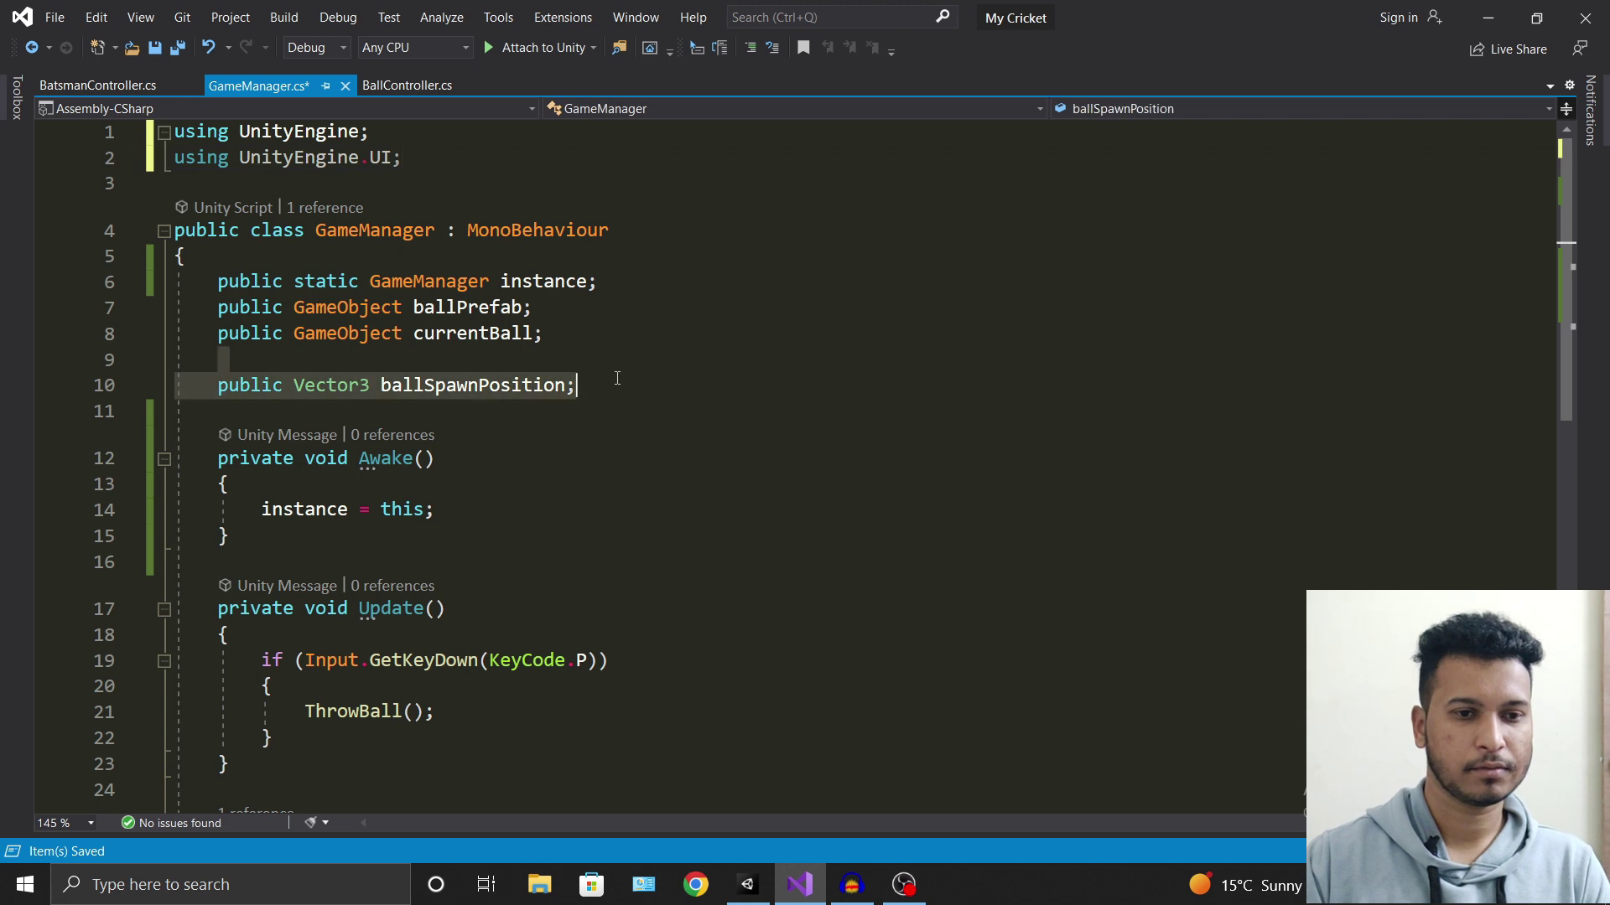
key(Return)
key(Return)
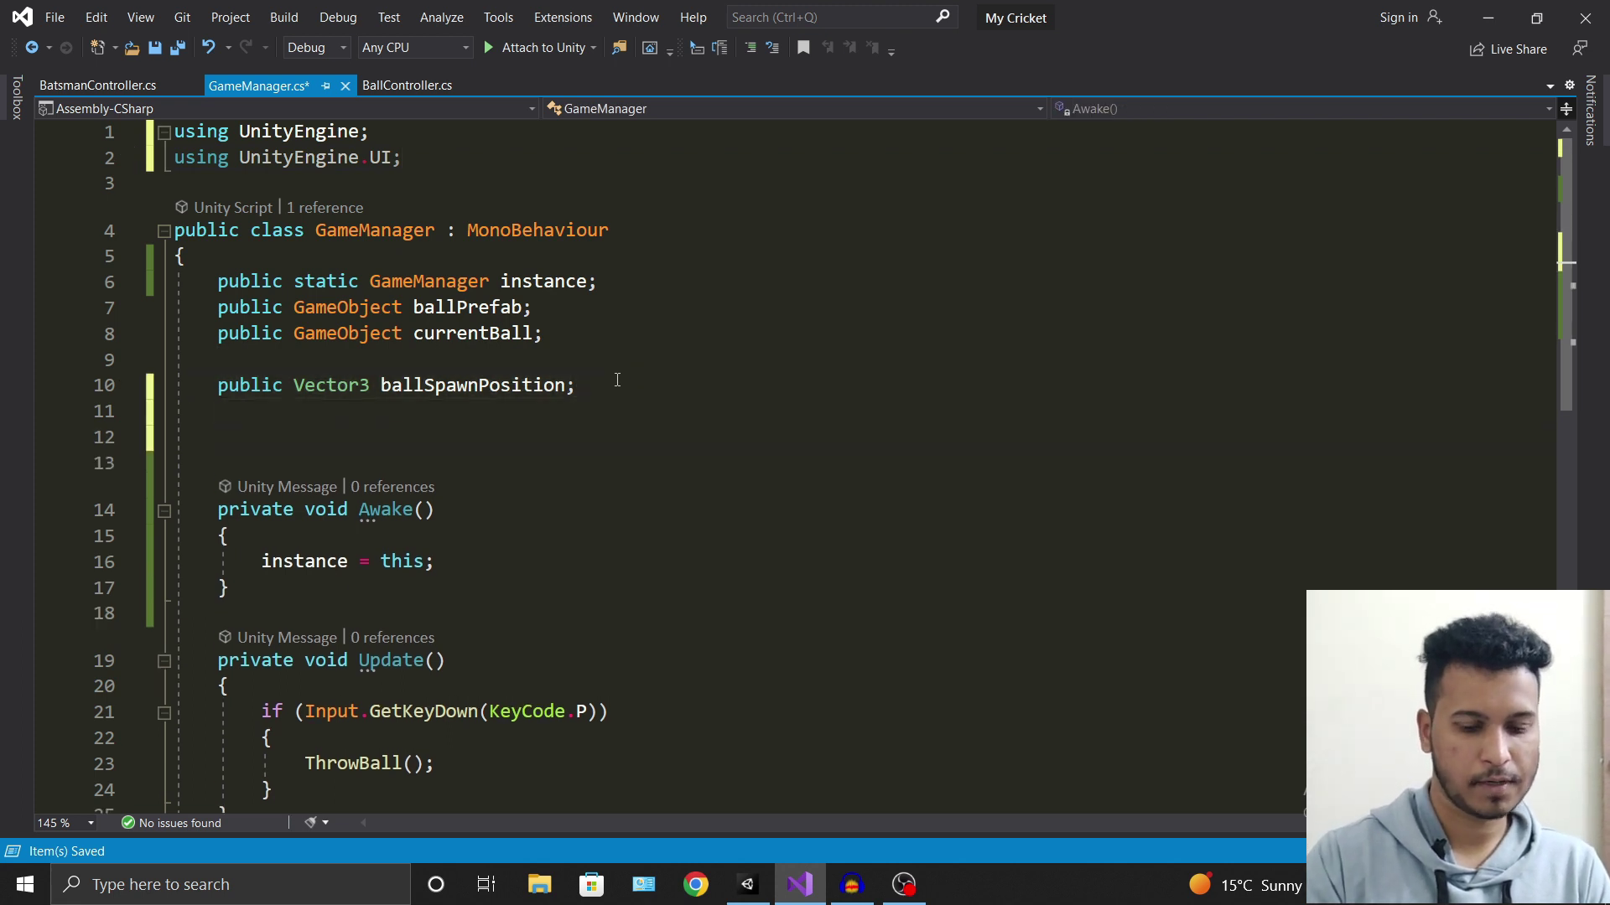
text(public Text)
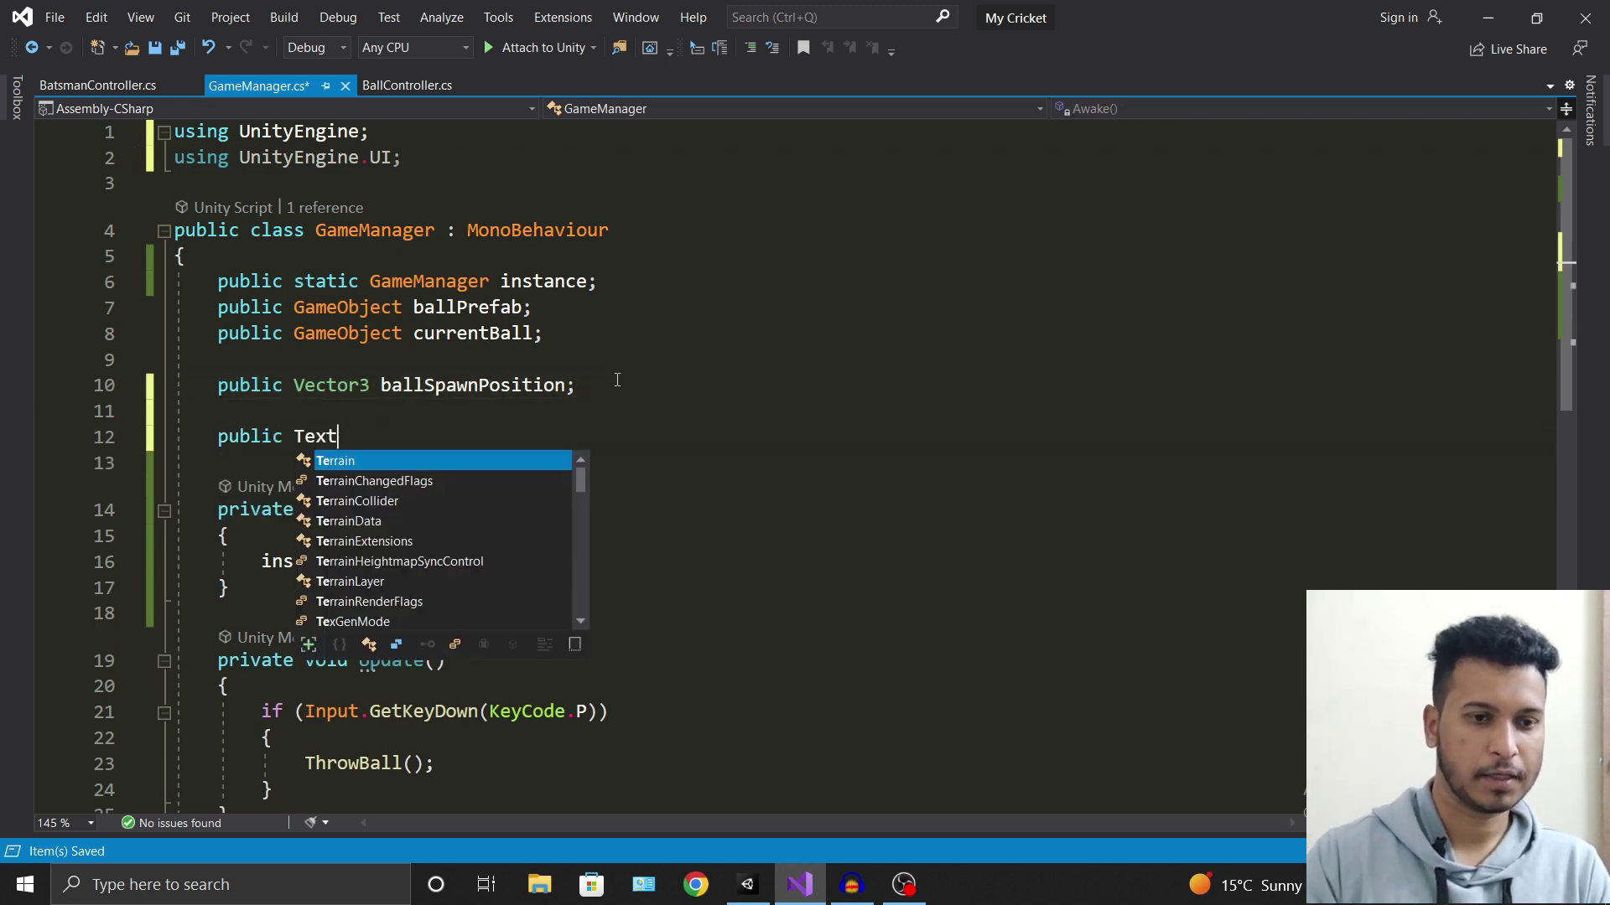
key(Escape)
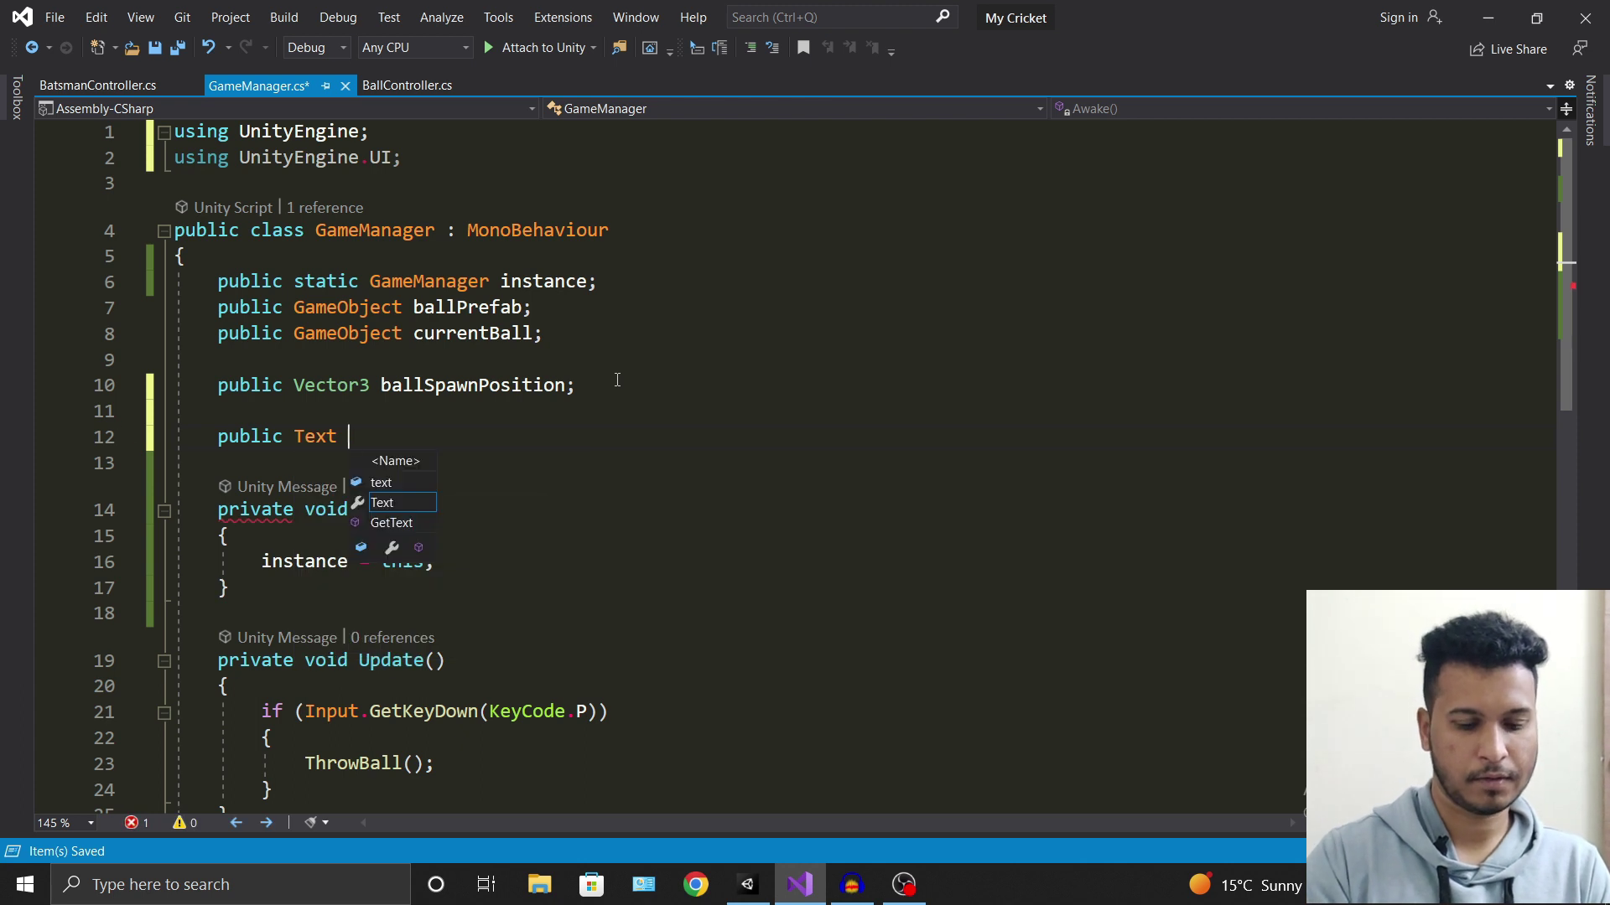
text(runsTecxt)
text(xt)
text(;)
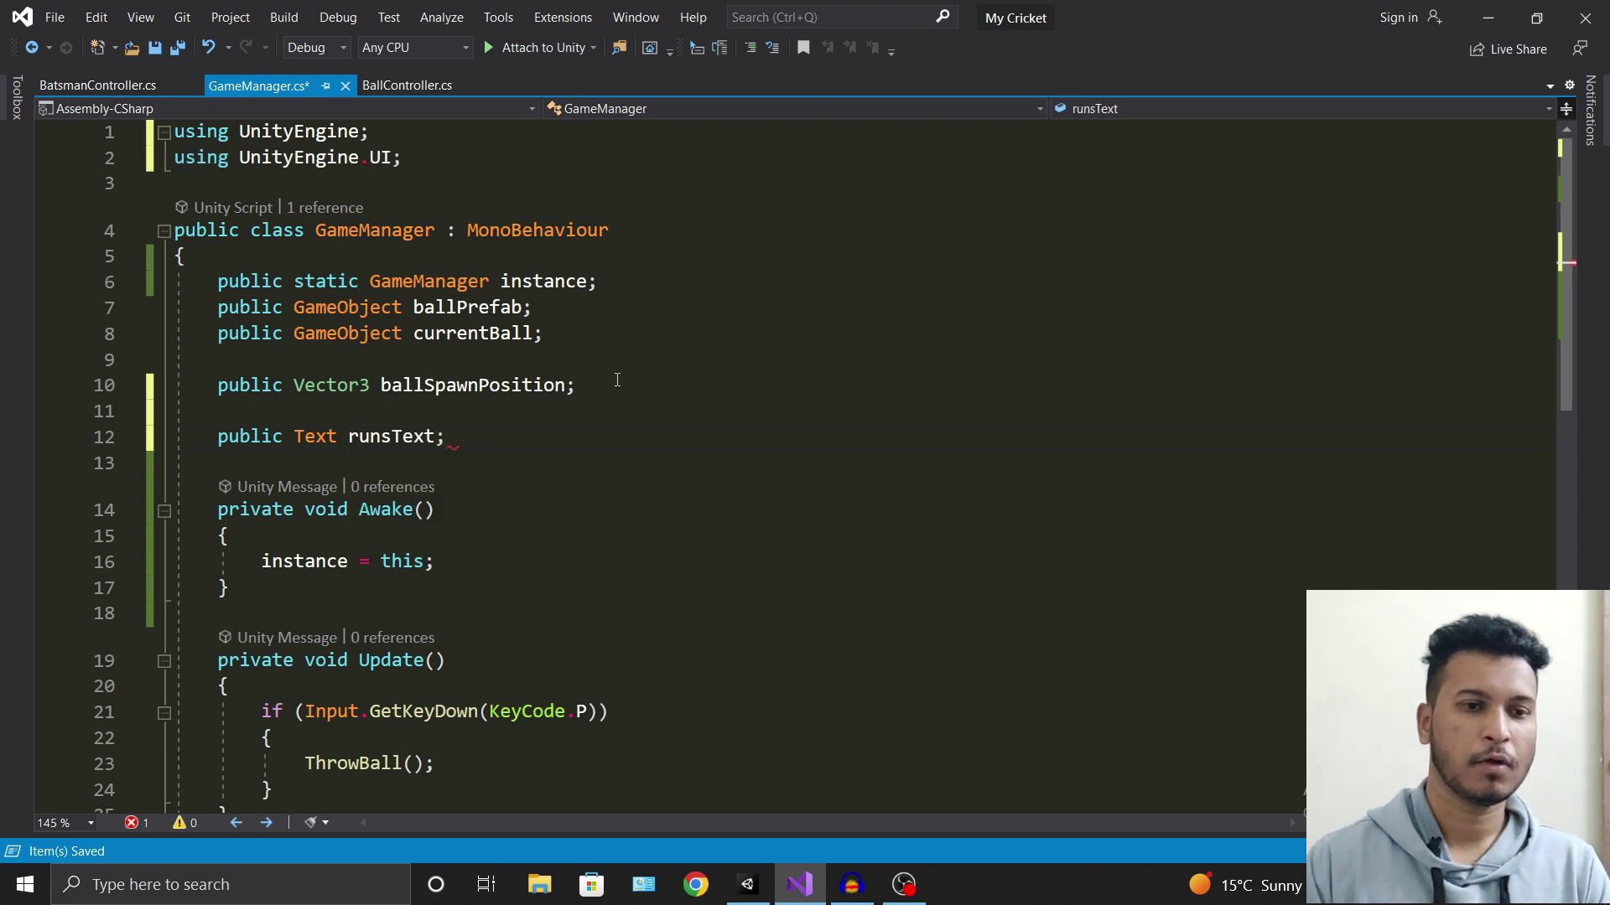
Restore the accidentally deleted UnityEngine.UI import so the Text type error clears.
drag(438, 157, 413, 140)
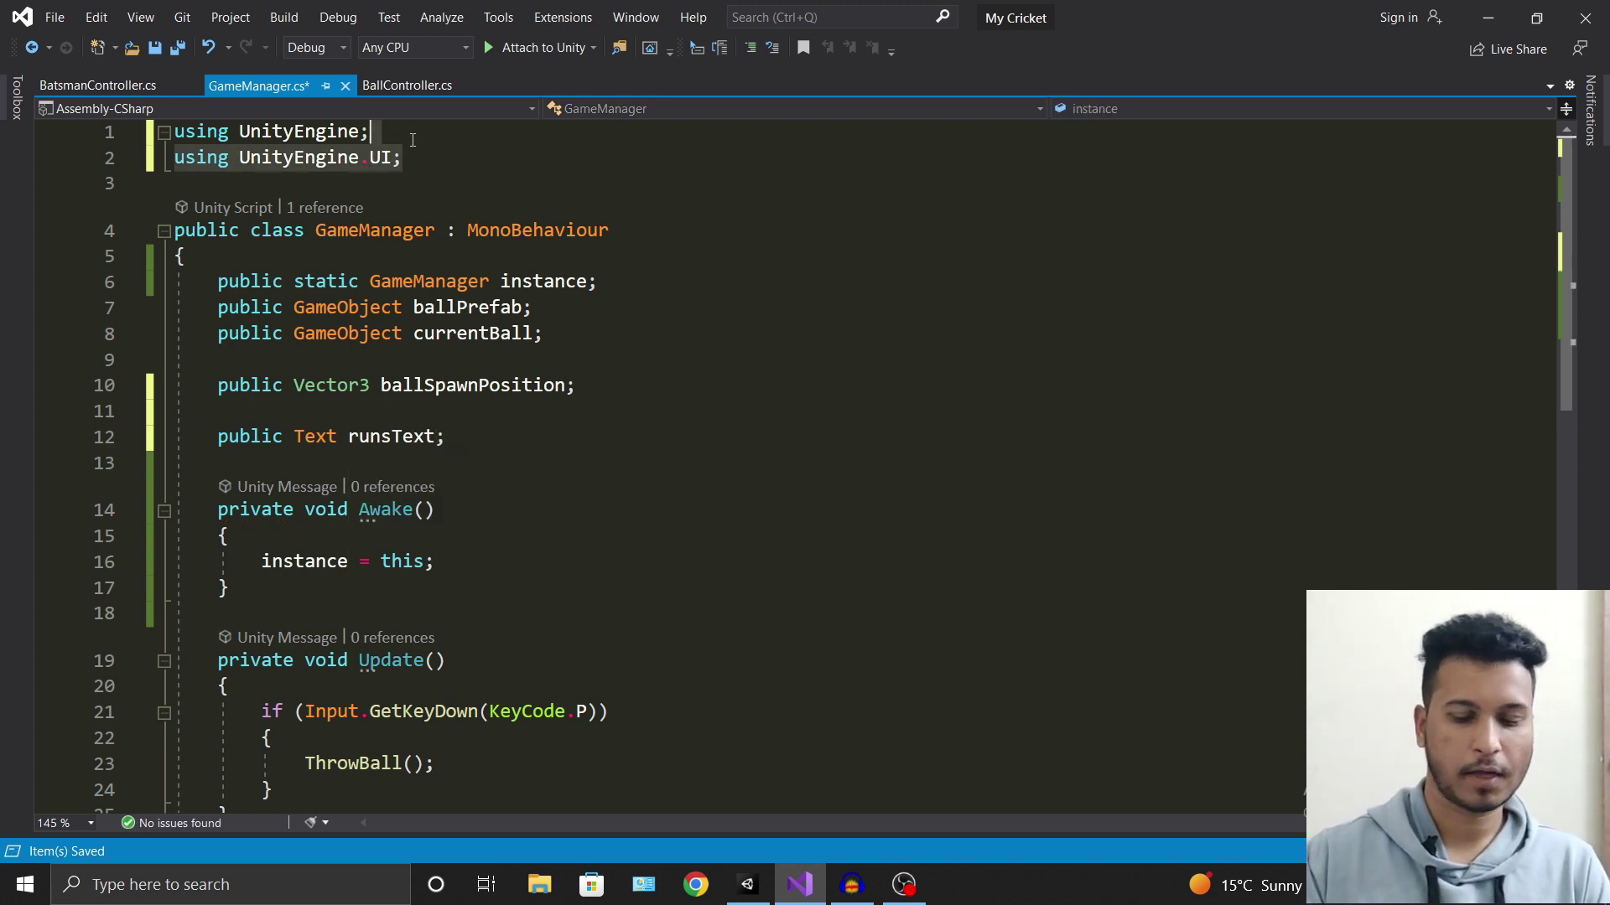
key(BackSpace)
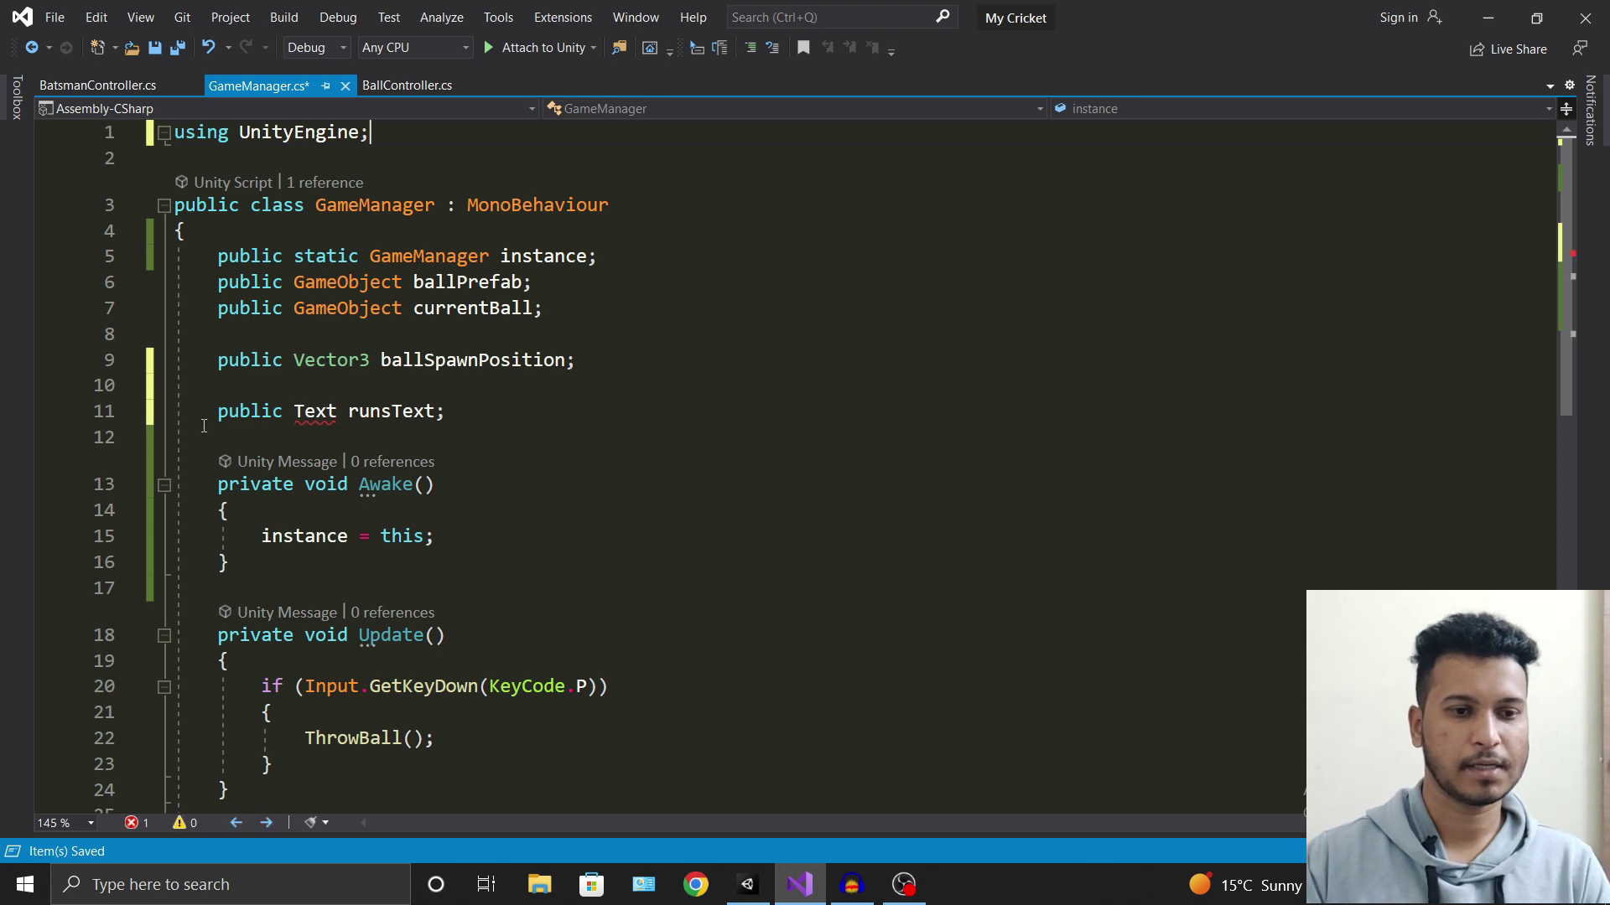
click(472, 419)
mouse_move(327, 417)
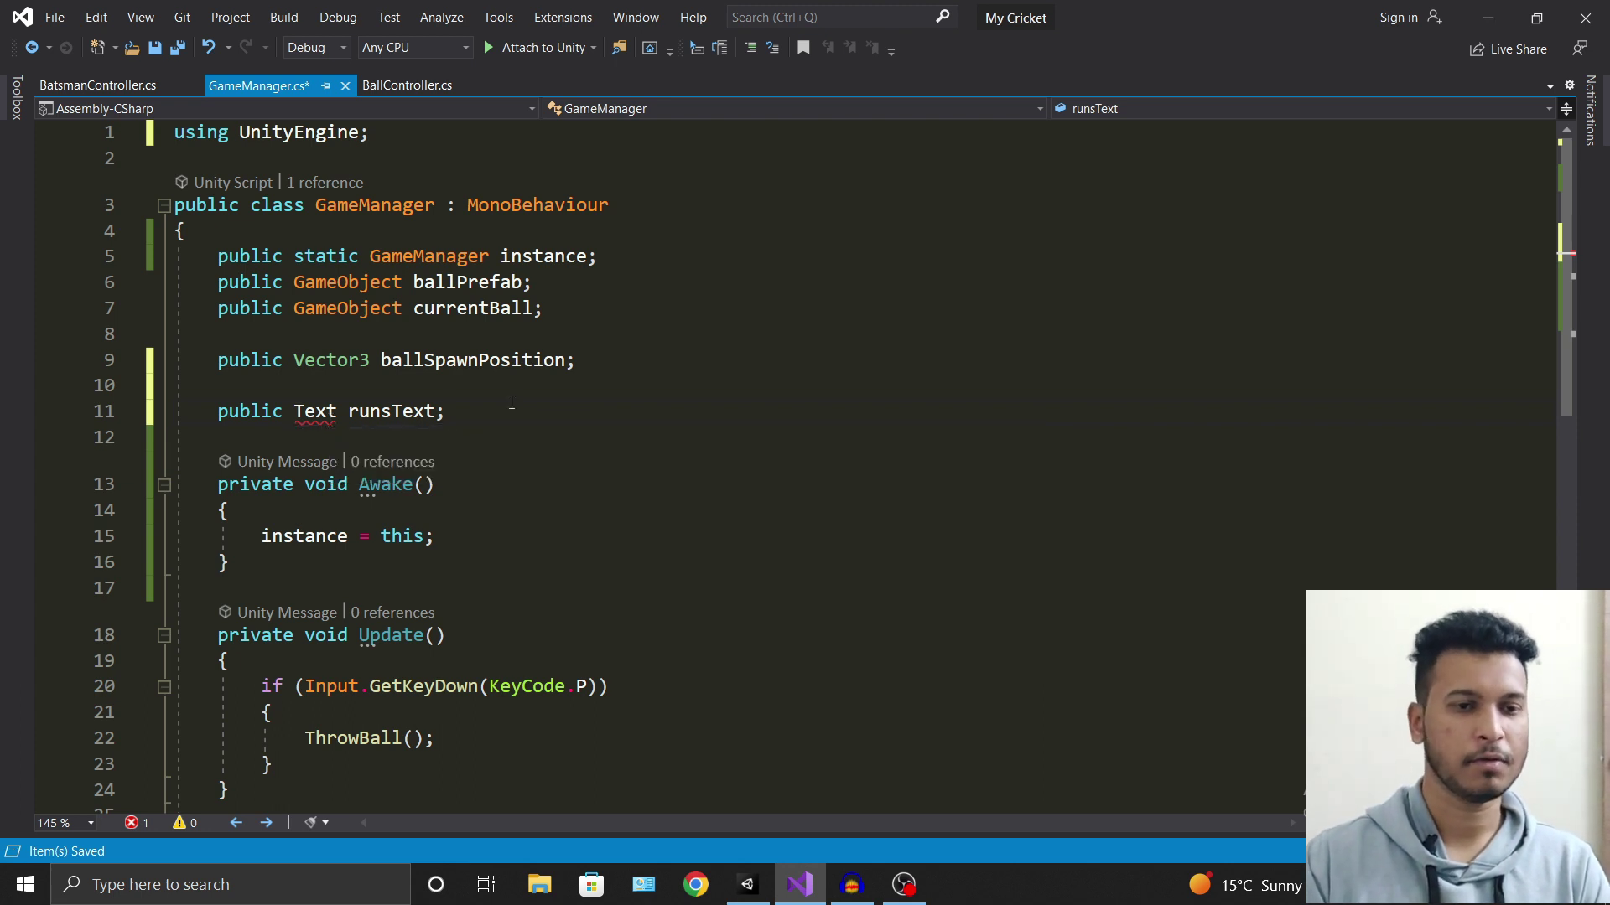
key(ctrl+z)
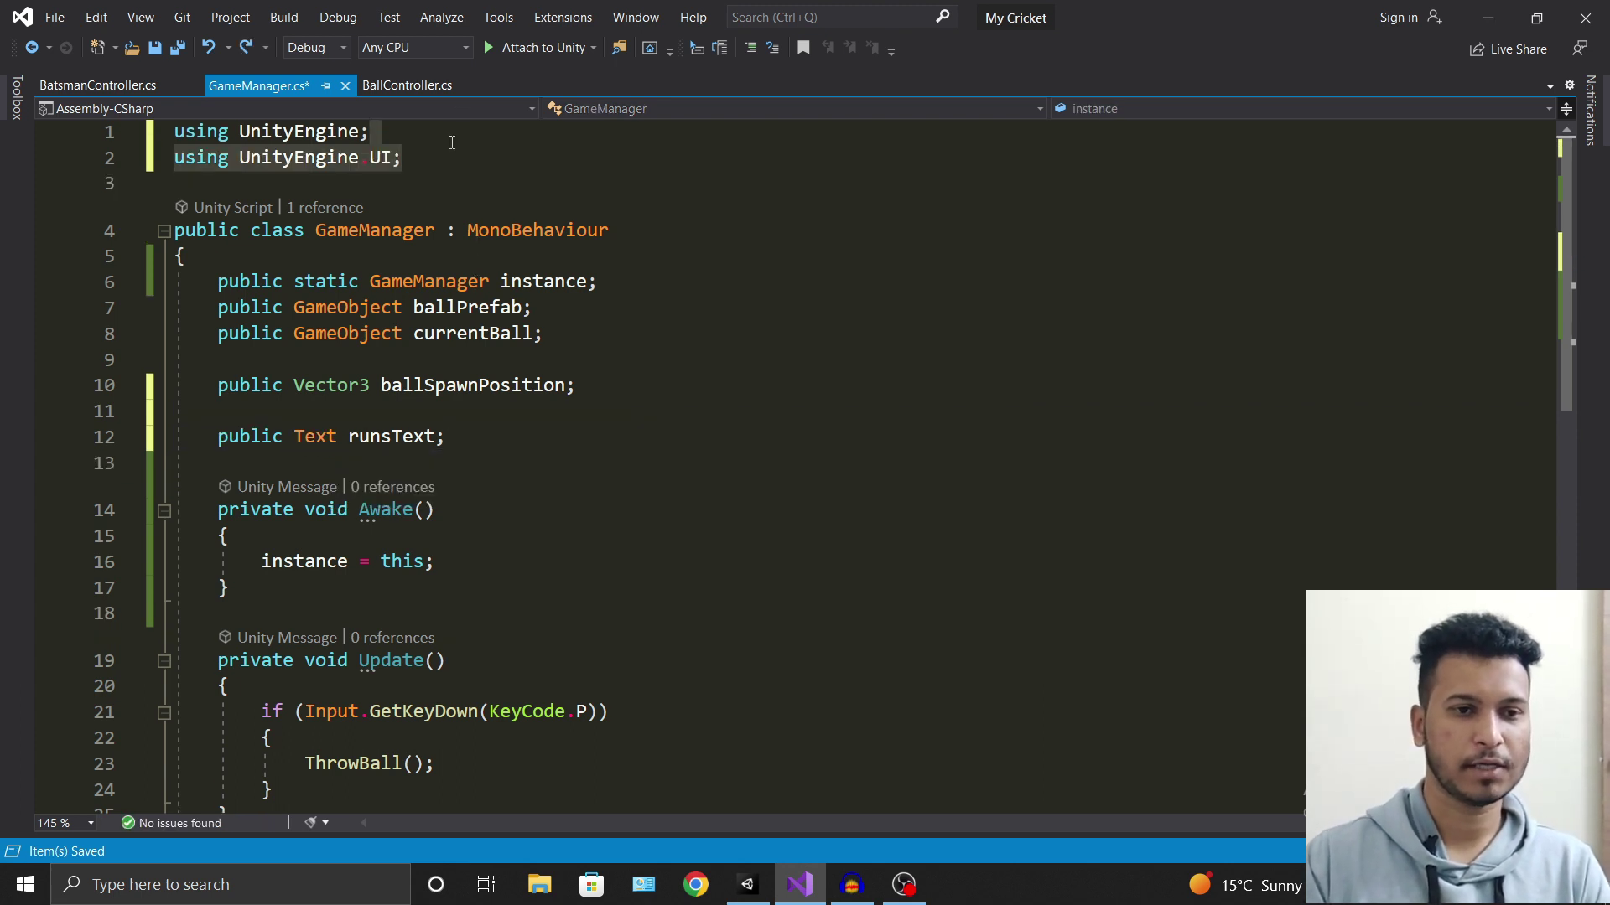
click(449, 166)
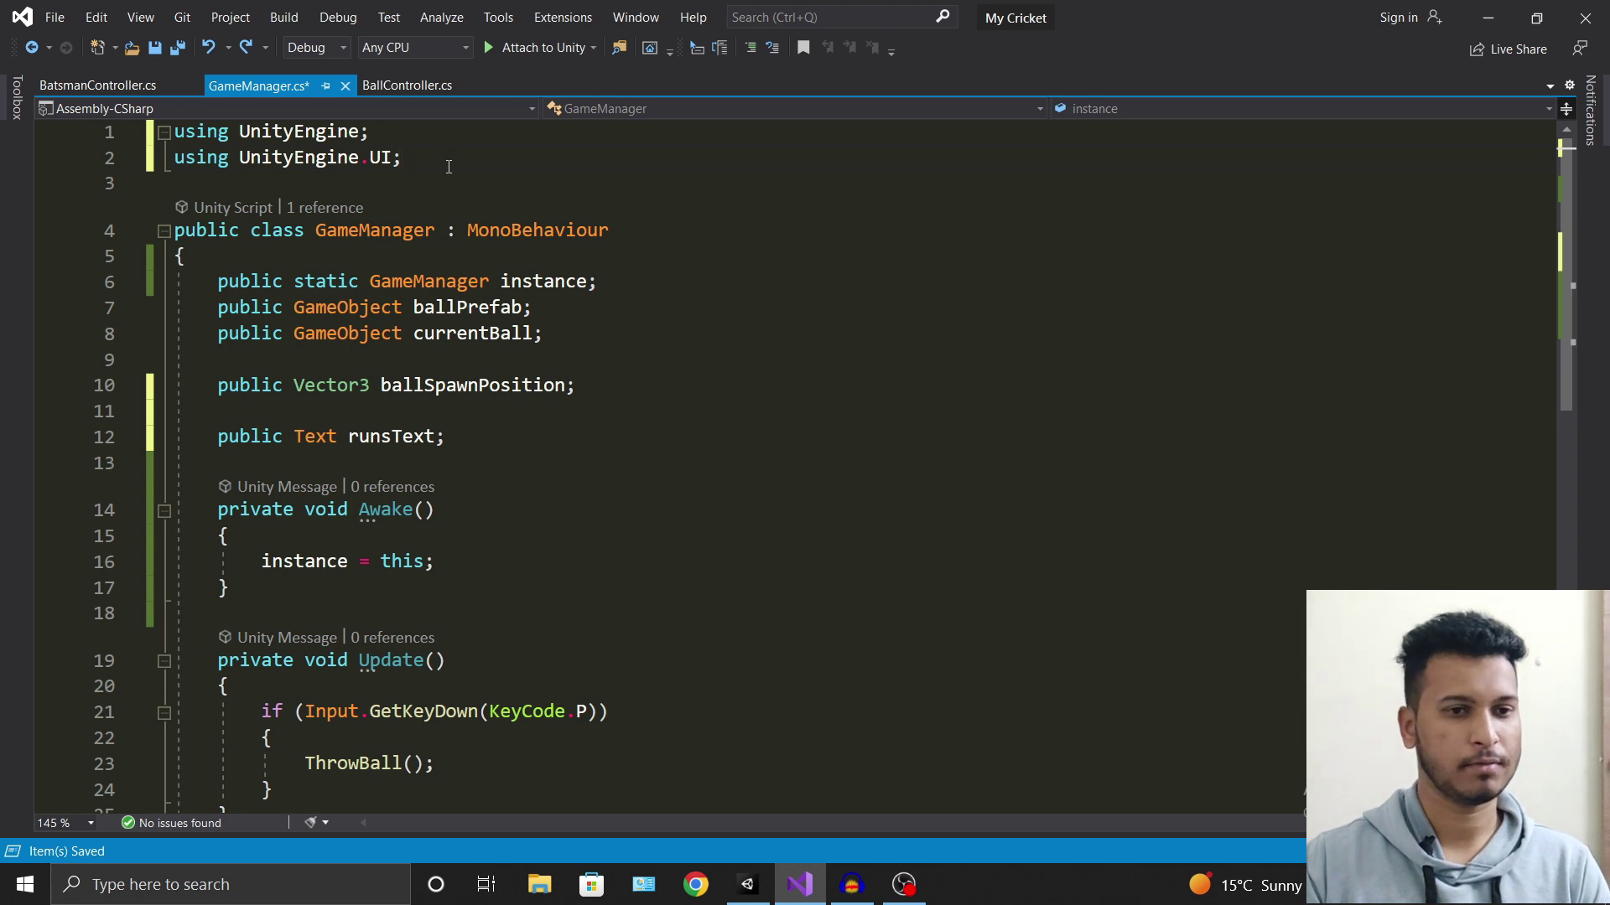
scroll(448, 168, down, 2)
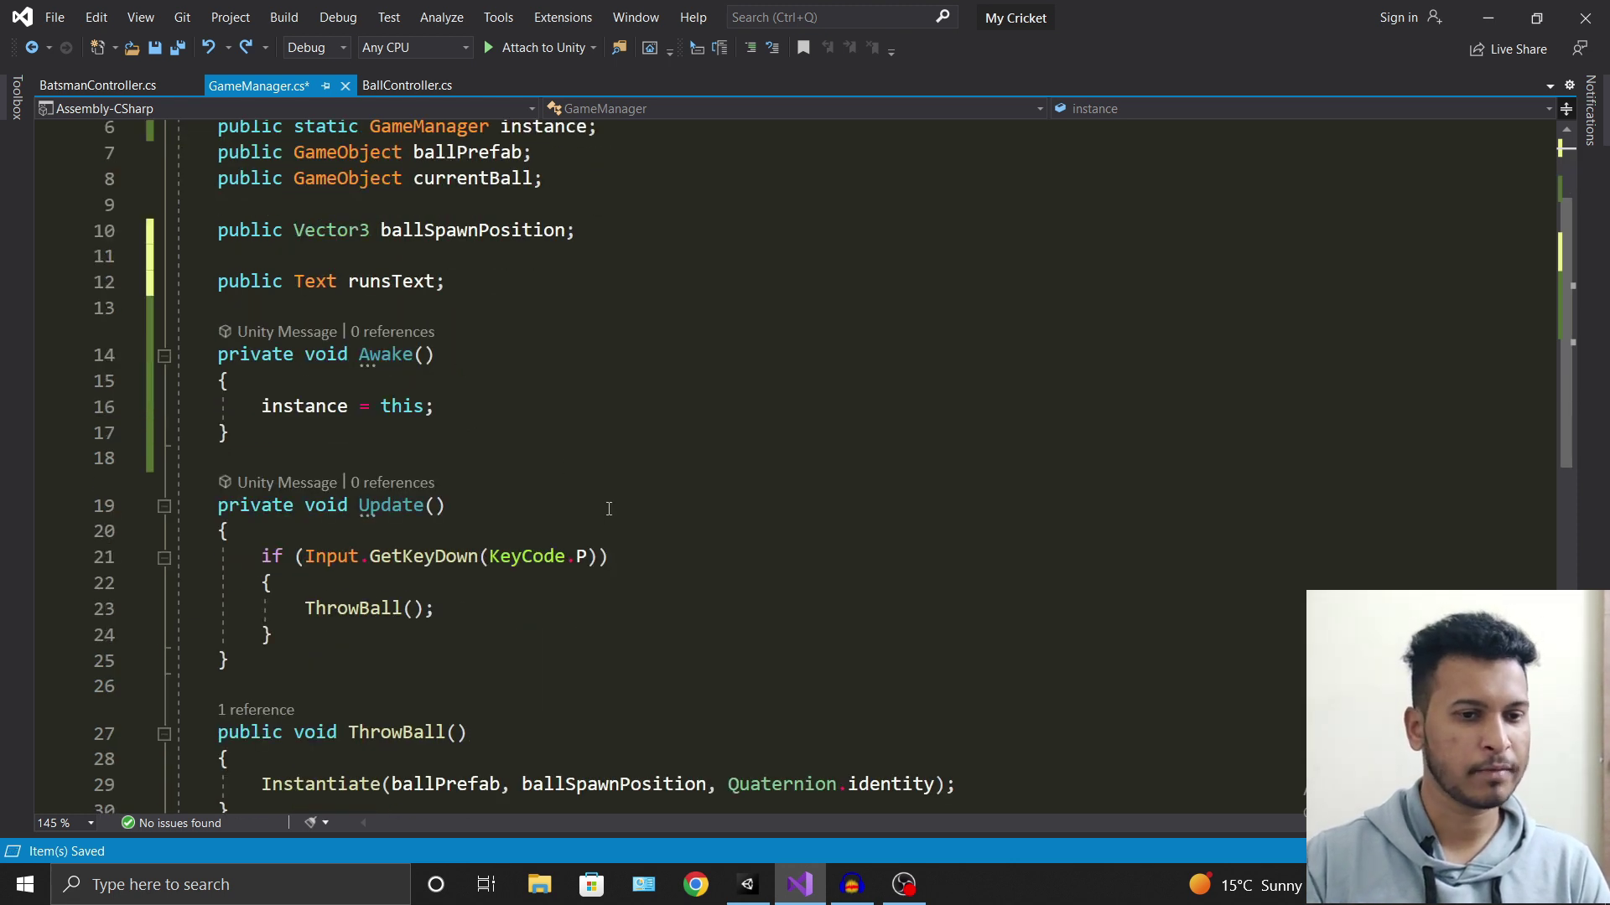
scroll(610, 510, up, 1)
scroll(611, 513, down, 4)
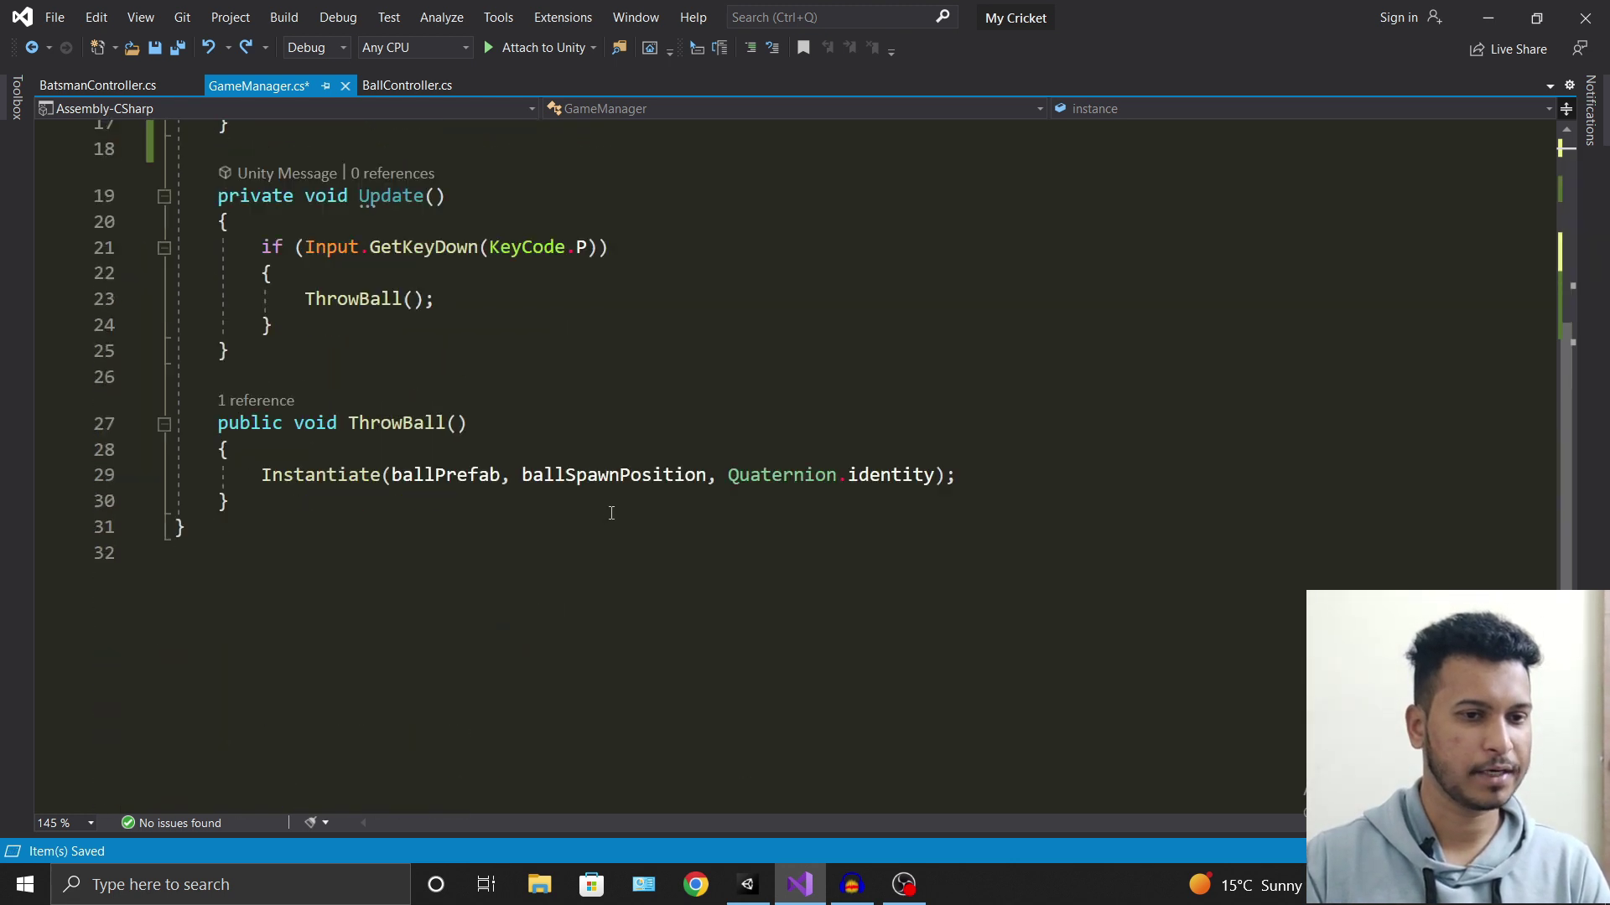
Add an empty public void UpdateRuns() method below ThrowBall and let Unity compile it.
click(339, 497)
key(Return)
key(Return)
text(pudate)
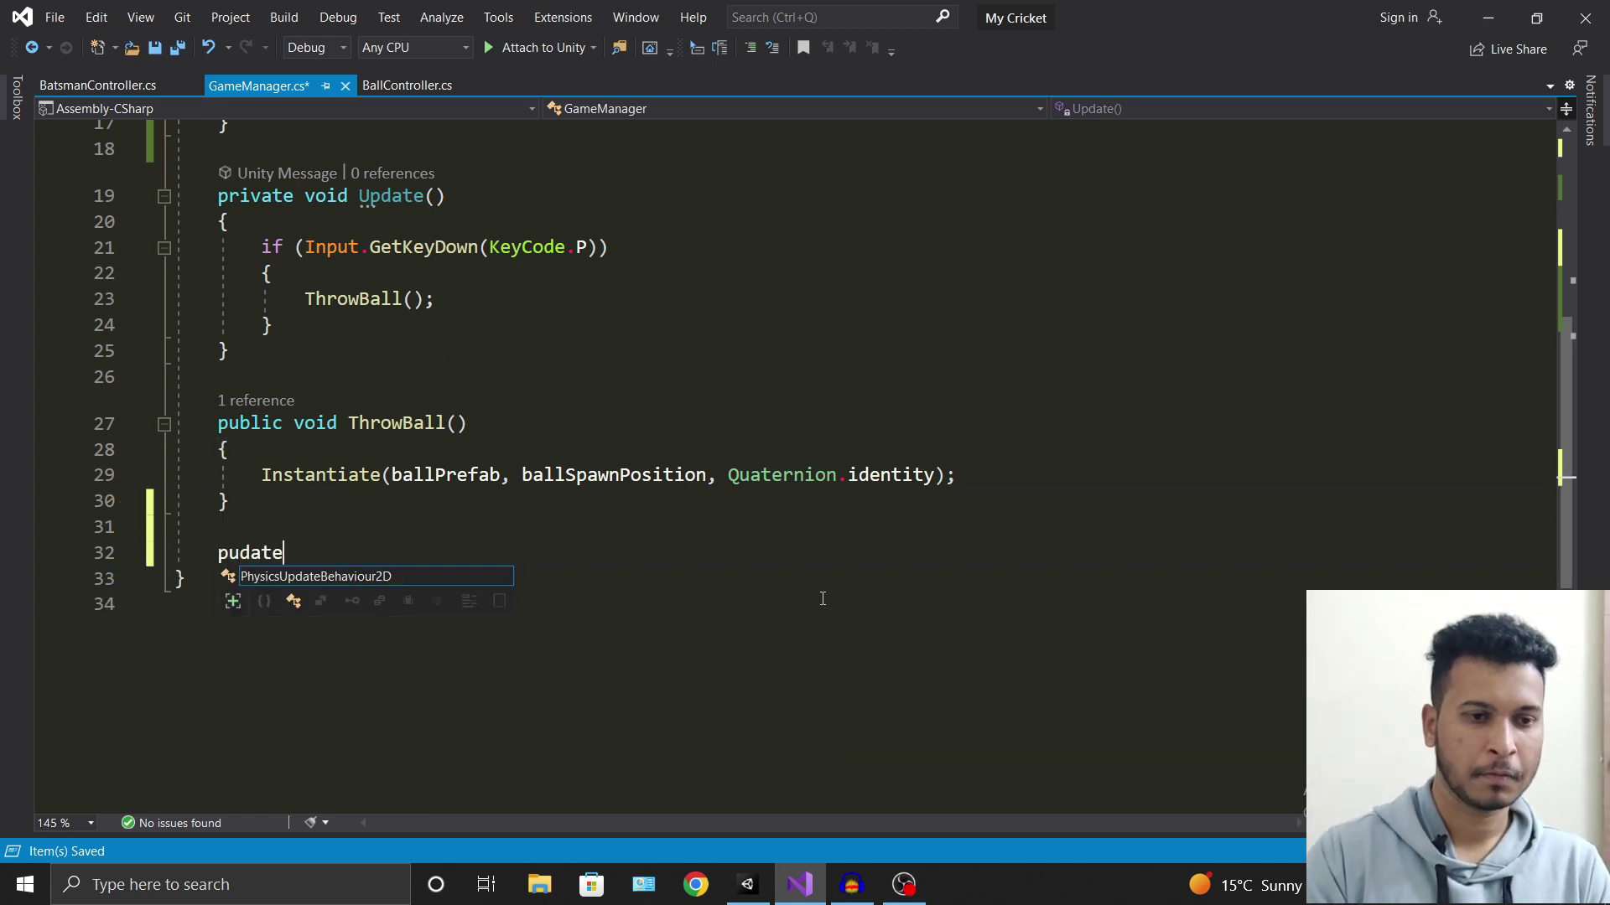
key(BackSpace)
key(BackSpace)
key(BackSpace)
text(UpdateY)
key(BackSpace)
key(BackSpace)
key(BackSpace)
key(BackSpace)
key(BackSpace)
key(BackSpace)
key(BackSpace)
text(public void )
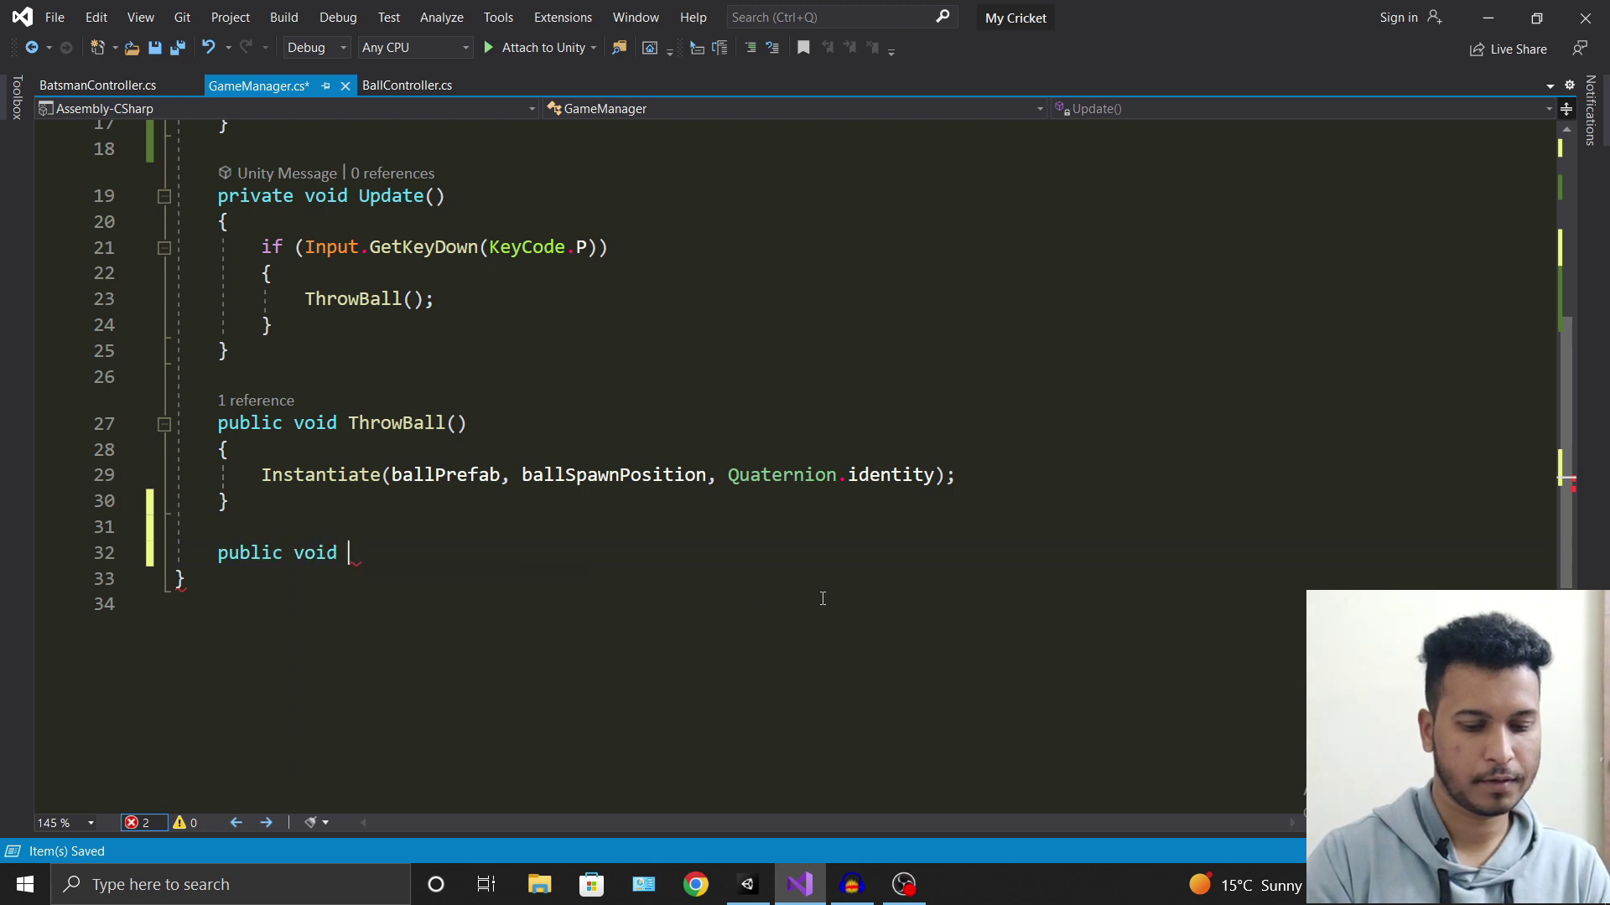
text(UpdateR)
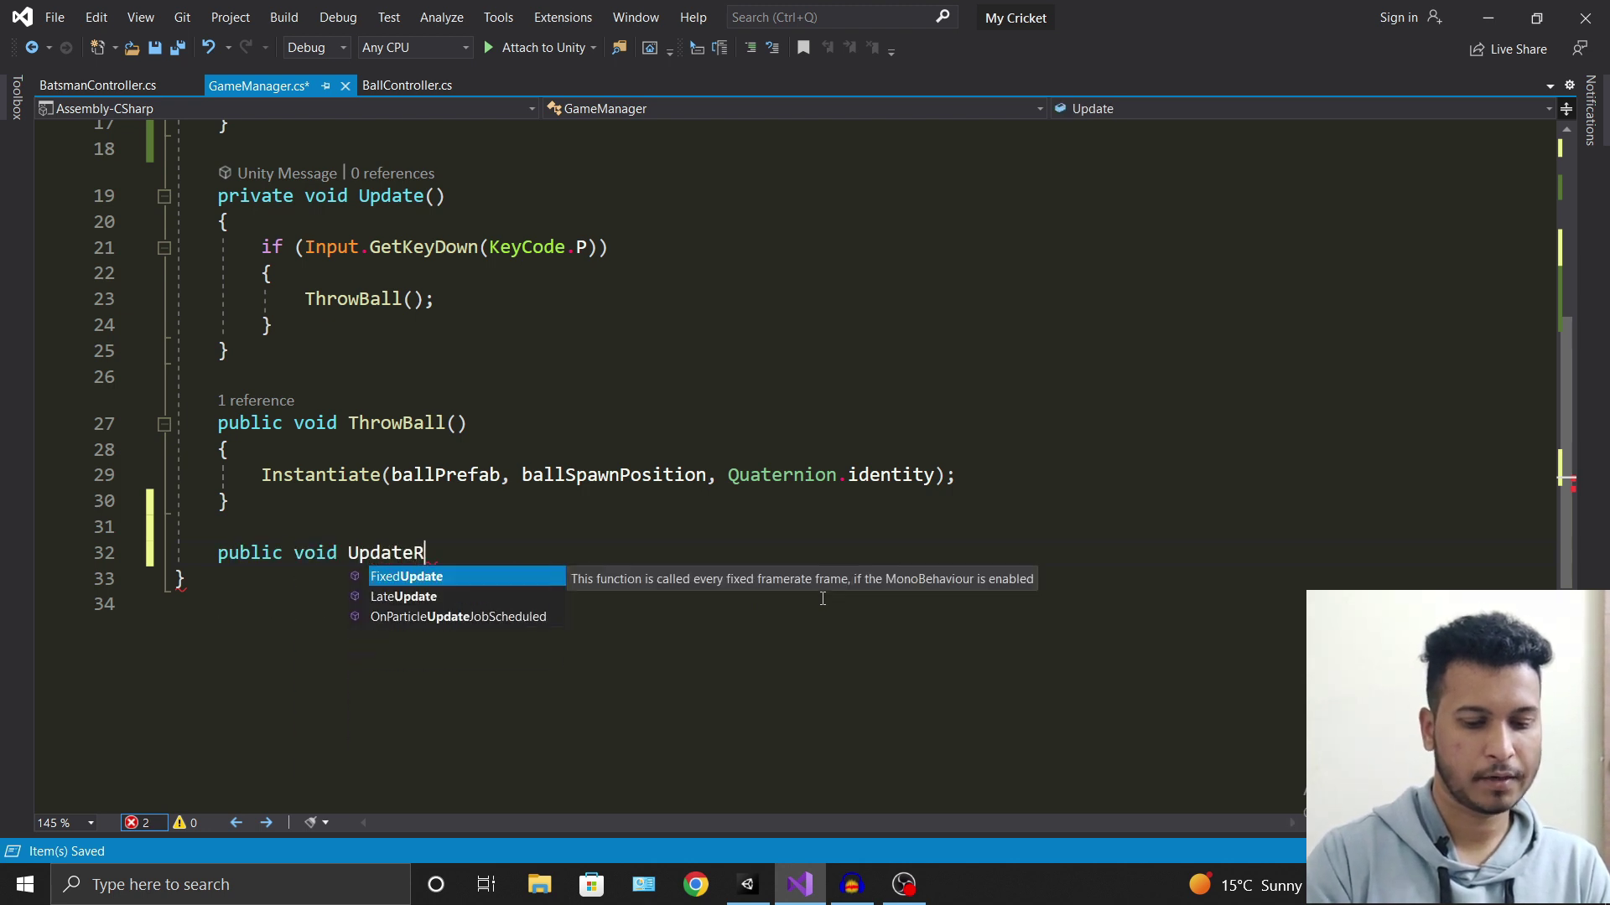
text(uns() {)
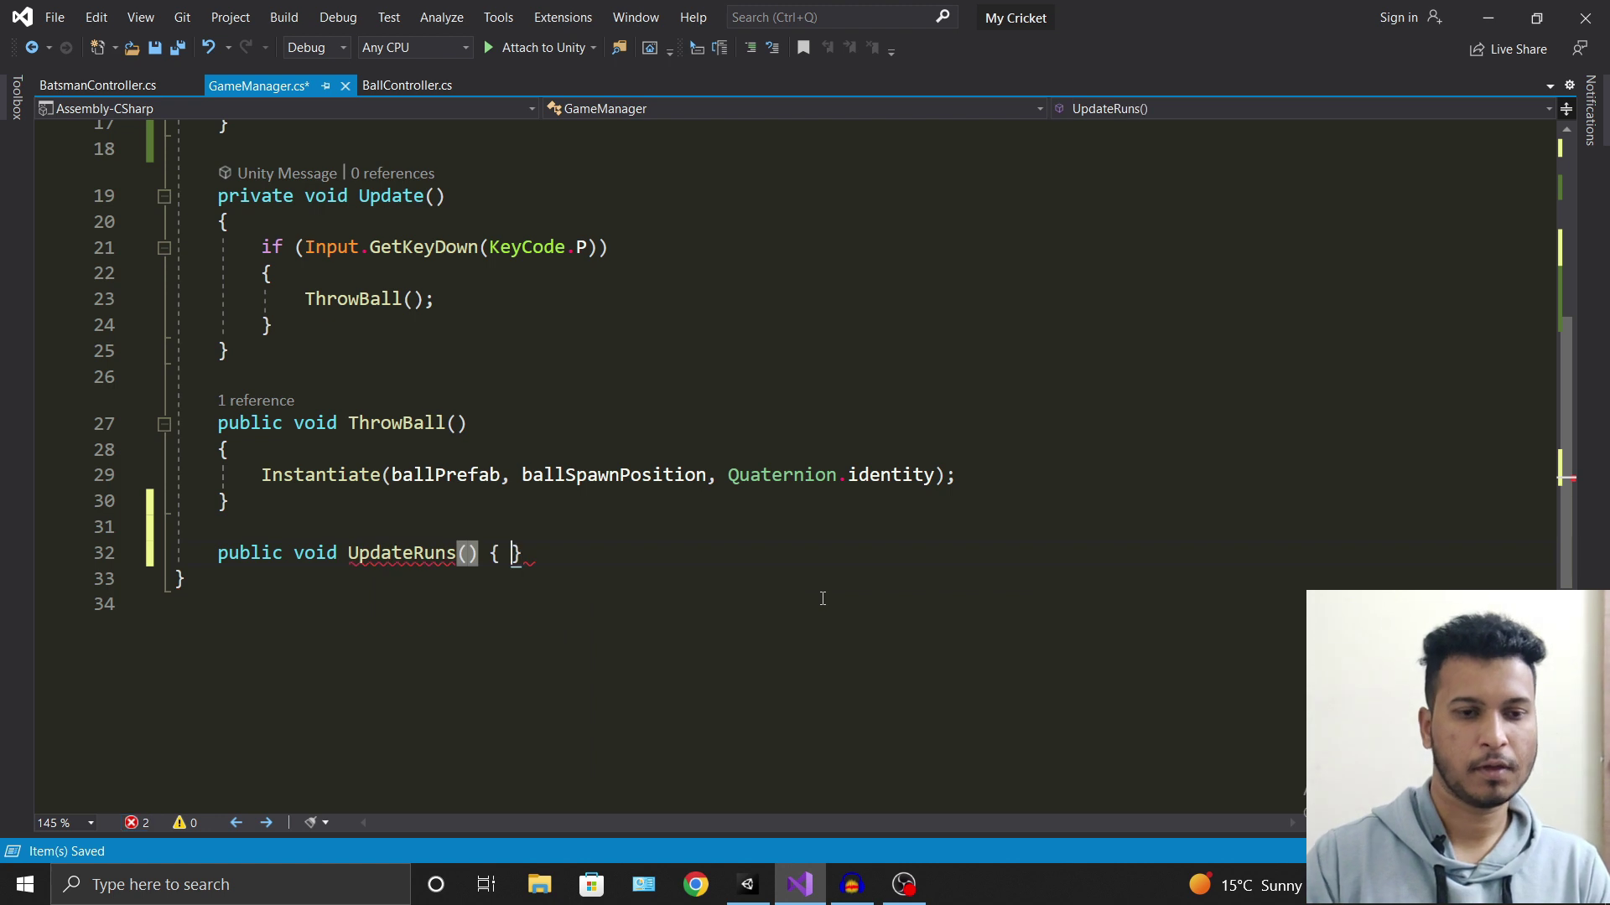
key(Return)
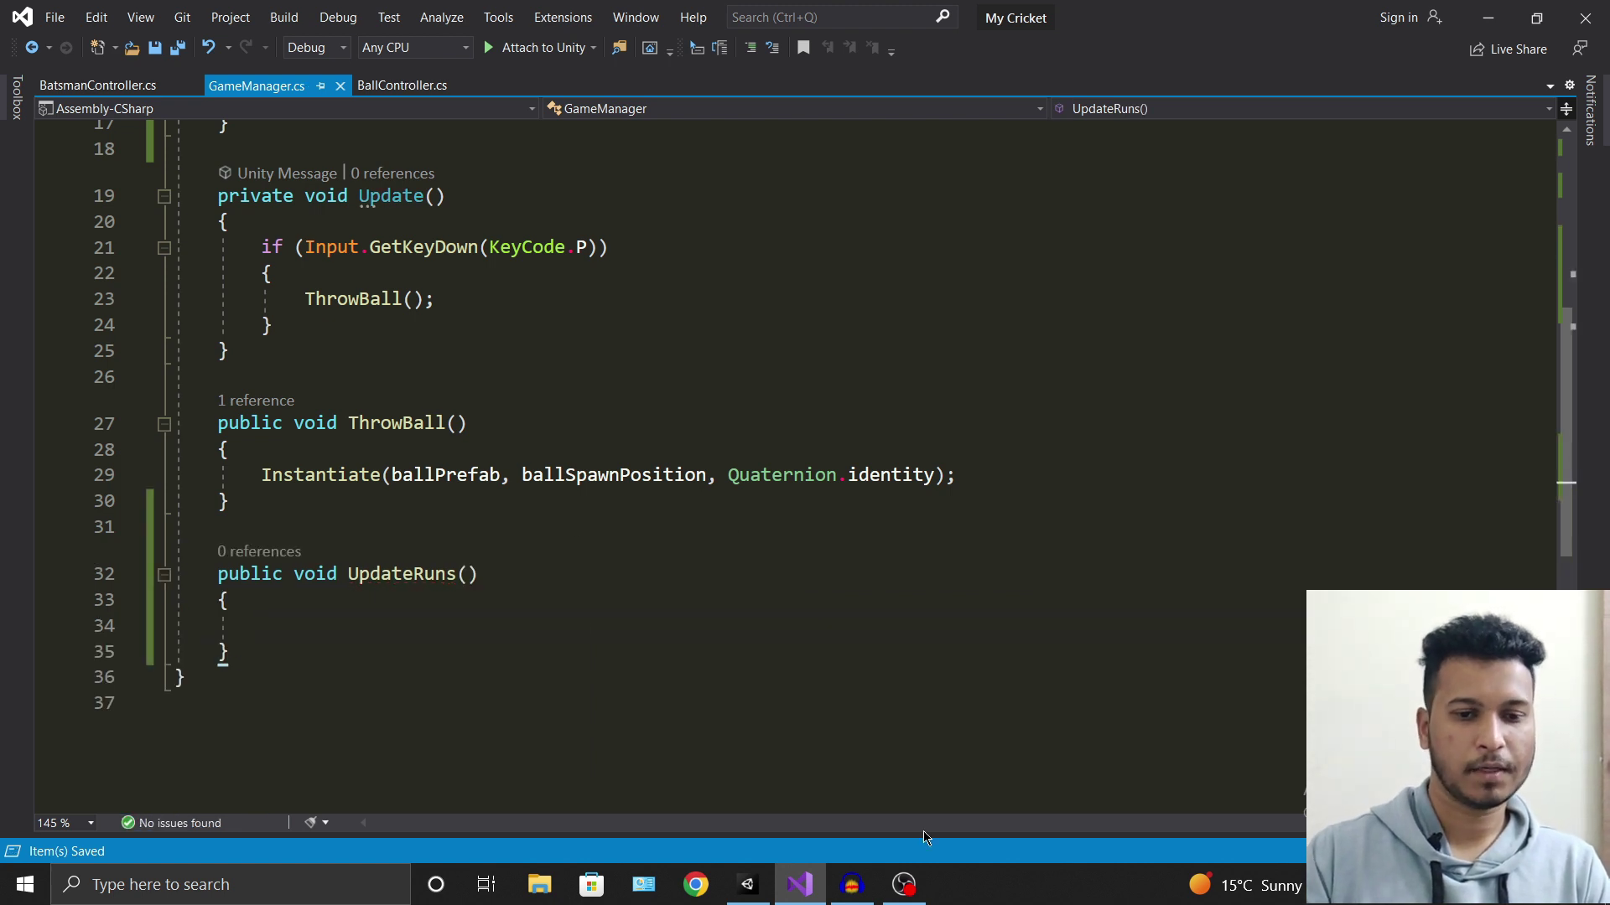
click(750, 880)
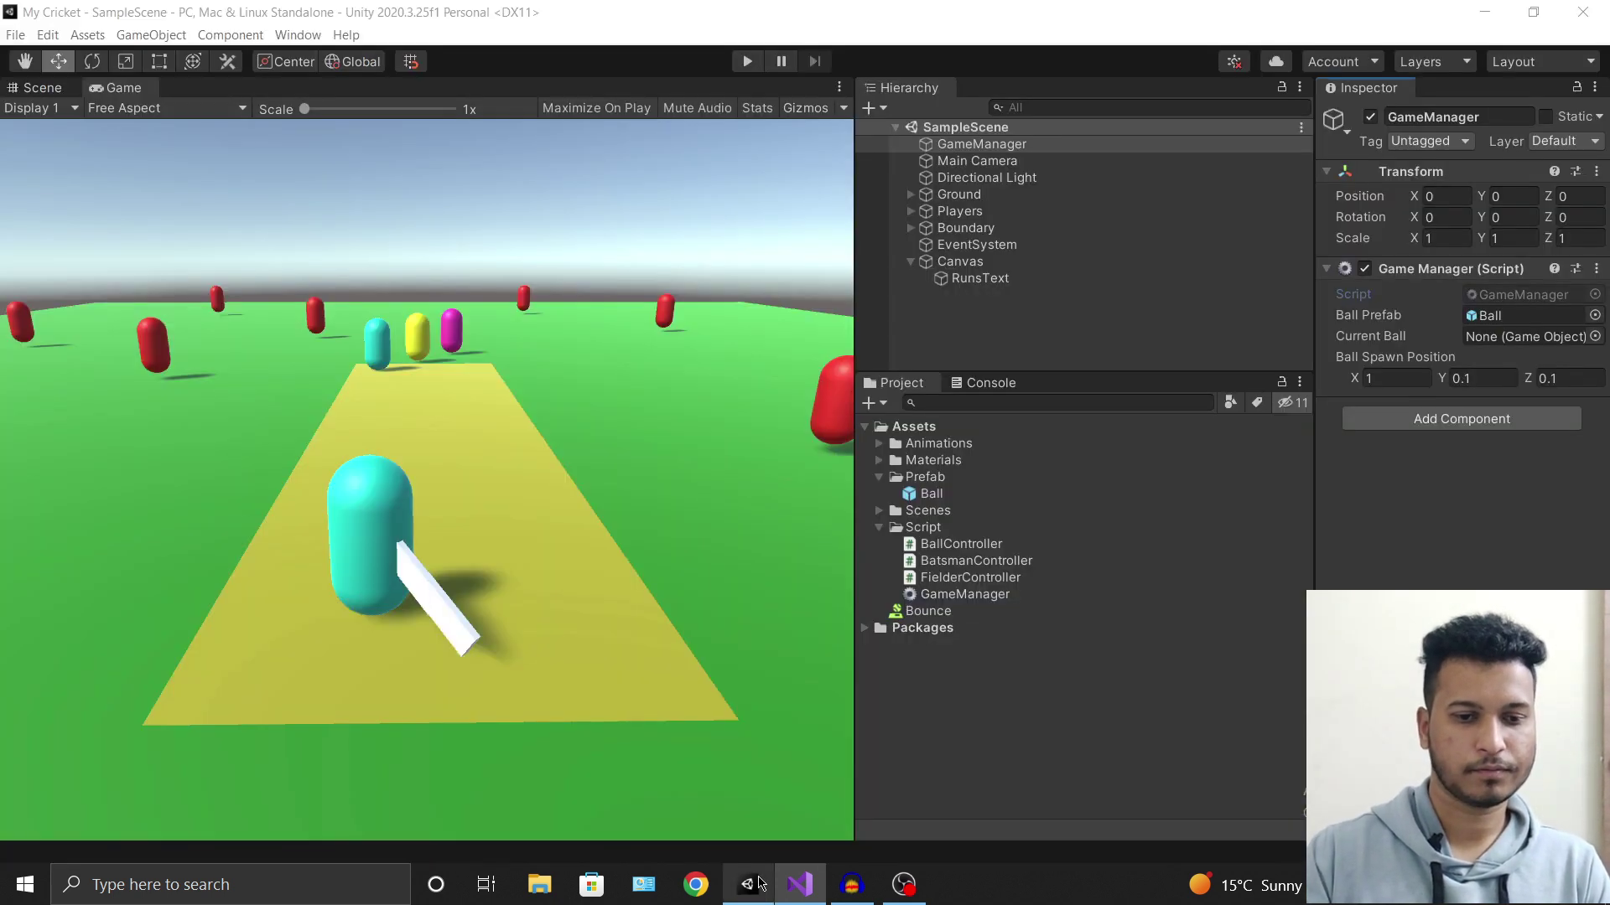
click(810, 893)
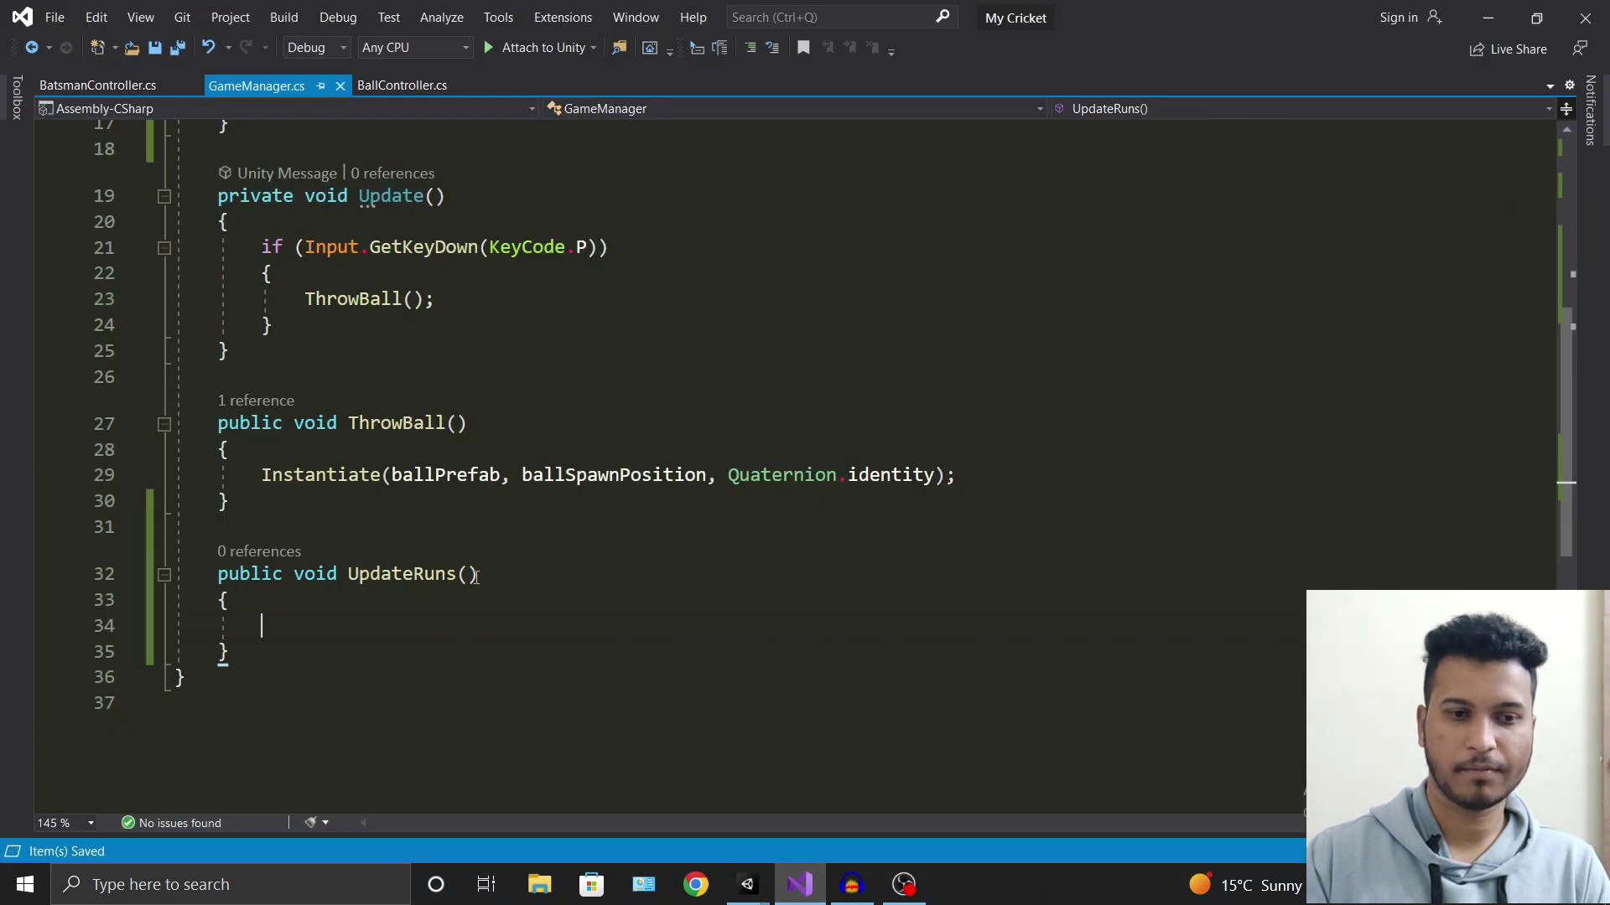
key(Left)
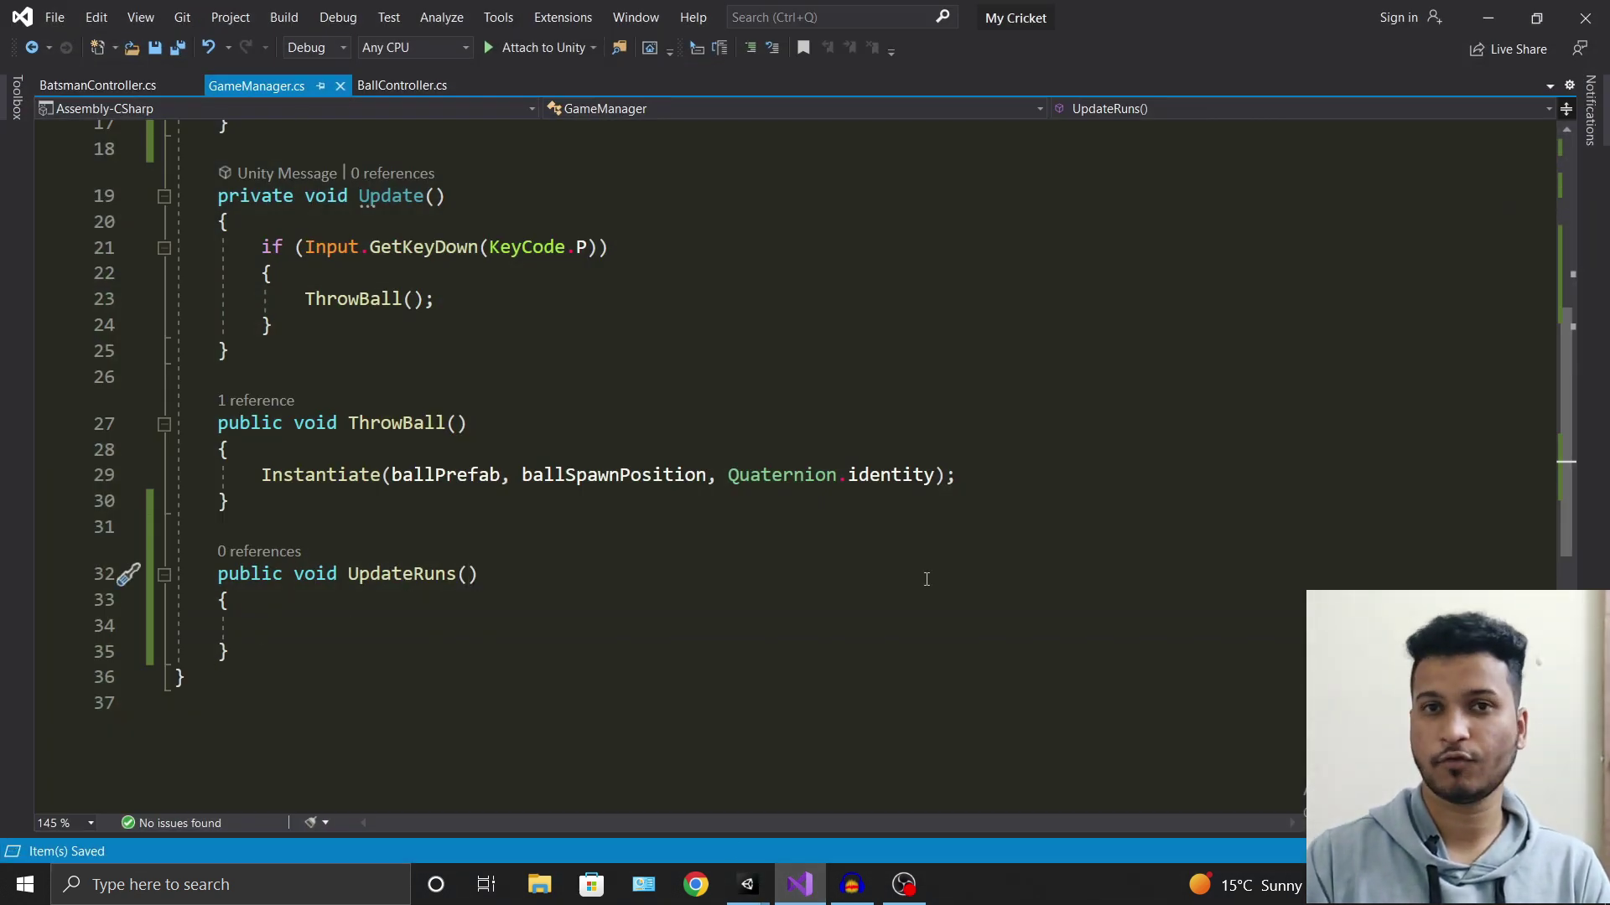
Give UpdateRuns an int score parameter.
text(int )
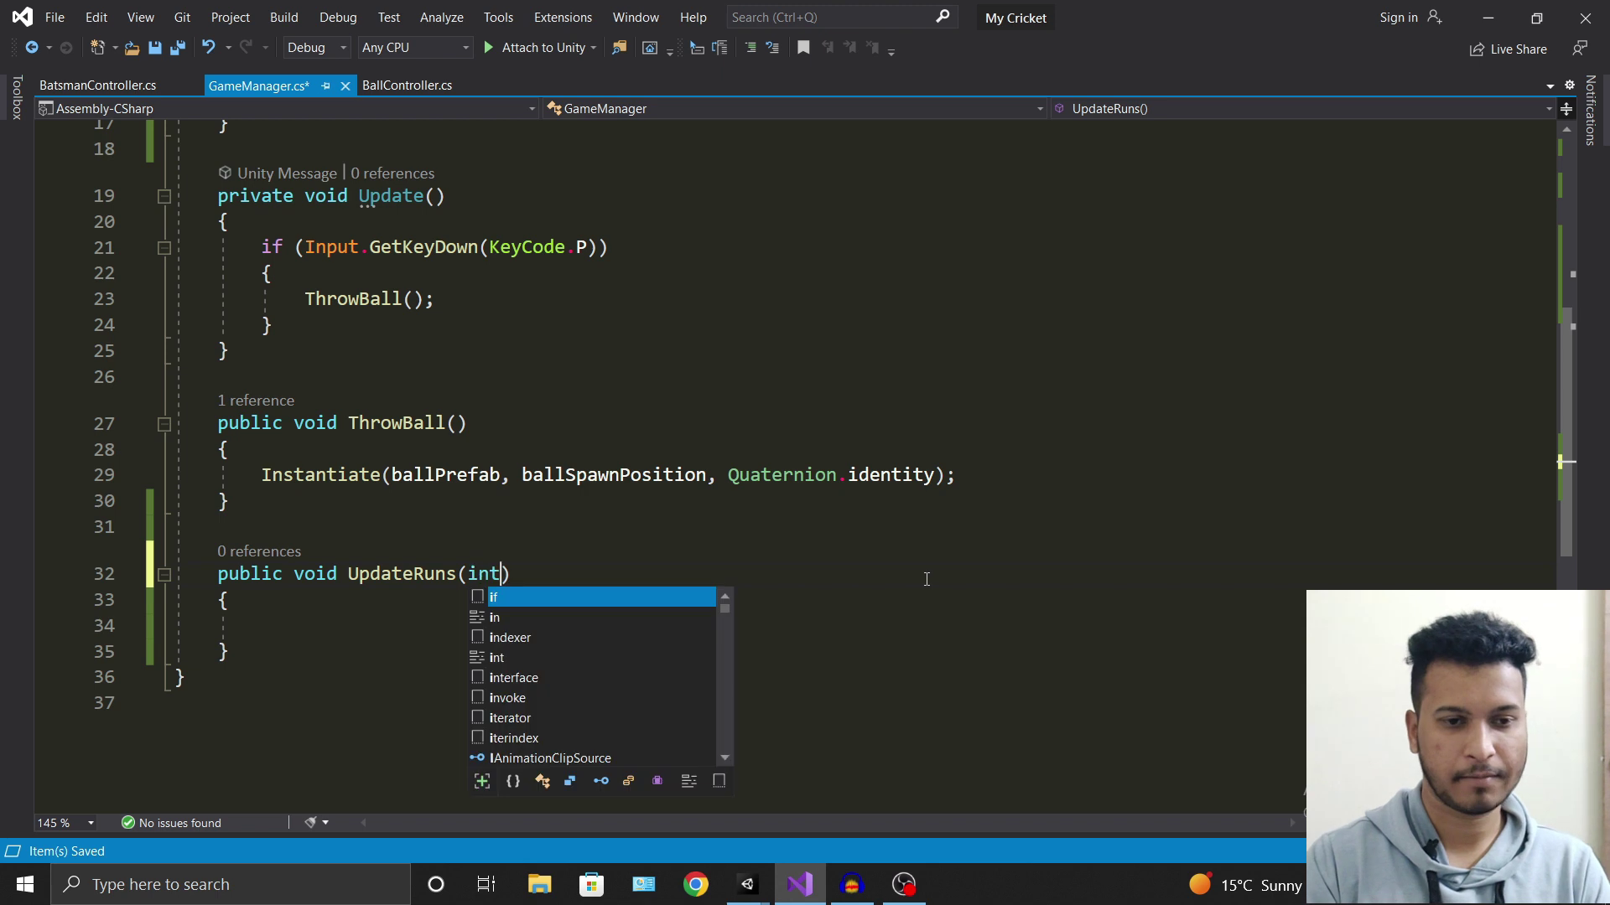
text(score)
key(Down)
key(Down)
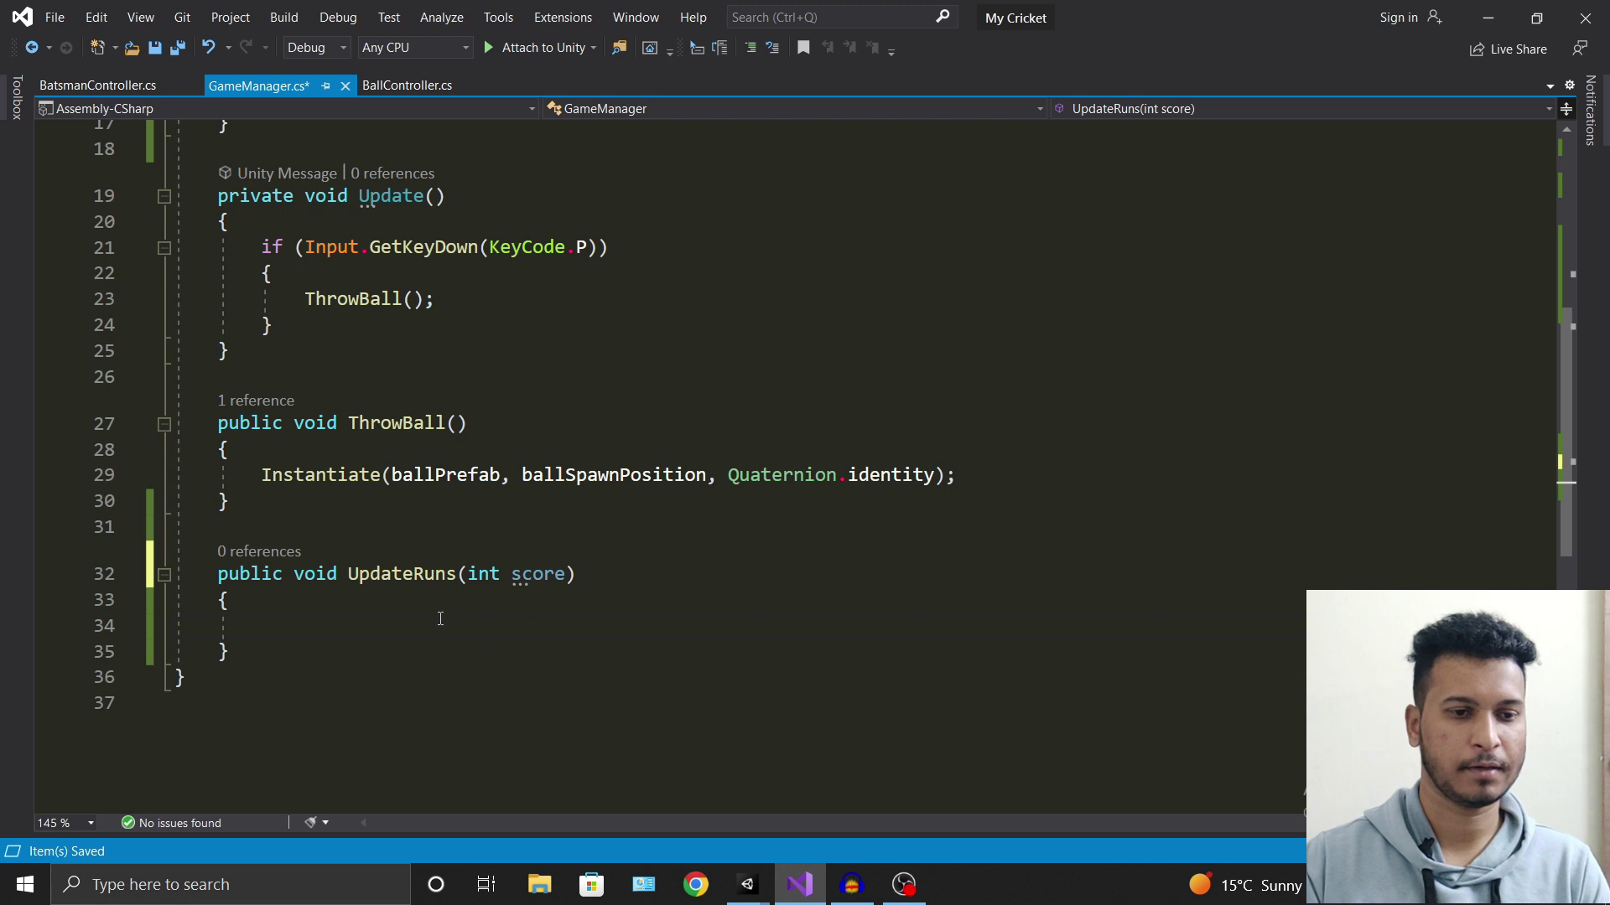
click(293, 633)
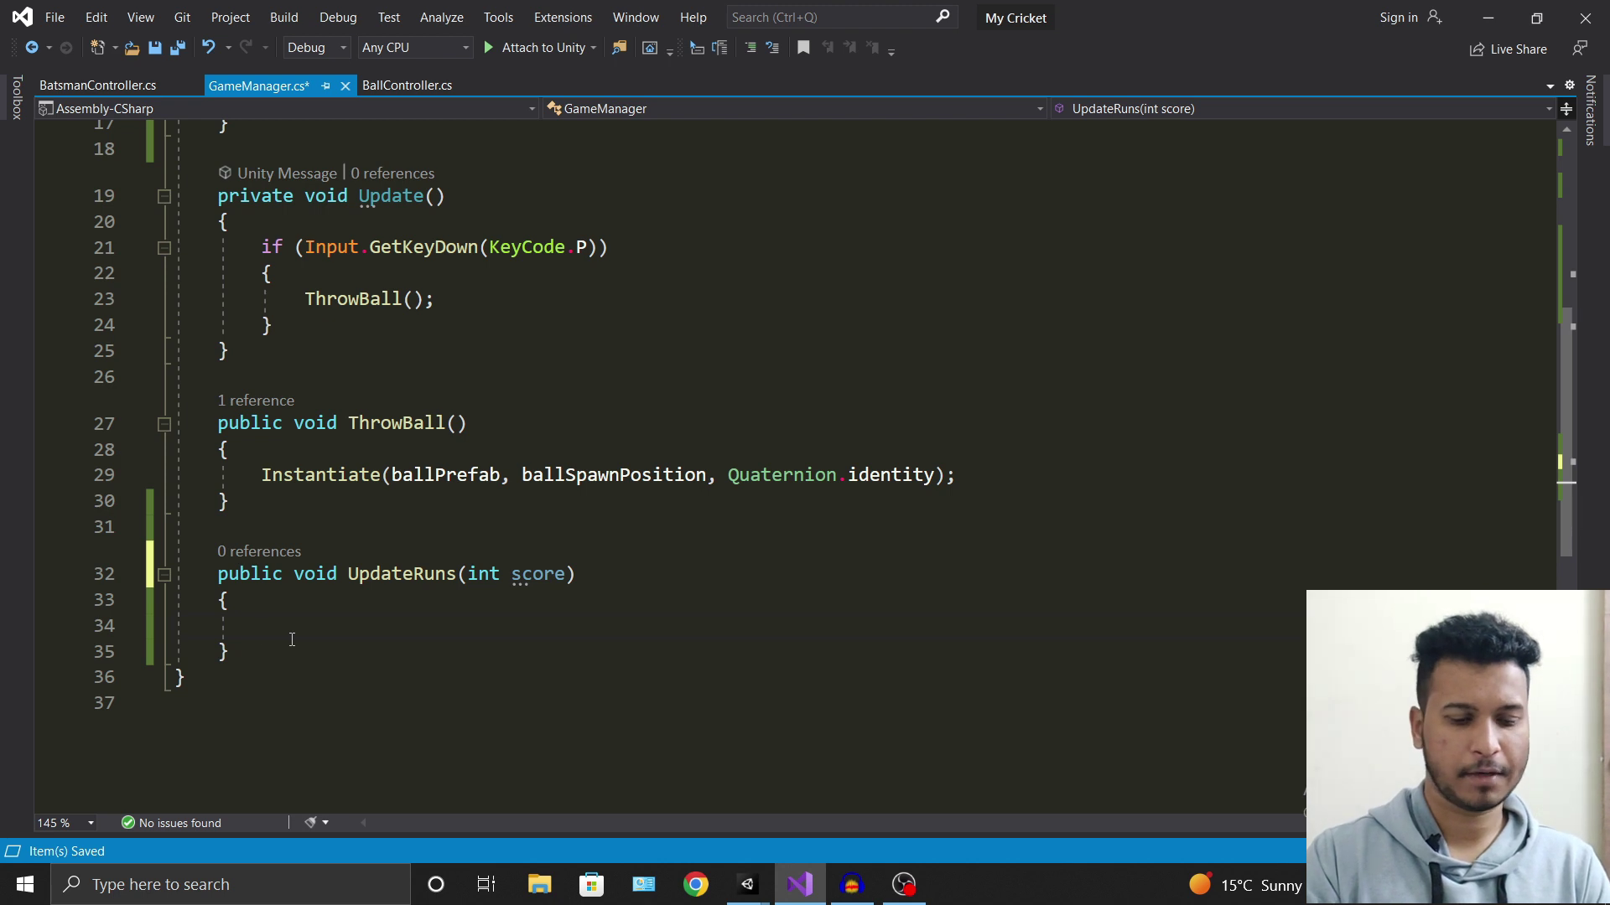
Declare a private int totalRuns field on a new line below runsText.
scroll(292, 640, up, 5)
scroll(376, 387, up, 1)
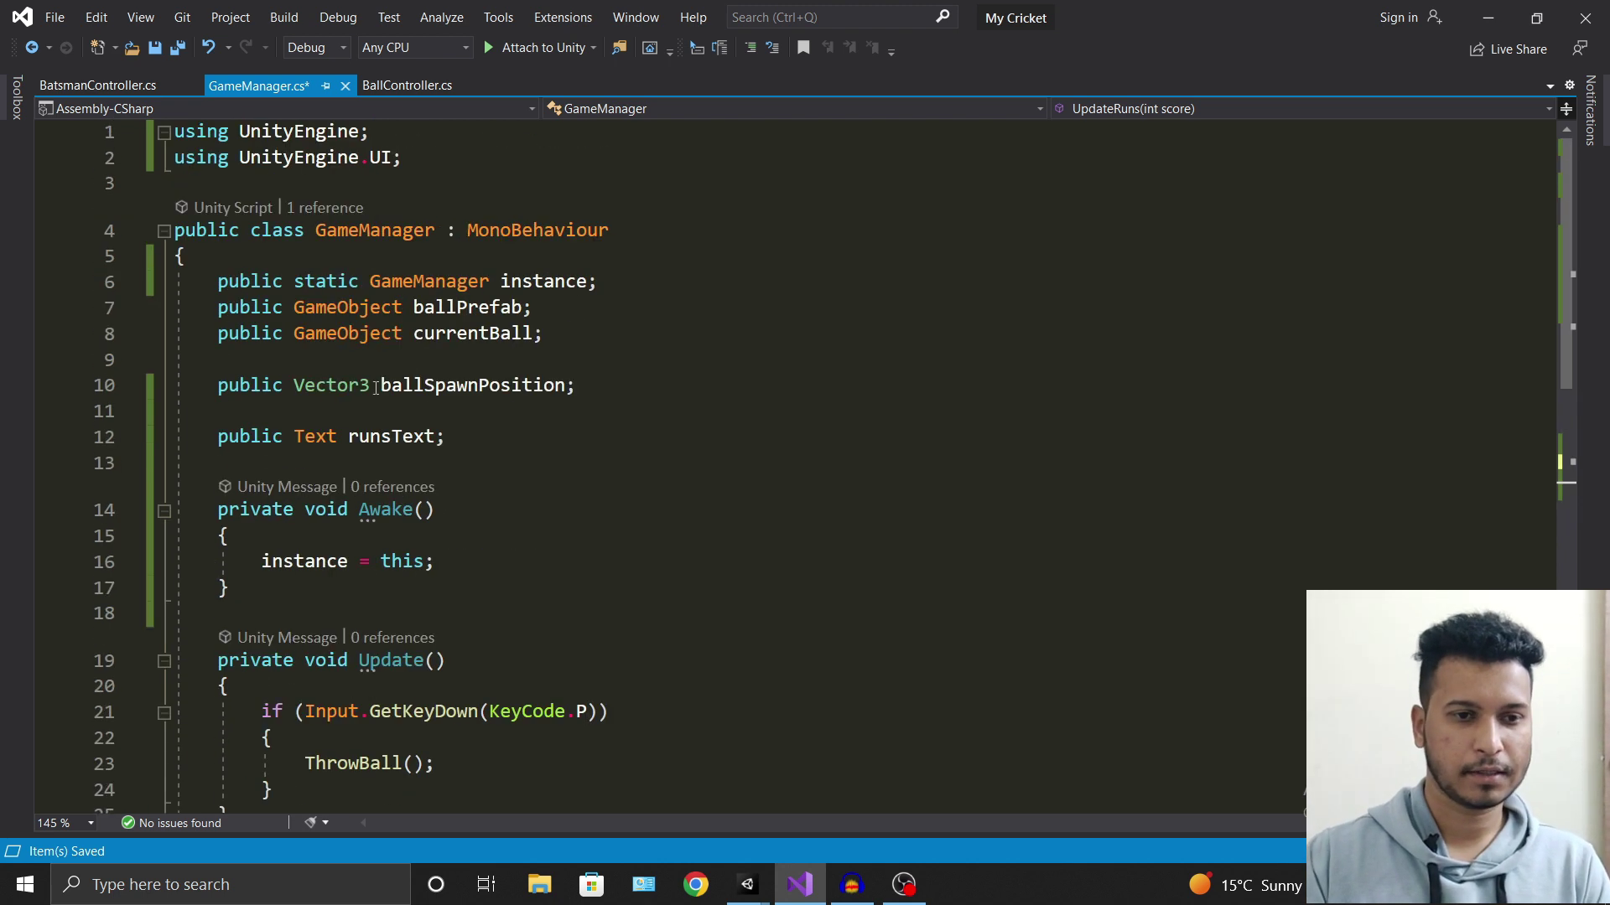
click(515, 422)
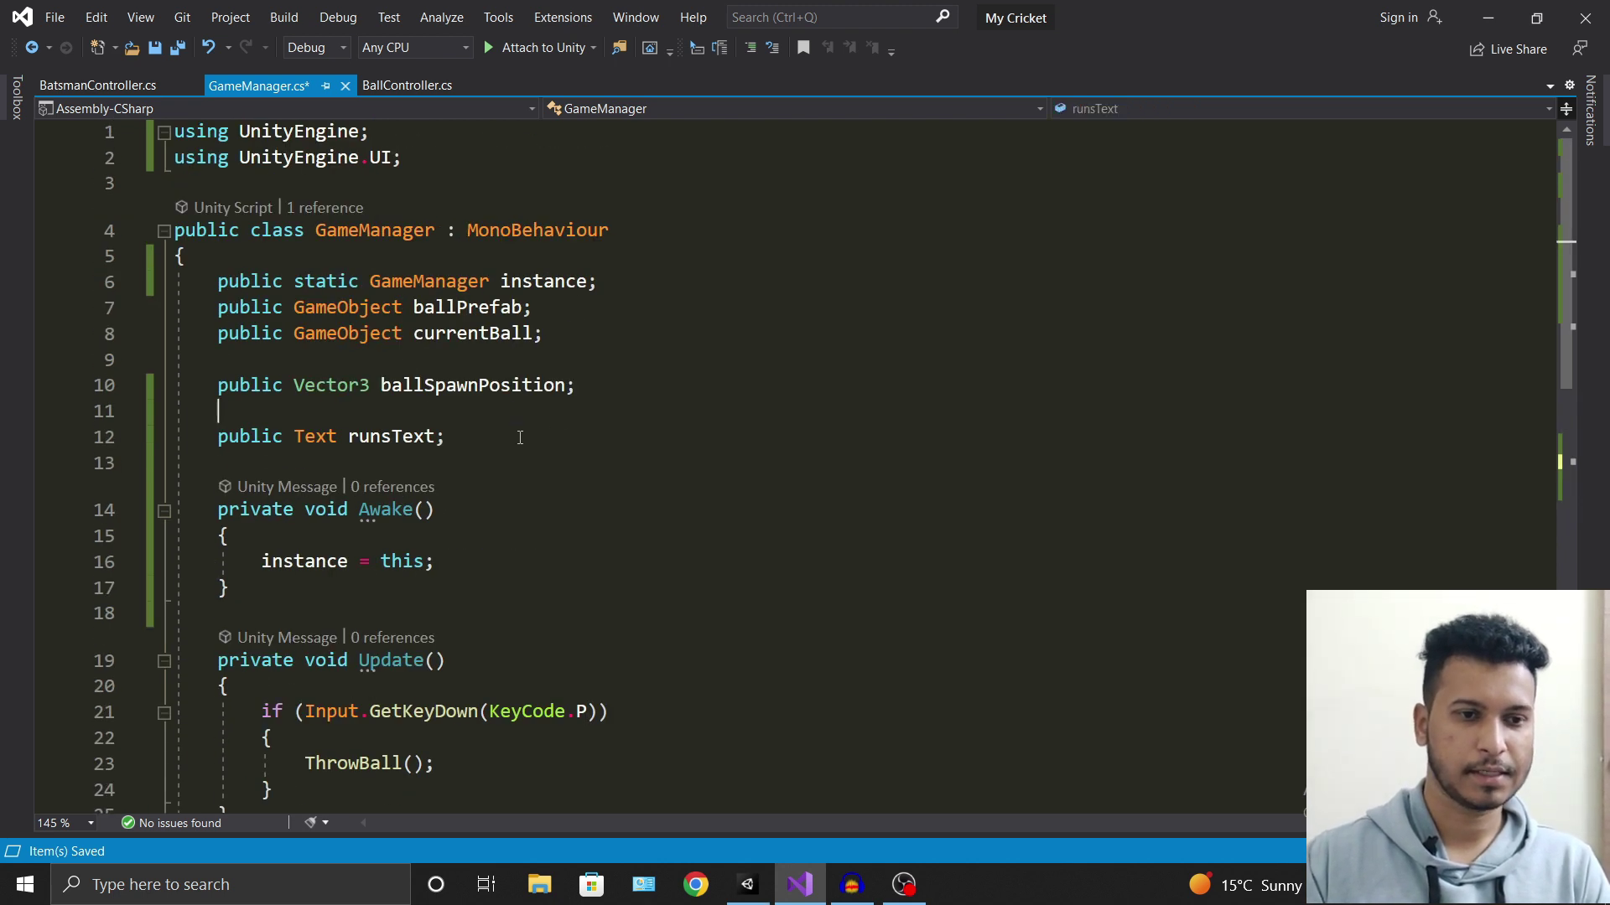
click(607, 444)
key(Return)
key(Return)
key(Up)
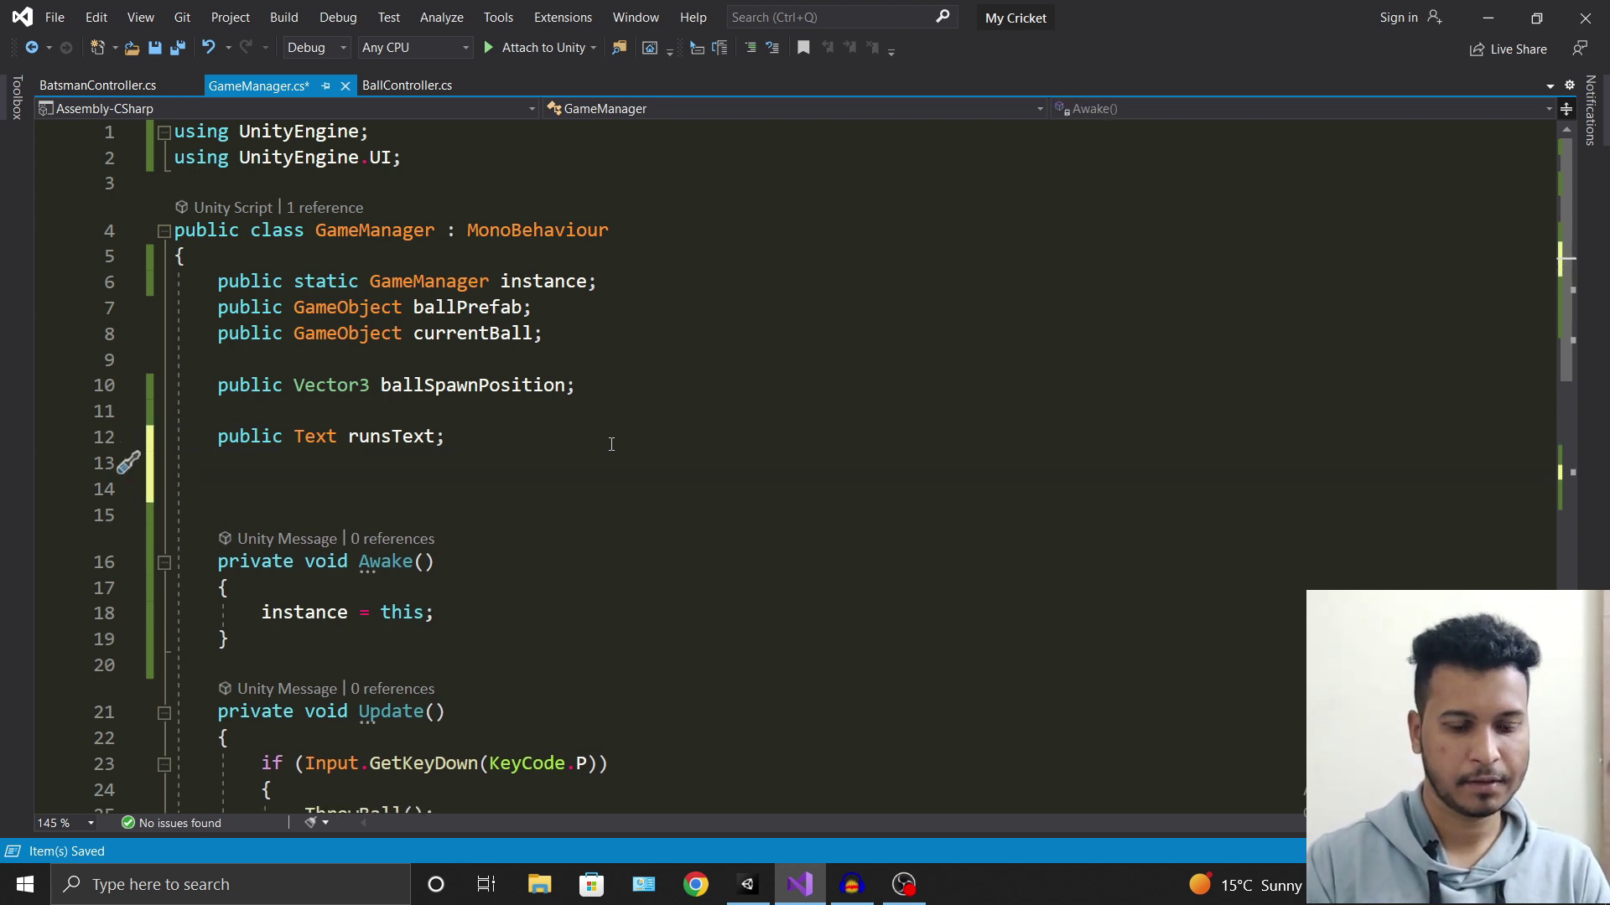
text(private int totalRuns;)
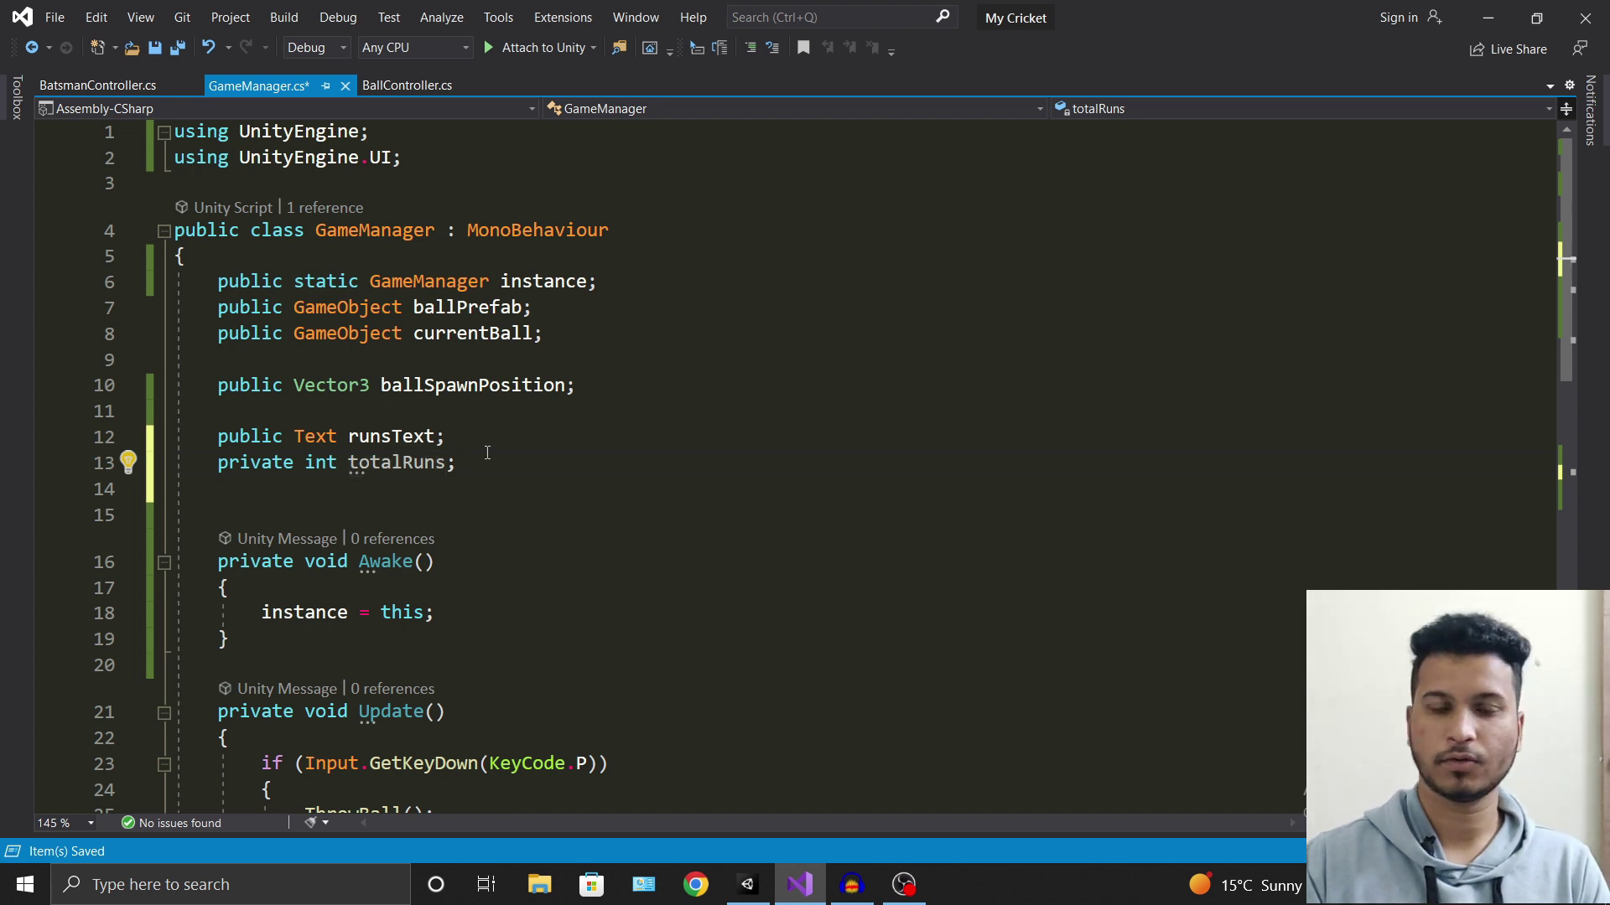
scroll(487, 452, down, 1)
scroll(487, 453, down, 3)
scroll(487, 452, down, 4)
Write totalRuns = totalRuns + score; inside UpdateRuns.
click(248, 421)
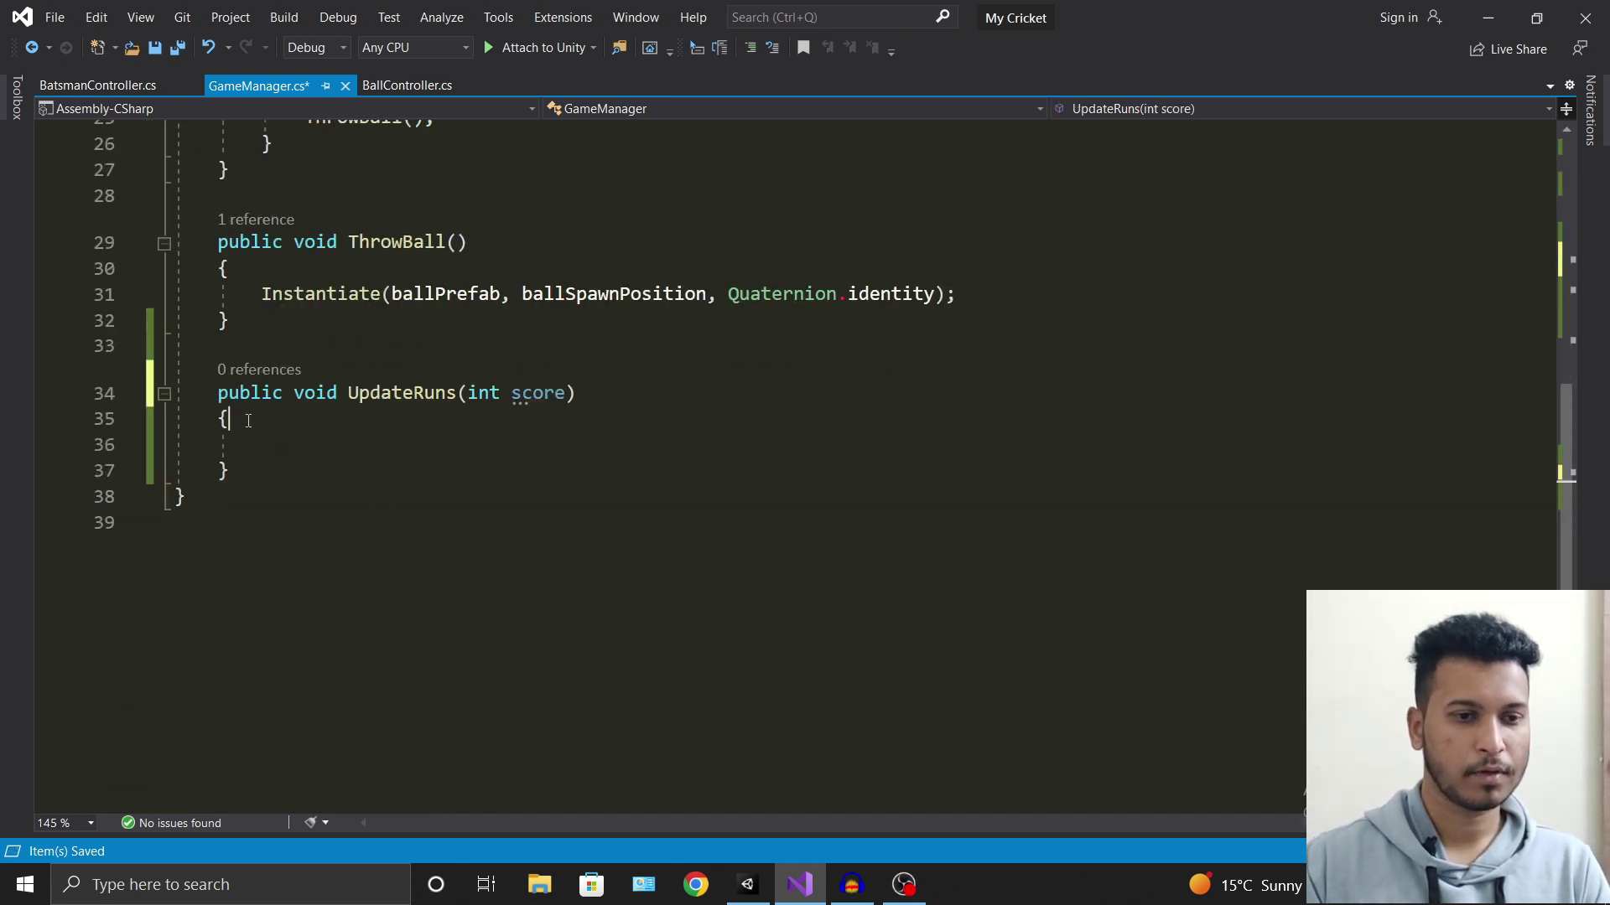
text(tot)
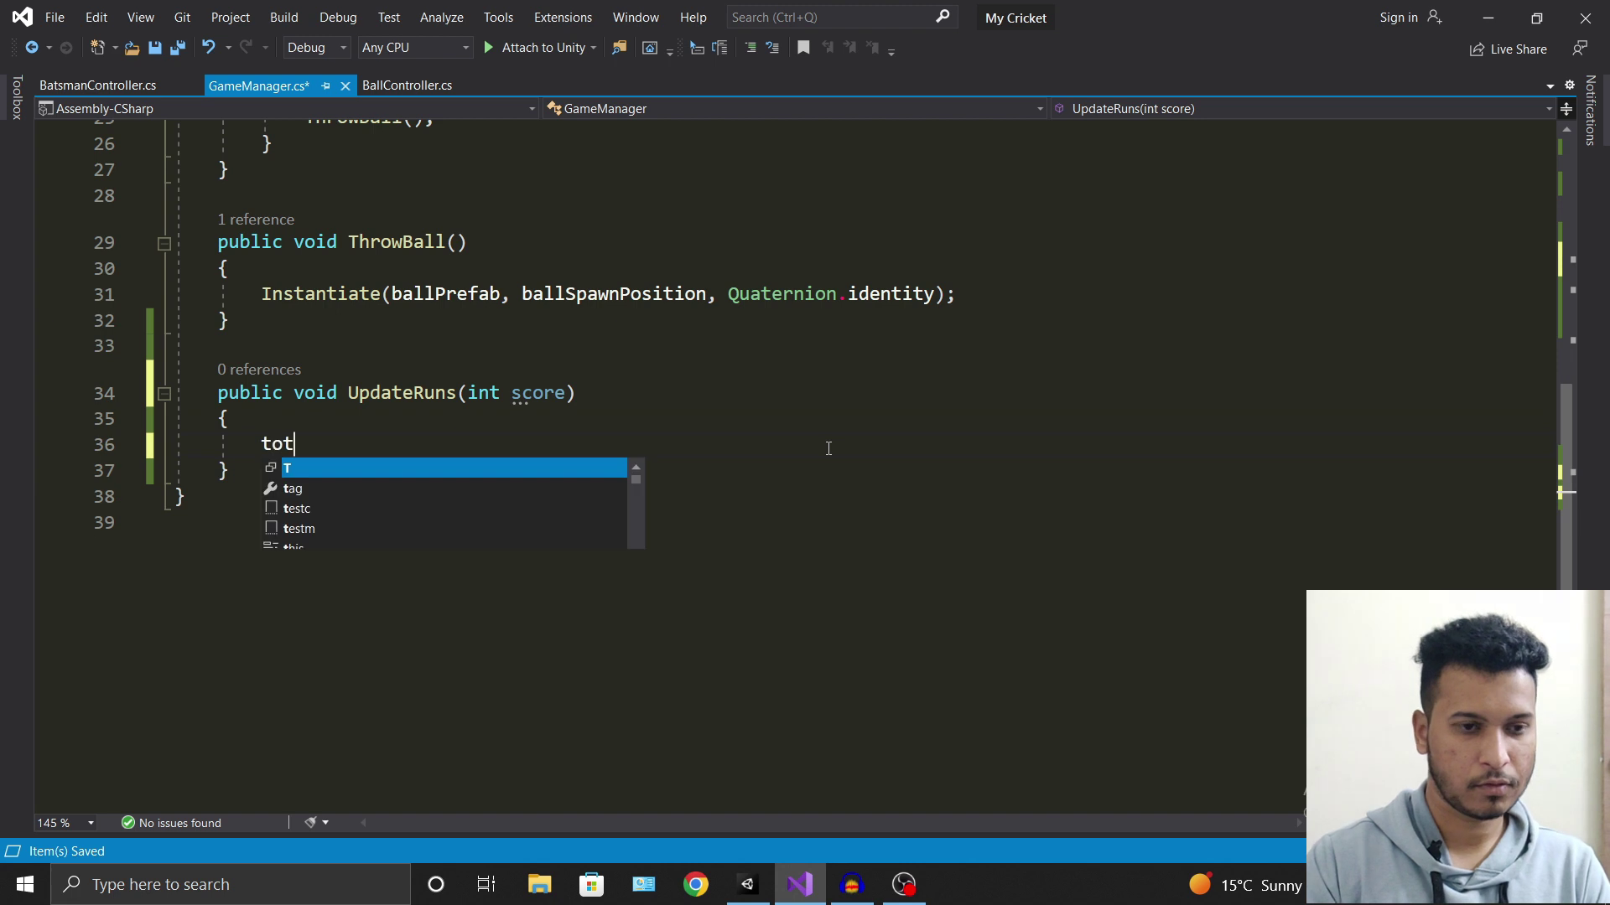
text(alRuns = total)
key(Tab)
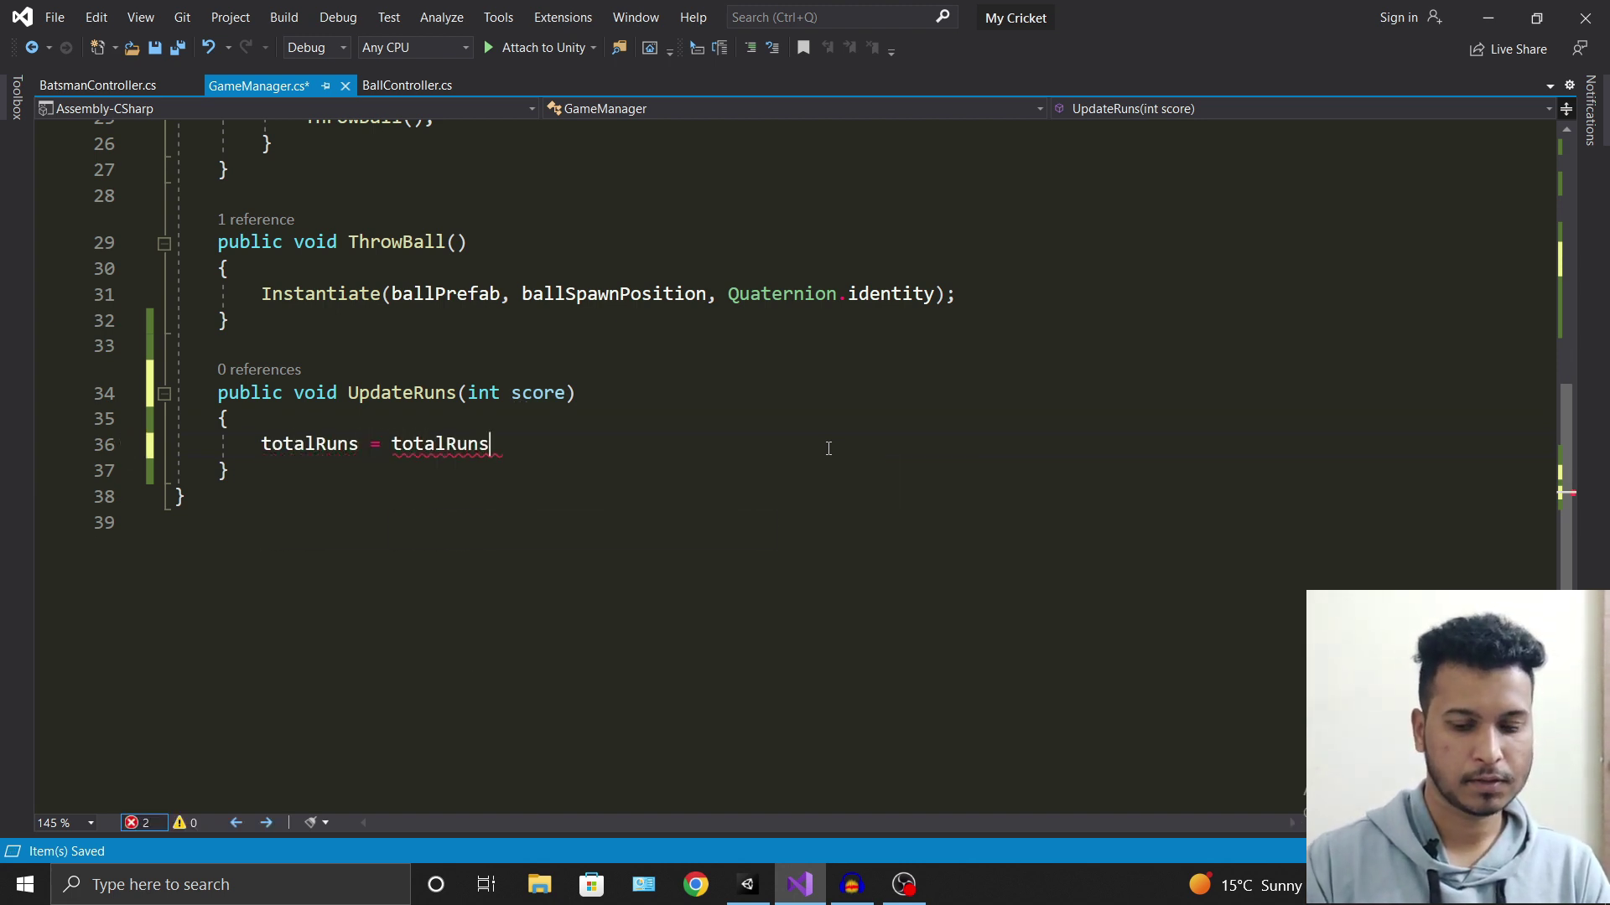
text( + s)
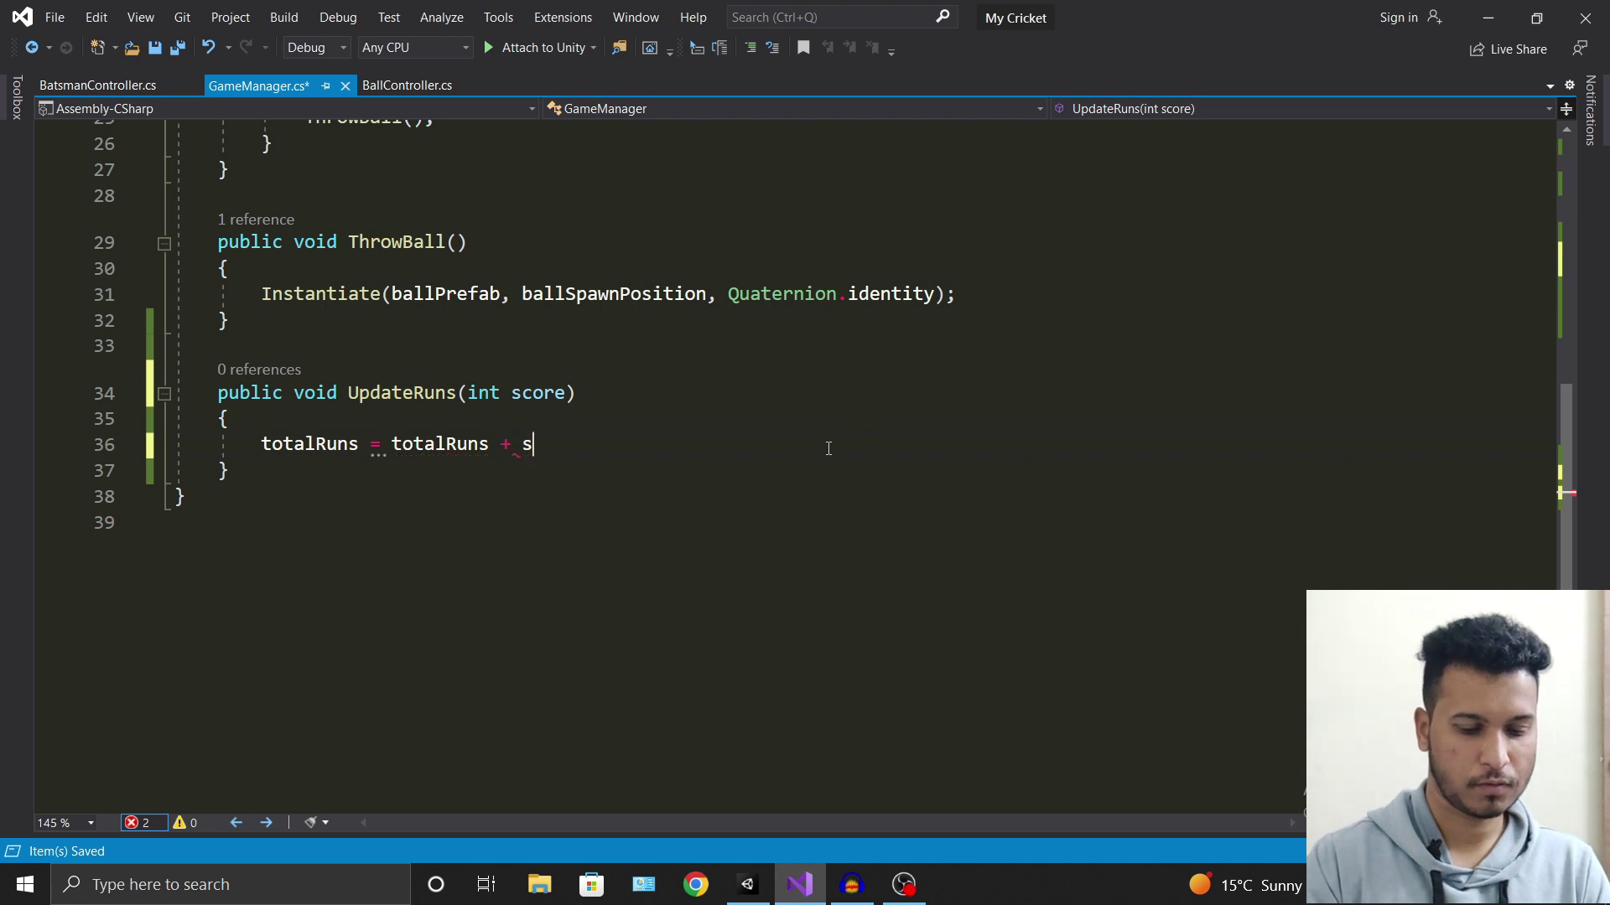
text(core)
key(Tab)
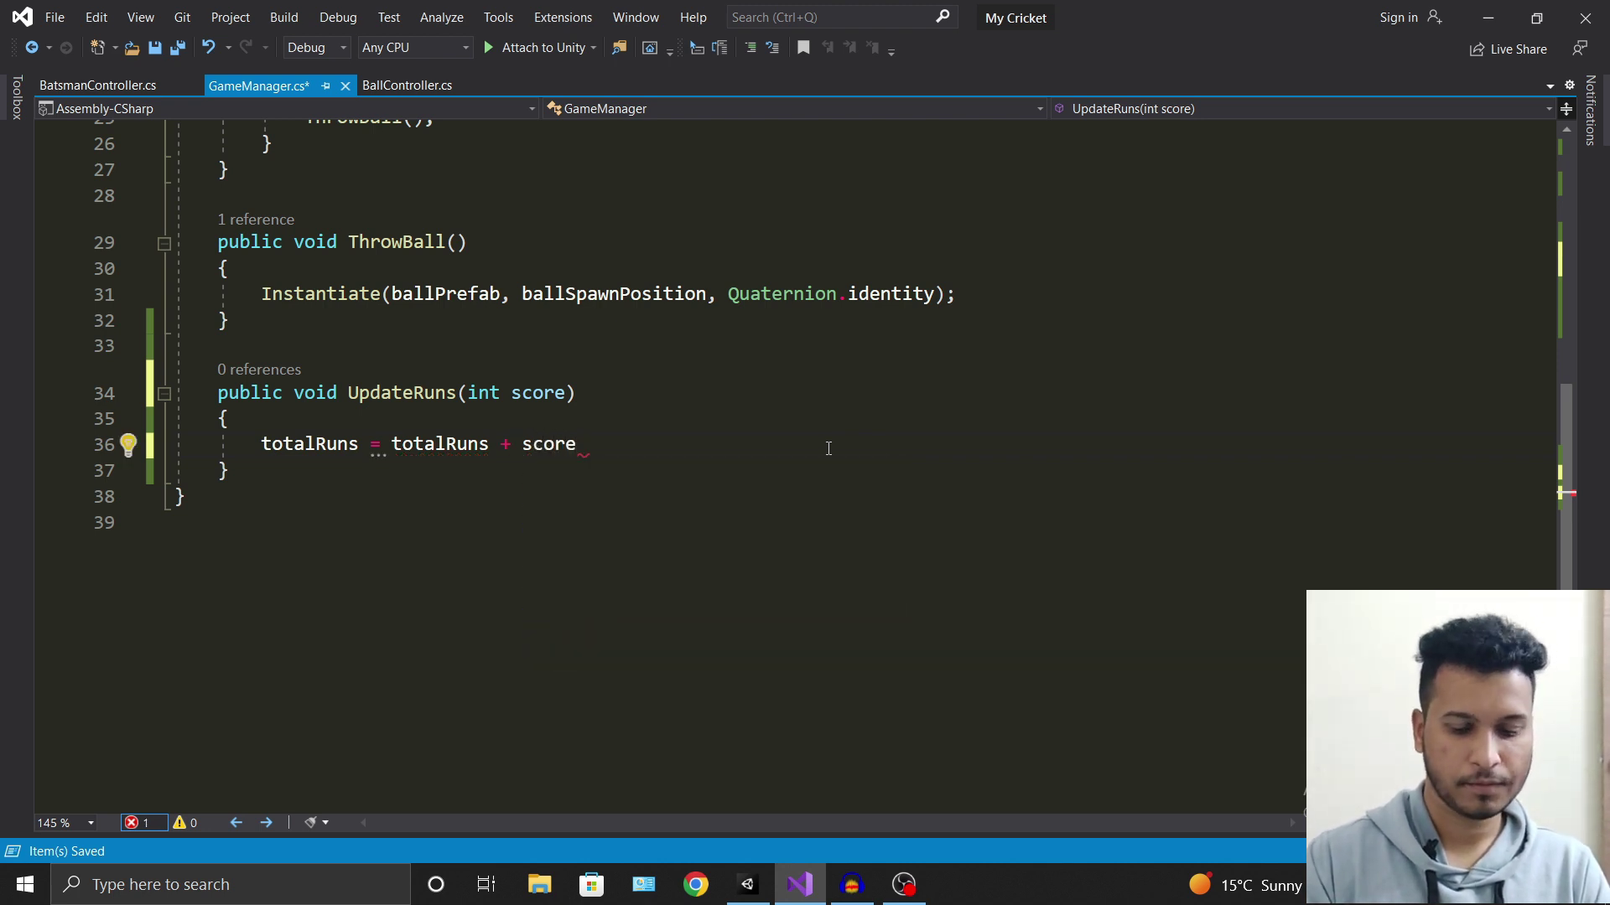
text(;)
key(Return)
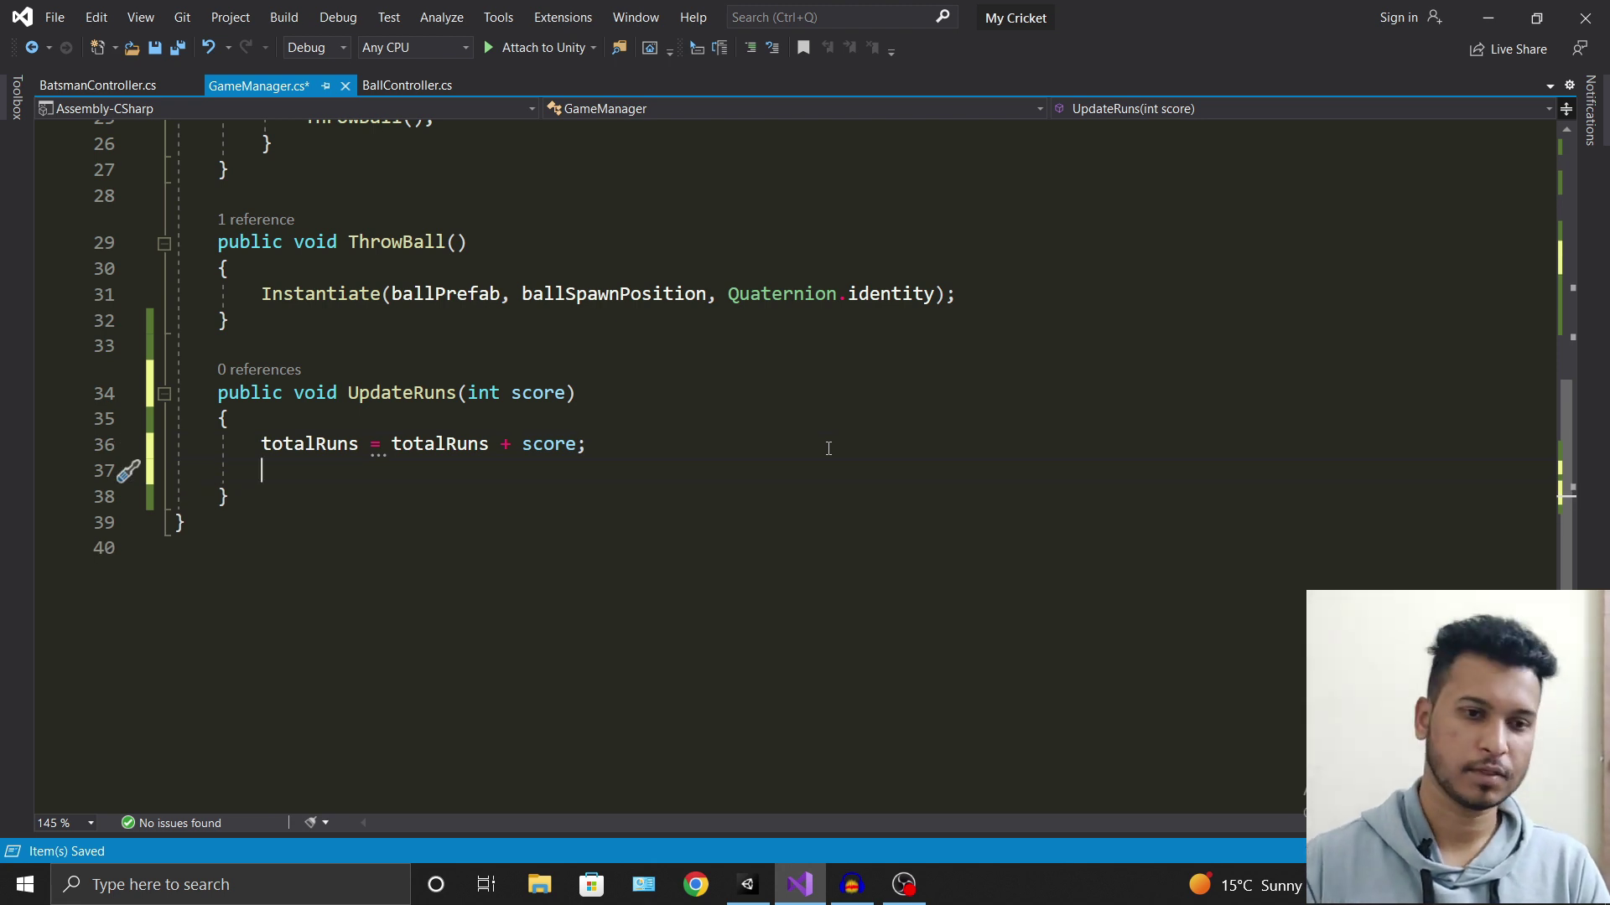
Initialise the field as private int totalRuns = 0 and save GameManager.cs.
scroll(828, 448, up, 3)
scroll(828, 449, up, 2)
scroll(827, 445, up, 2)
click(483, 388)
key(Left)
text(0)
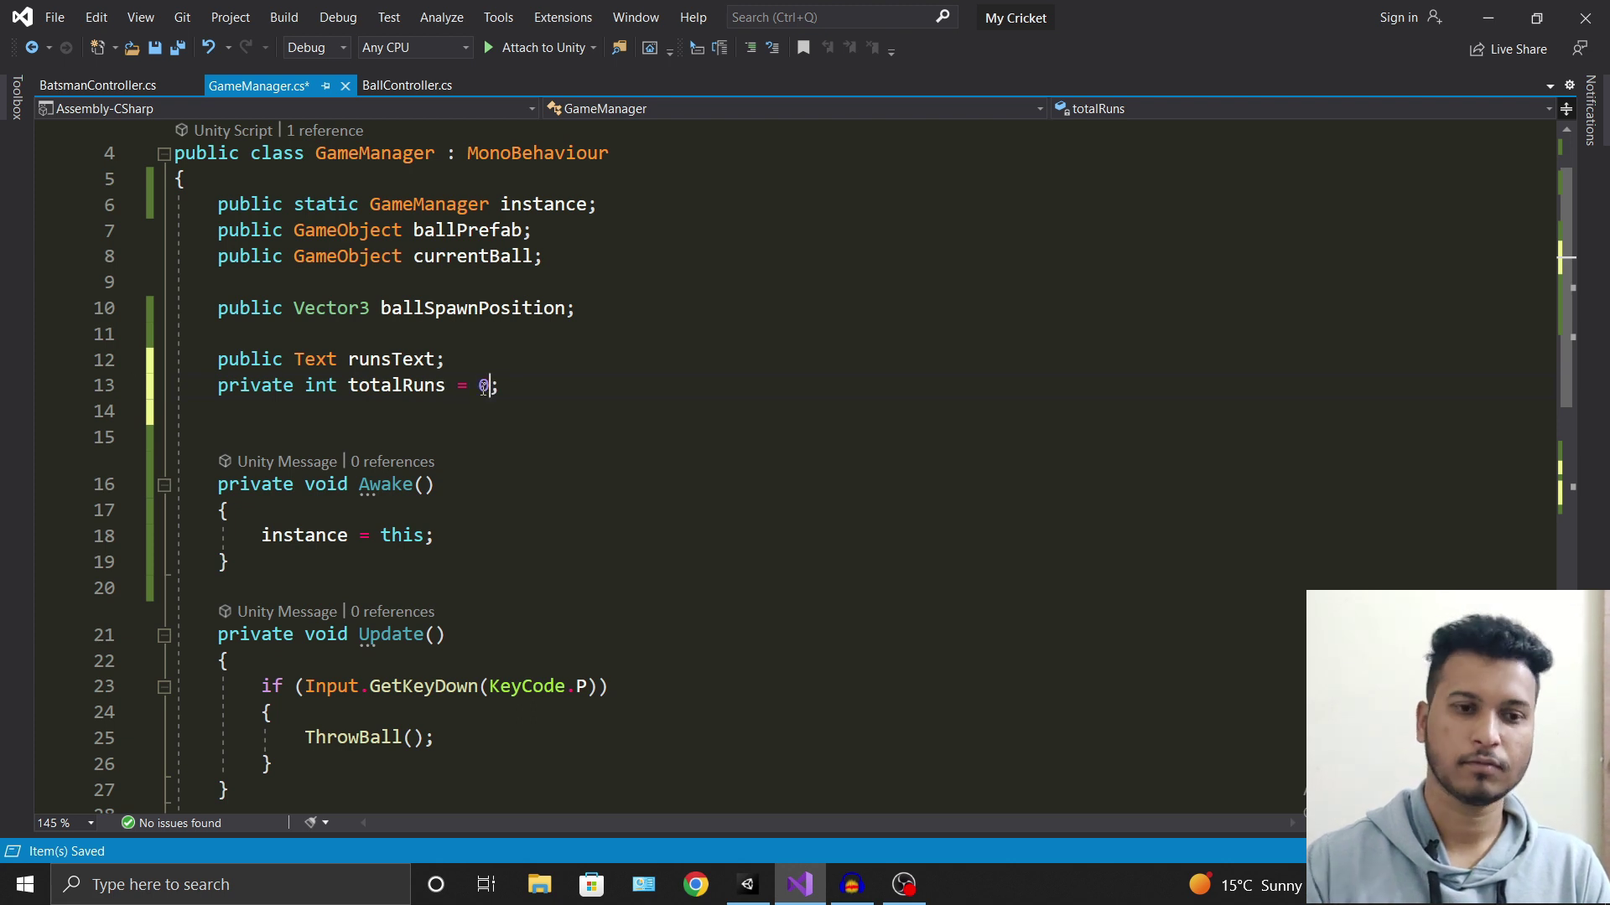
click(548, 382)
key(ctrl+s)
Walk through the parts of the totalRuns = totalRuns + score statement.
scroll(553, 402, down, 3)
scroll(560, 422, down, 5)
click(573, 399)
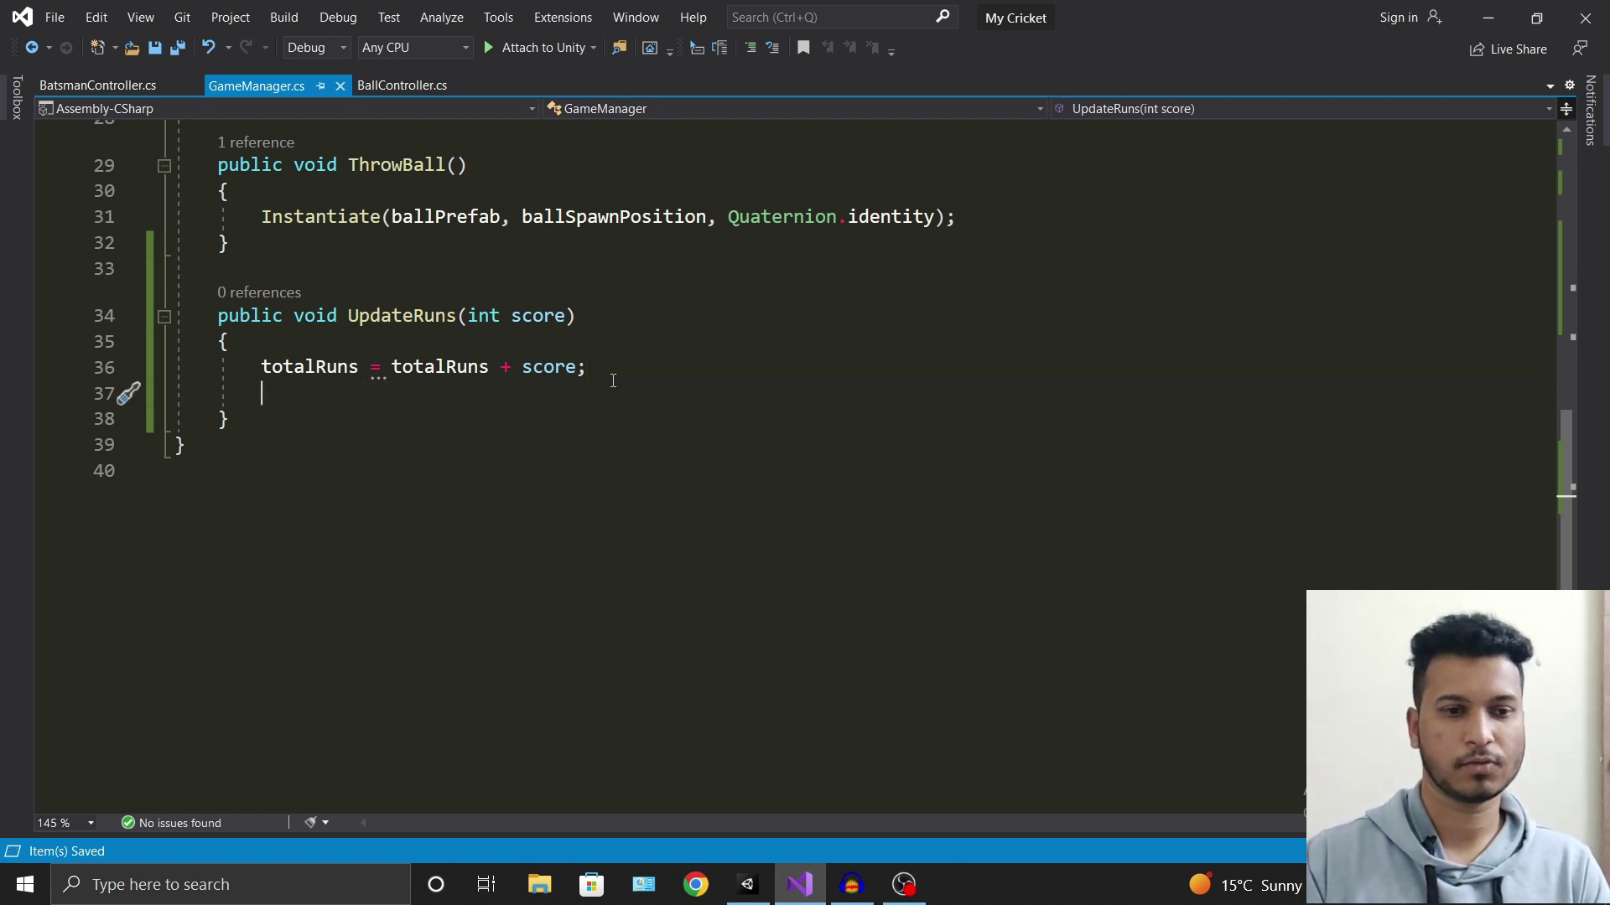
click(315, 369)
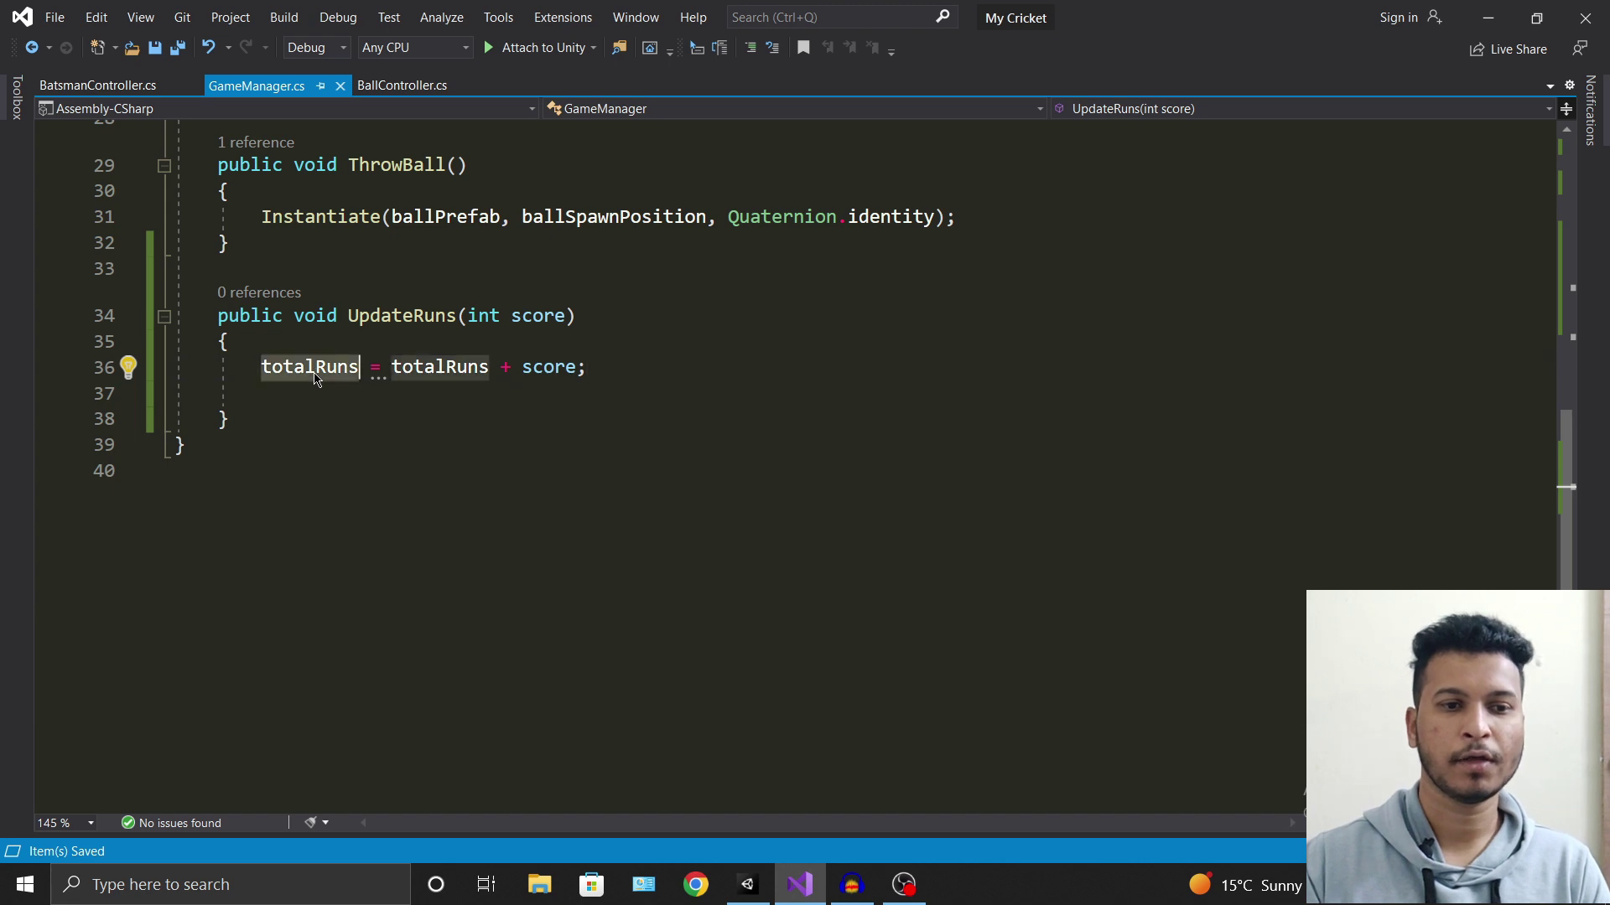
click(425, 369)
click(571, 370)
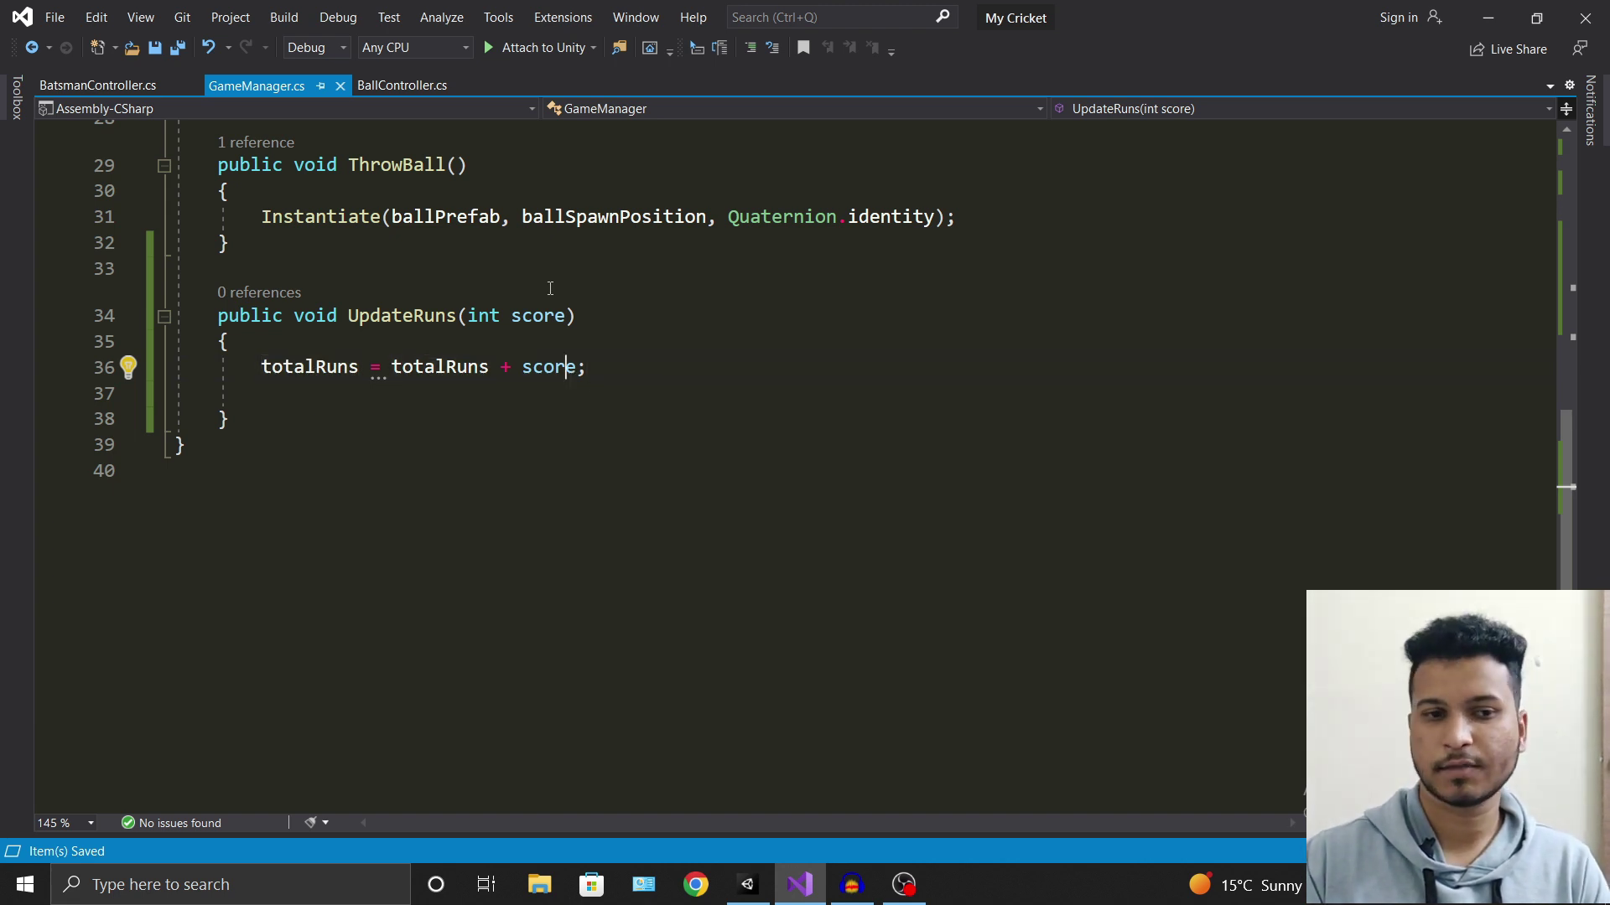
click(316, 366)
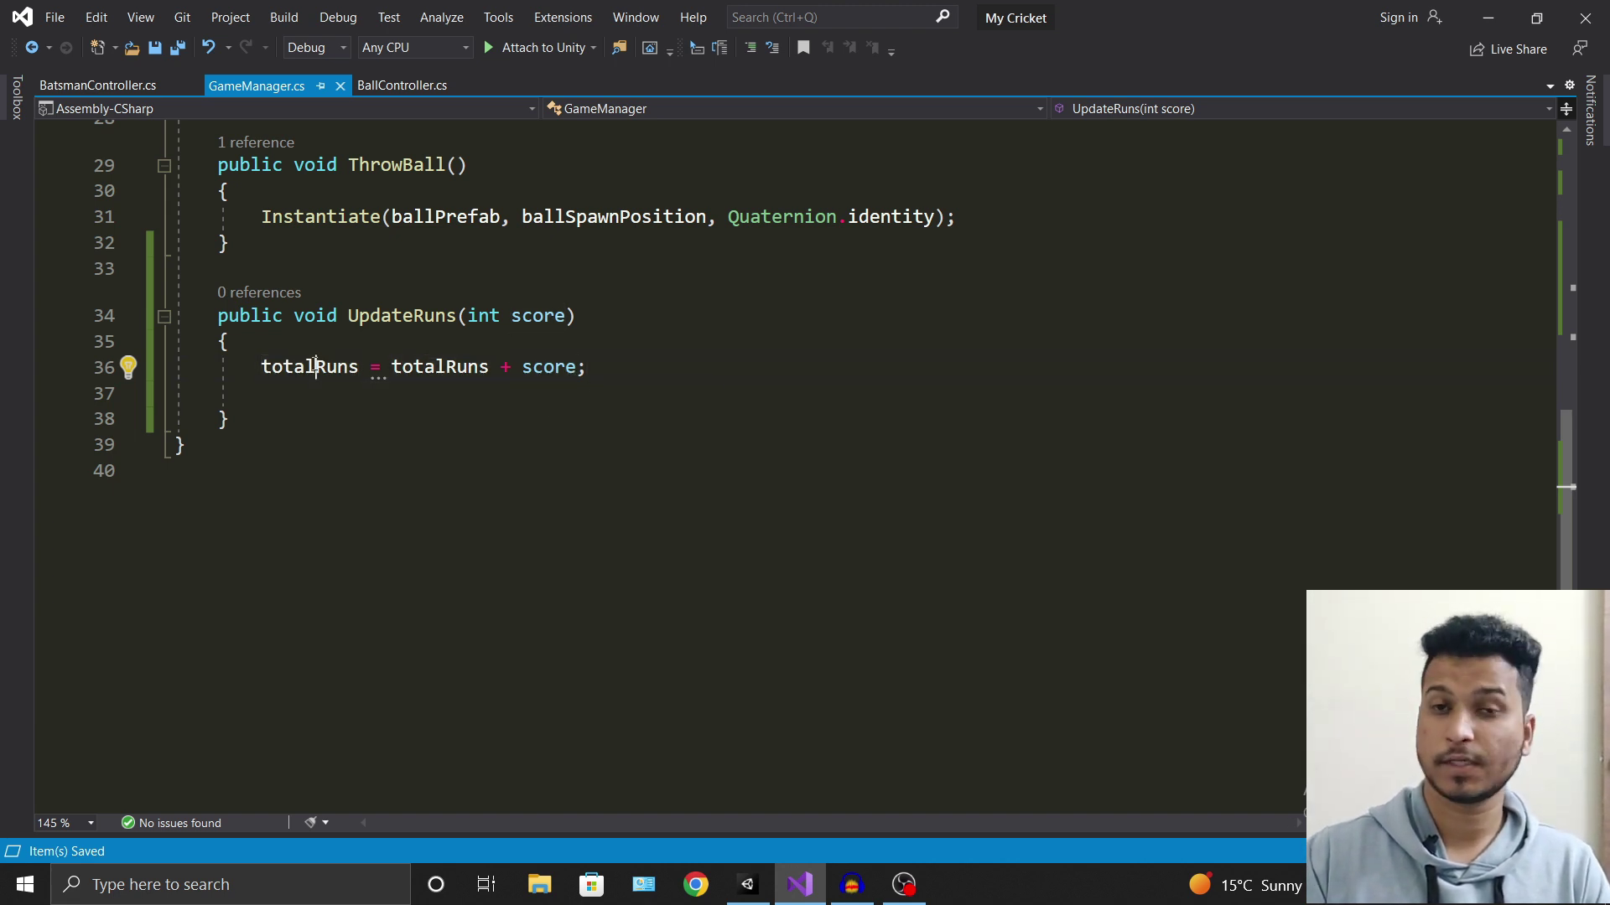
click(316, 418)
click(309, 394)
scroll(803, 405, up, 3)
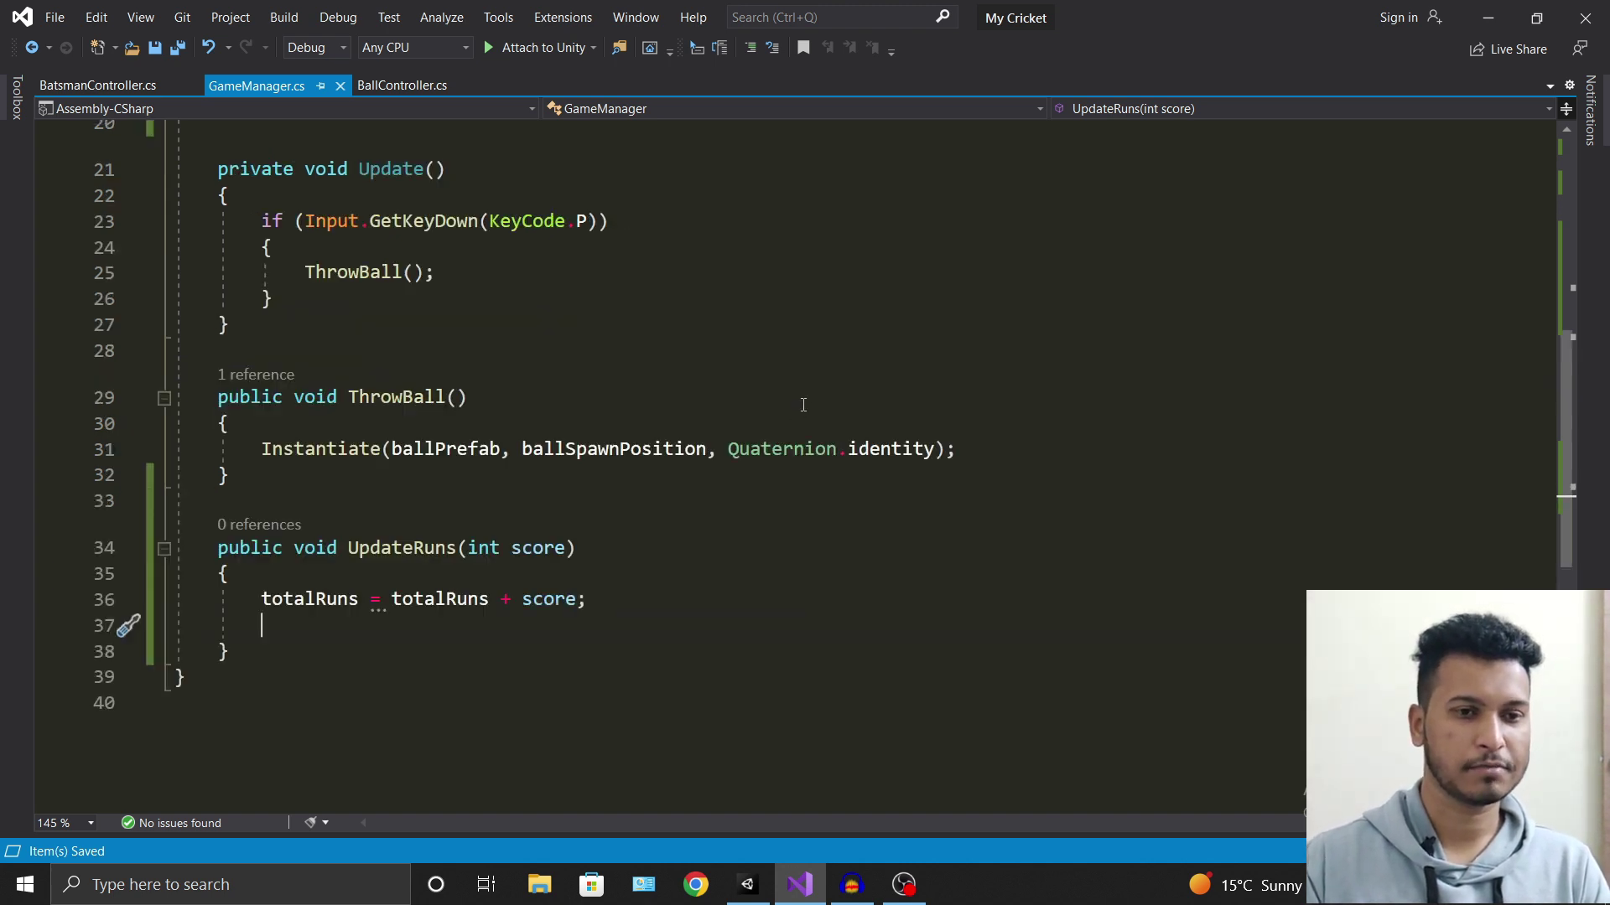
scroll(803, 405, up, 6)
Write runsText = "Runs - " + totalRuns; on UpdateRuns' empty line.
click(380, 428)
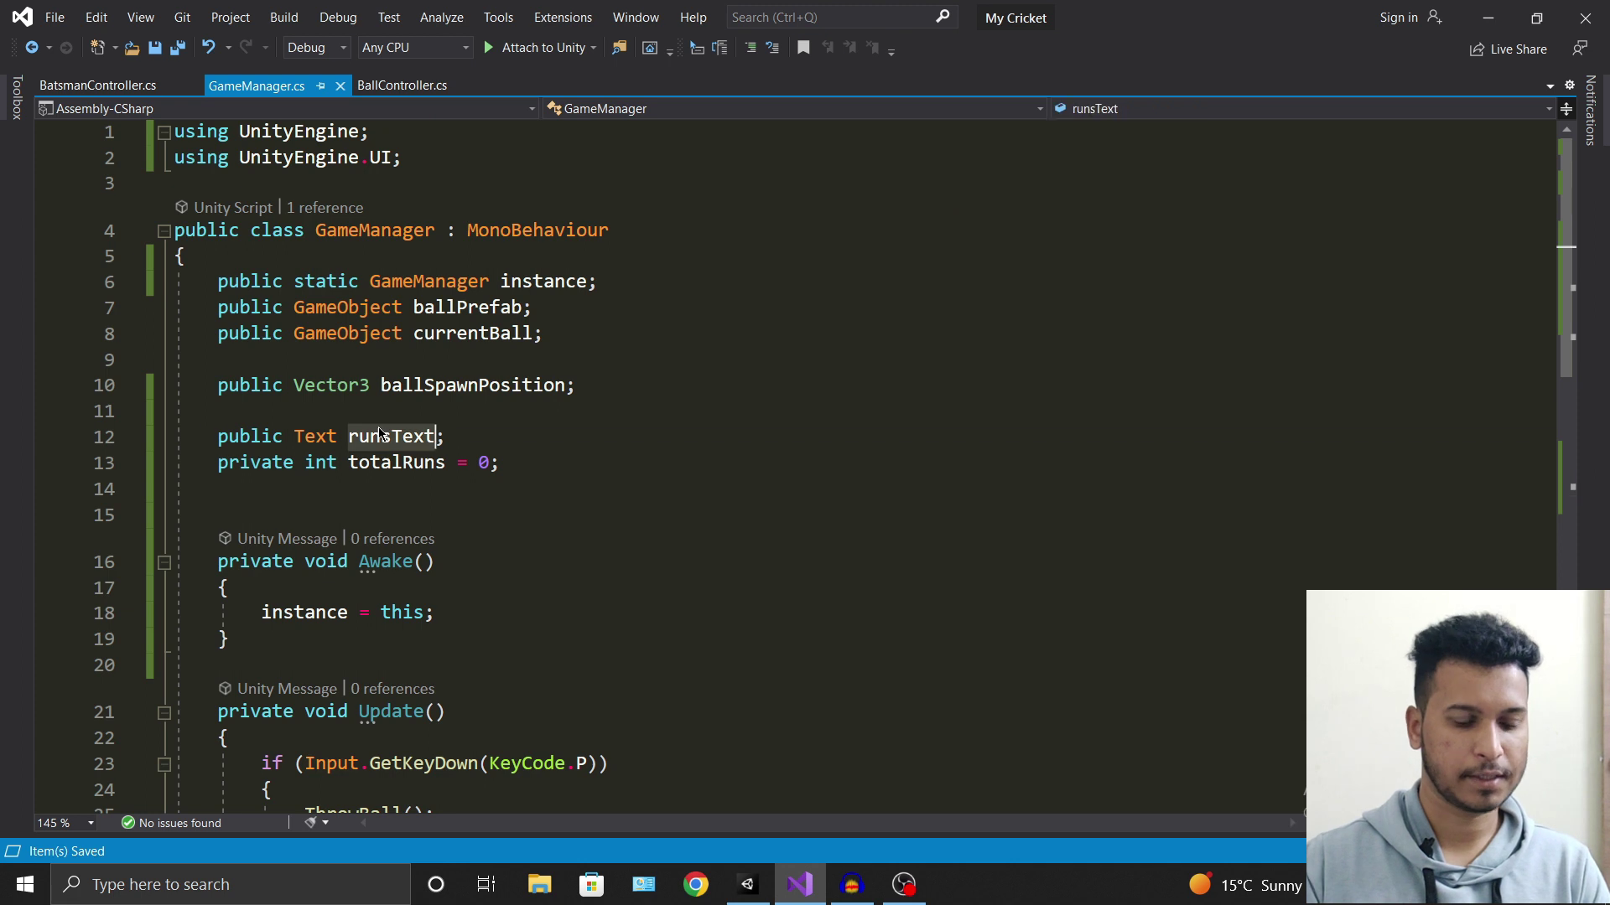
scroll(555, 486, down, 6)
scroll(555, 486, down, 1)
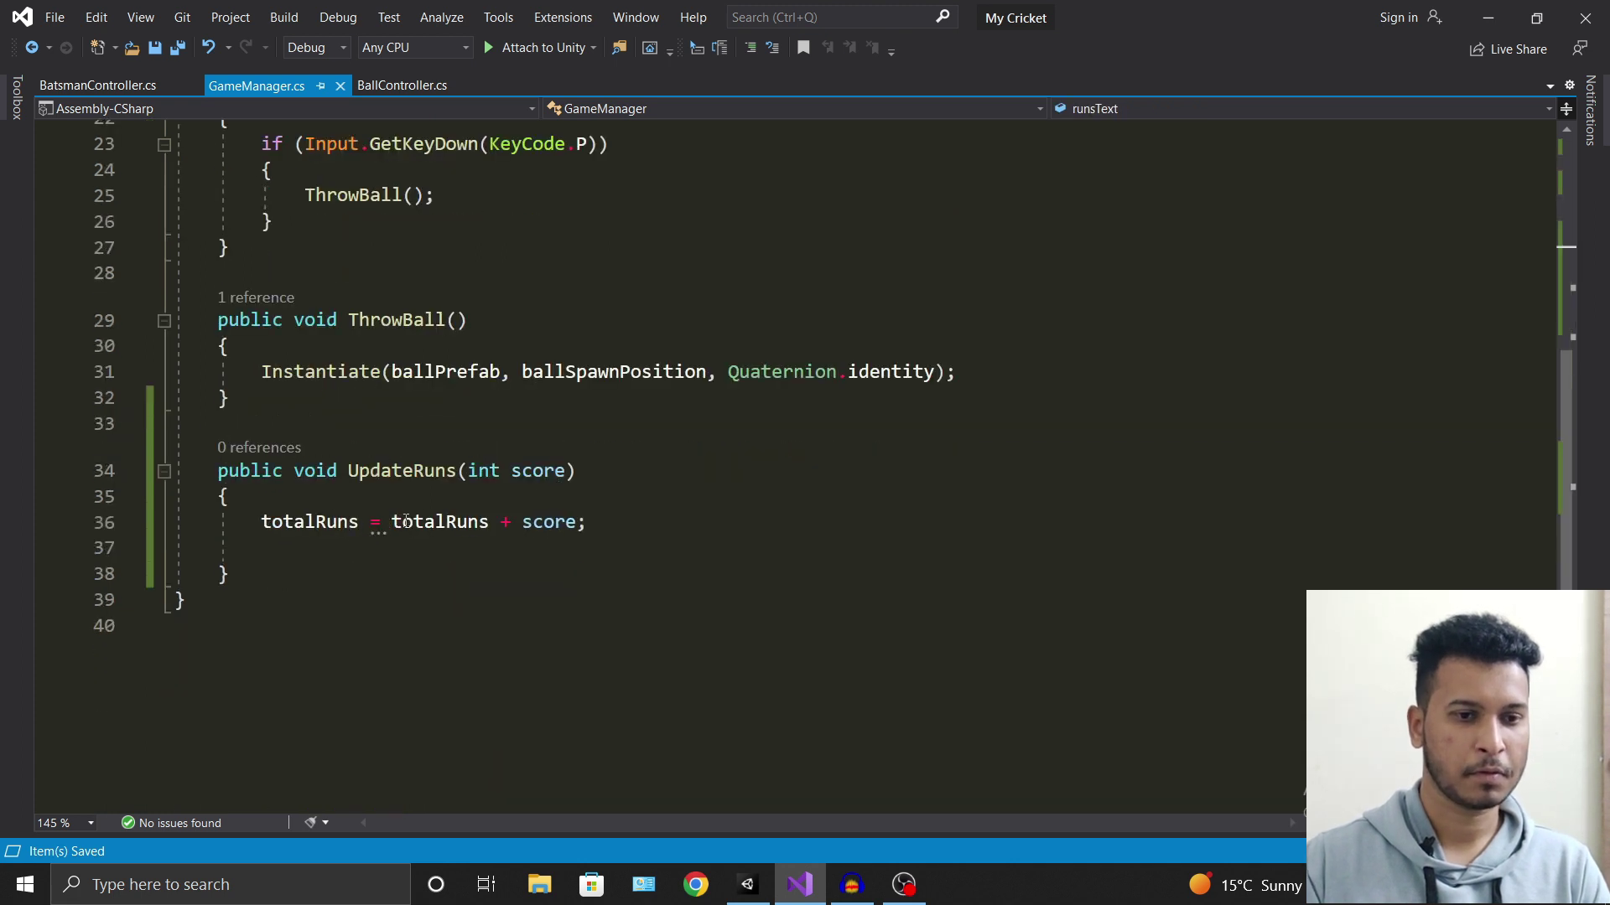
click(312, 550)
text(runsText)
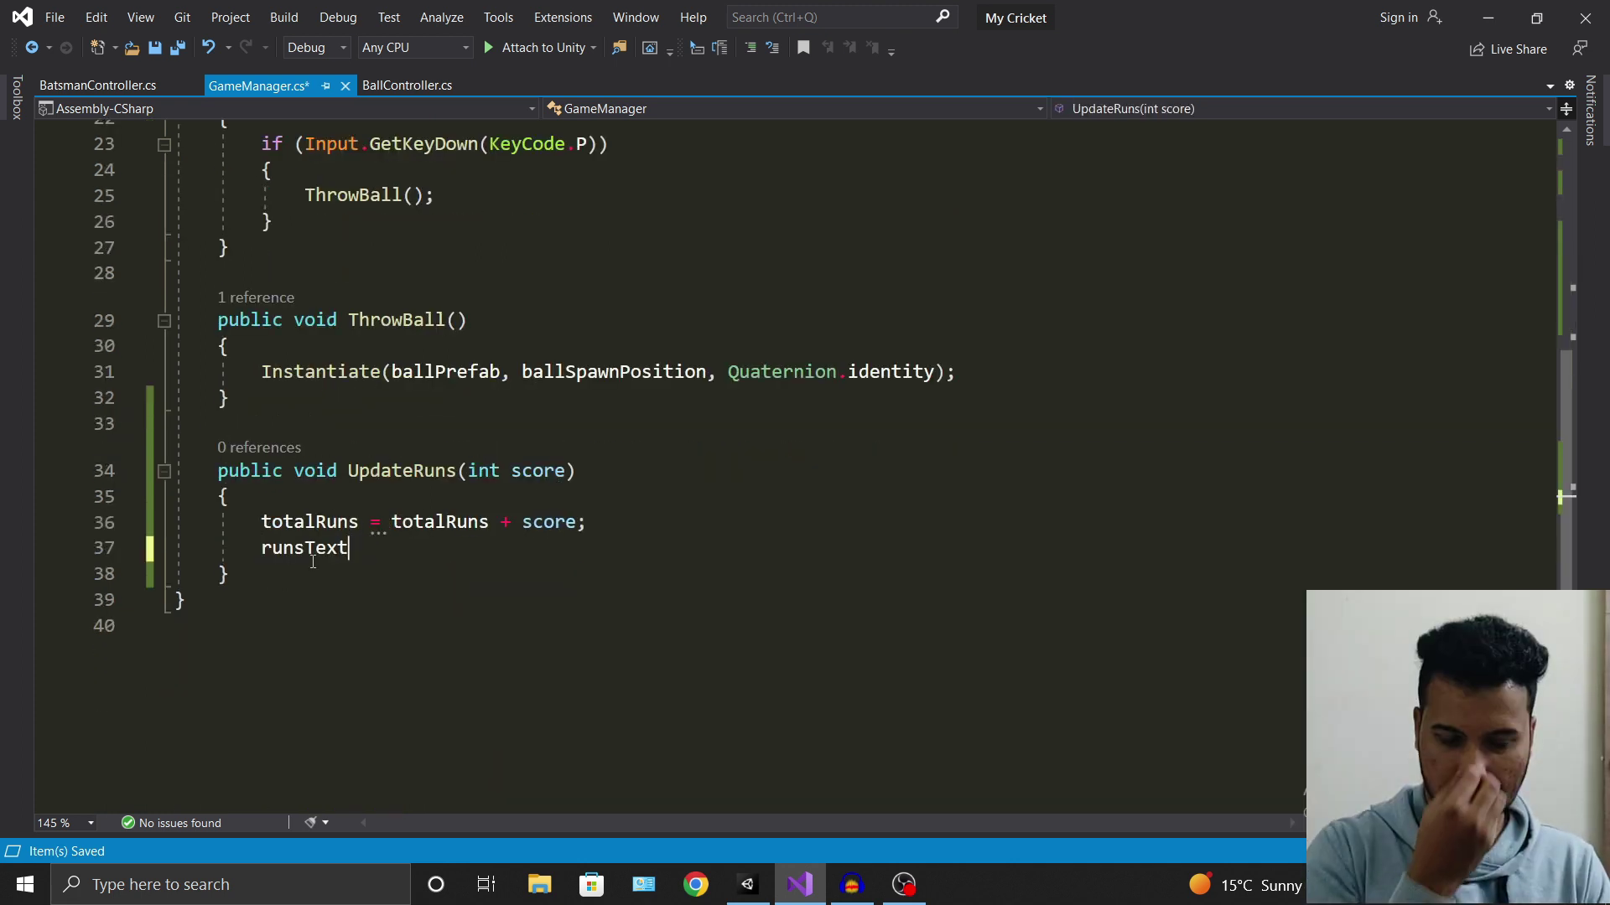
text( =)
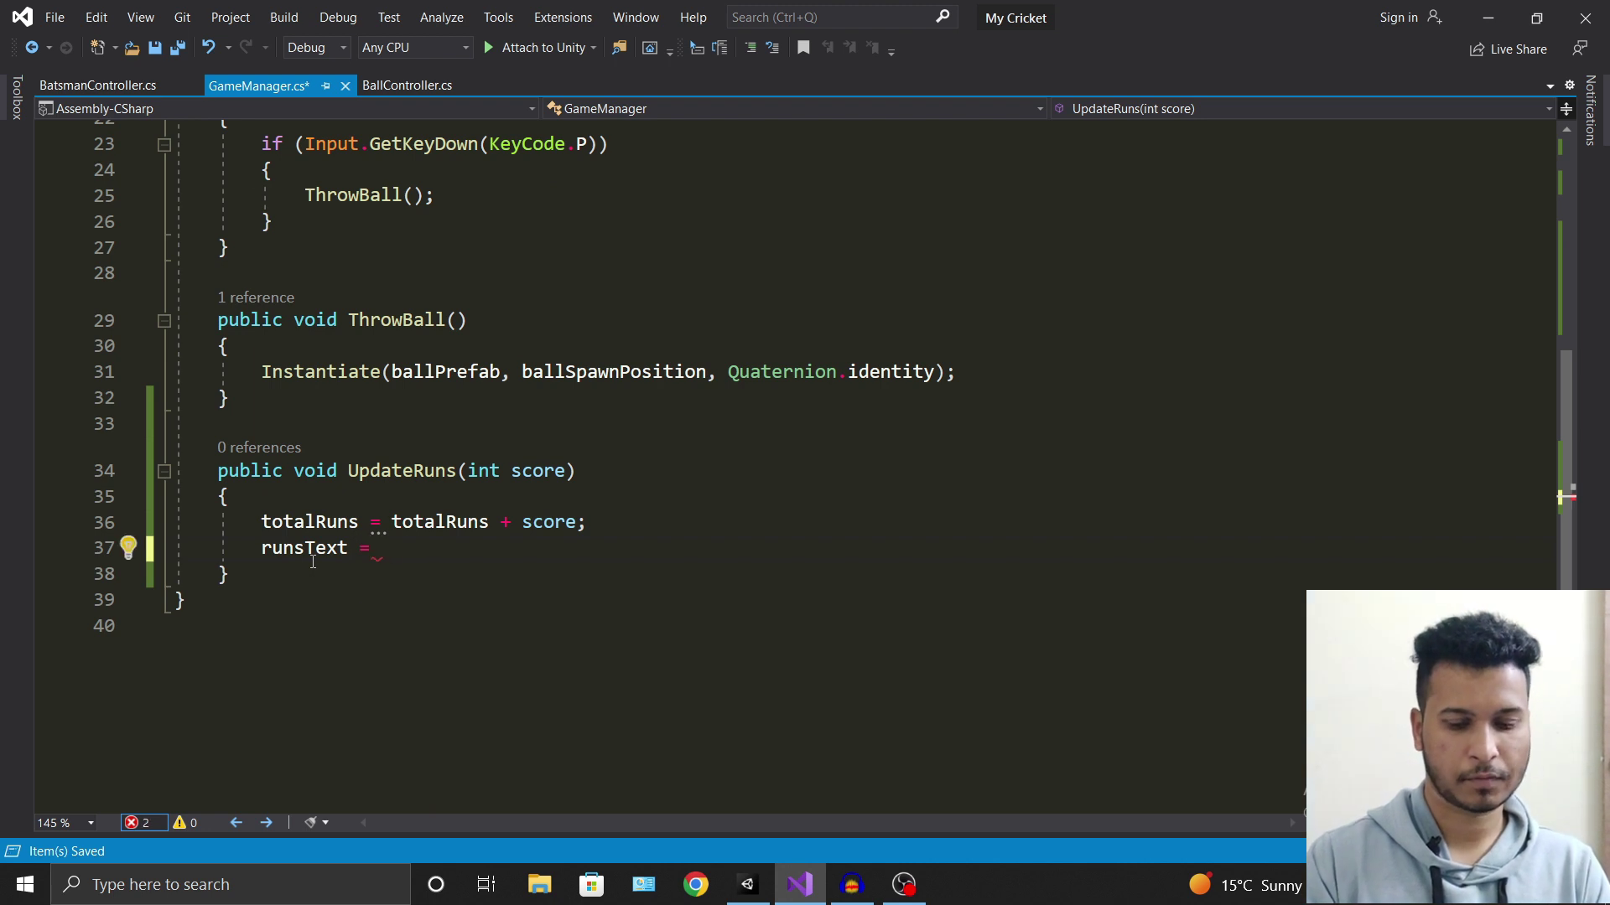
text(""total)
key(BackSpace)
key(BackSpace)
key(BackSpace)
key(BackSpace)
text(Runs - " + )
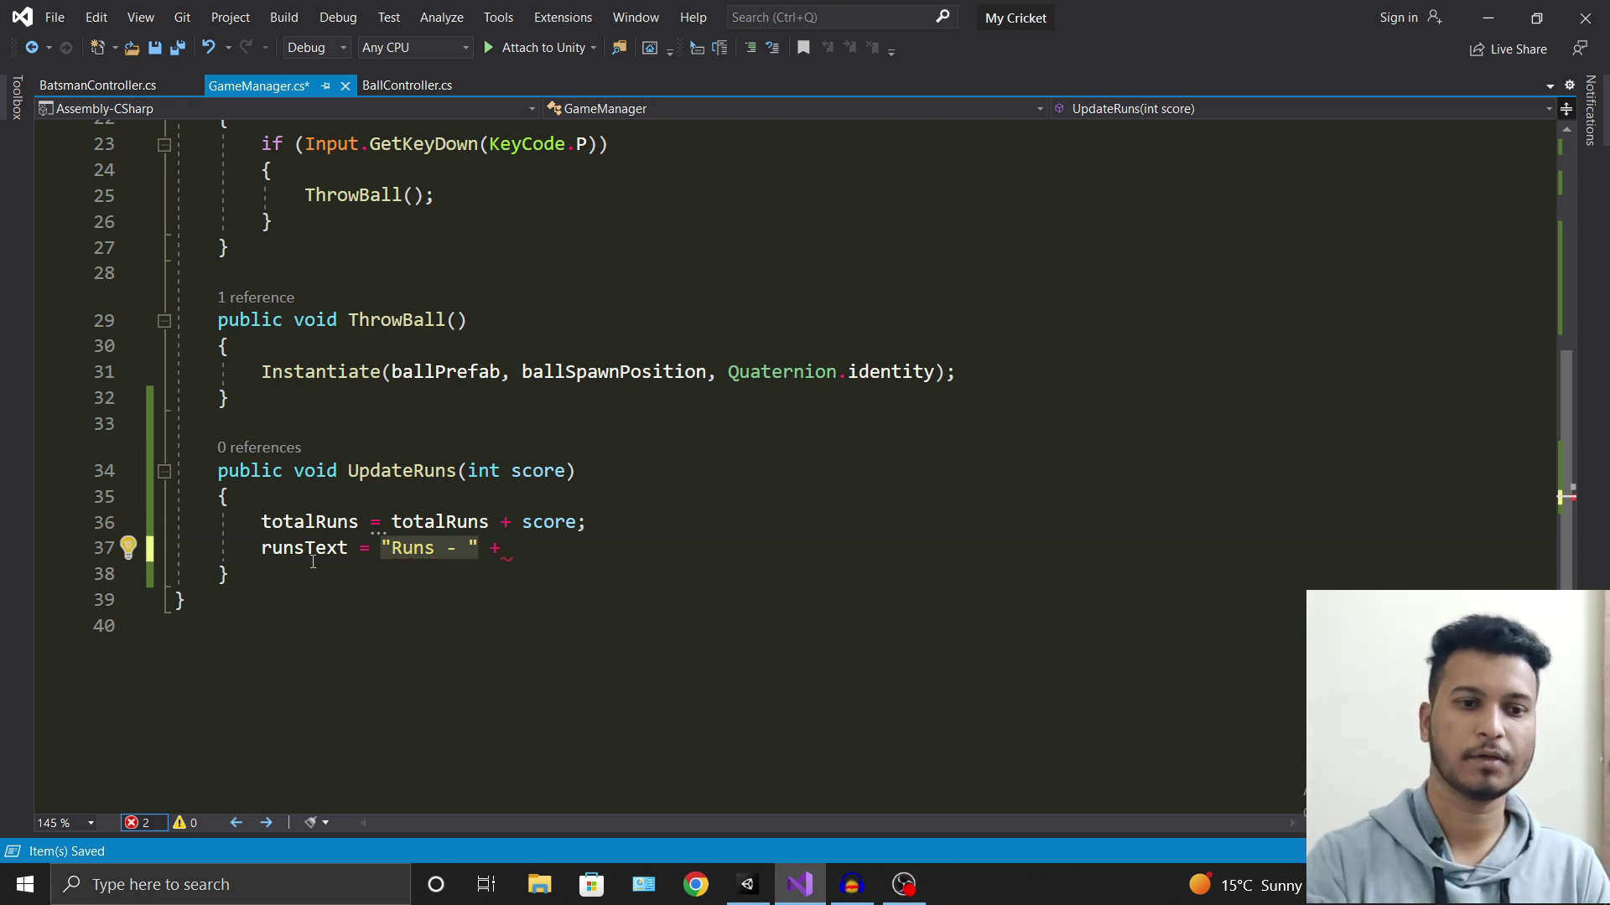
text(t)
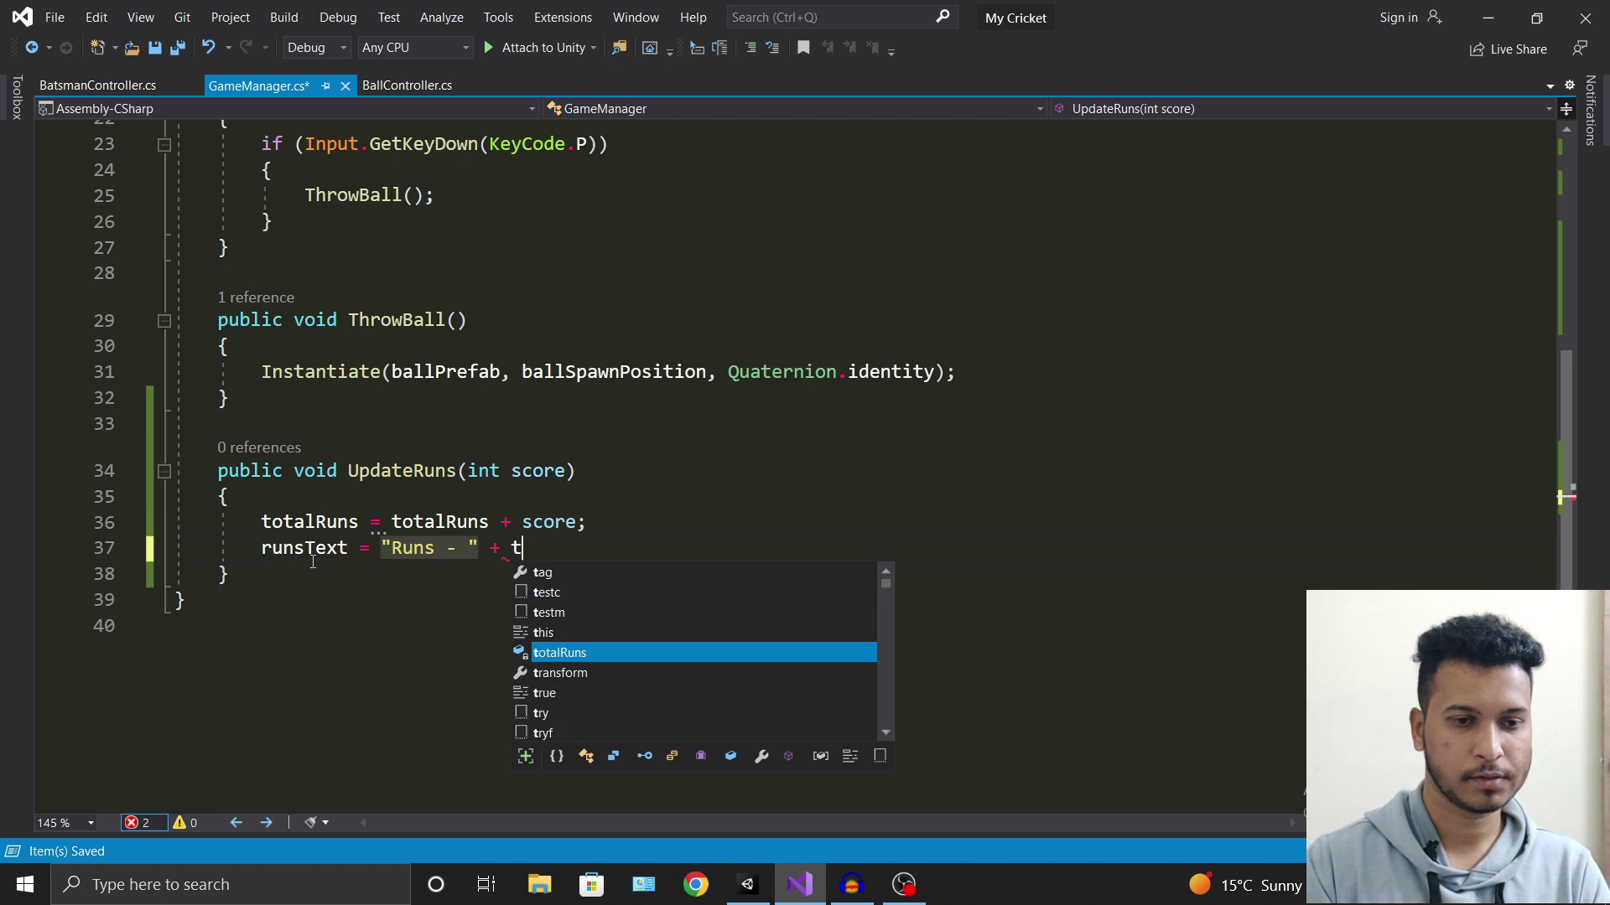
text(otal)
key(Tab)
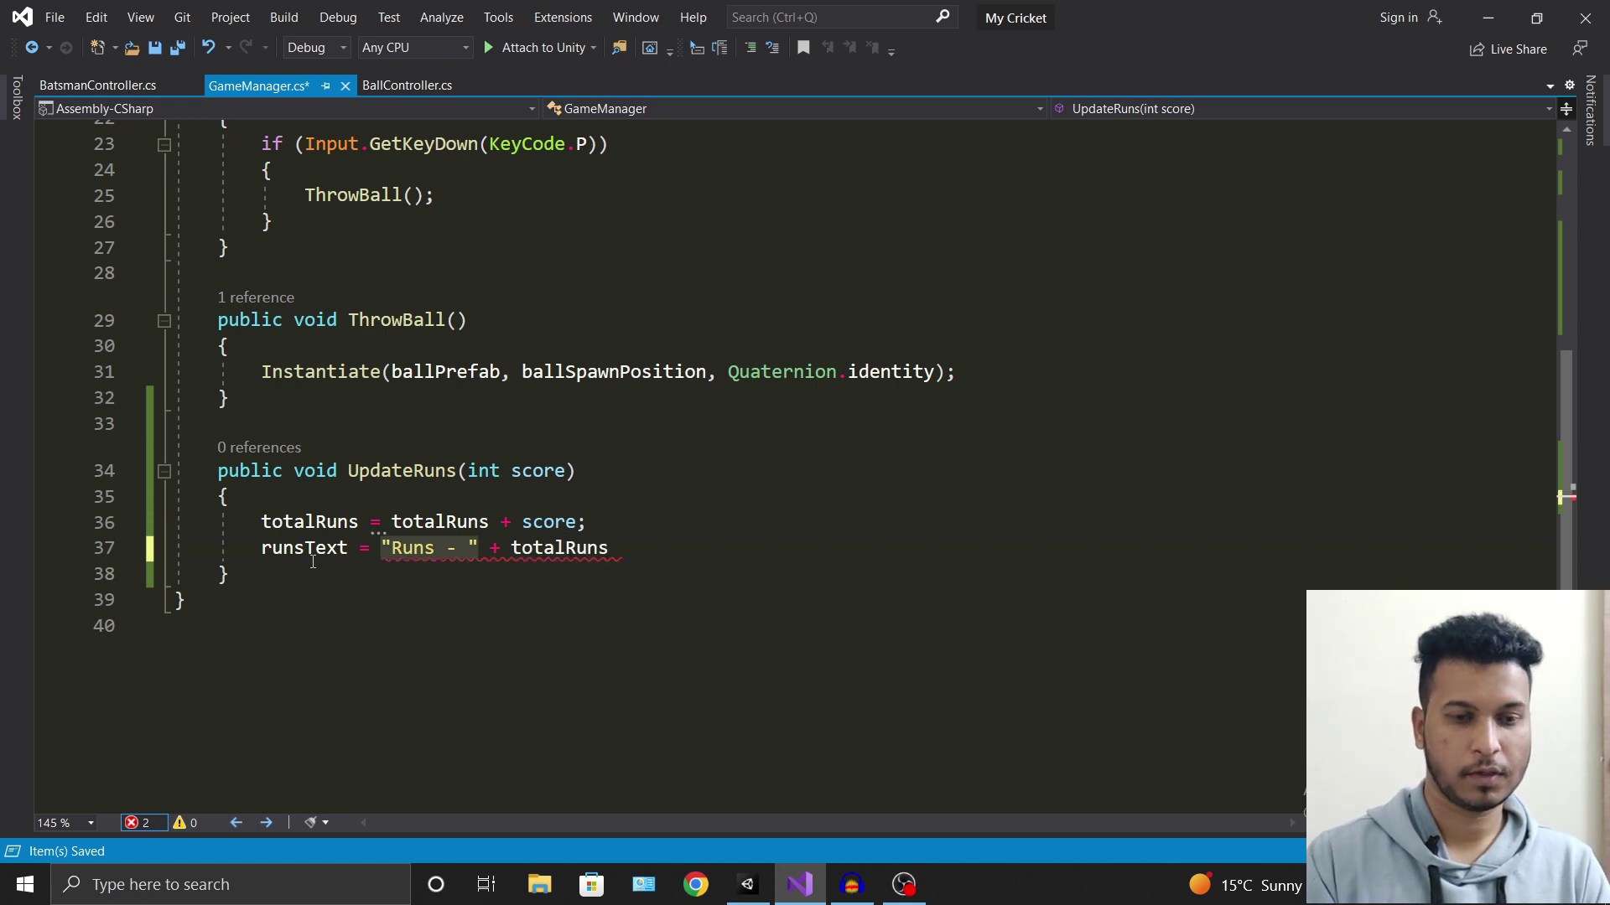
key(Left)
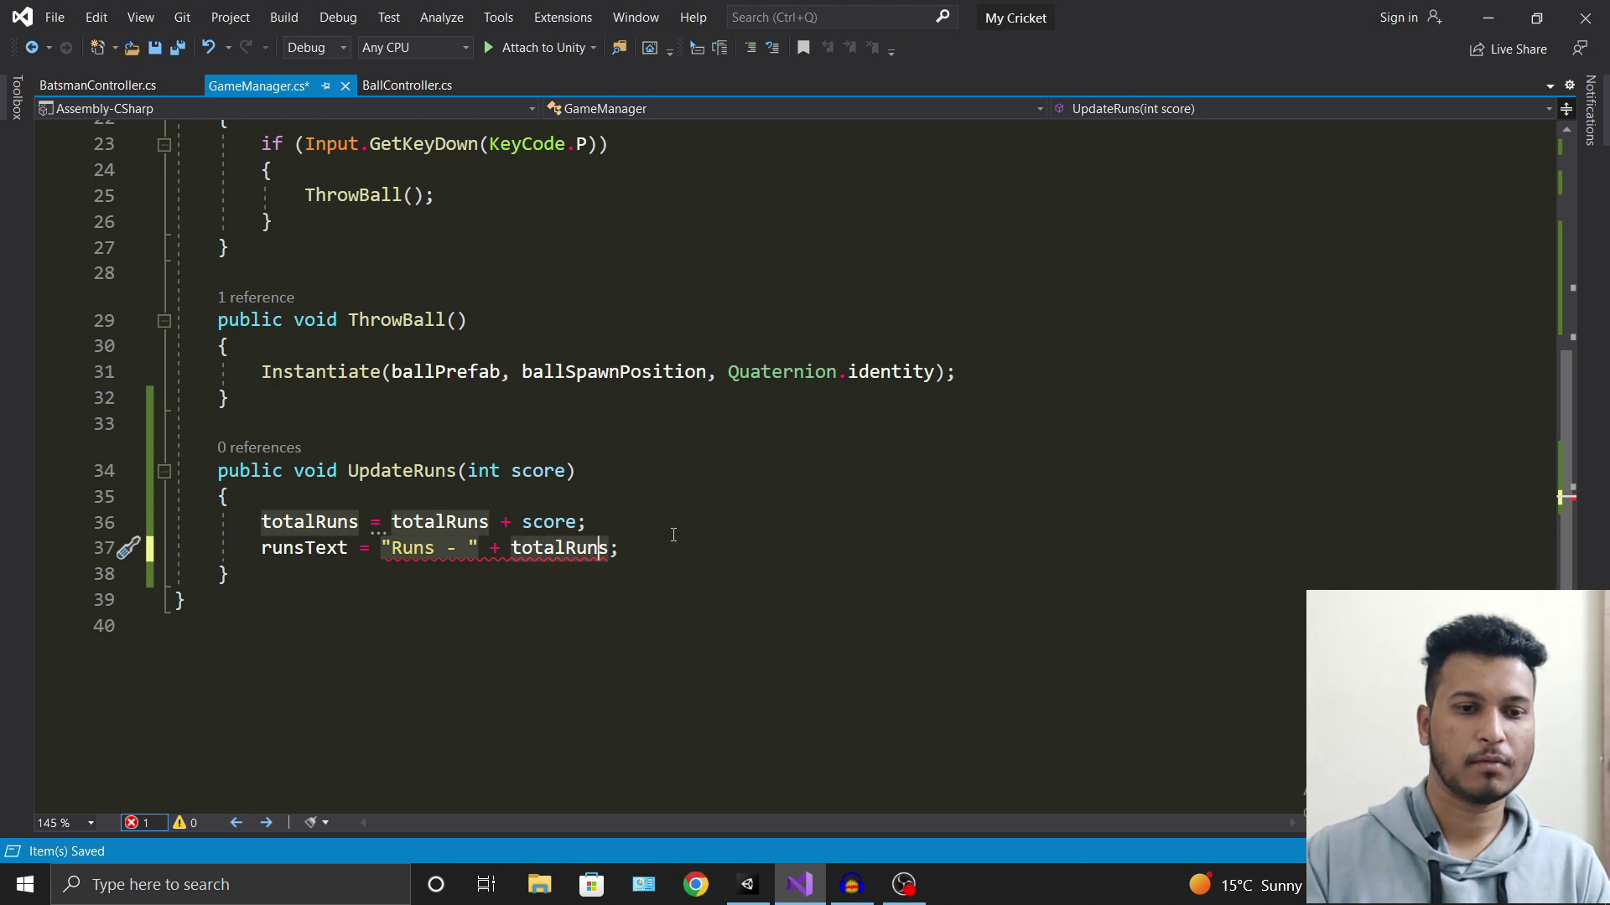
key(Right)
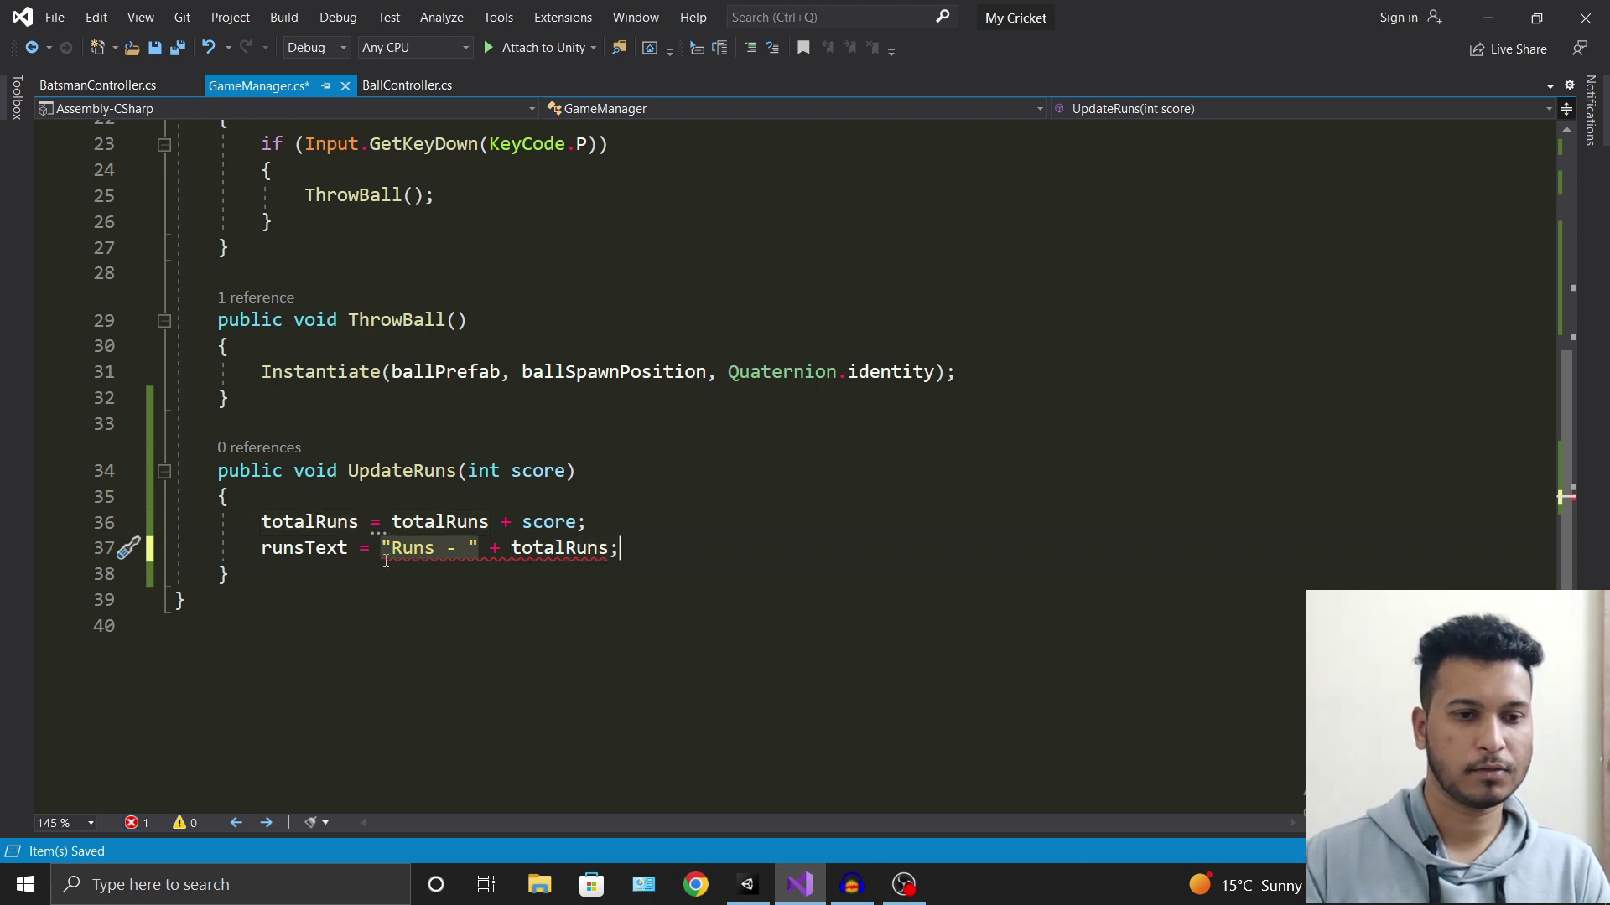
Change the assignment target to runsText.text.
mouse_move(386, 549)
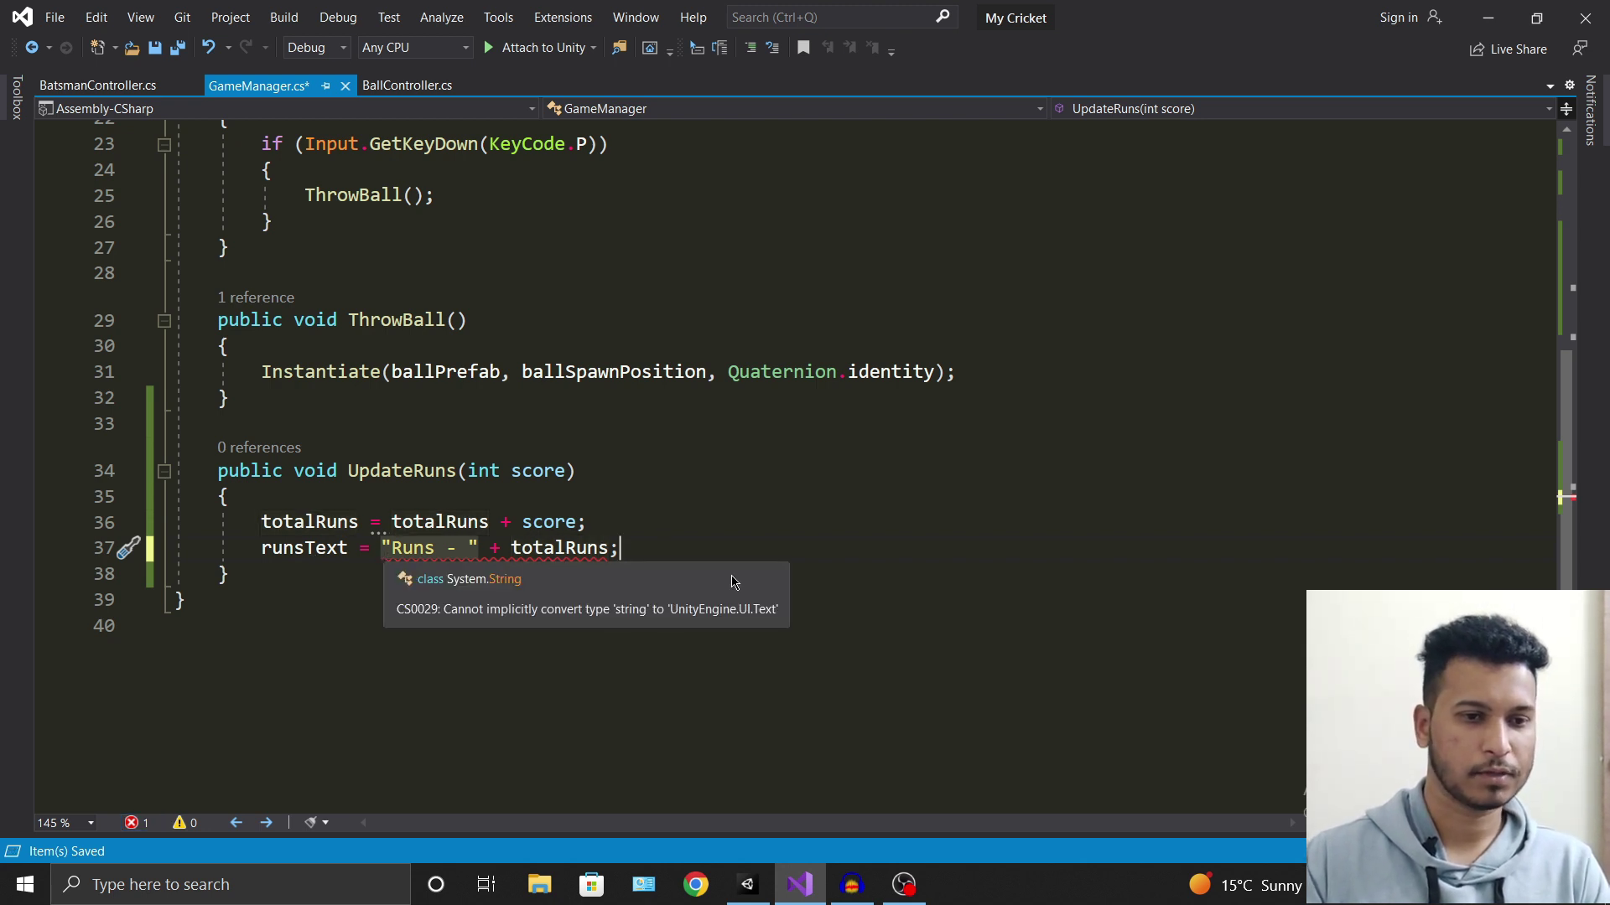
click(360, 547)
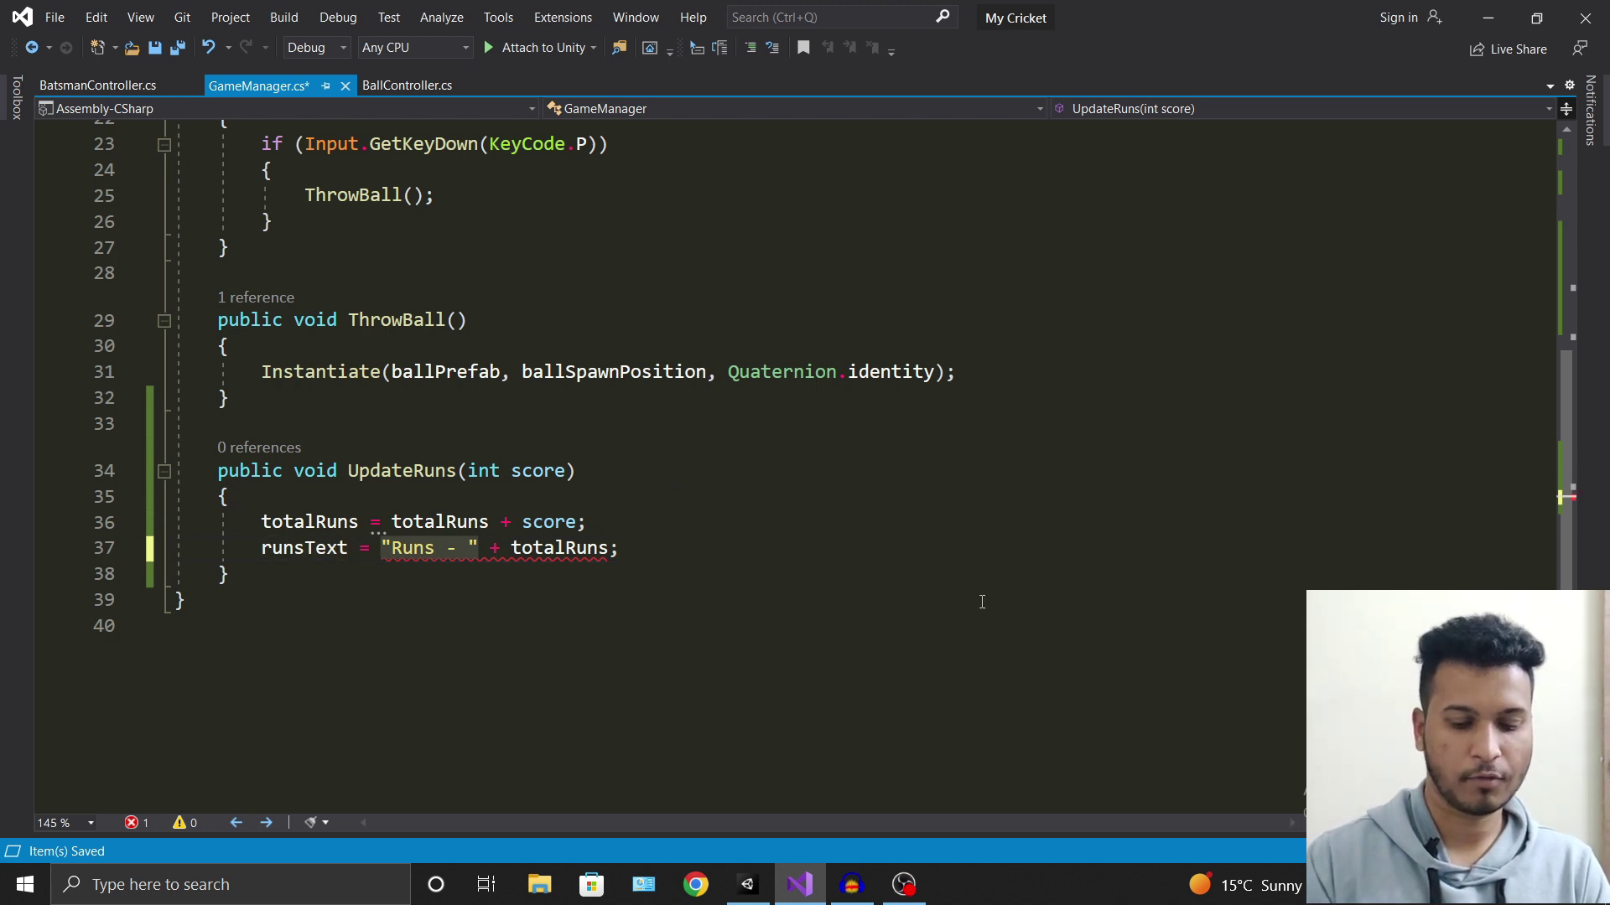
text(.te)
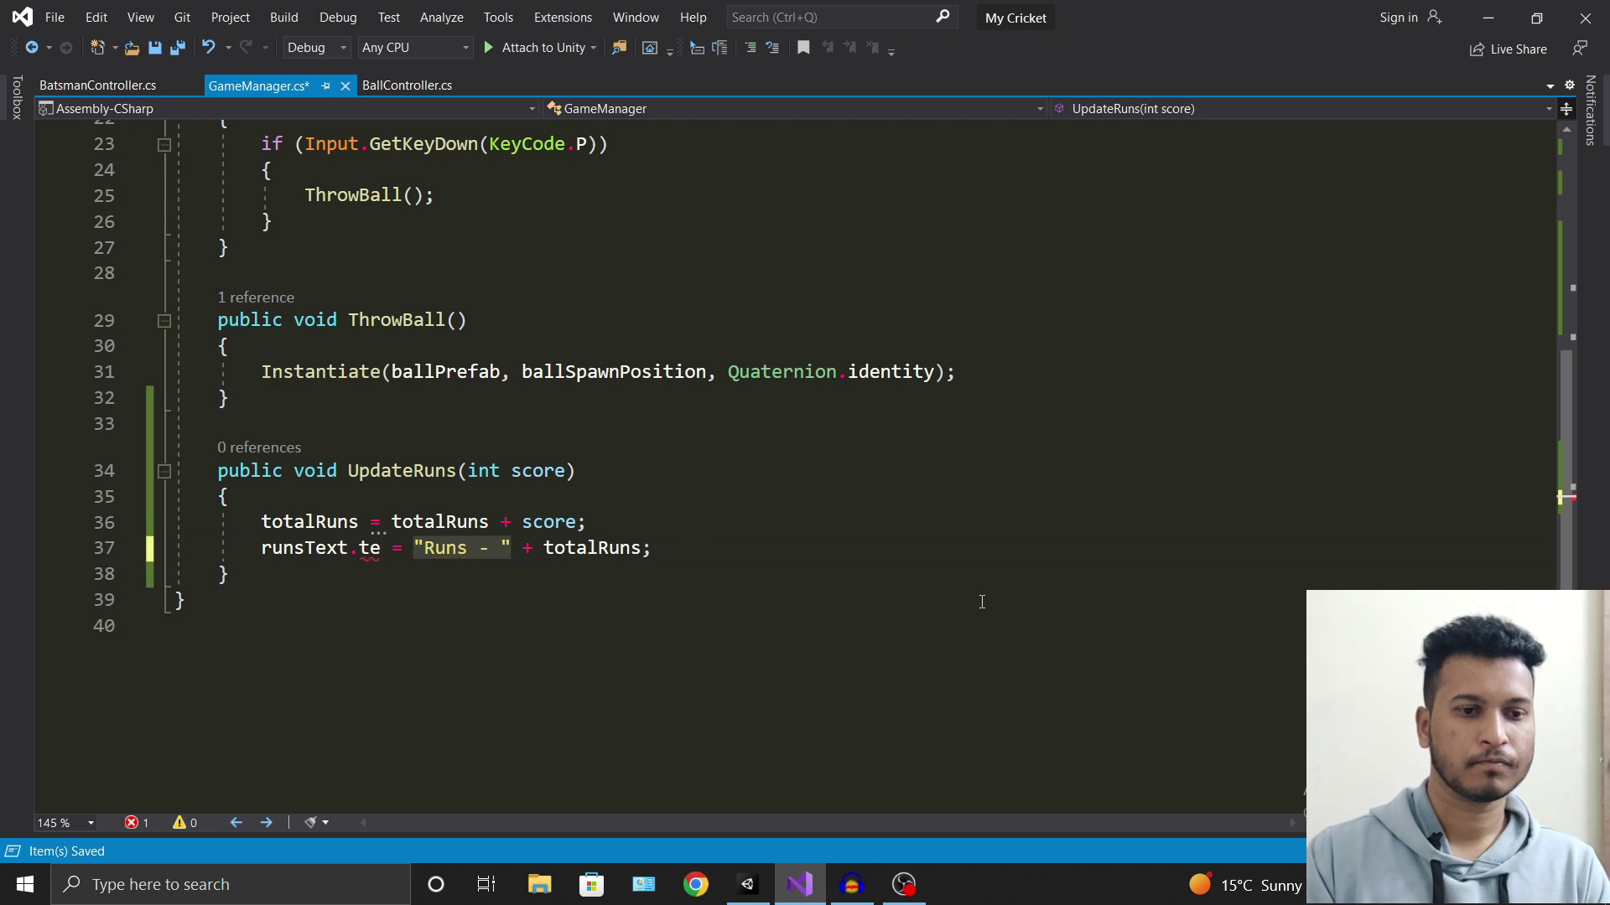
key(Tab)
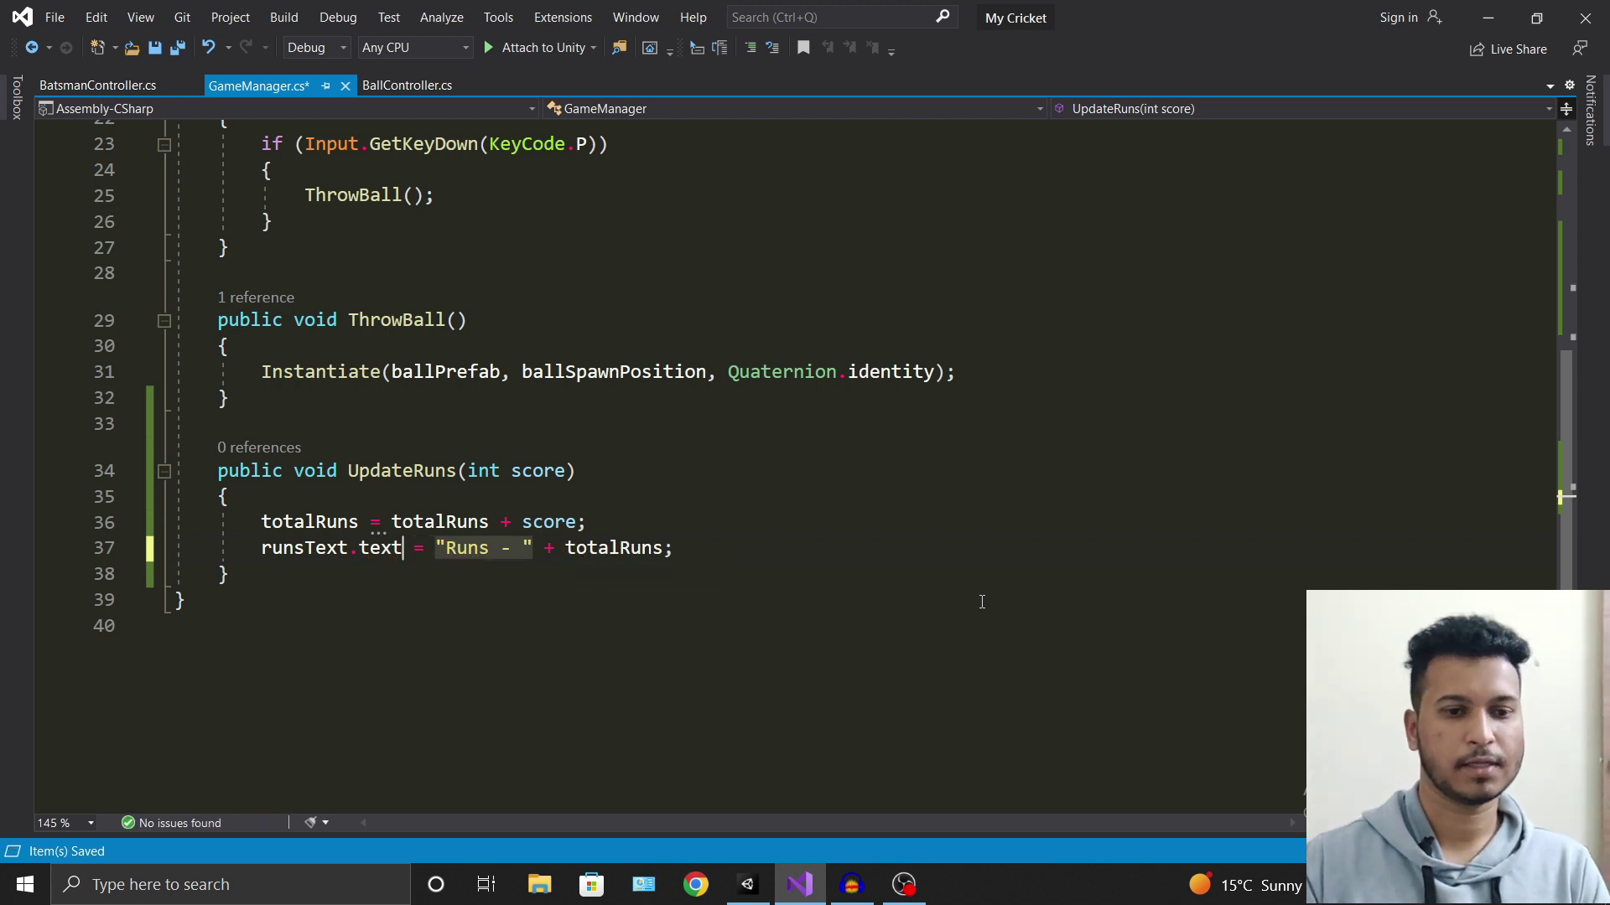
click(767, 542)
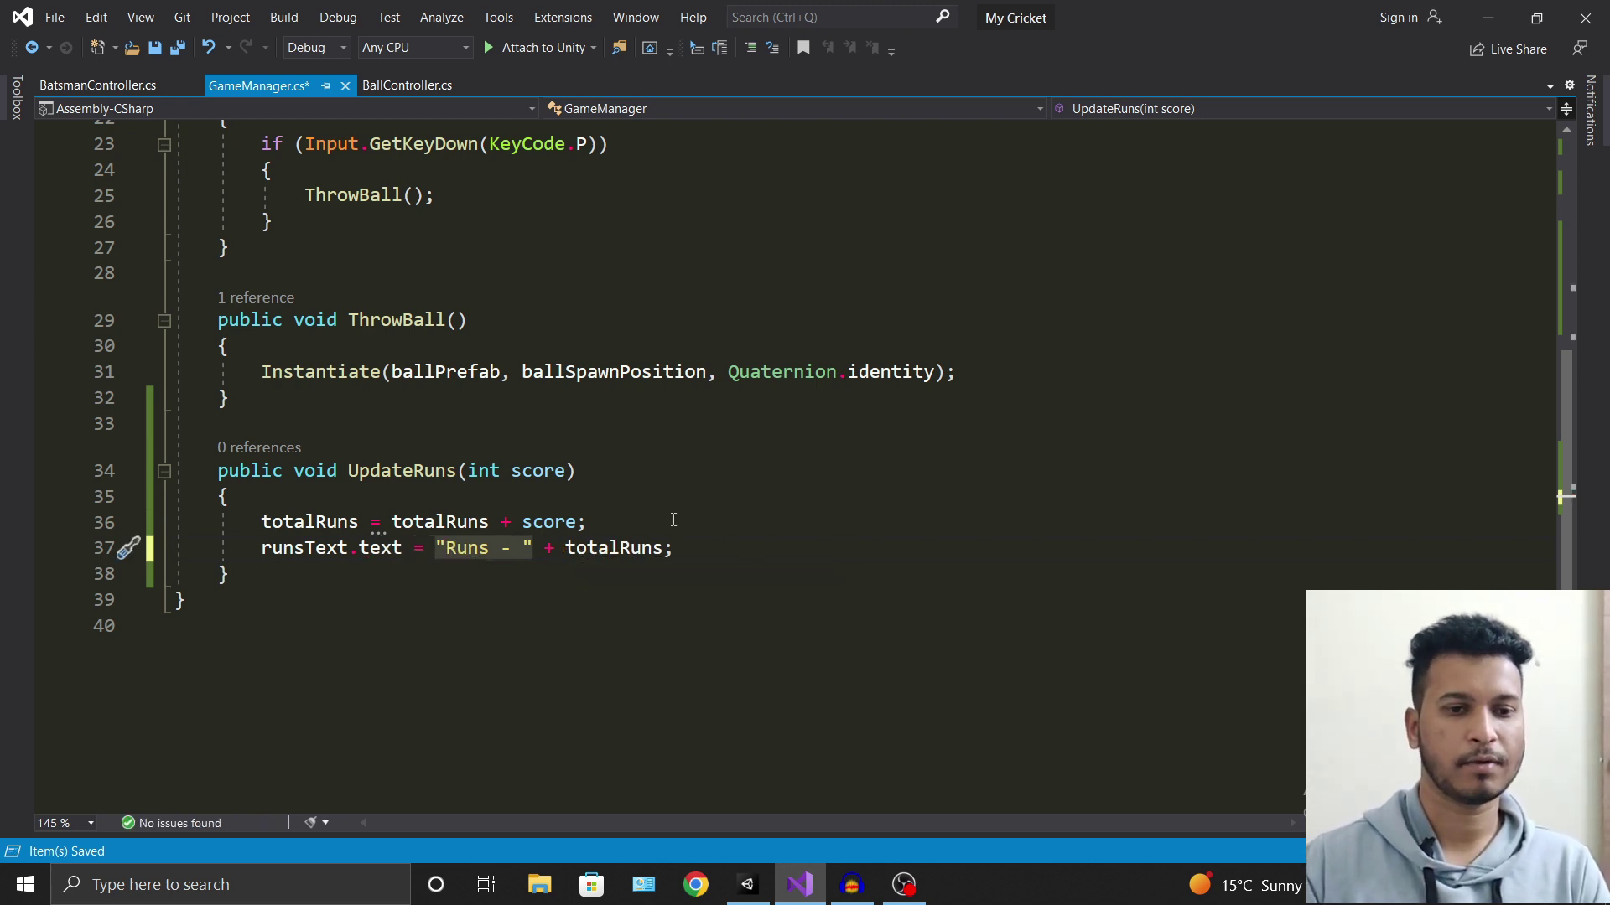
Review the finished UpdateRuns method and the Awake method in GameManager.cs.
double_click(371, 478)
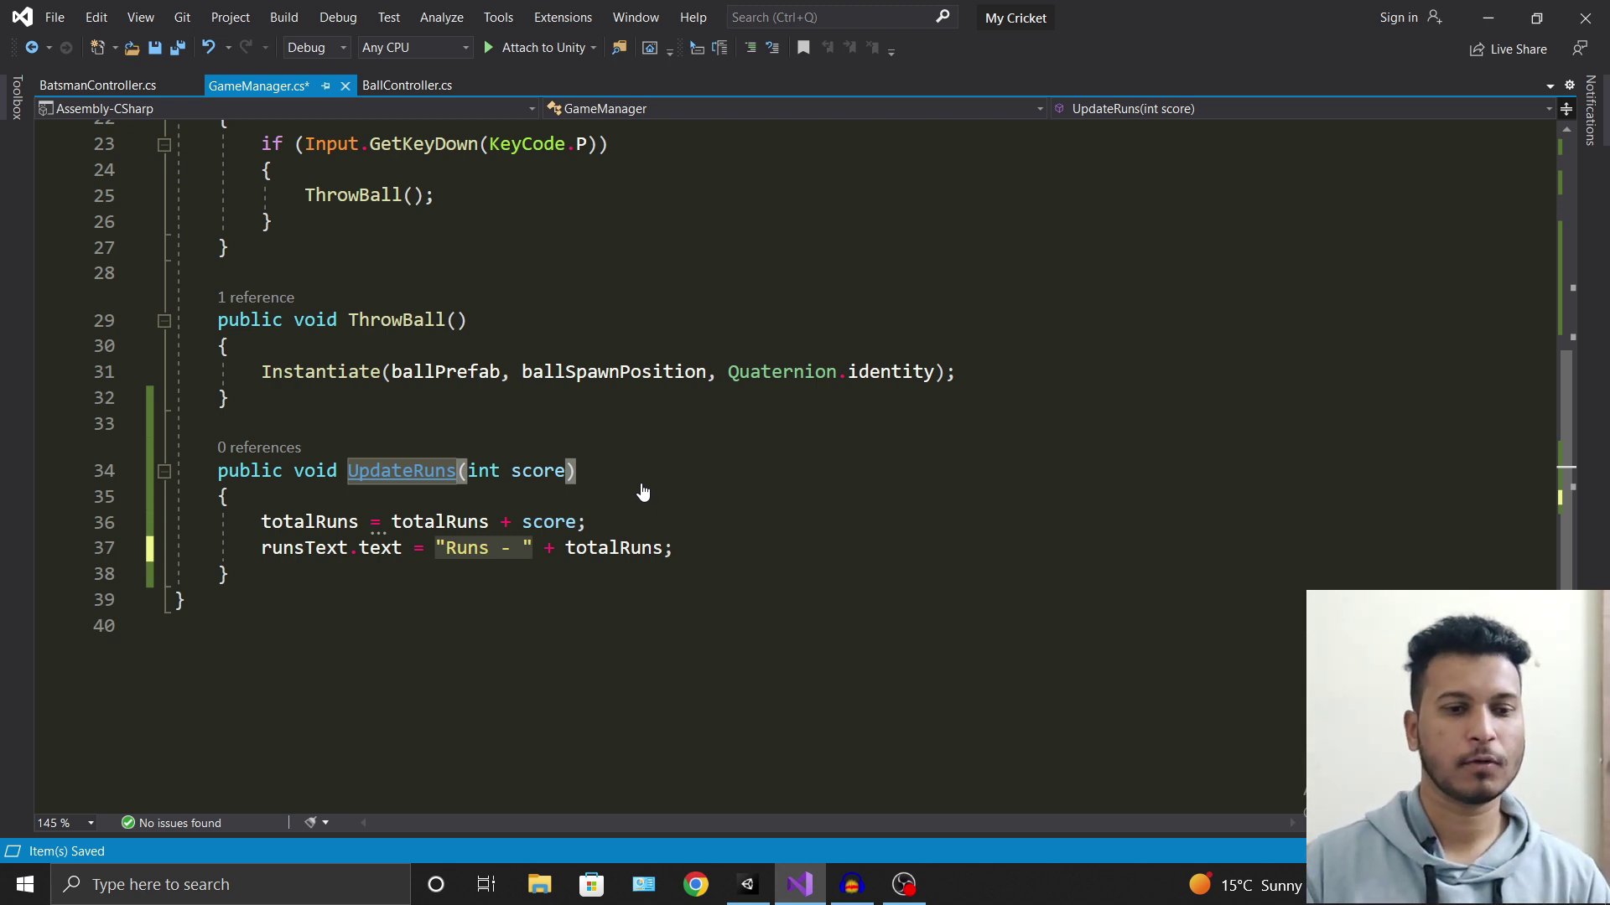
click(714, 558)
click(632, 526)
click(799, 577)
scroll(584, 467, up, 3)
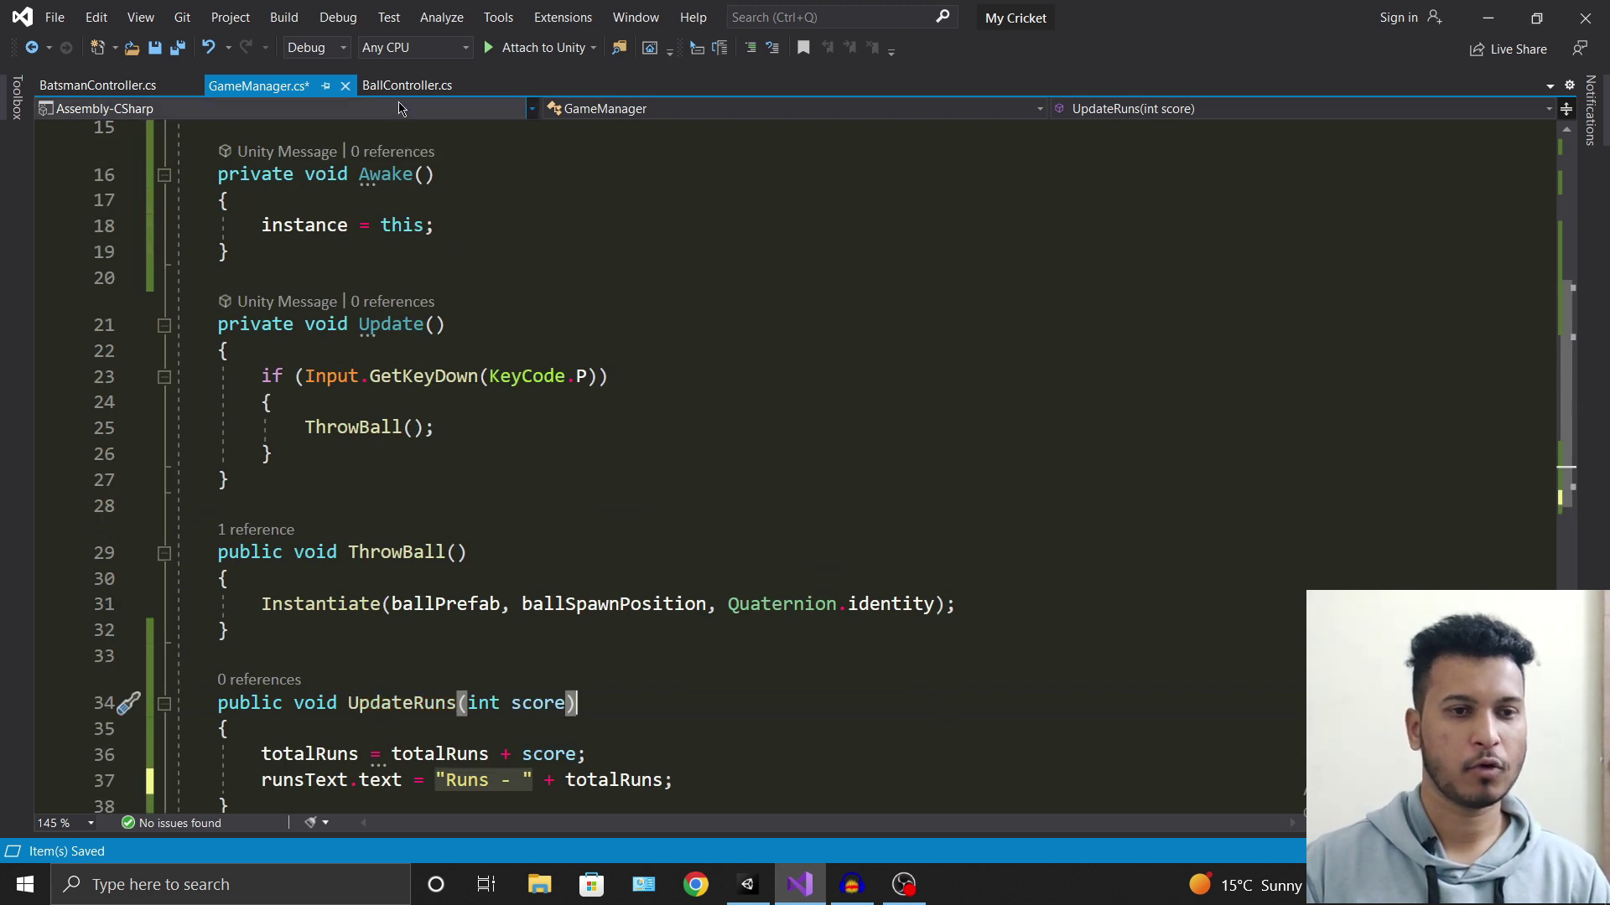
scroll(516, 352, up, 1)
click(486, 311)
scroll(485, 313, down, 2)
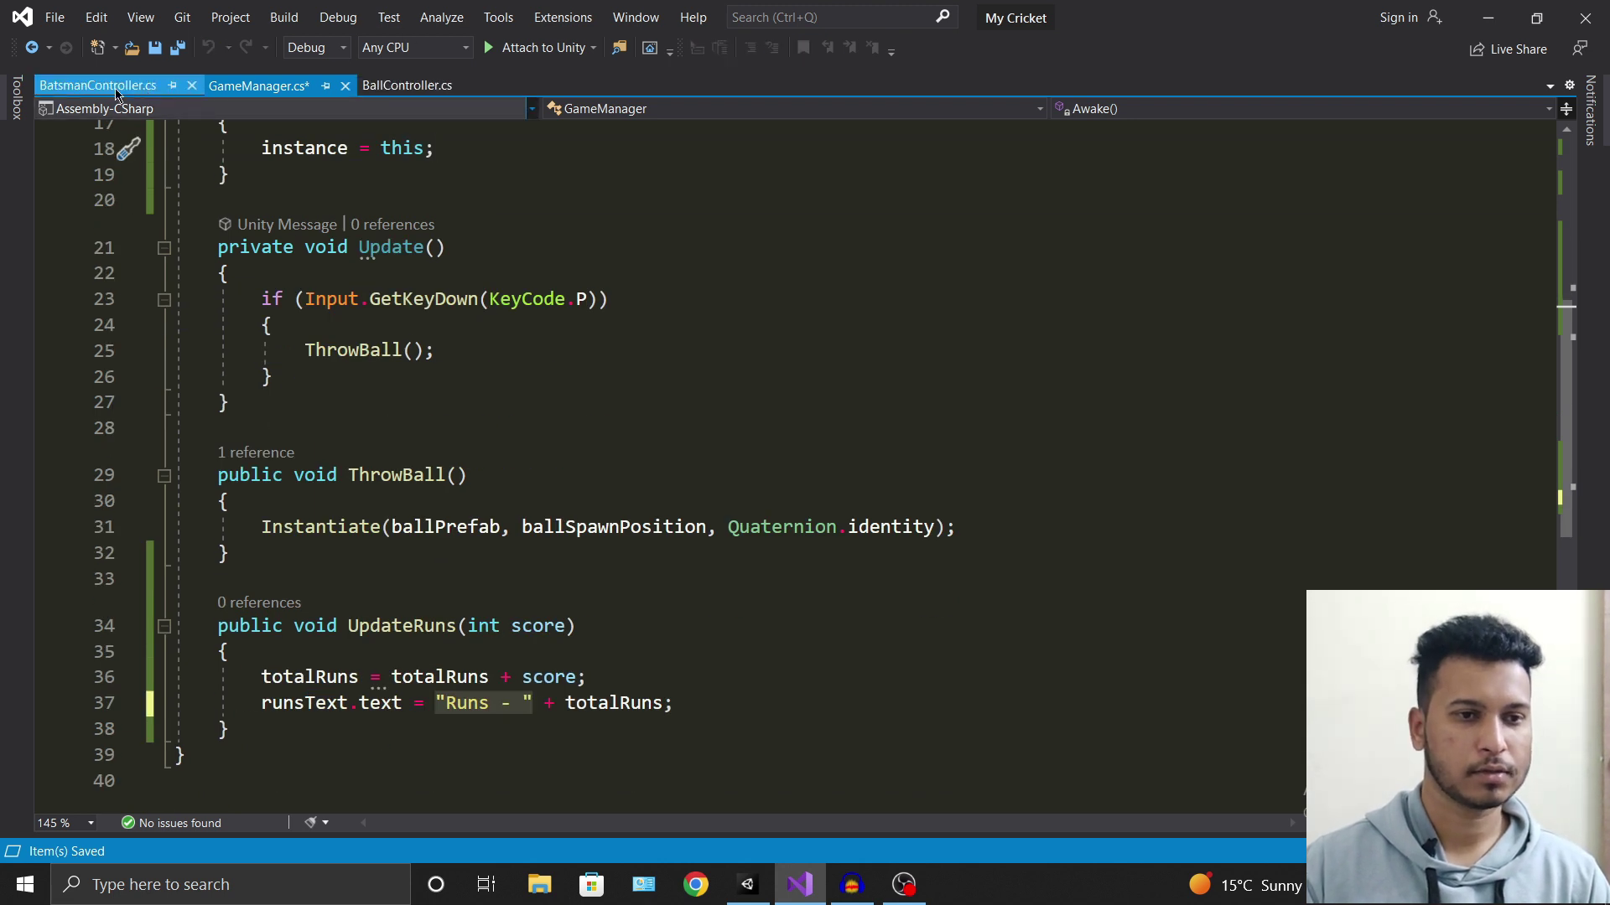
scroll(577, 395, up, 1)
click(343, 260)
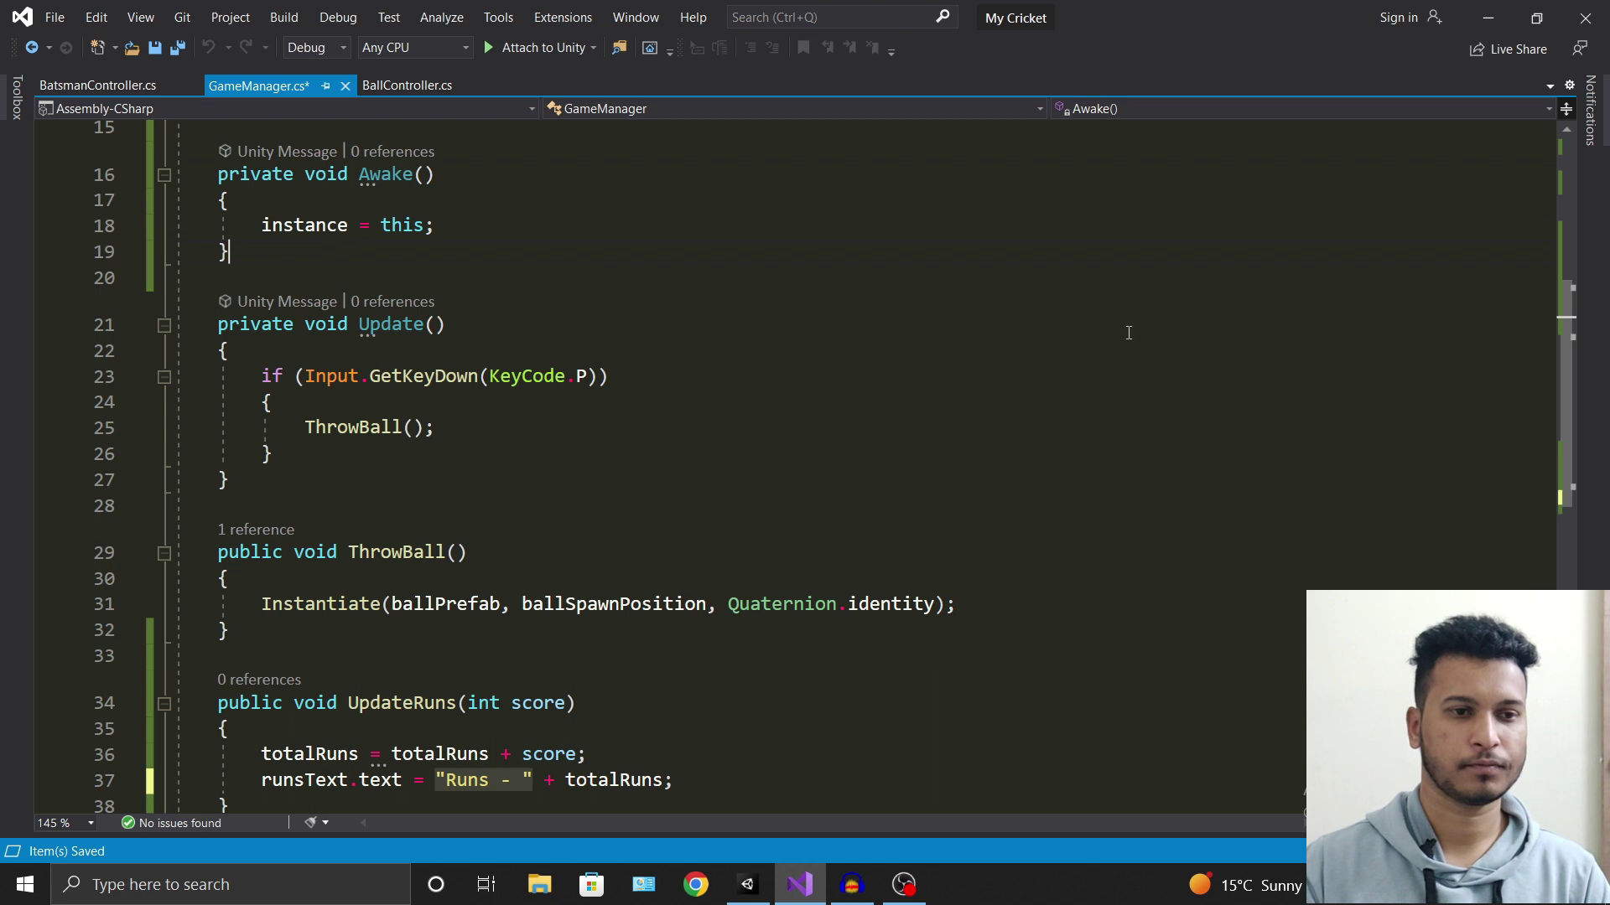
scroll(1427, 363, down, 2)
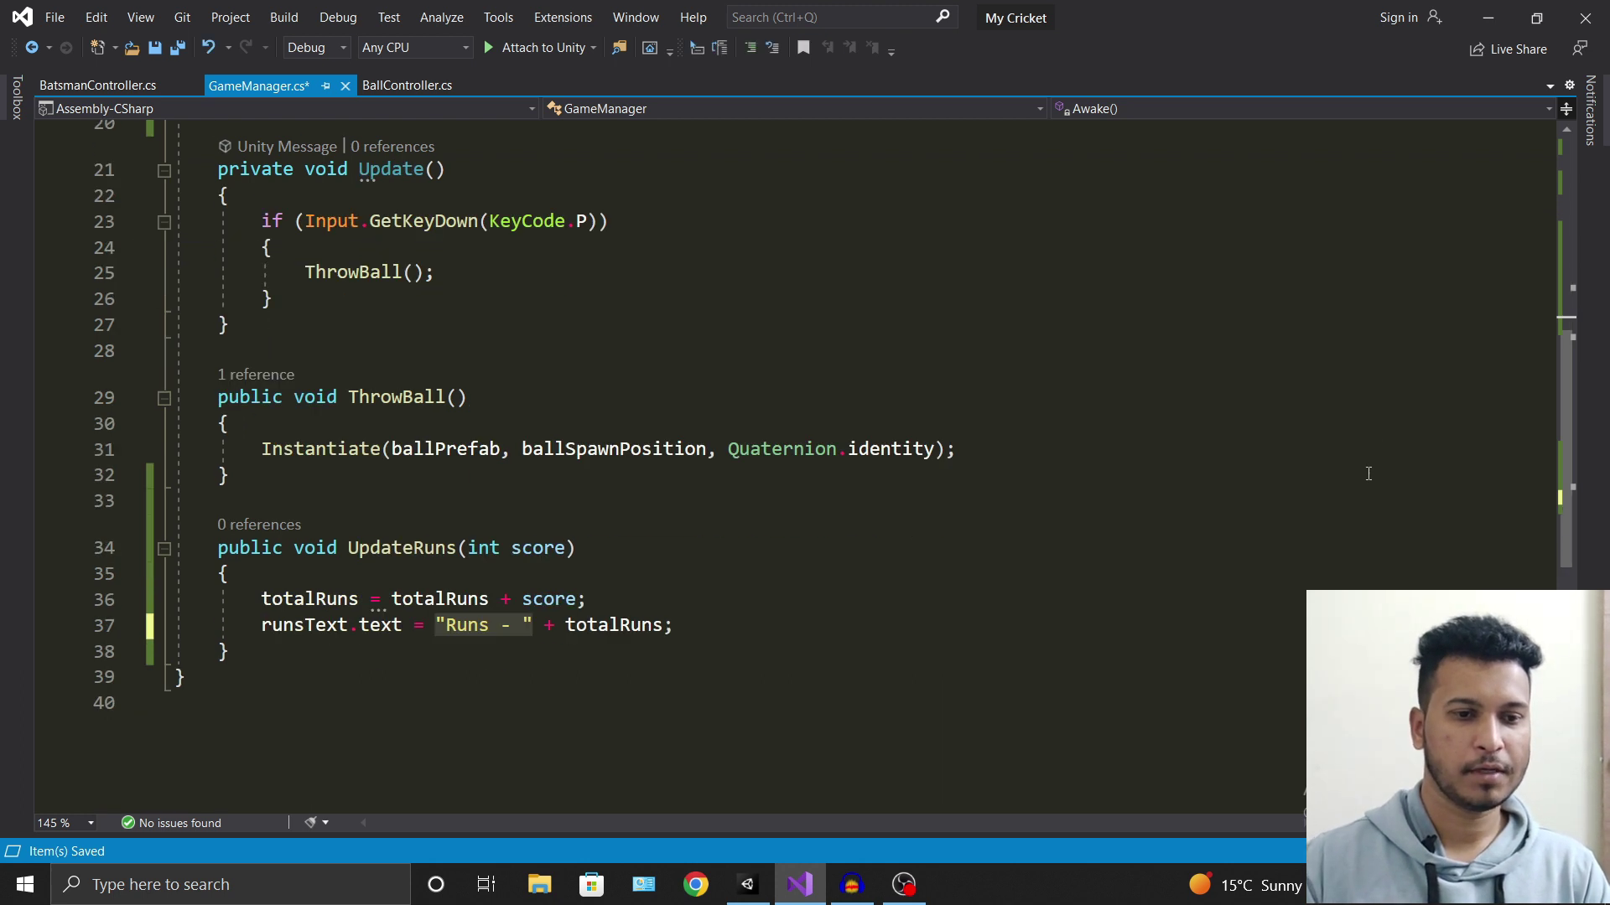
click(416, 555)
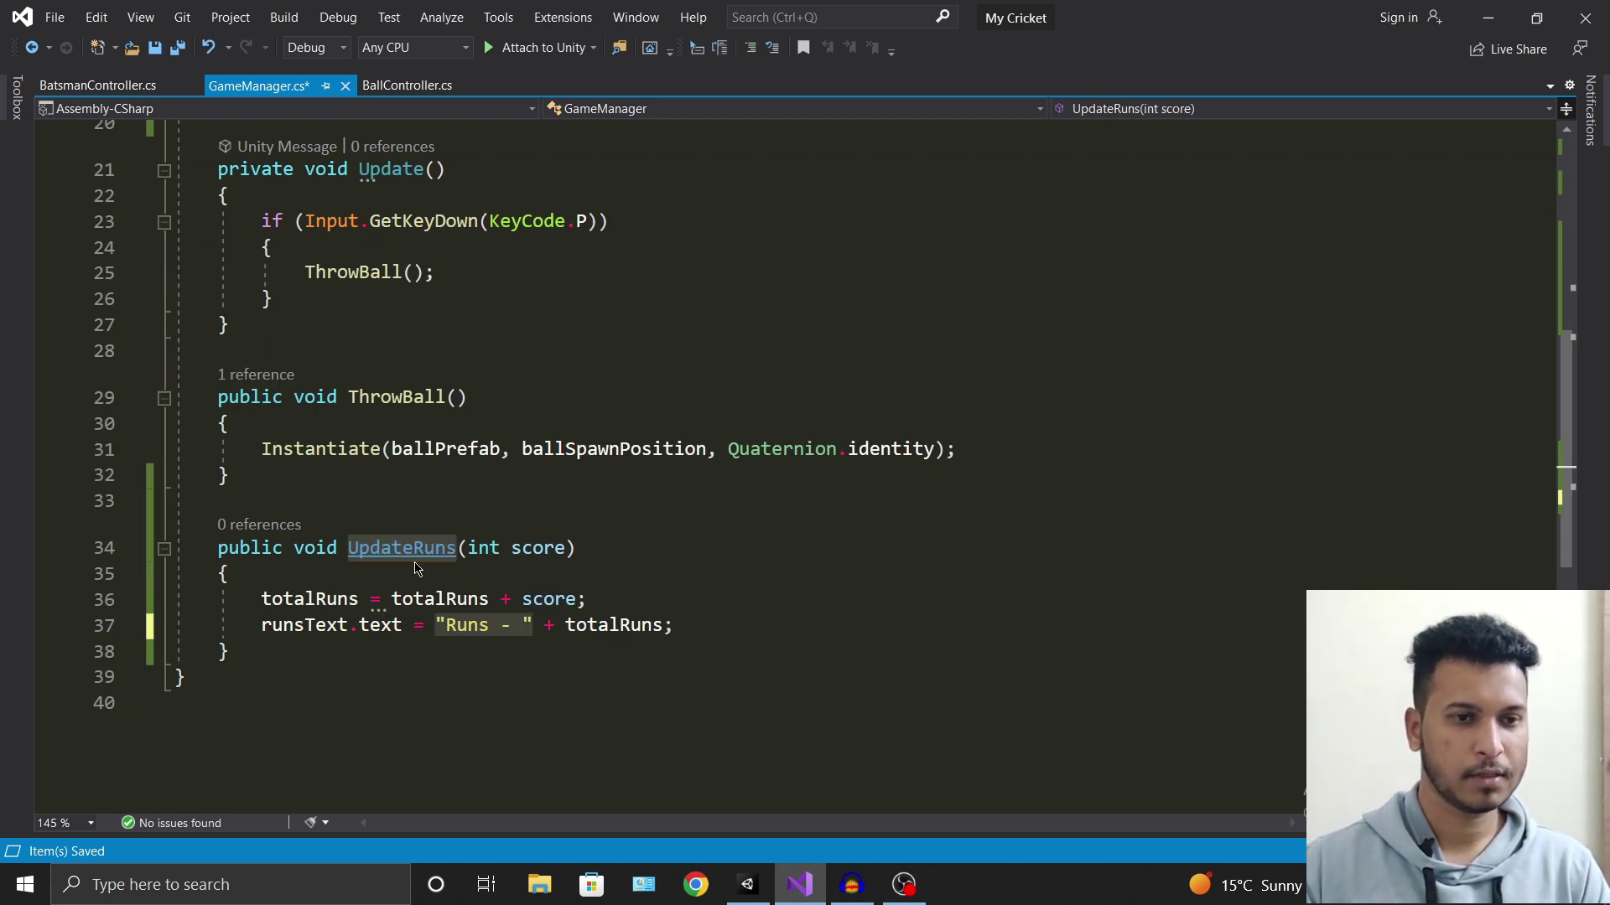
scroll(432, 305, up, 3)
Add UpdateRuns(0); to Awake right after instance = this.
click(433, 306)
key(Return)
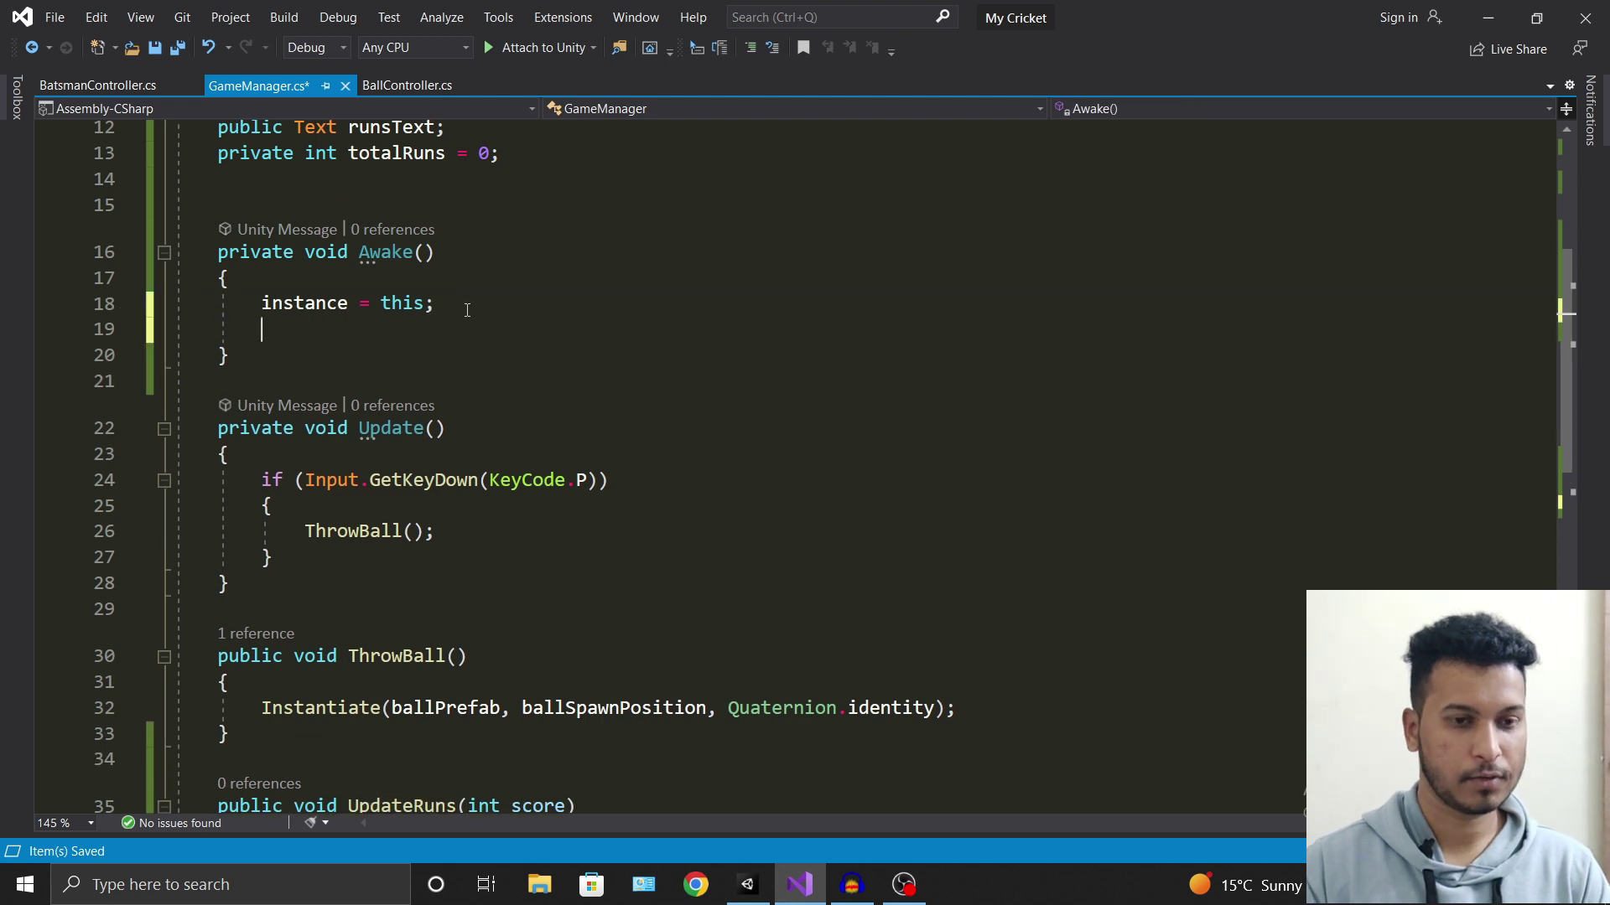
text(UpdateRuns(0);)
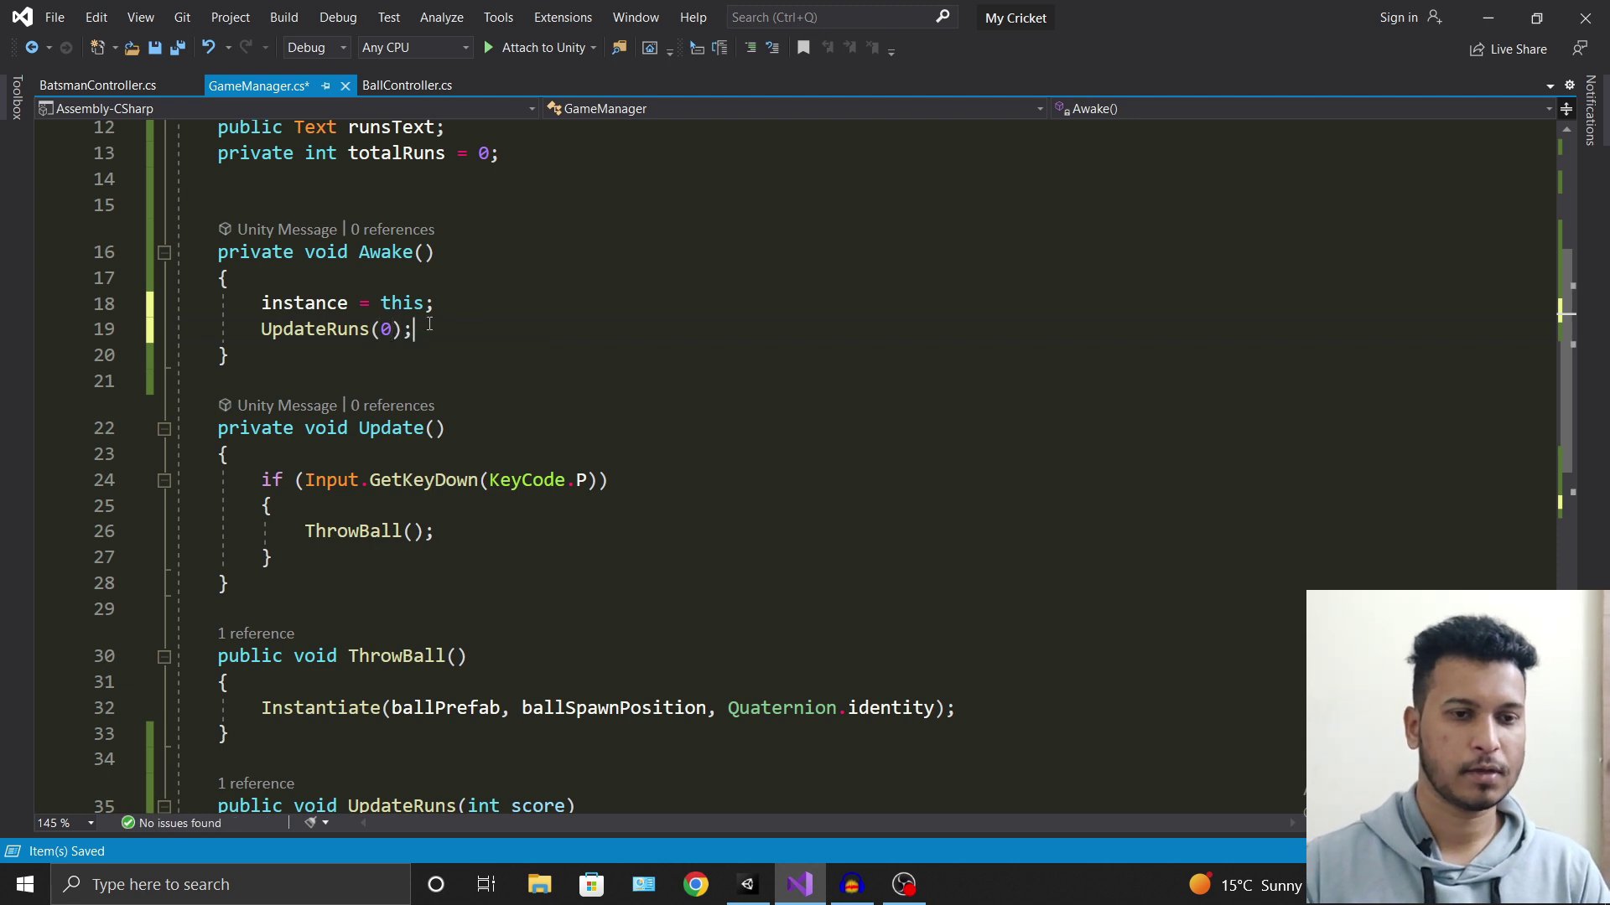
Jump to the UpdateRuns definition and show the references to totalRuns.
click(324, 334)
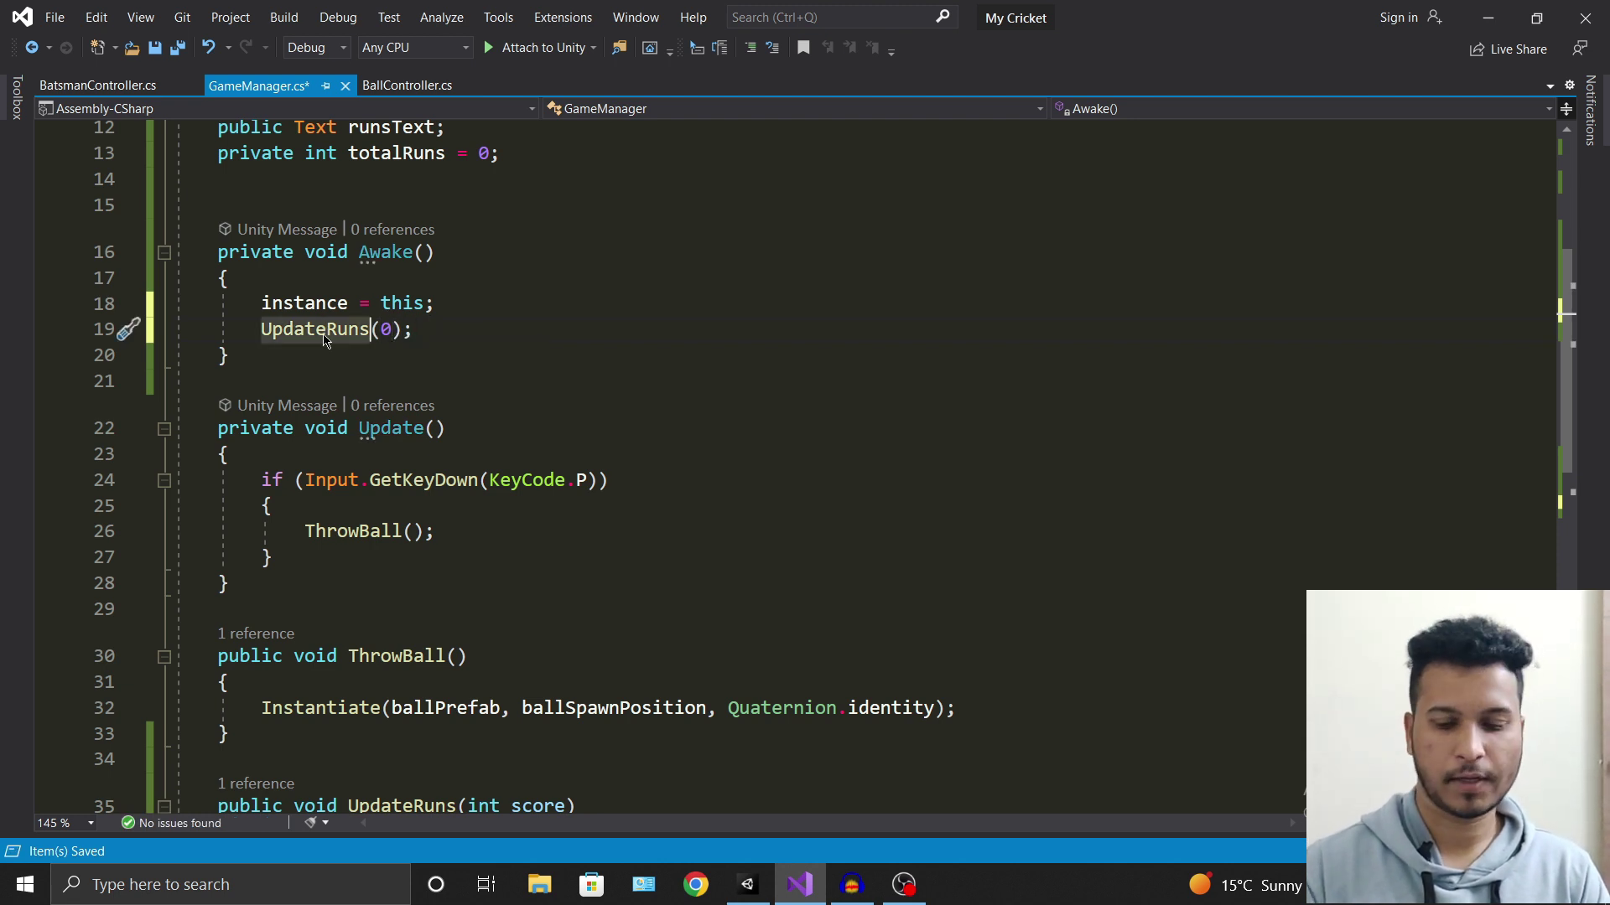
key(F12)
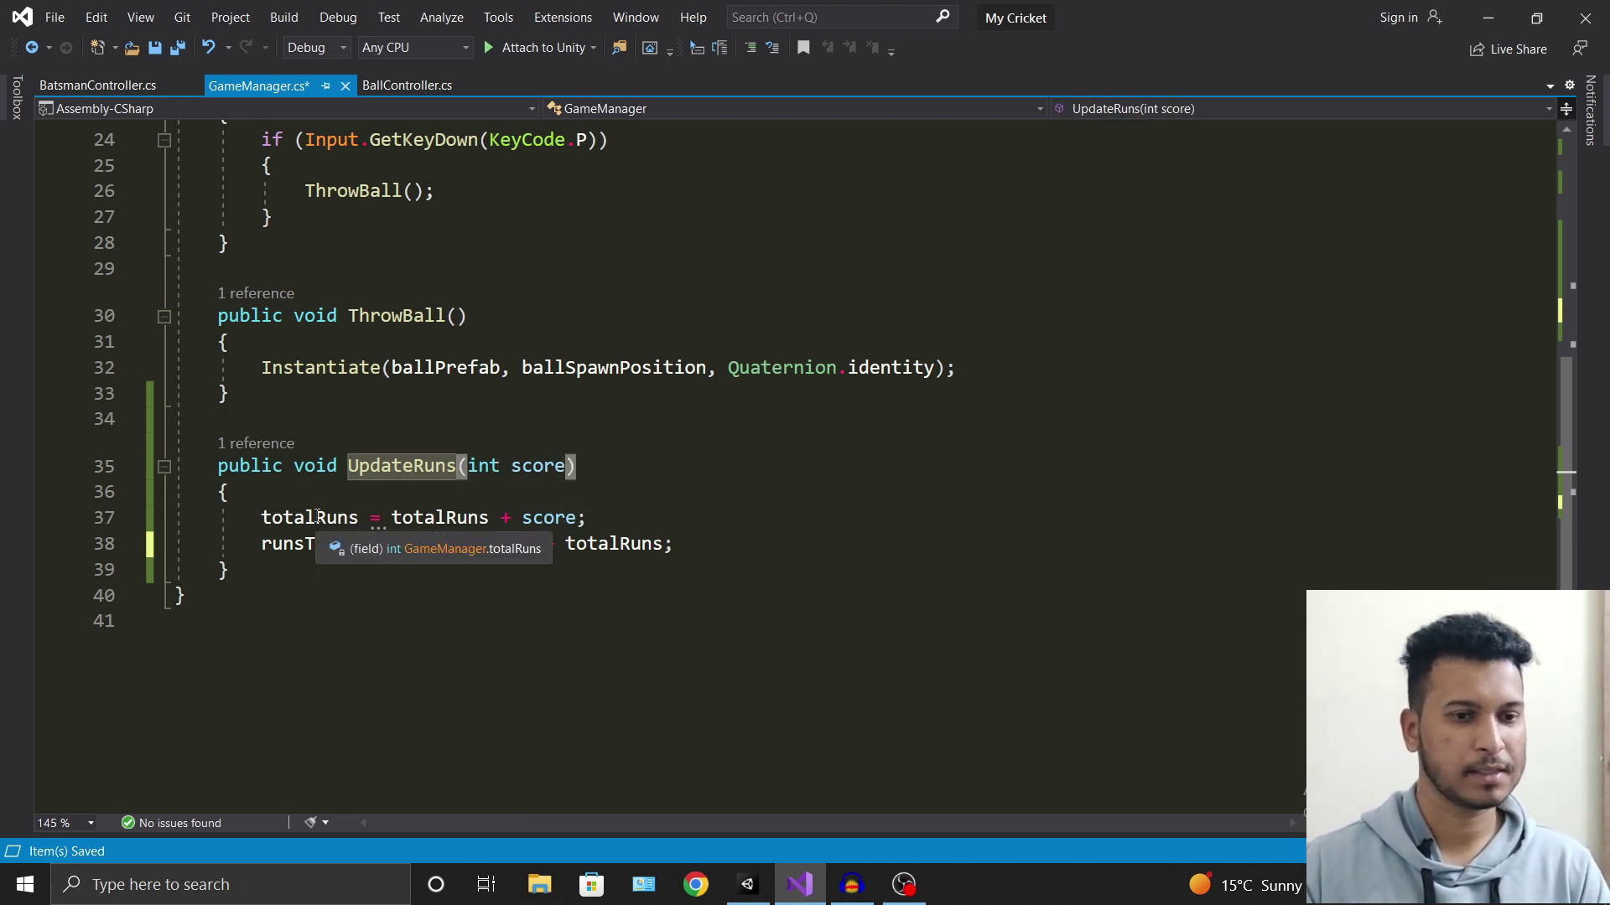
scroll(317, 515, up, 2)
scroll(317, 515, up, 6)
click(373, 443)
scroll(373, 443, down, 4)
scroll(403, 661, down, 2)
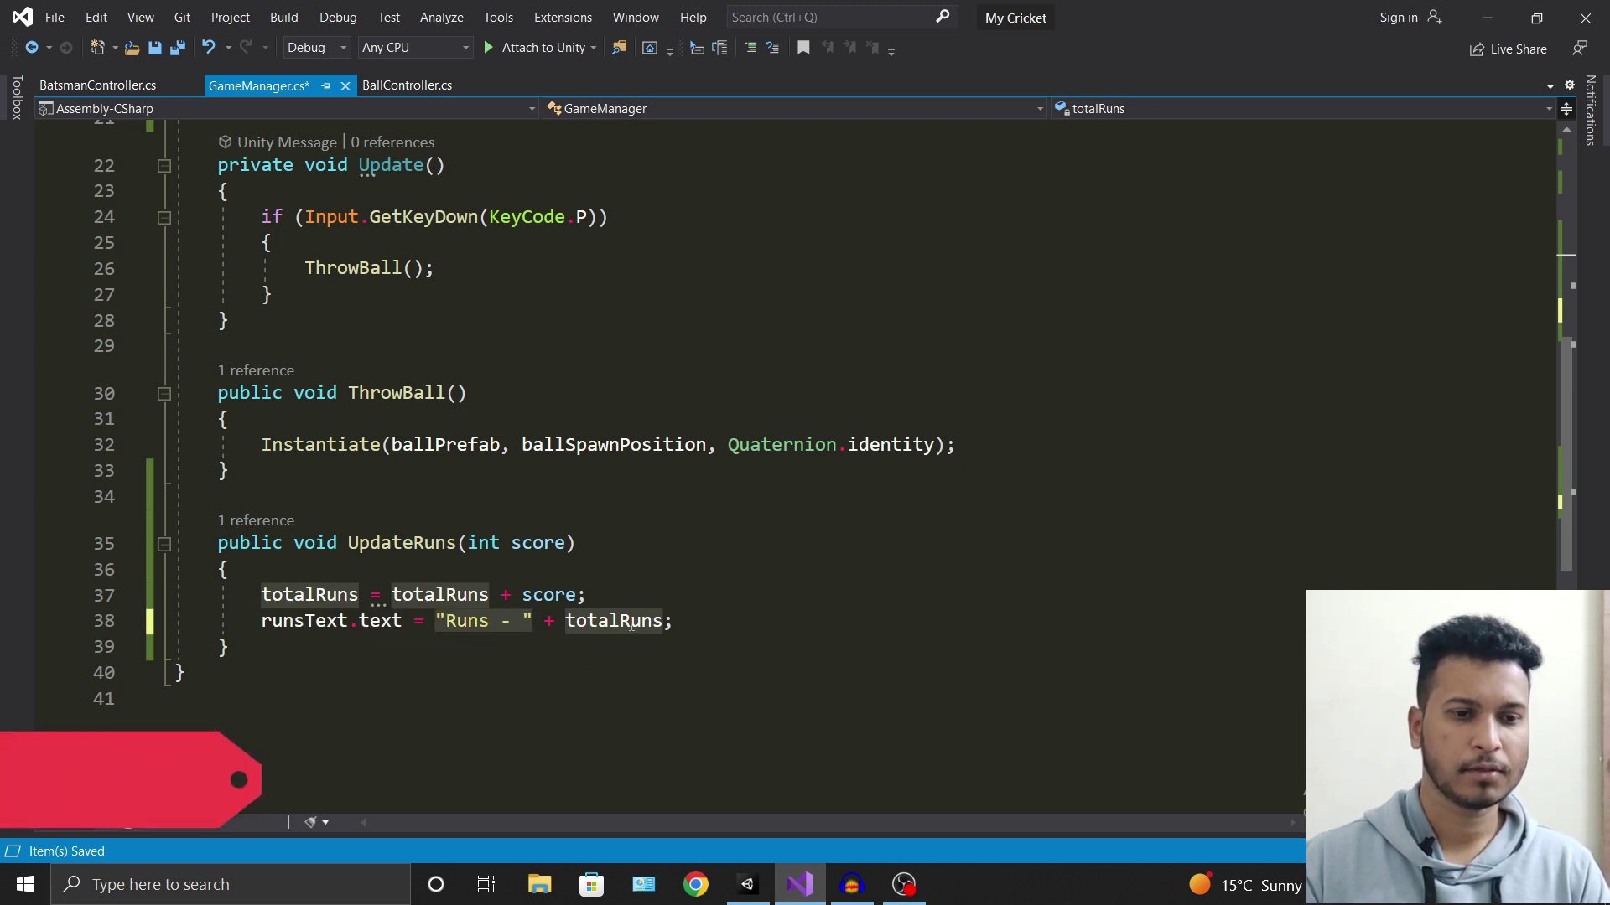
scroll(780, 615, up, 5)
scroll(632, 292, up, 2)
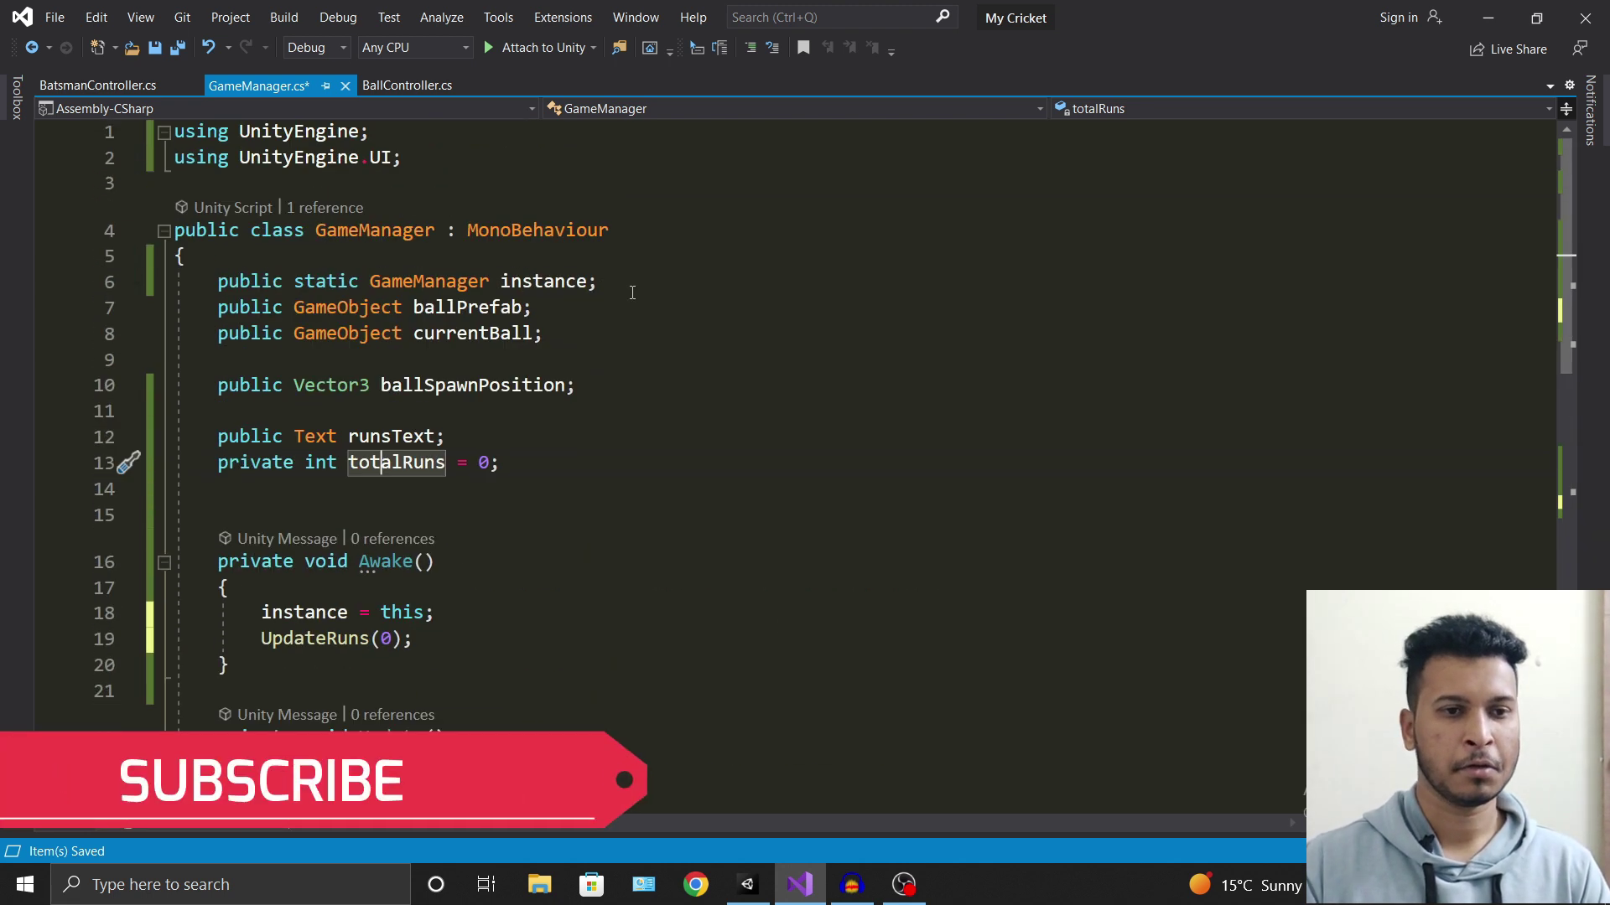
Open BallController.cs and go to the boundary checks in OnTriggerEnter.
click(406, 87)
scroll(675, 485, down, 3)
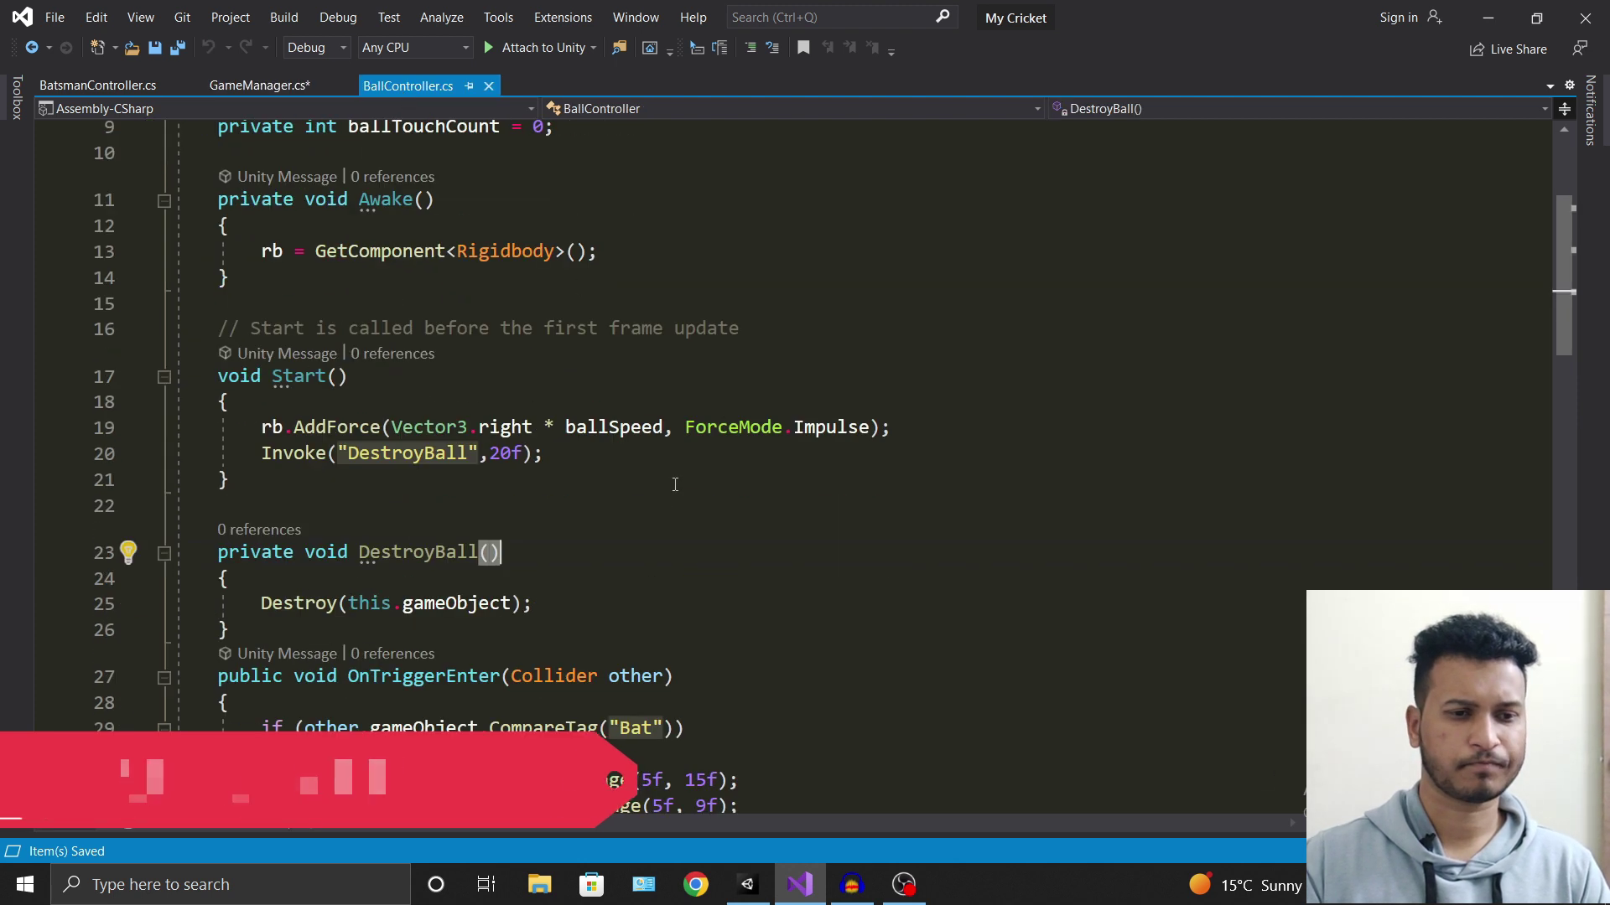
scroll(675, 484, down, 1)
scroll(675, 485, down, 1)
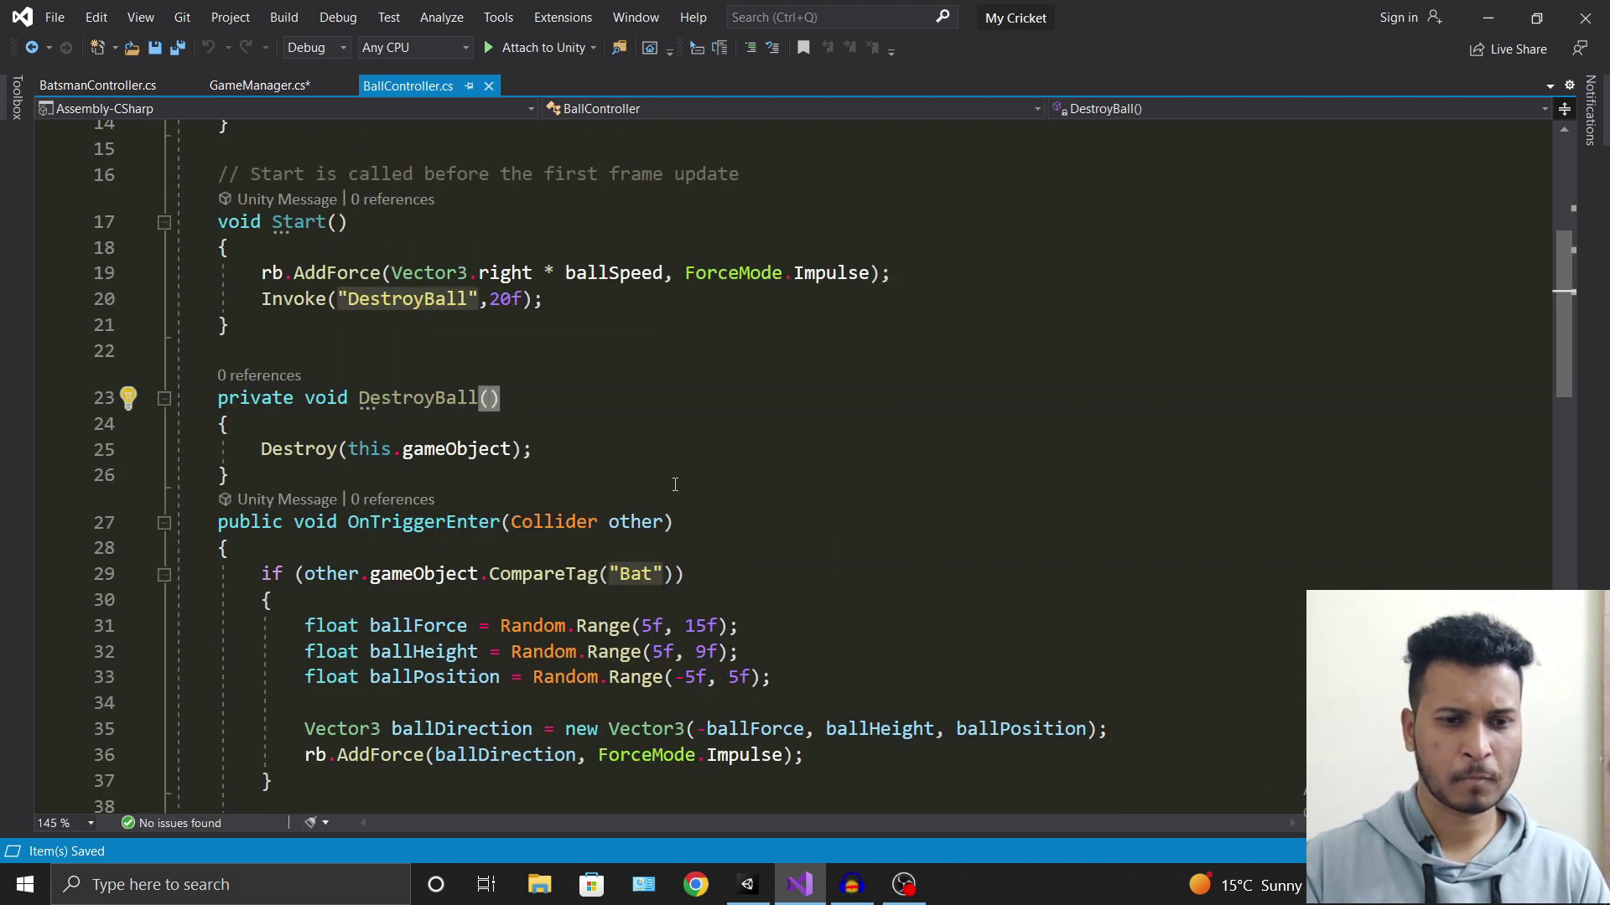
click(728, 573)
click(740, 626)
scroll(754, 637, down, 2)
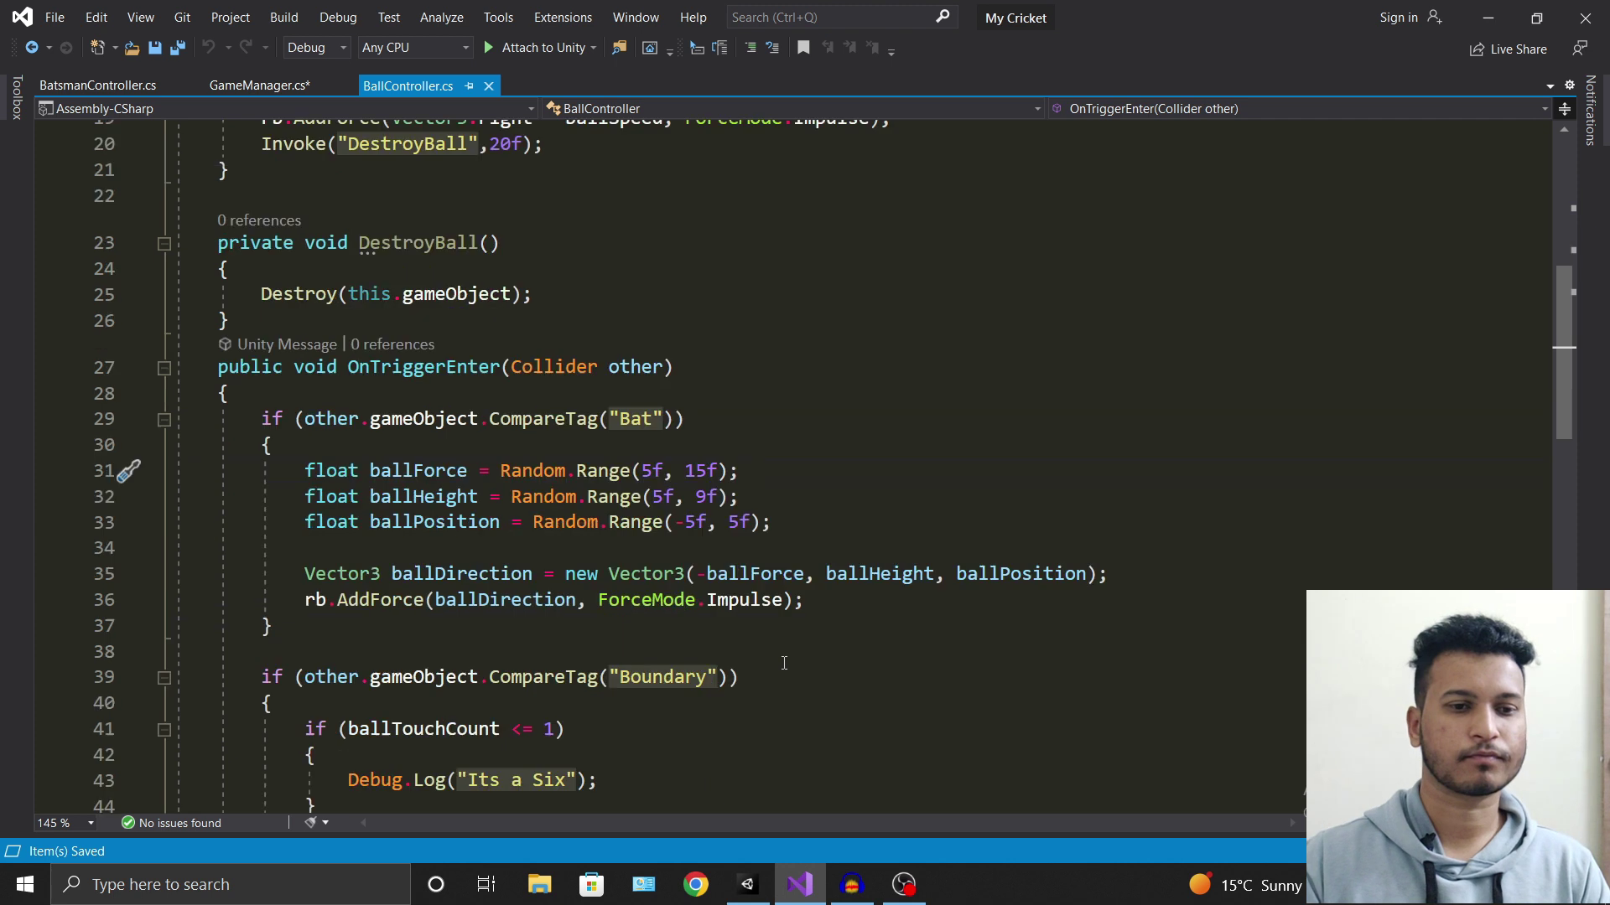
scroll(784, 663, down, 2)
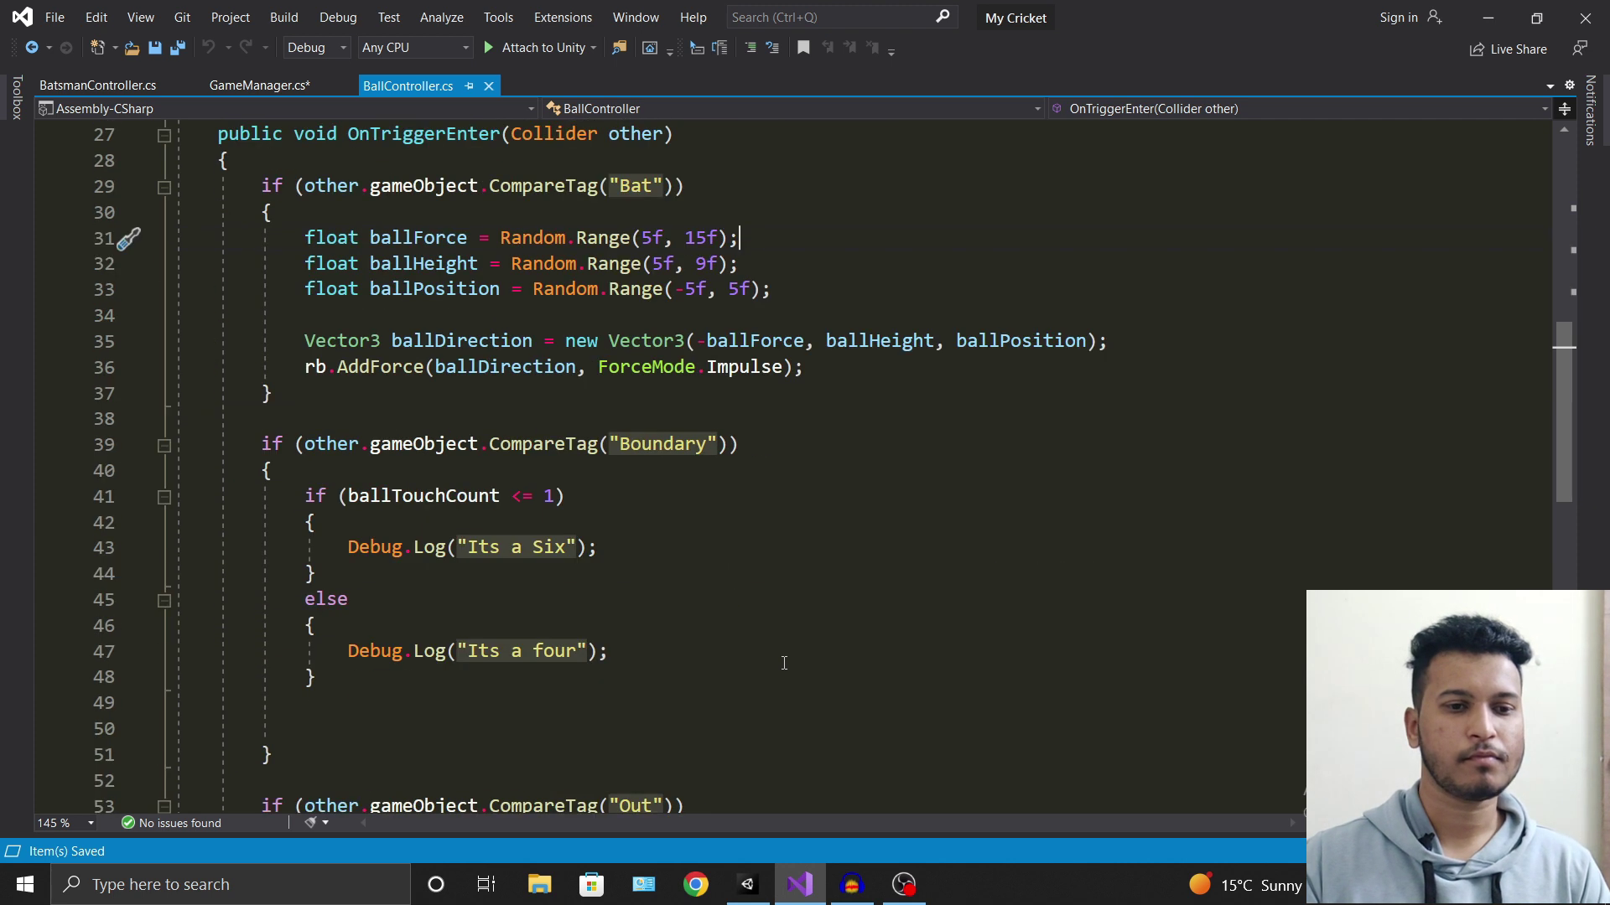
Replace the Debug.Log("Its a Six") line with UpdateRuns(6) and save all scripts.
click(639, 549)
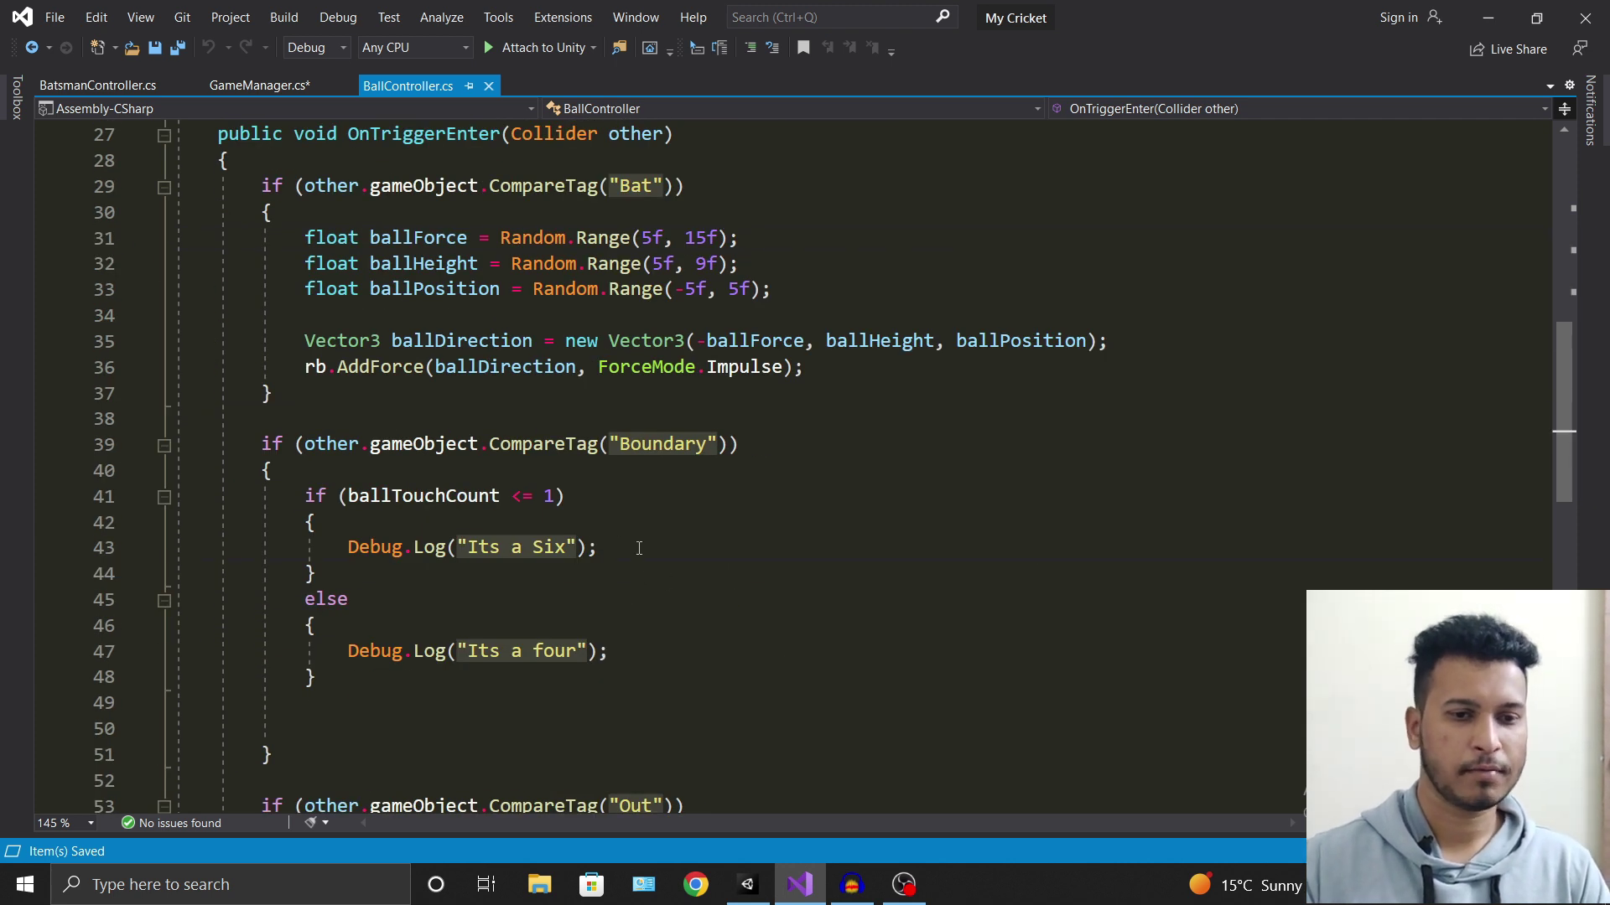
drag(639, 550, 349, 552)
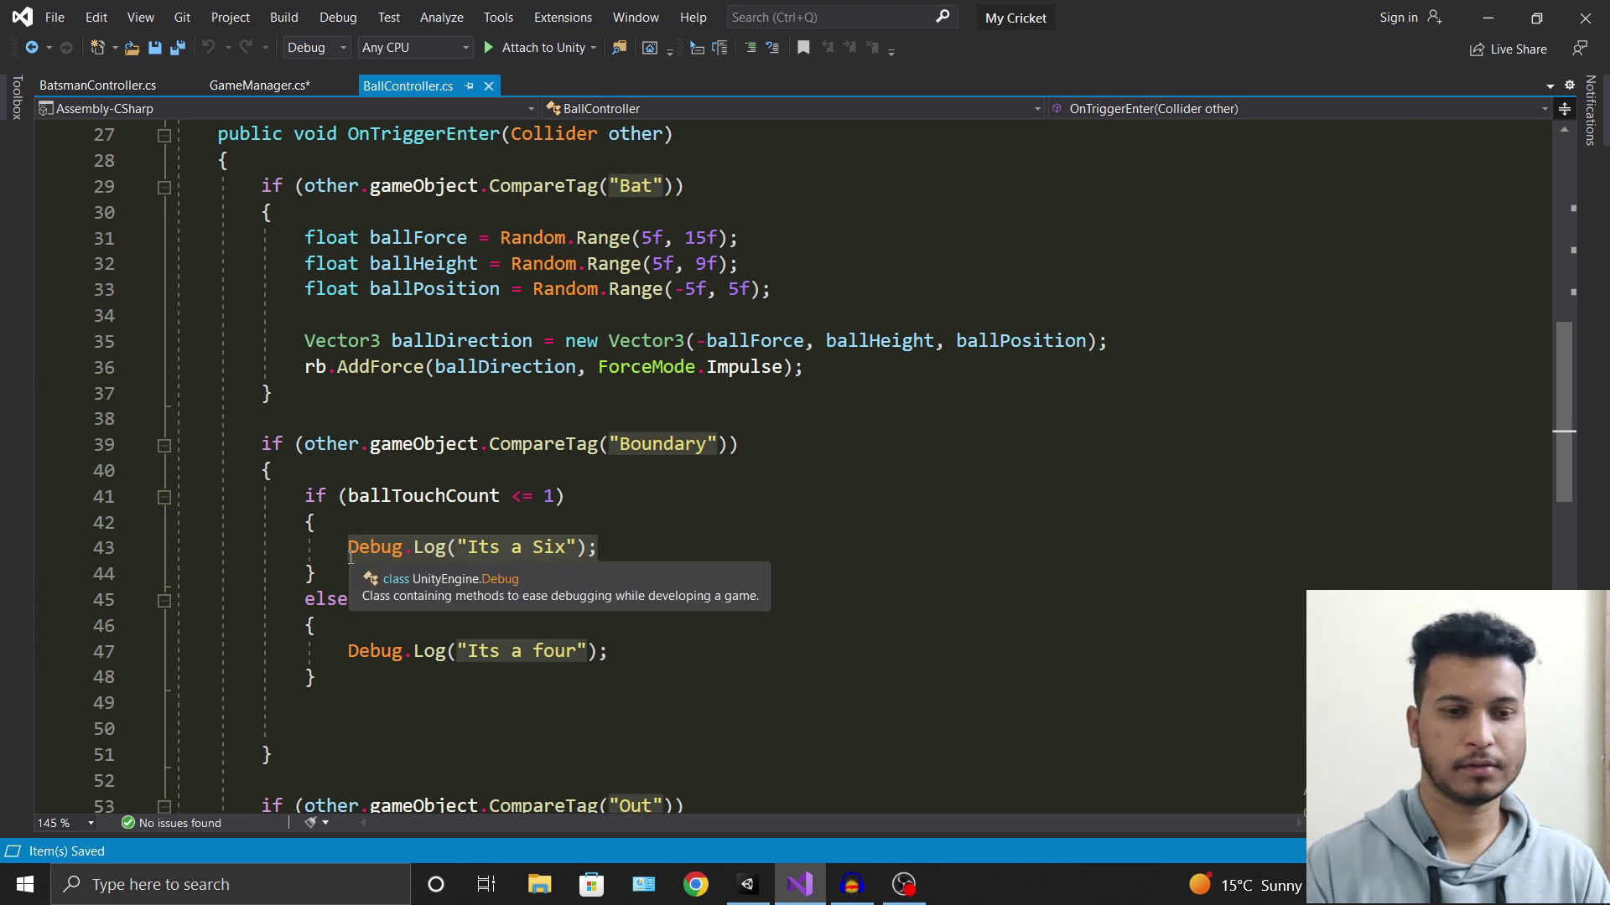
key(BackSpace)
text(UpdateRuns)
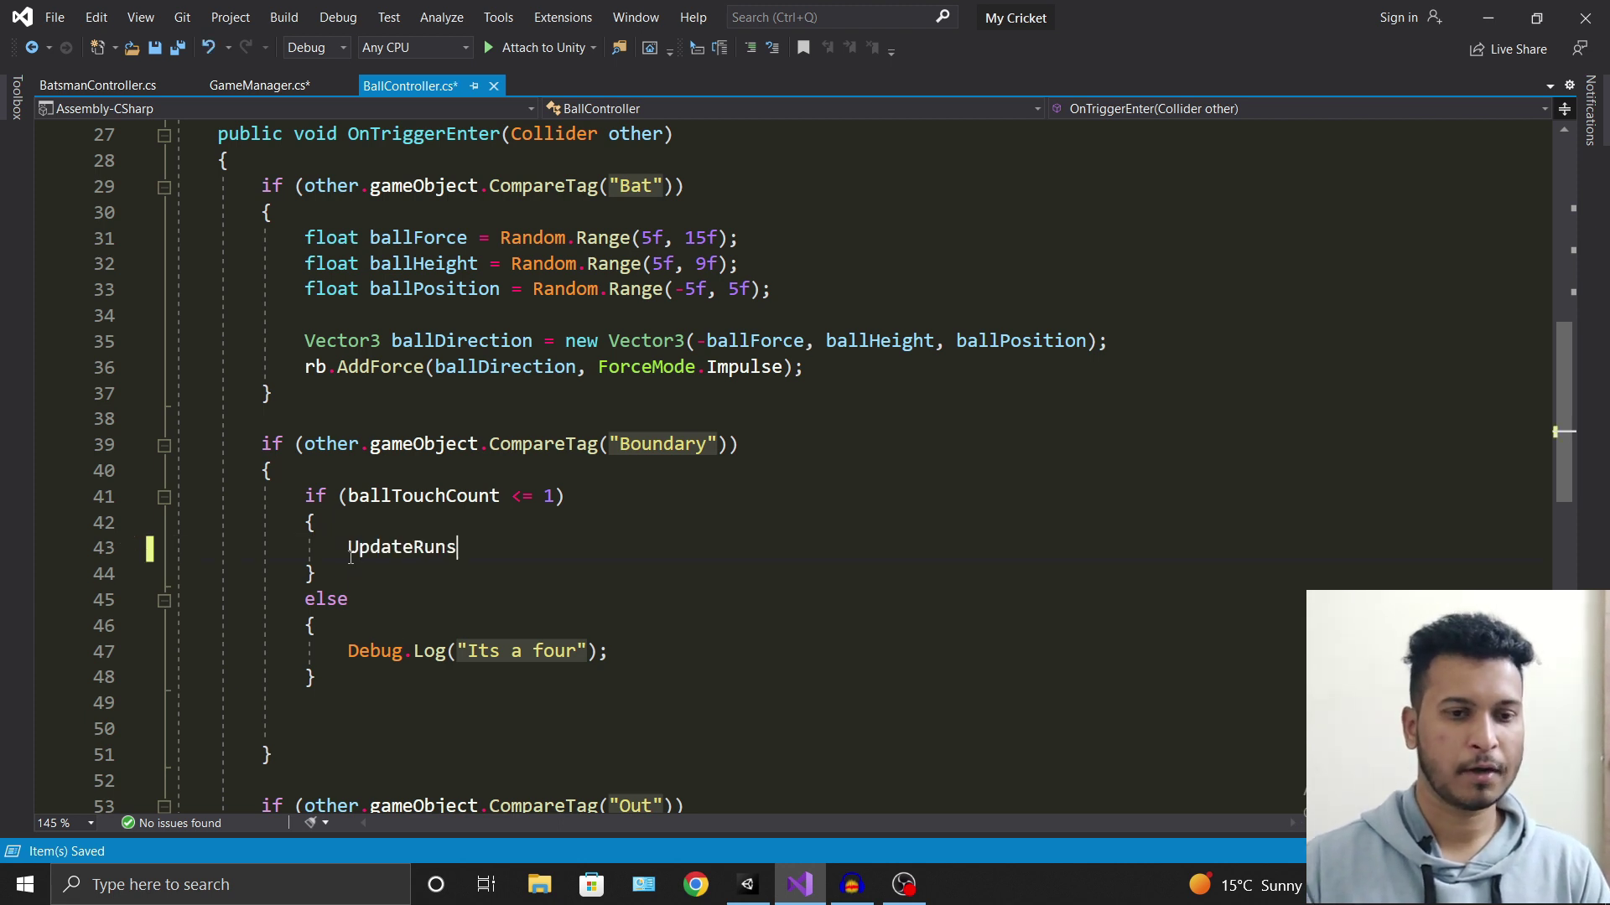
text(())
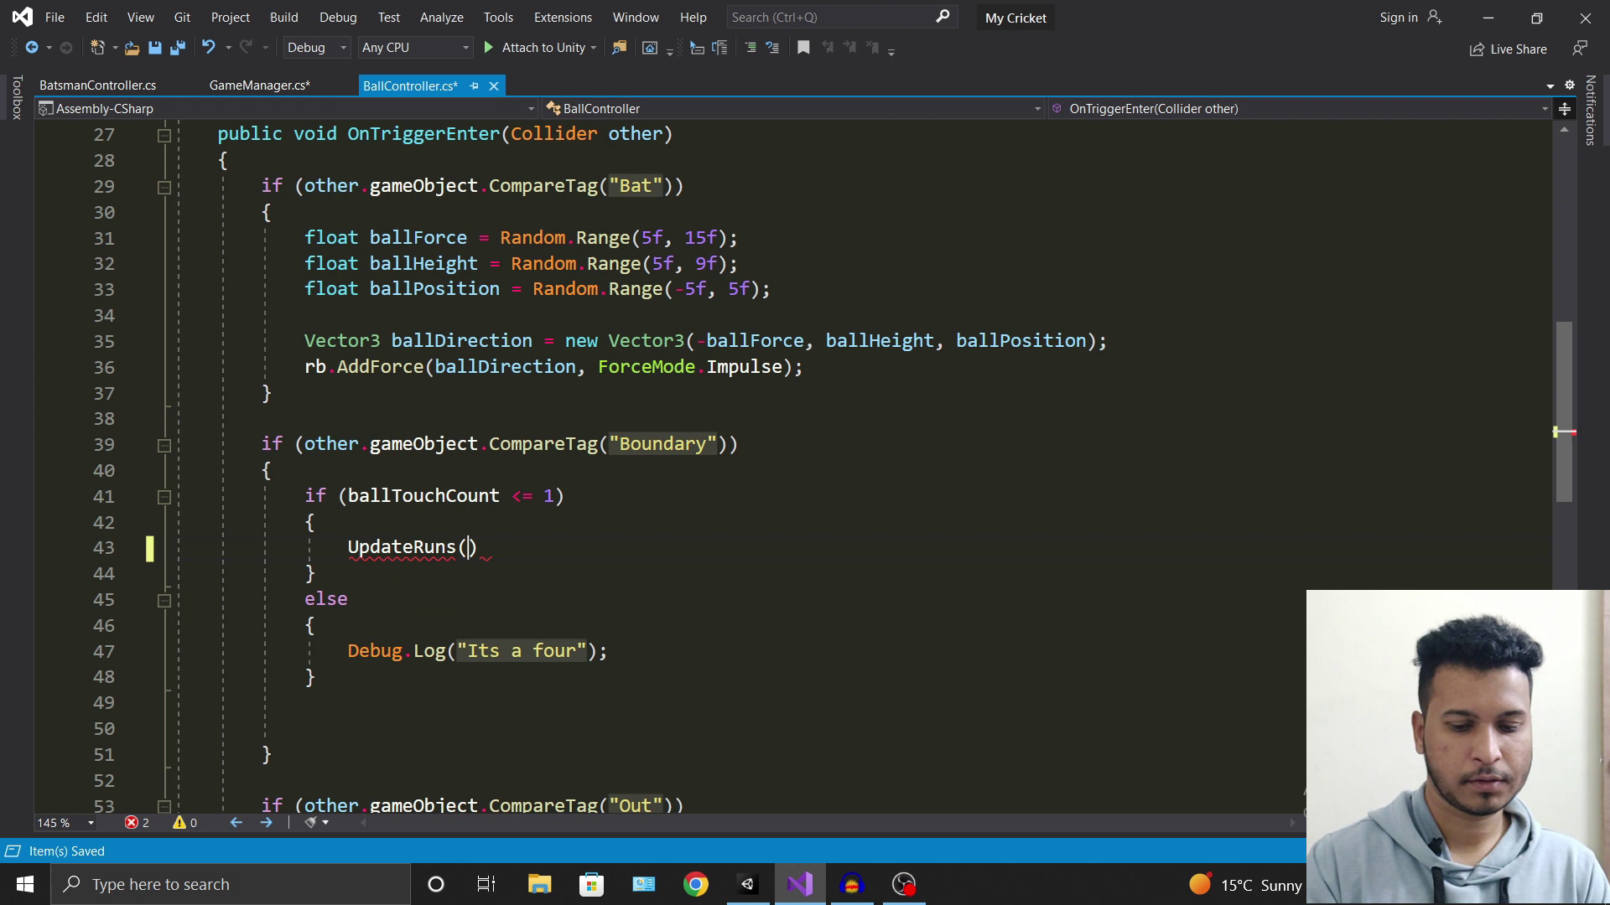
text(6)
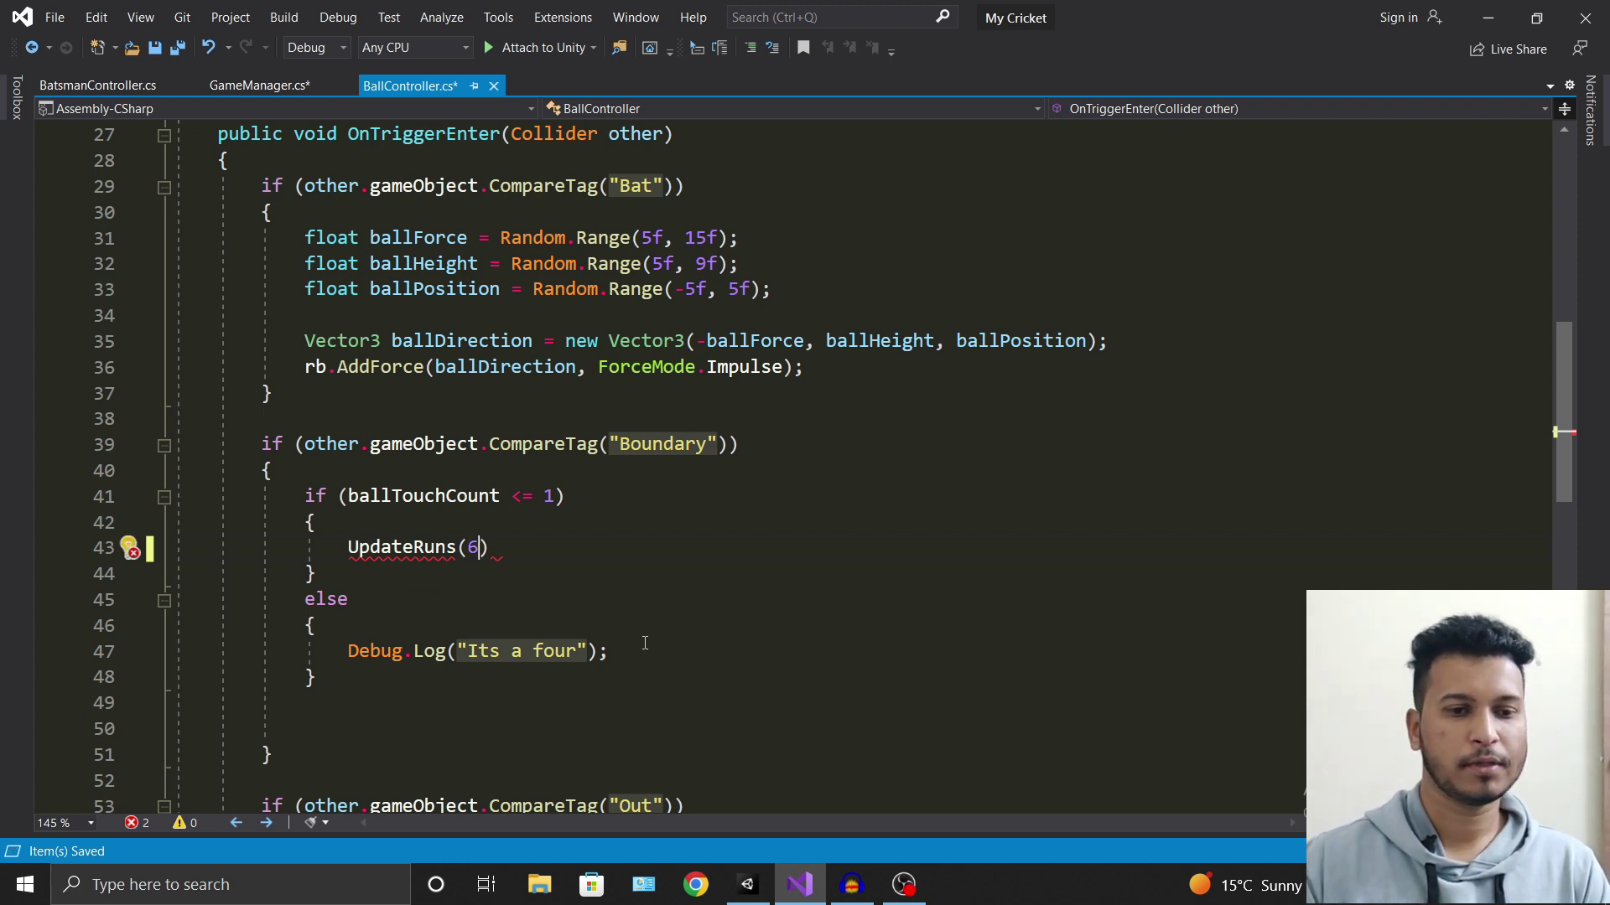
text(;)
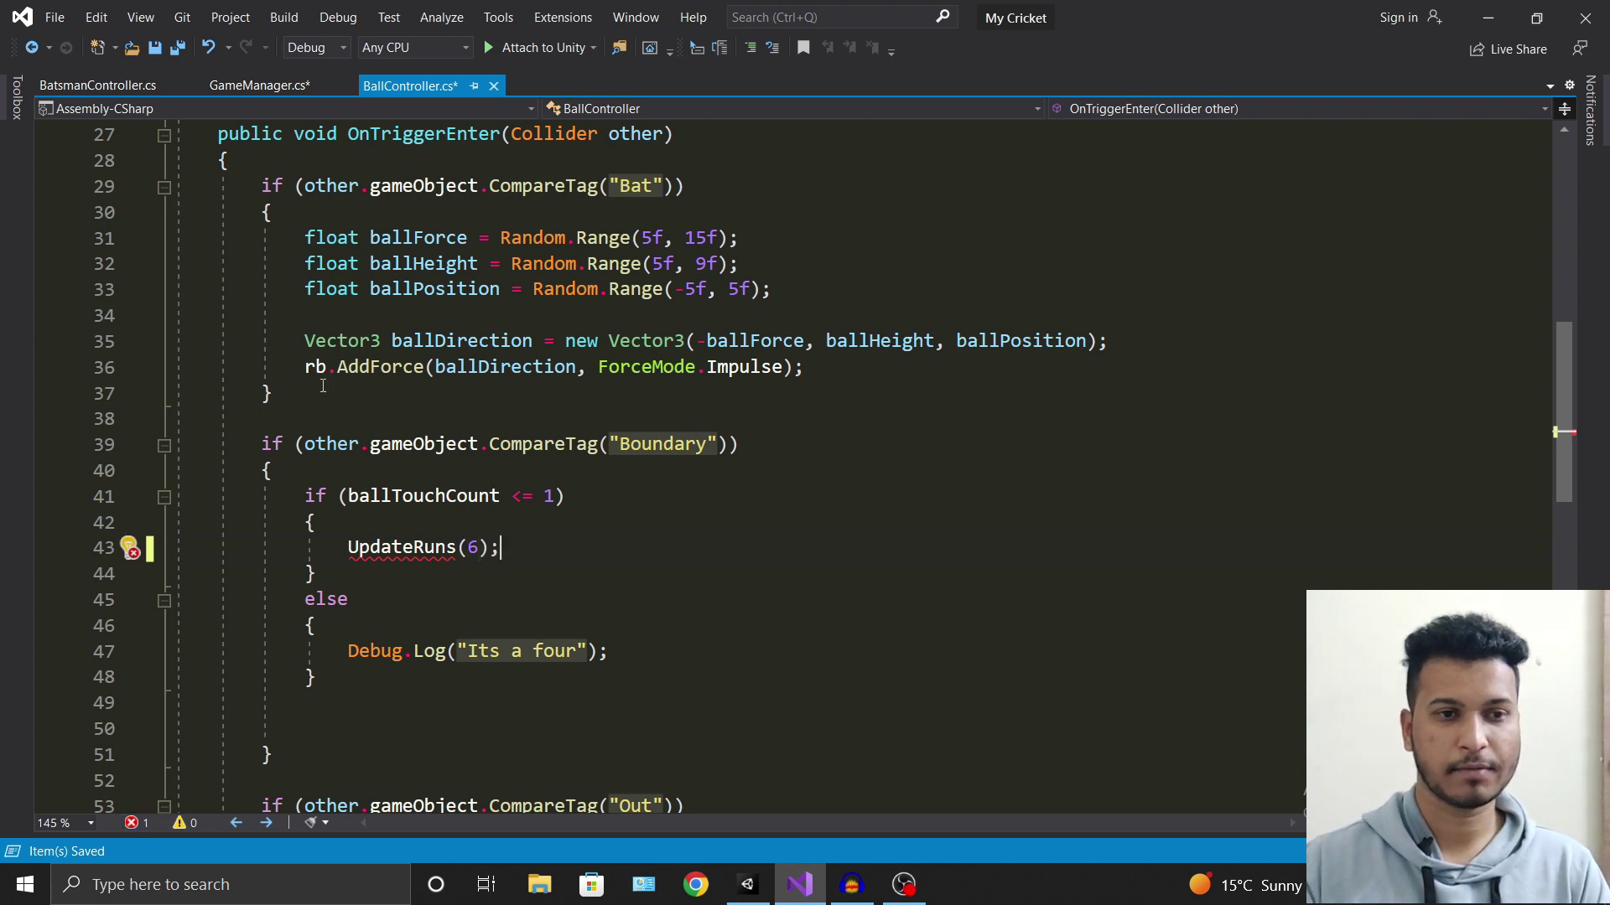
key(ctrl+shift+s)
Turn the six branch's call into GameManager.instance.UpdateRuns(6).
click(256, 84)
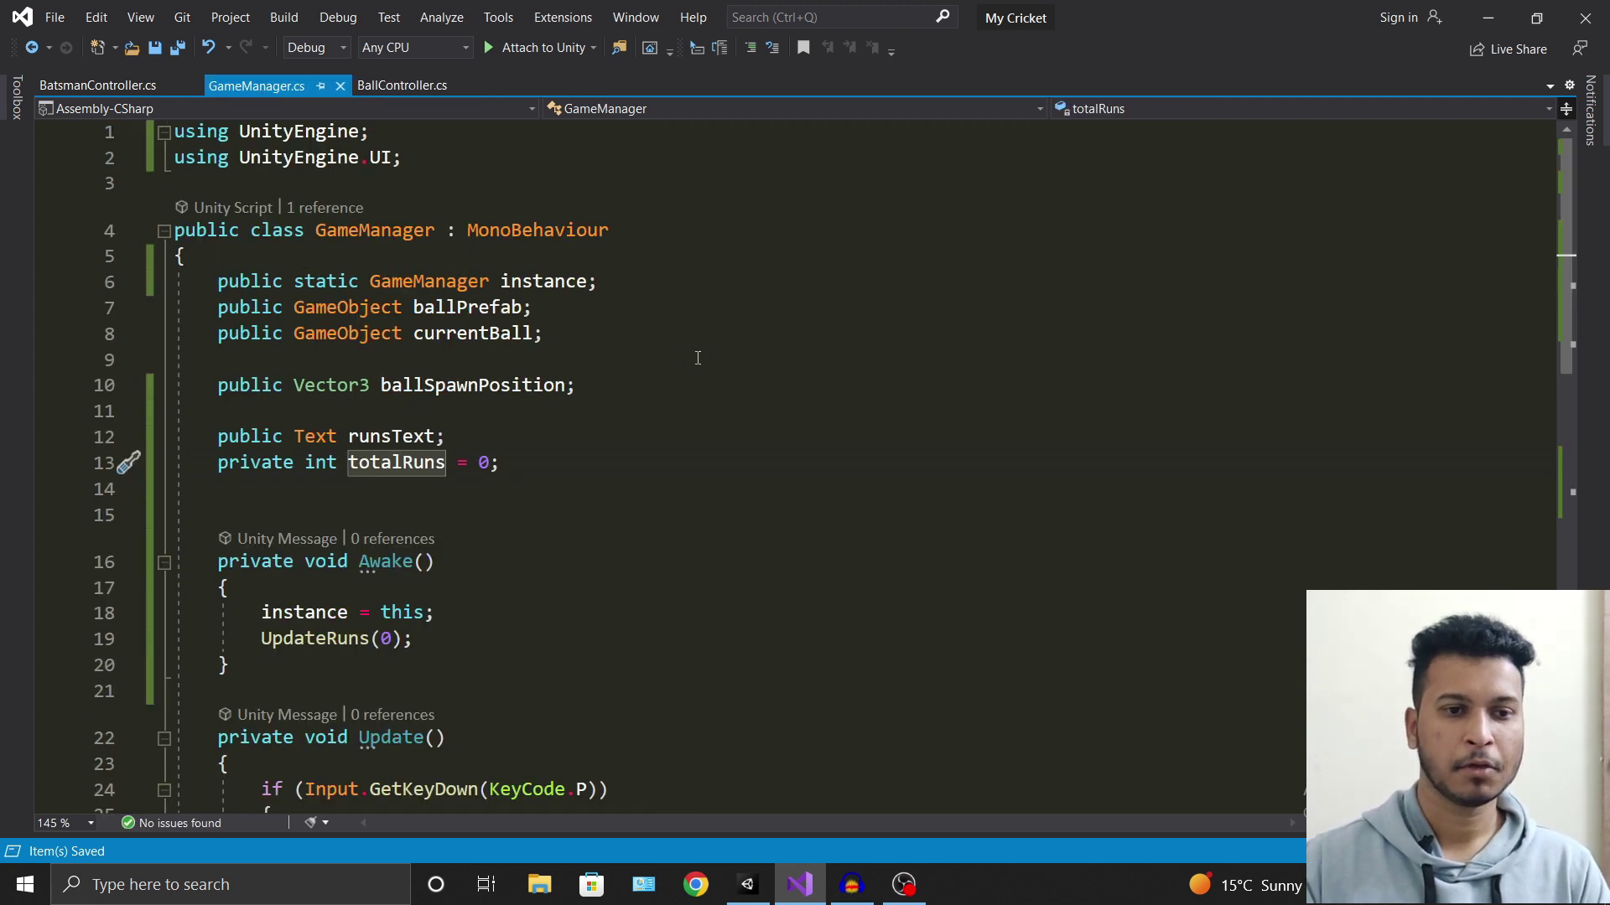
click(403, 86)
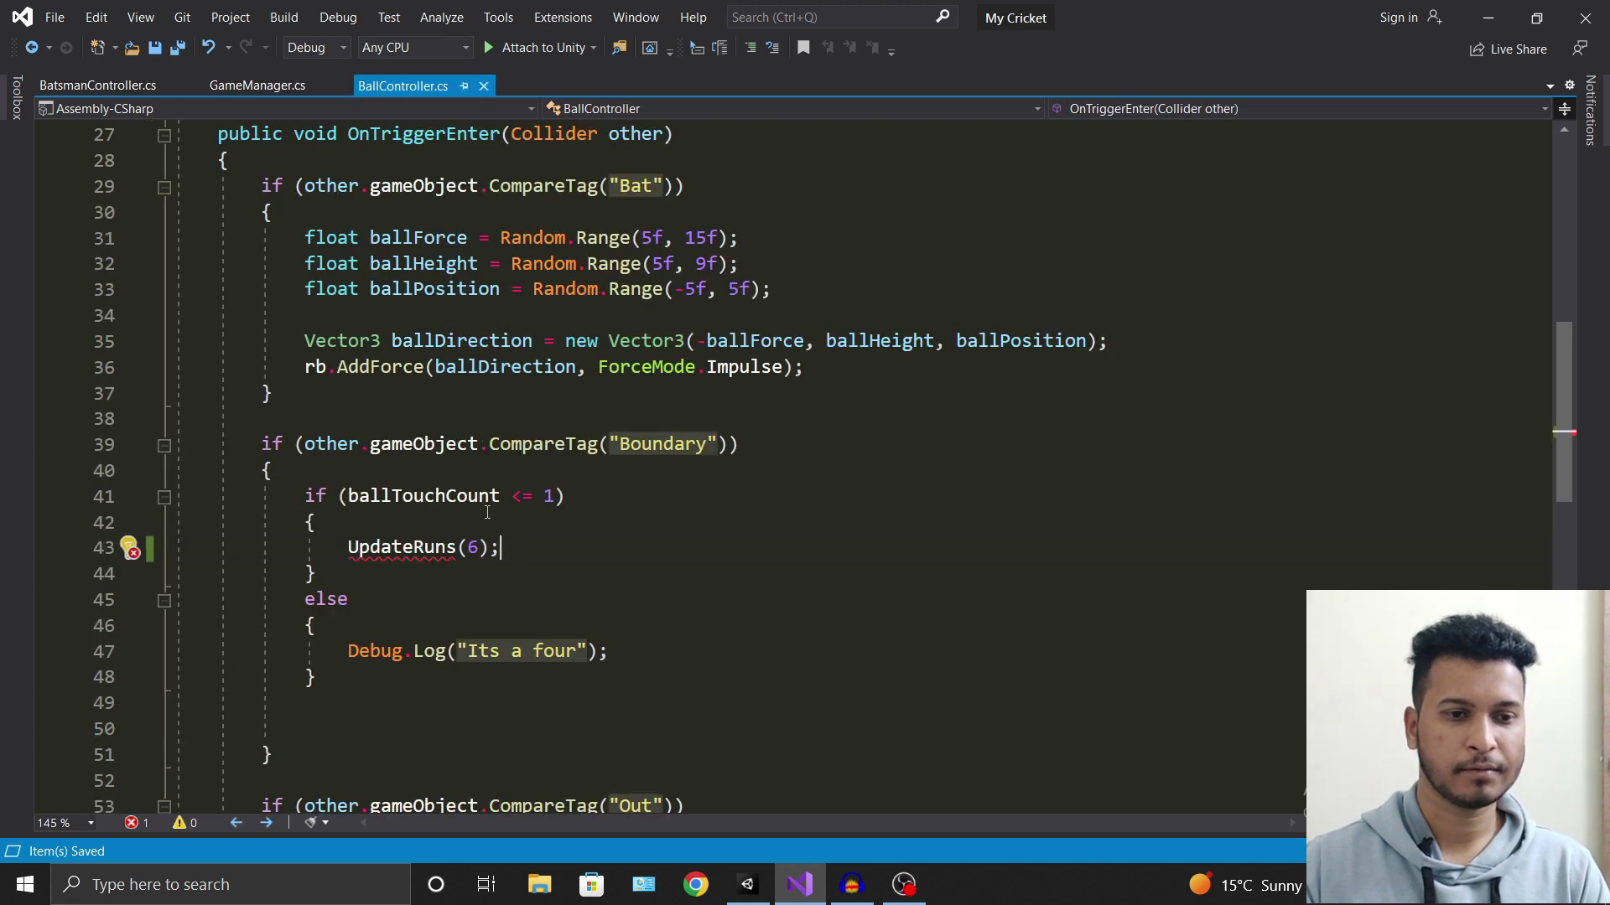
click(345, 549)
text(Game)
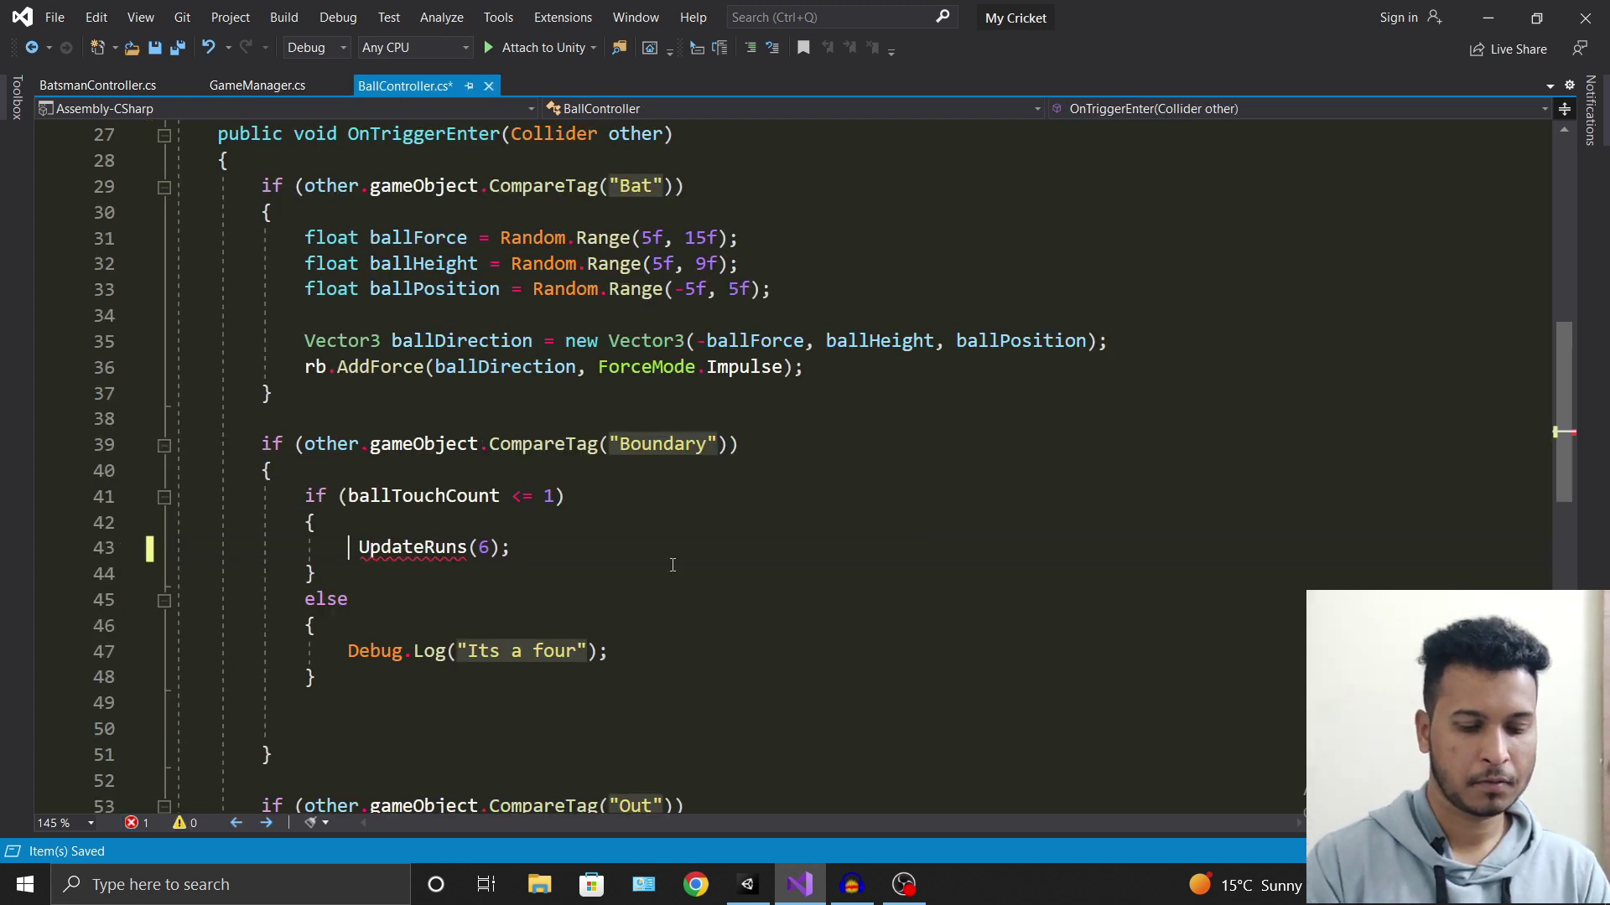
text(manag)
key(Tab)
text(.inst)
key(Tab)
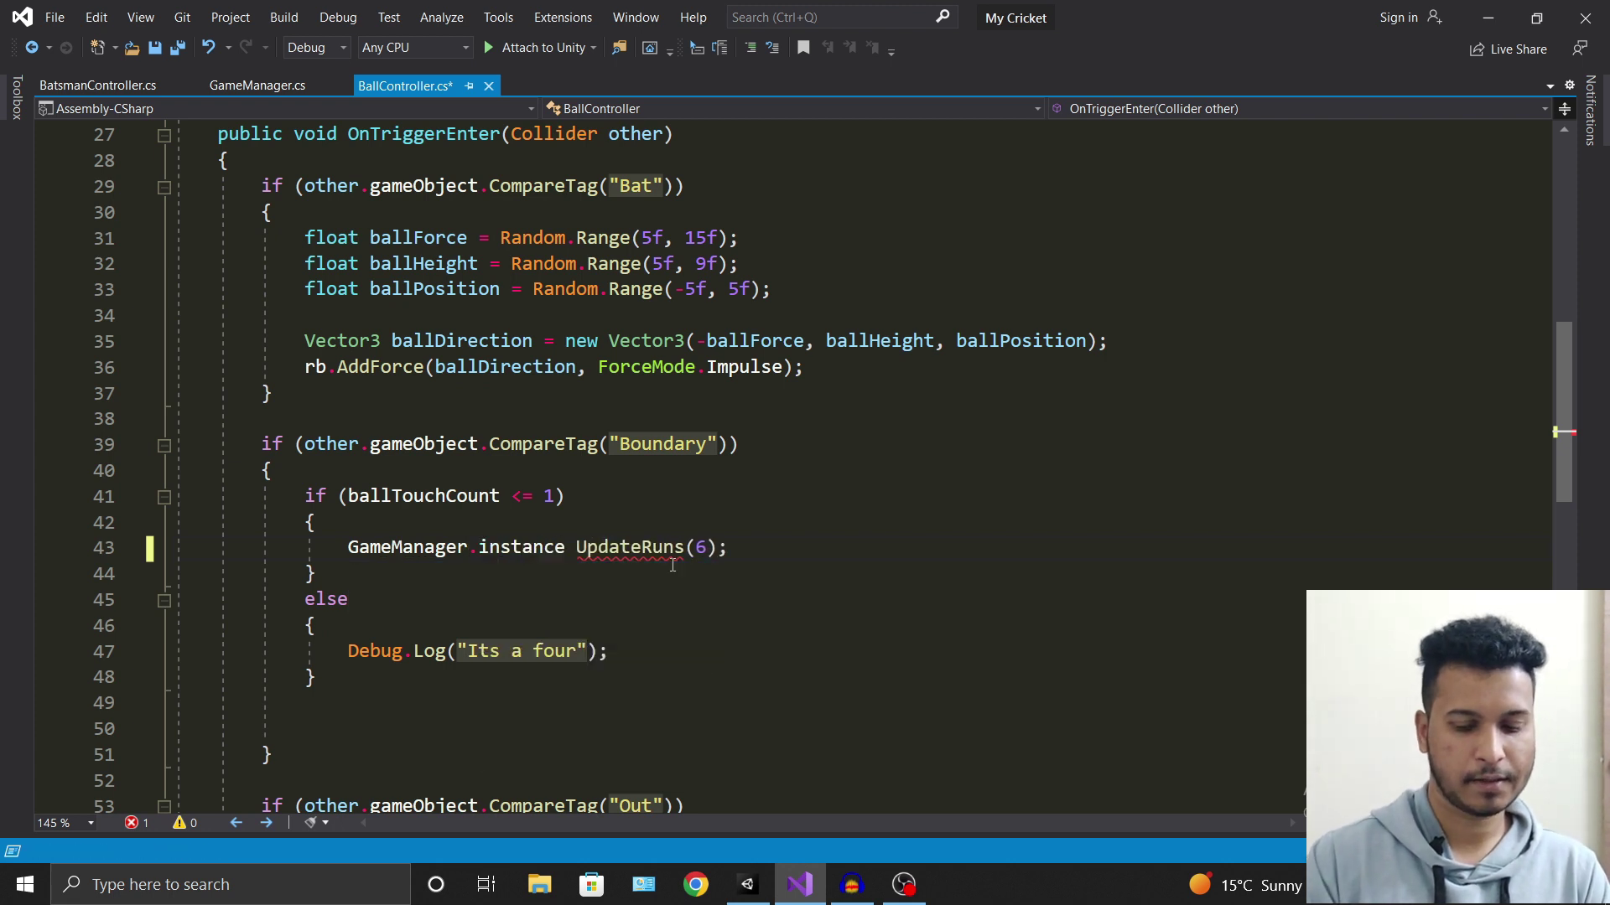
text(.)
key(Delete)
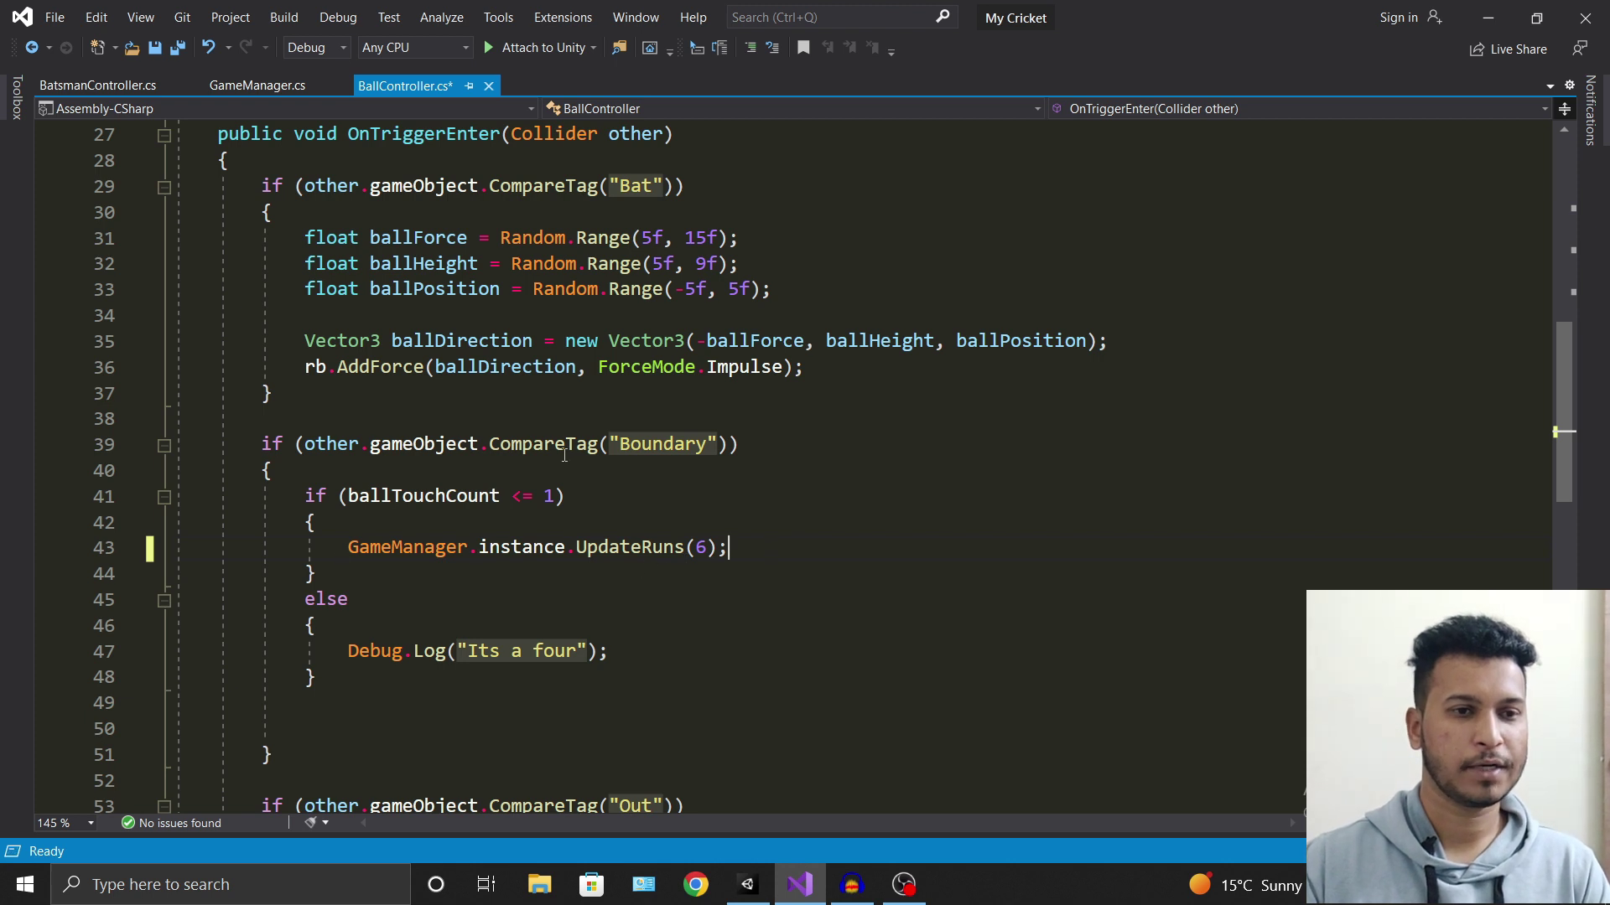
Check the instance assignment in GameManager's Awake, then save BallController.cs.
click(256, 85)
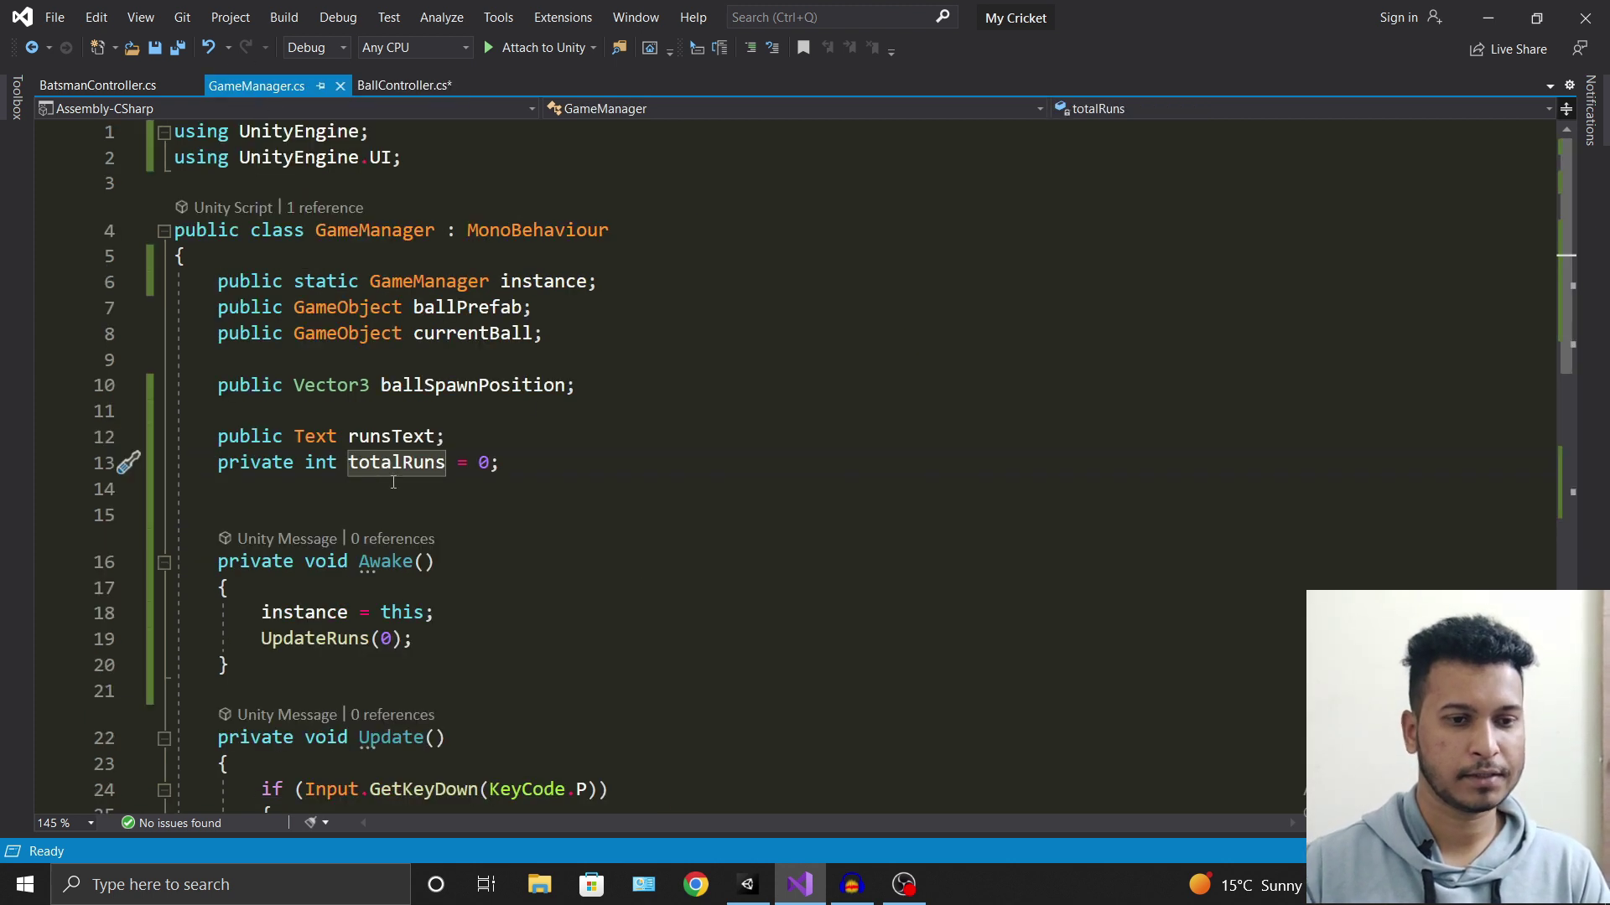
click(310, 623)
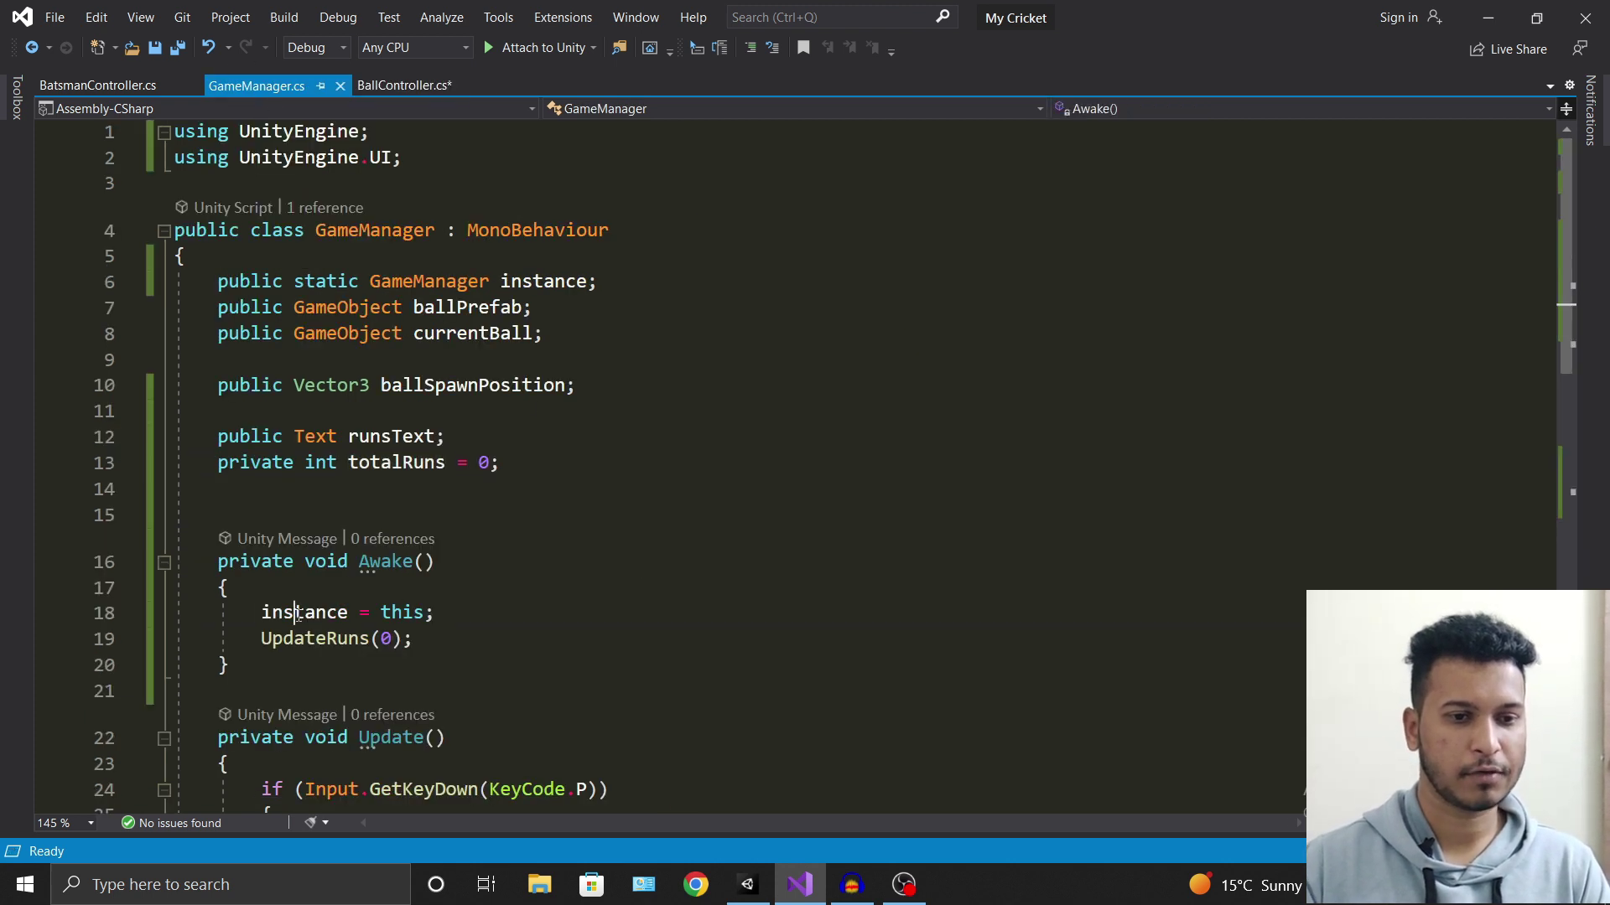
click(406, 84)
key(ctrl+s)
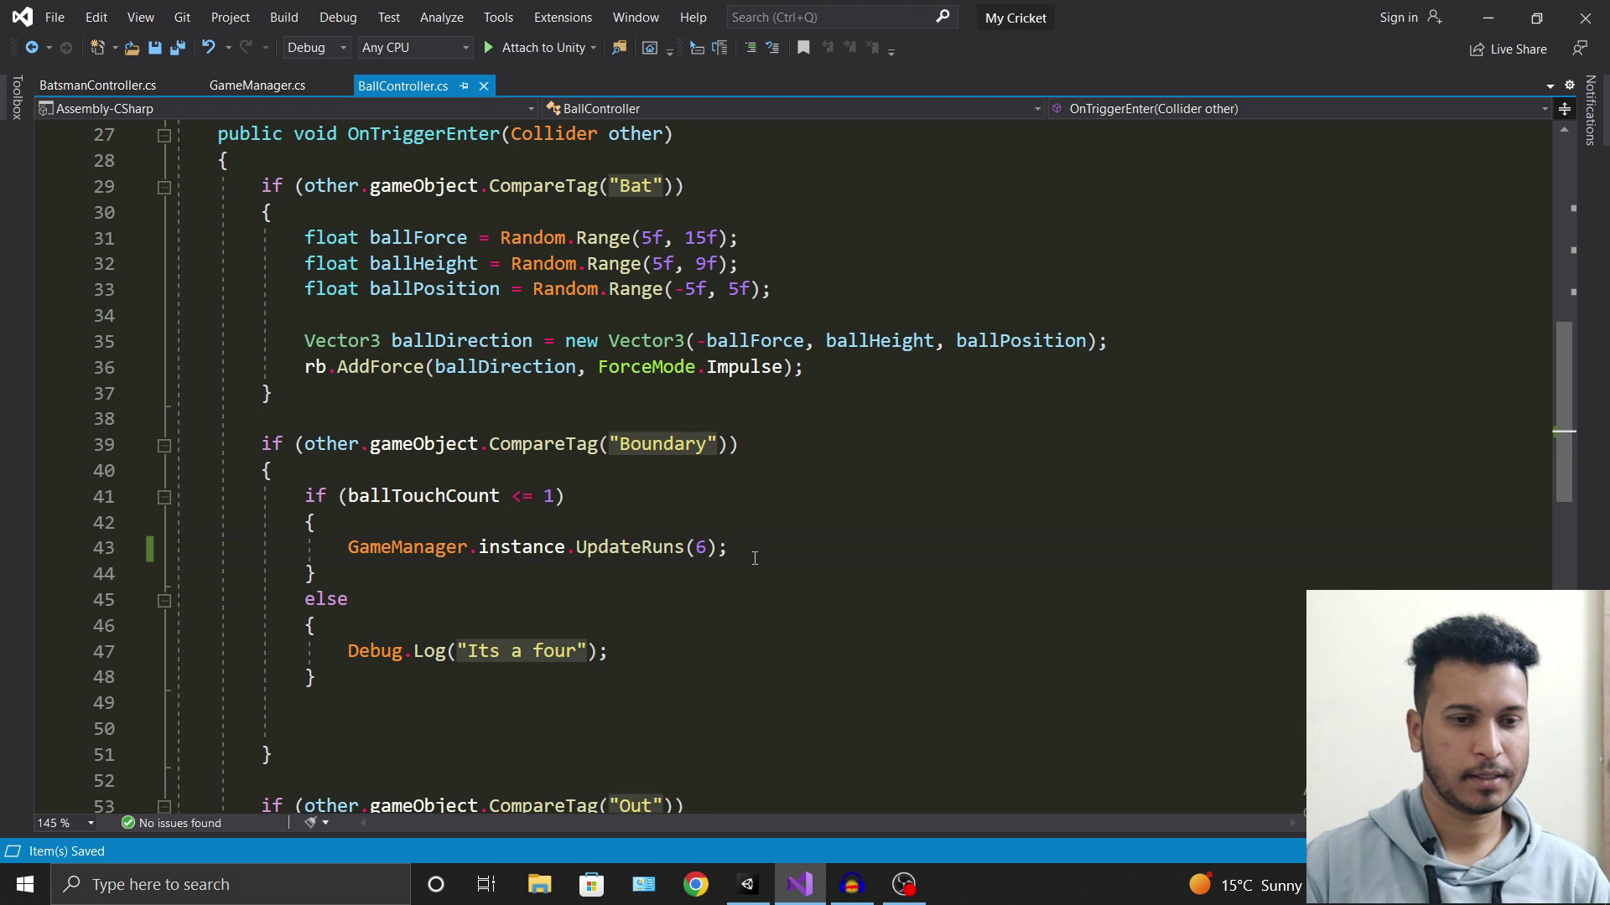
Paste the copied call over the four log as UpdateRuns(4), and over the wicket log.
drag(754, 558, 332, 552)
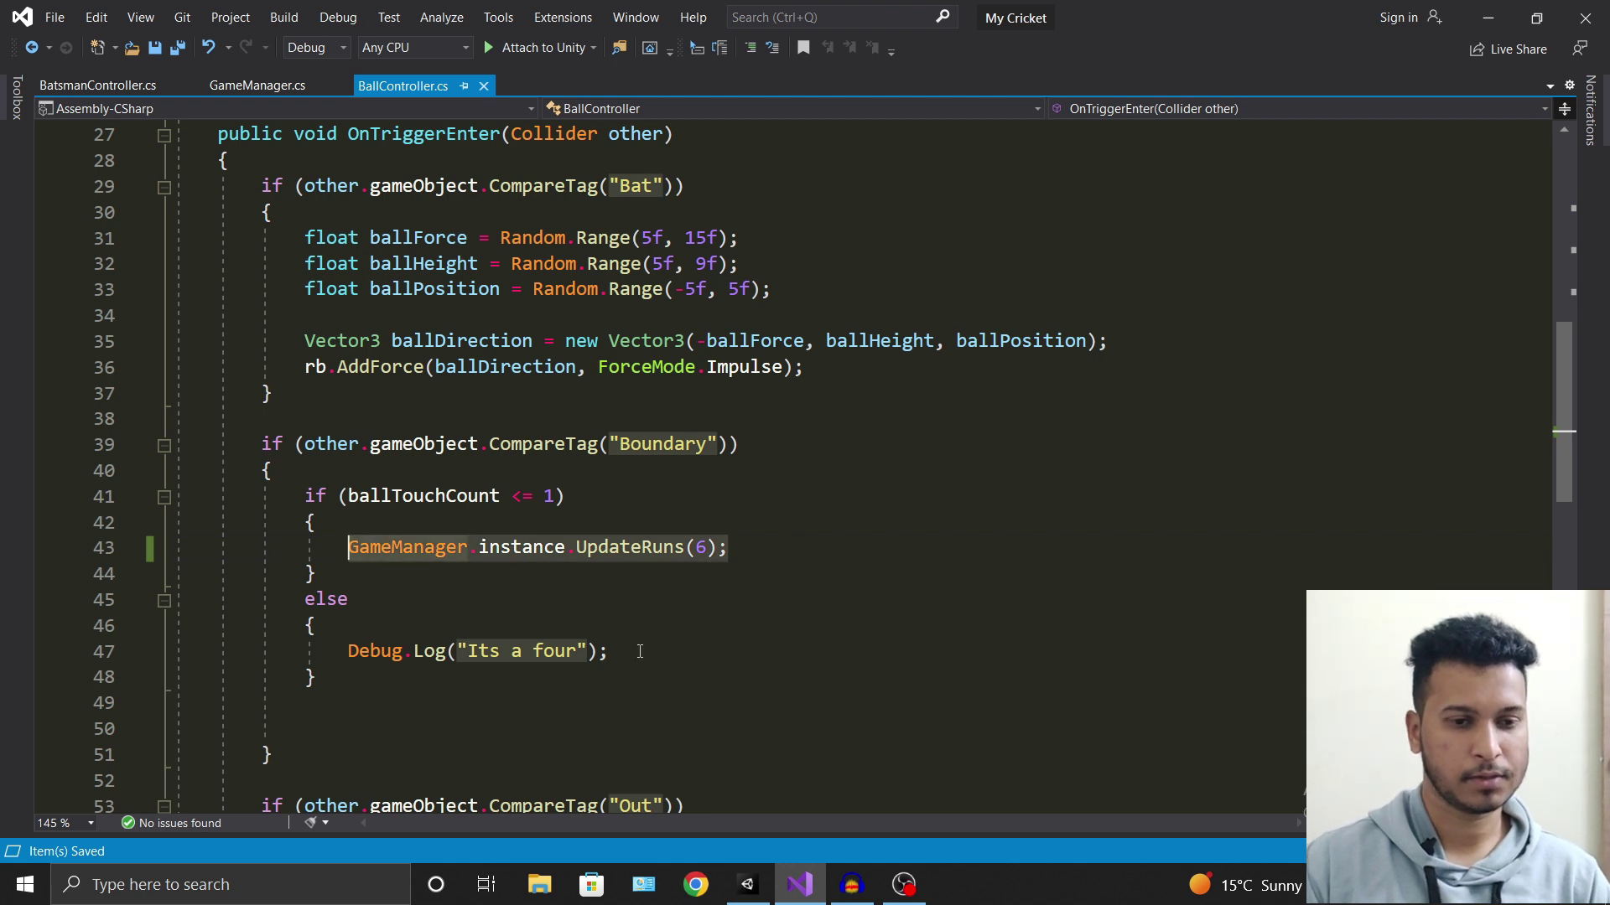
key(ctrl+c)
drag(622, 651, 344, 651)
key(ctrl+v)
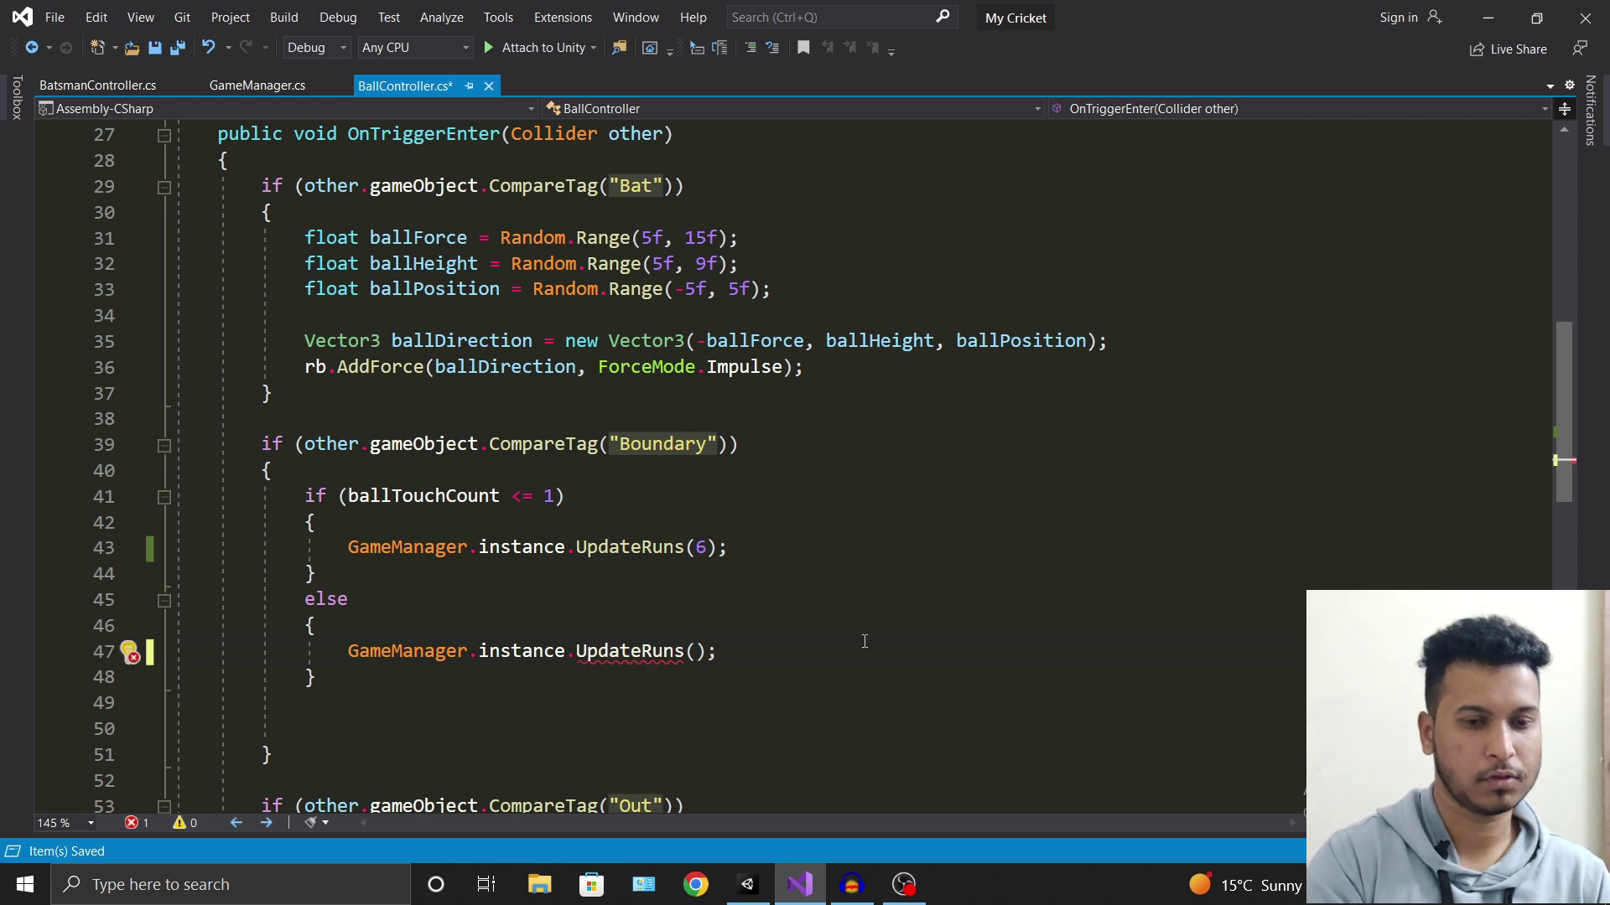
text(4)
scroll(865, 641, down, 2)
scroll(864, 642, down, 1)
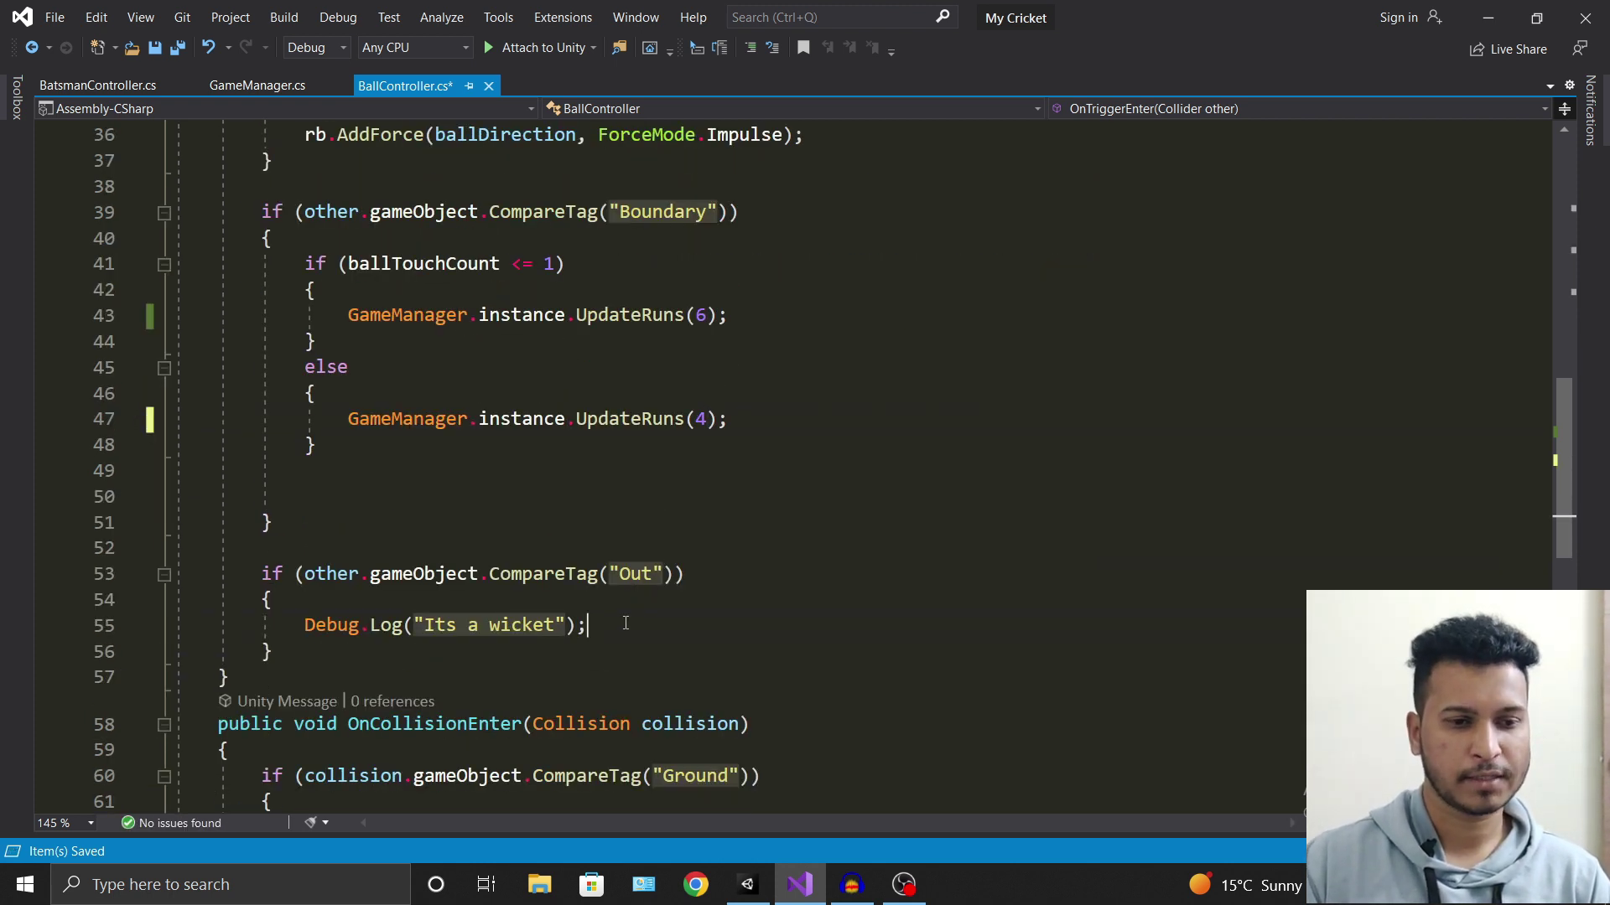
drag(625, 623, 304, 625)
key(ctrl+v)
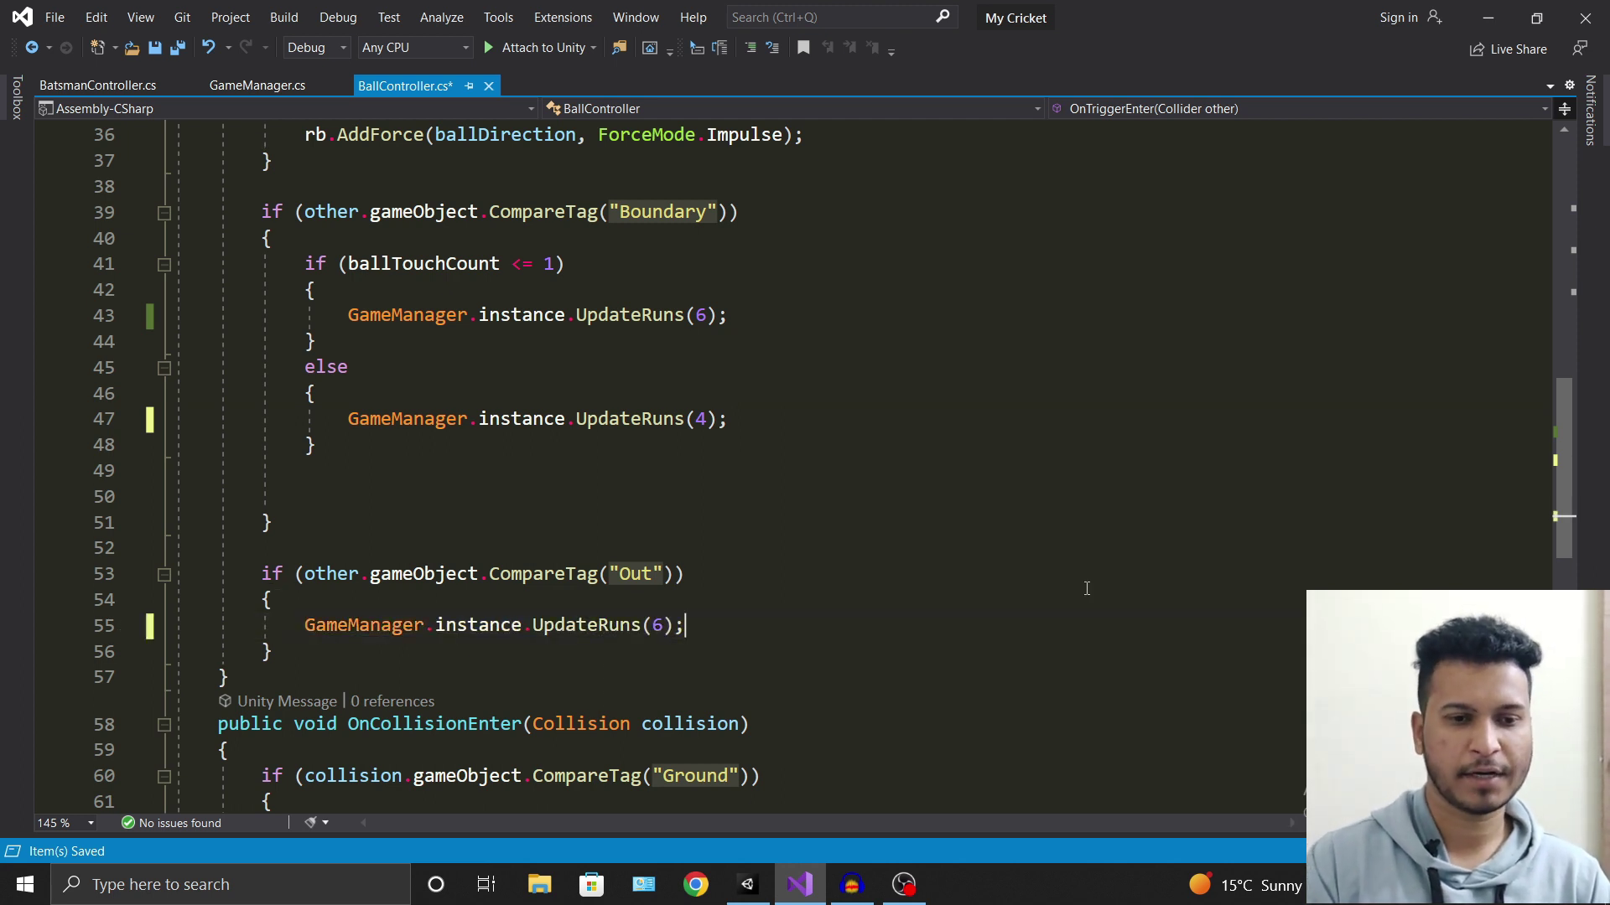
Clear UpdateRuns(6) from the Out line and make GameManager's totalRuns field public.
key(BackSpace)
key(BackSpace)
key(BackSpace)
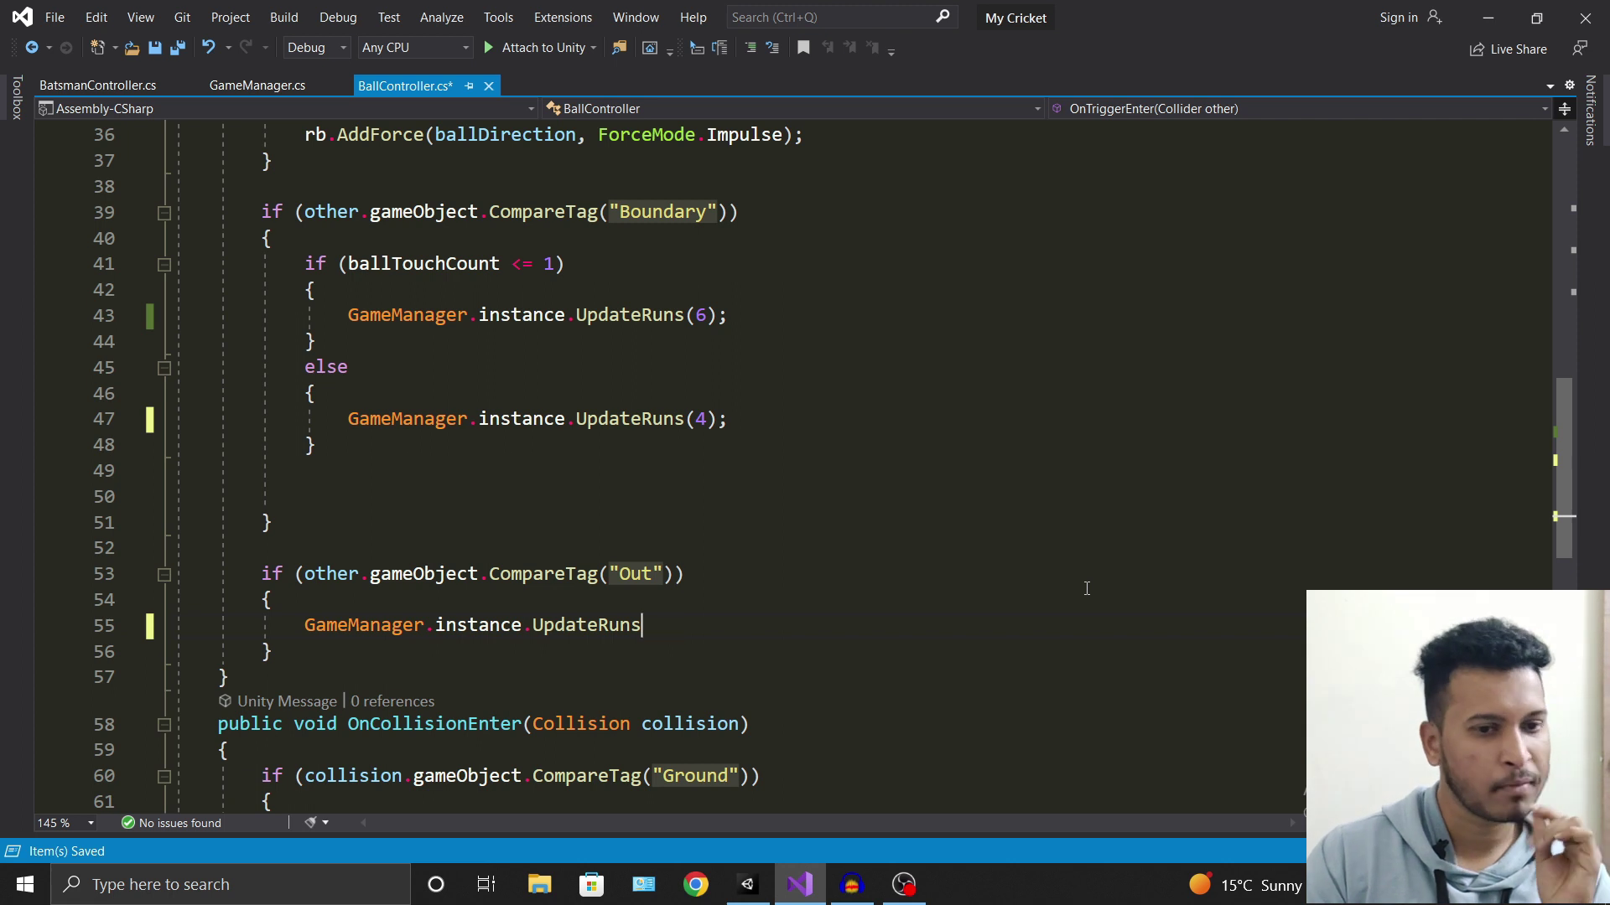
key(BackSpace)
key(BackSpace)
key(BackSpace)
key(BackSpace)
key(BackSpace)
text(tota)
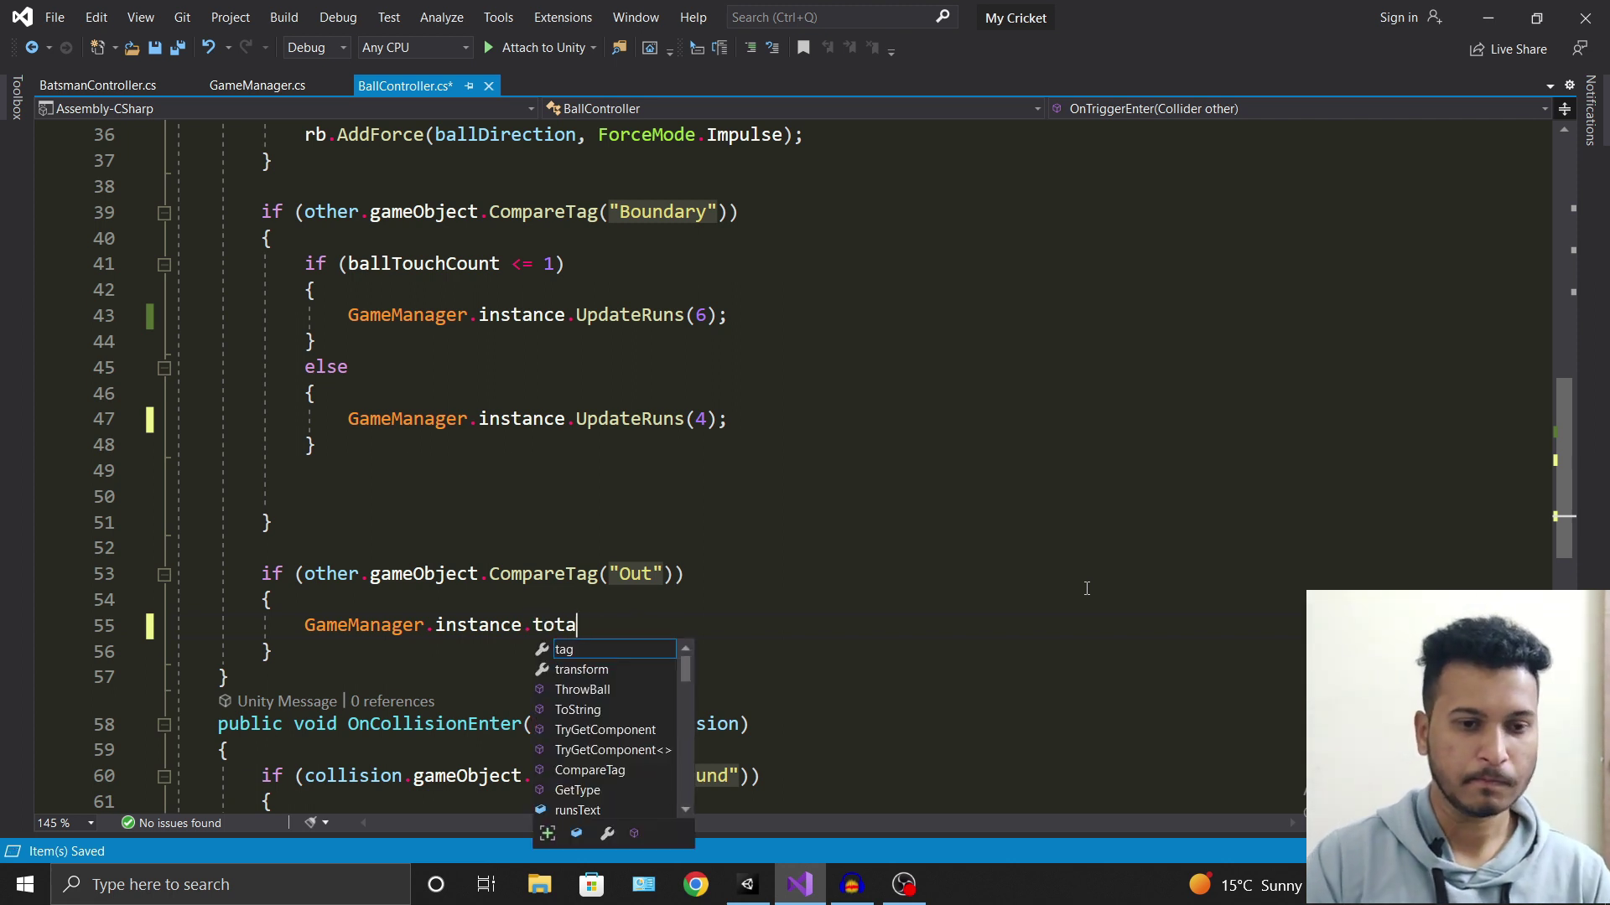
text(l)
text(ar)
text(r)
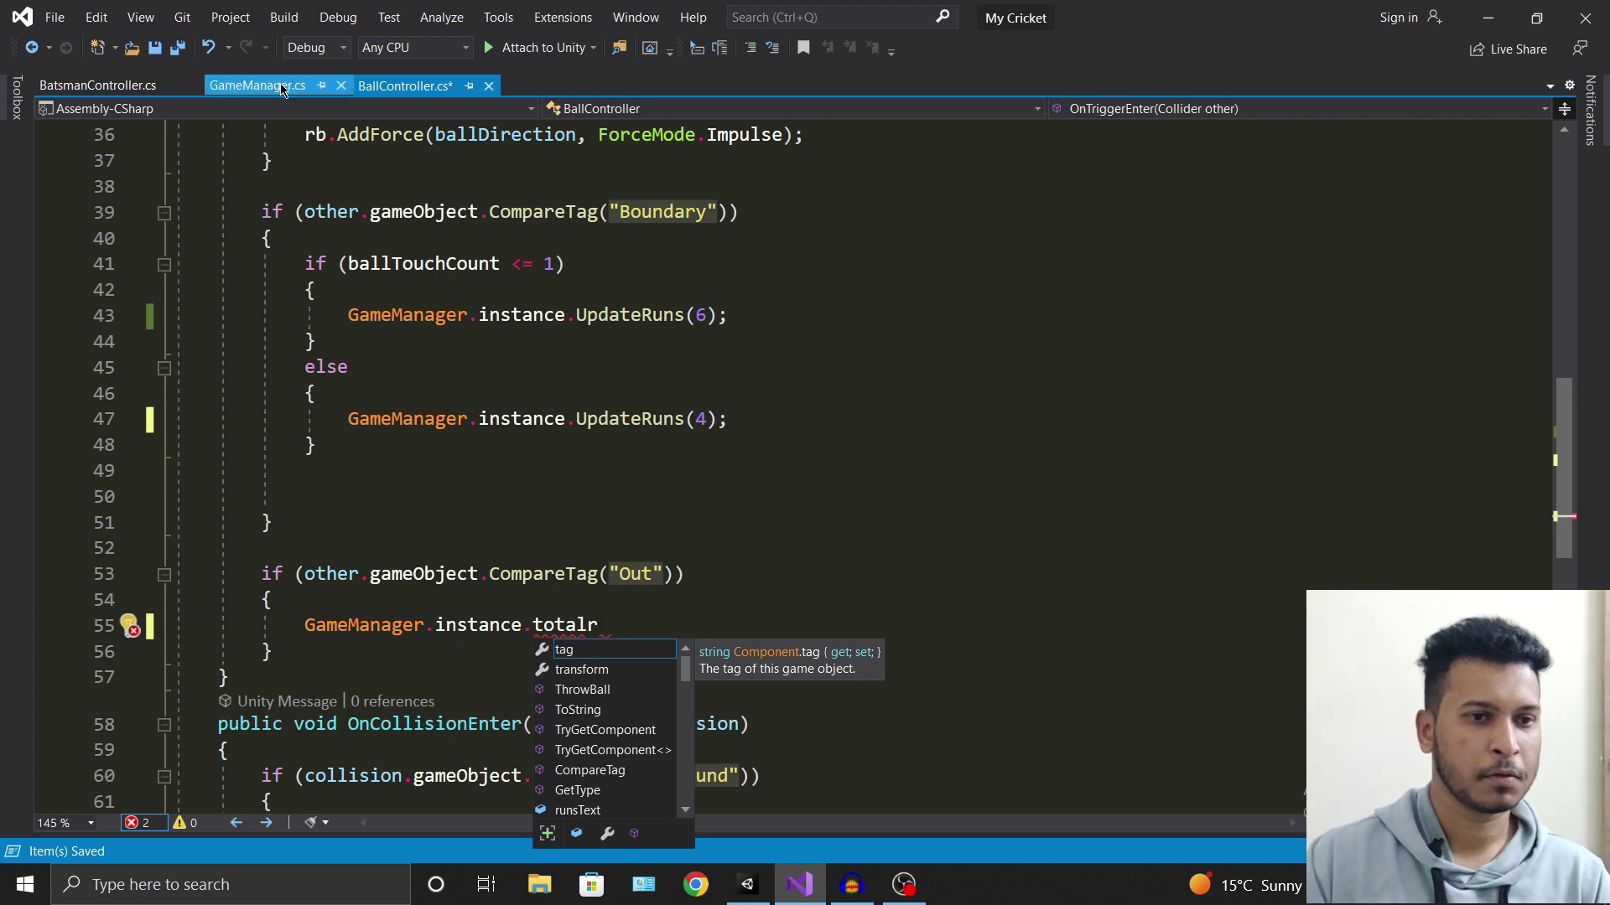
click(282, 87)
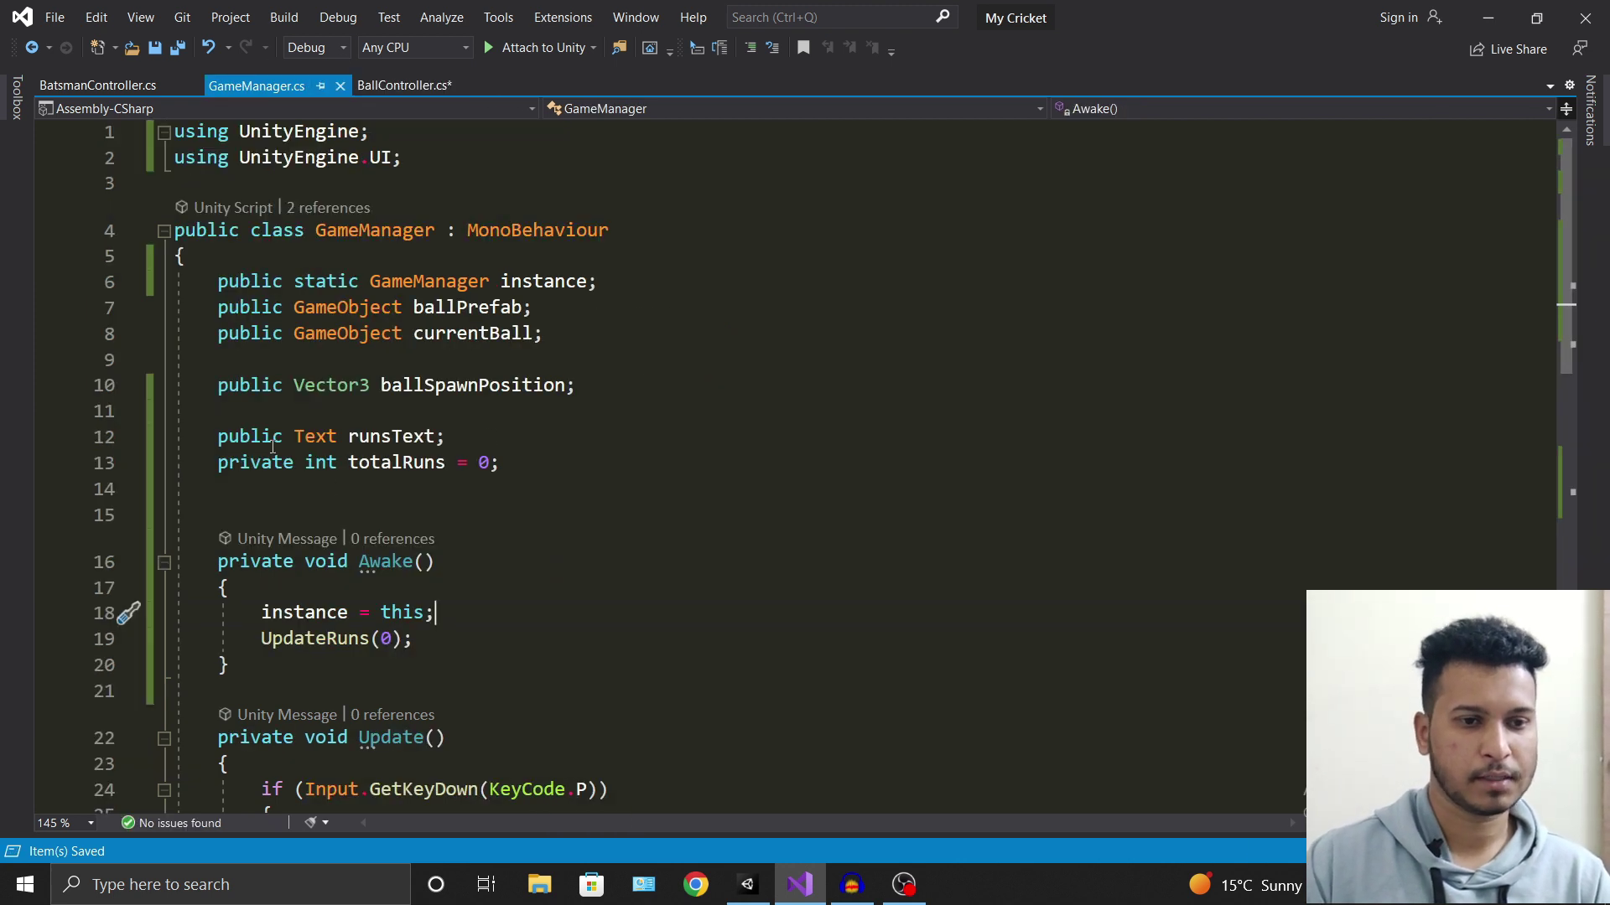
double_click(274, 466)
text(pu)
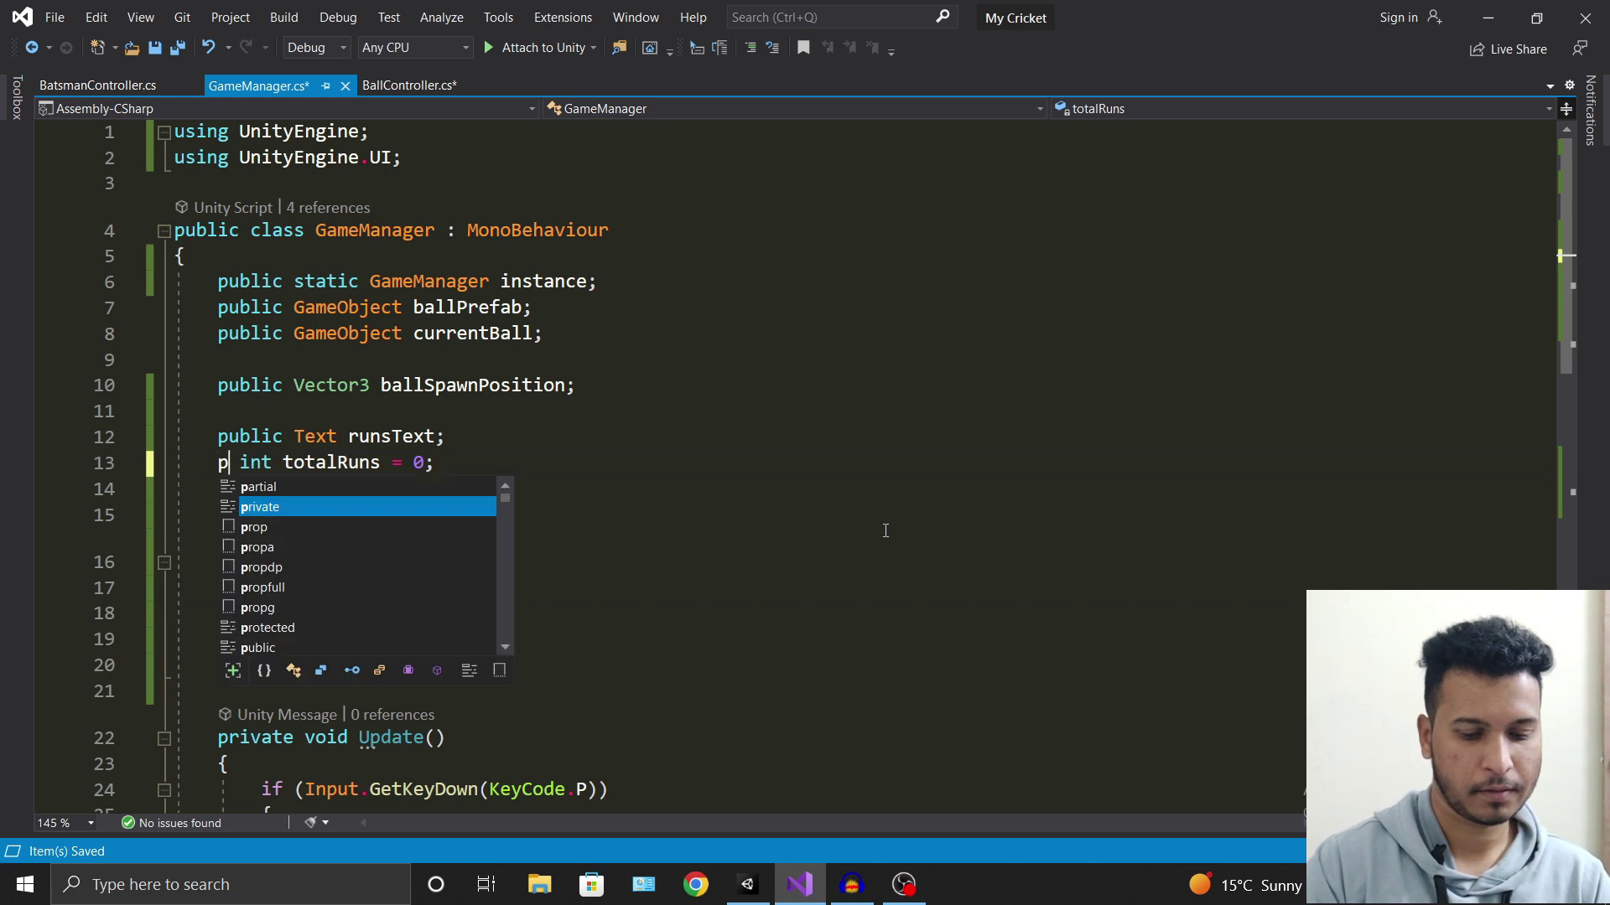
text(blic)
key(Down)
key(Down)
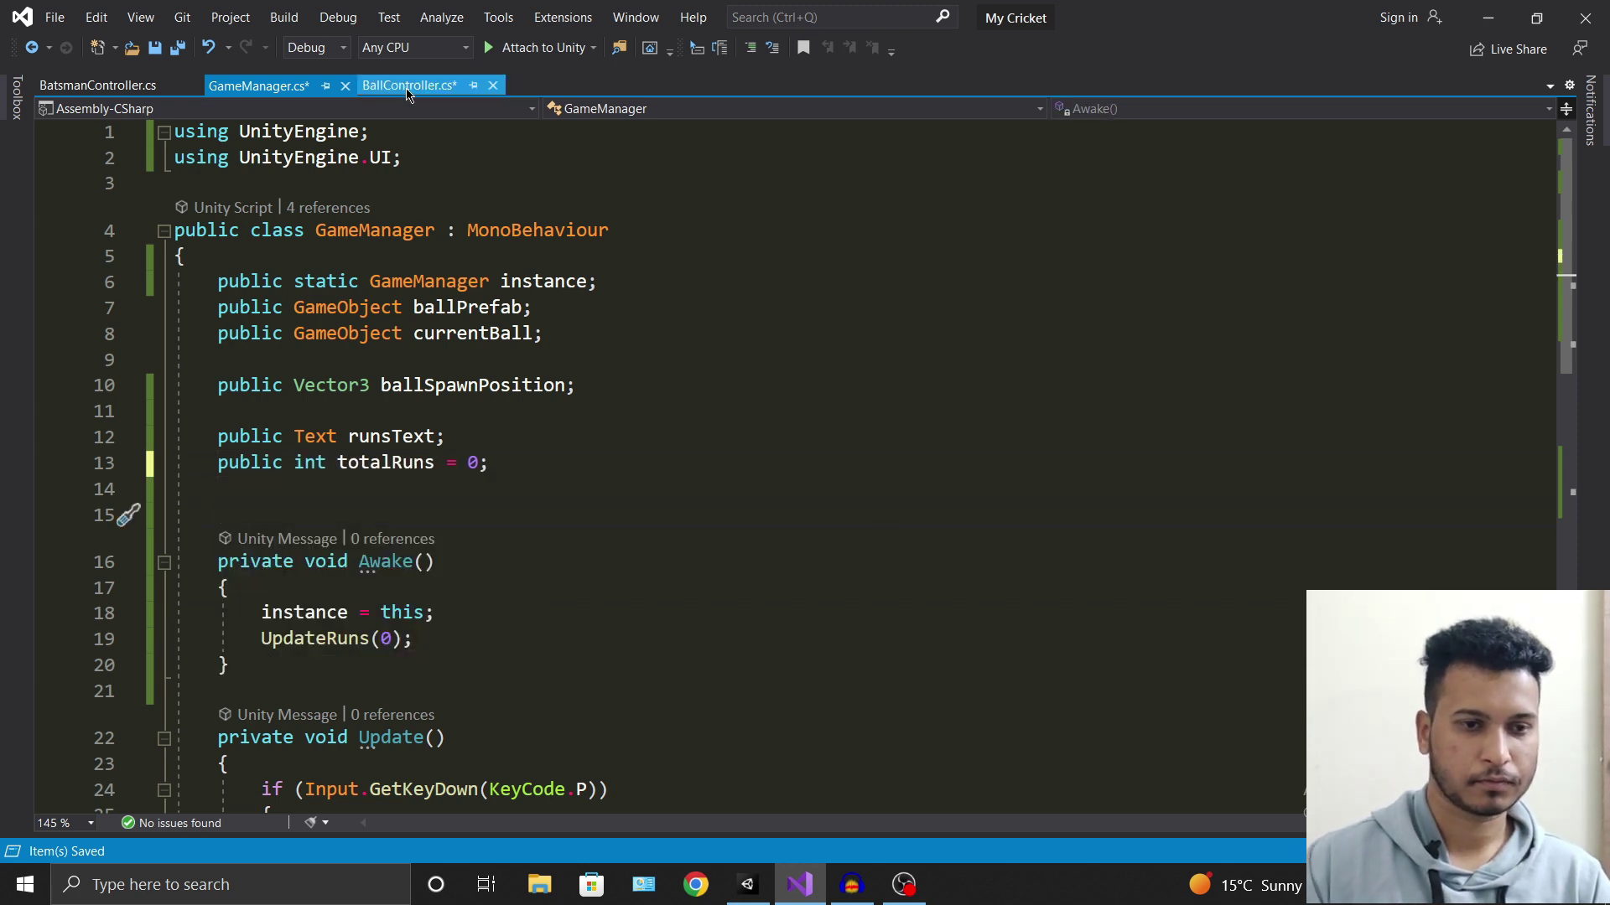
Set GameManager.instance.totalRuns = 0 in the Out branch and save both scripts.
click(409, 85)
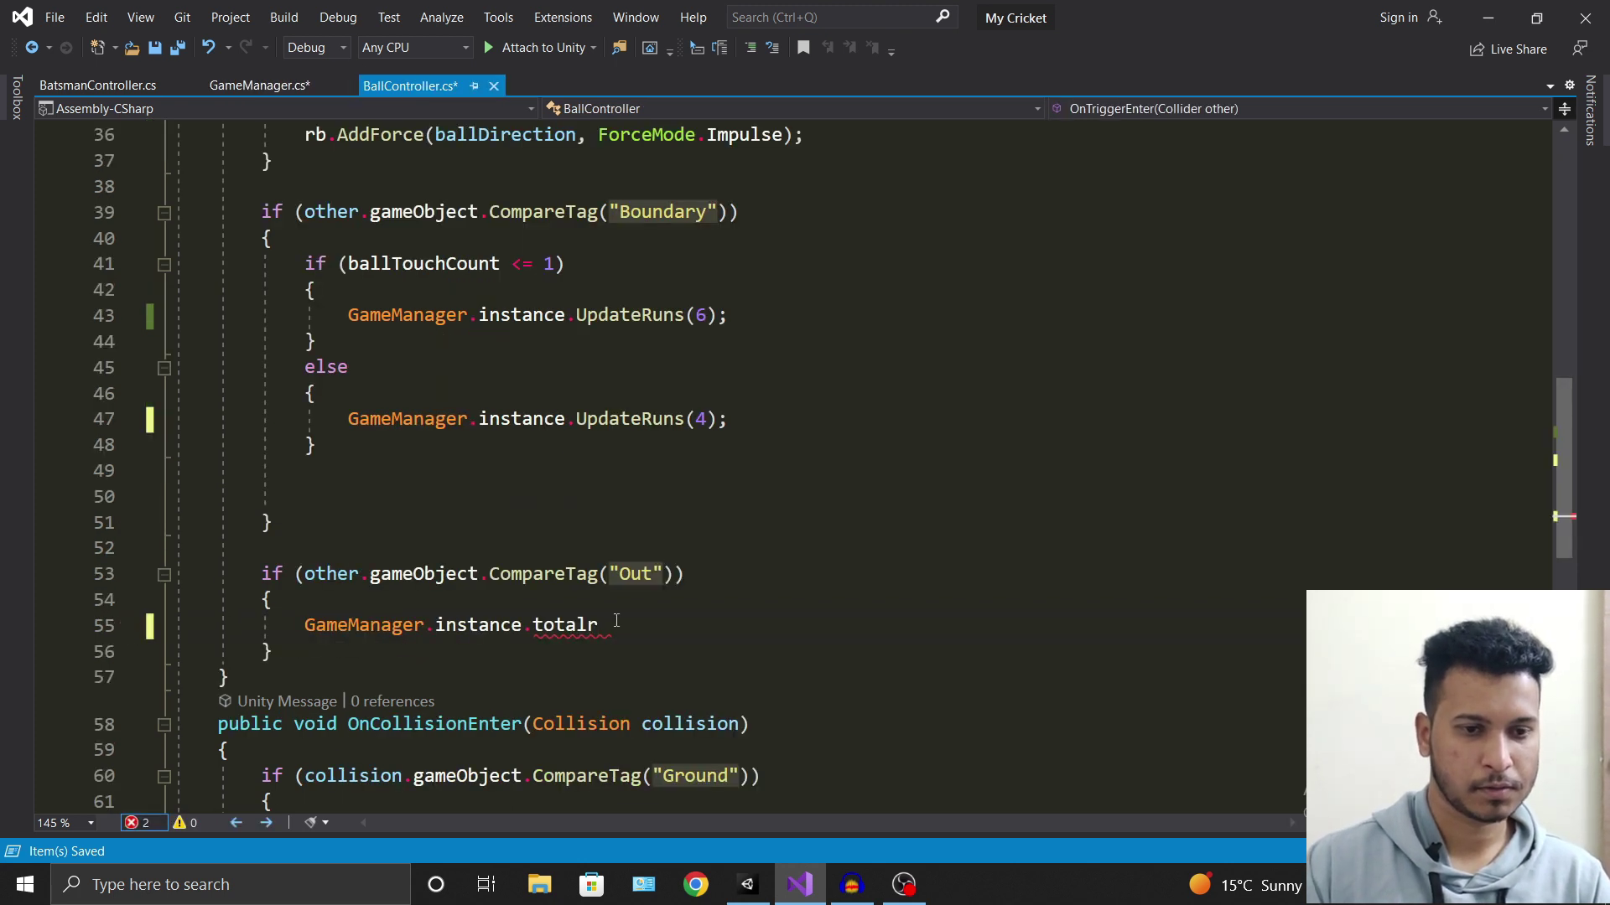
key(BackSpace)
key(BackSpace)
key(BackSpace)
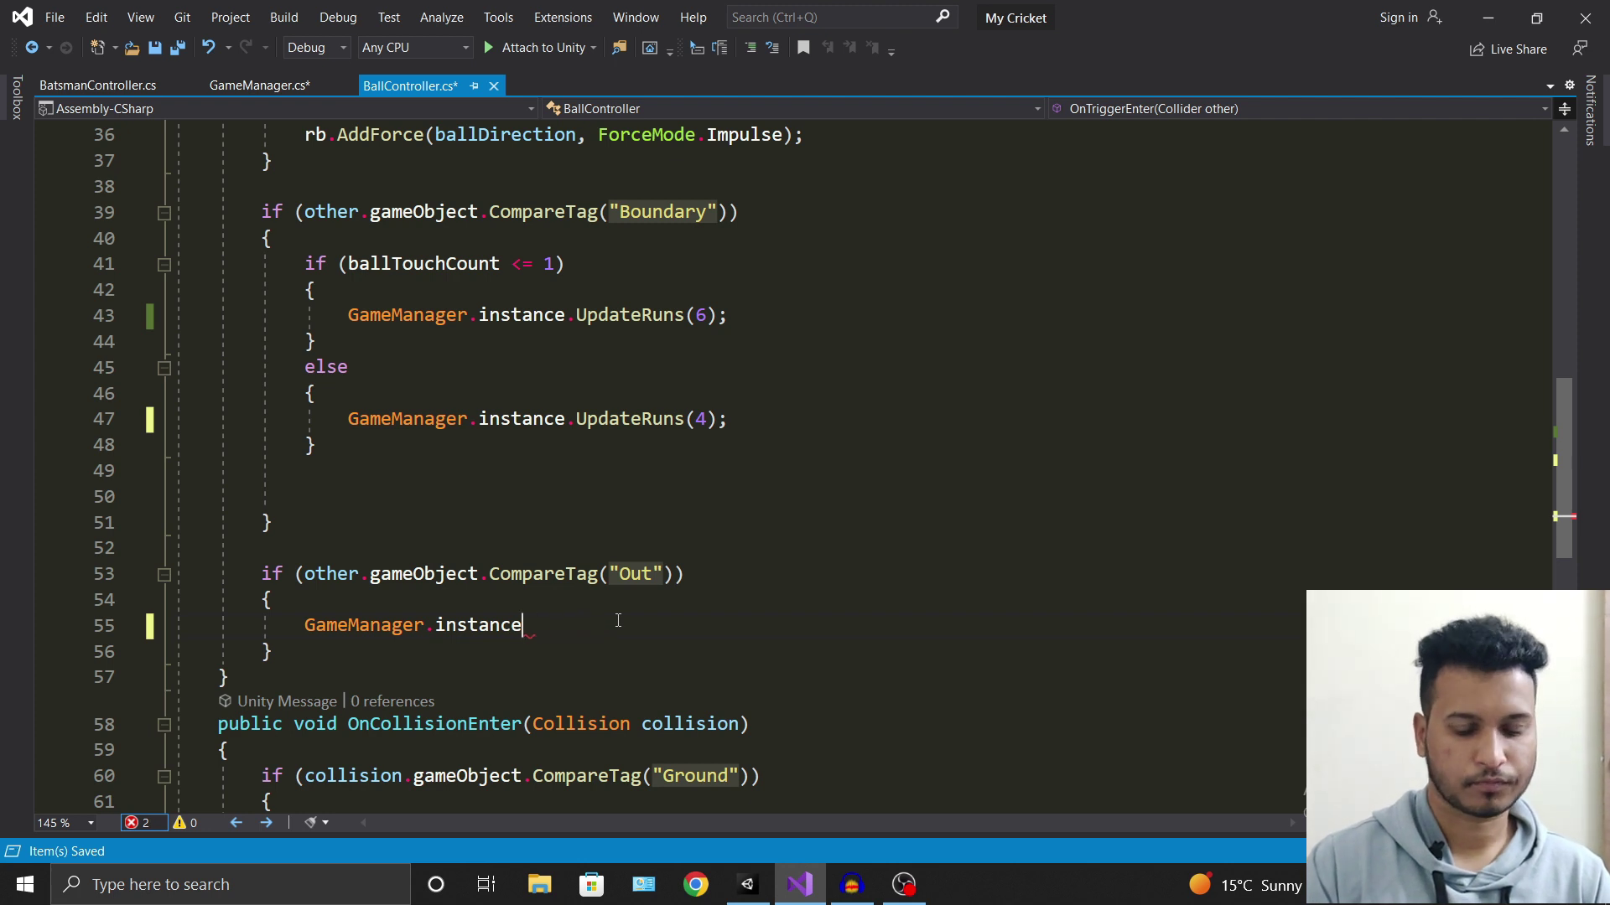
text(.tot)
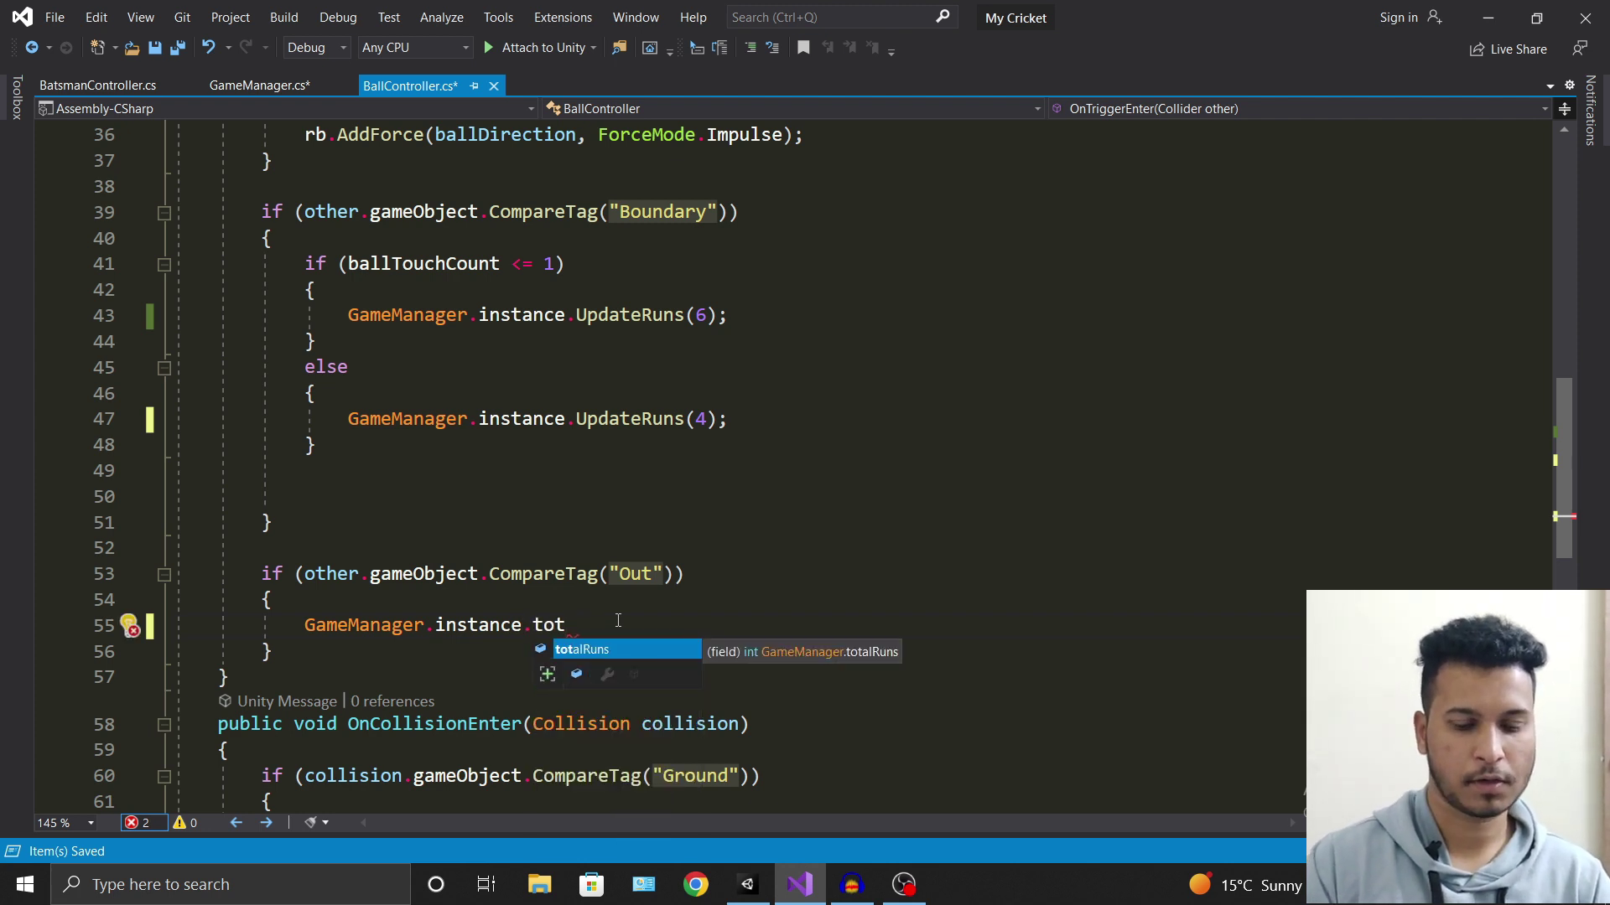
text(alRuns = 0)
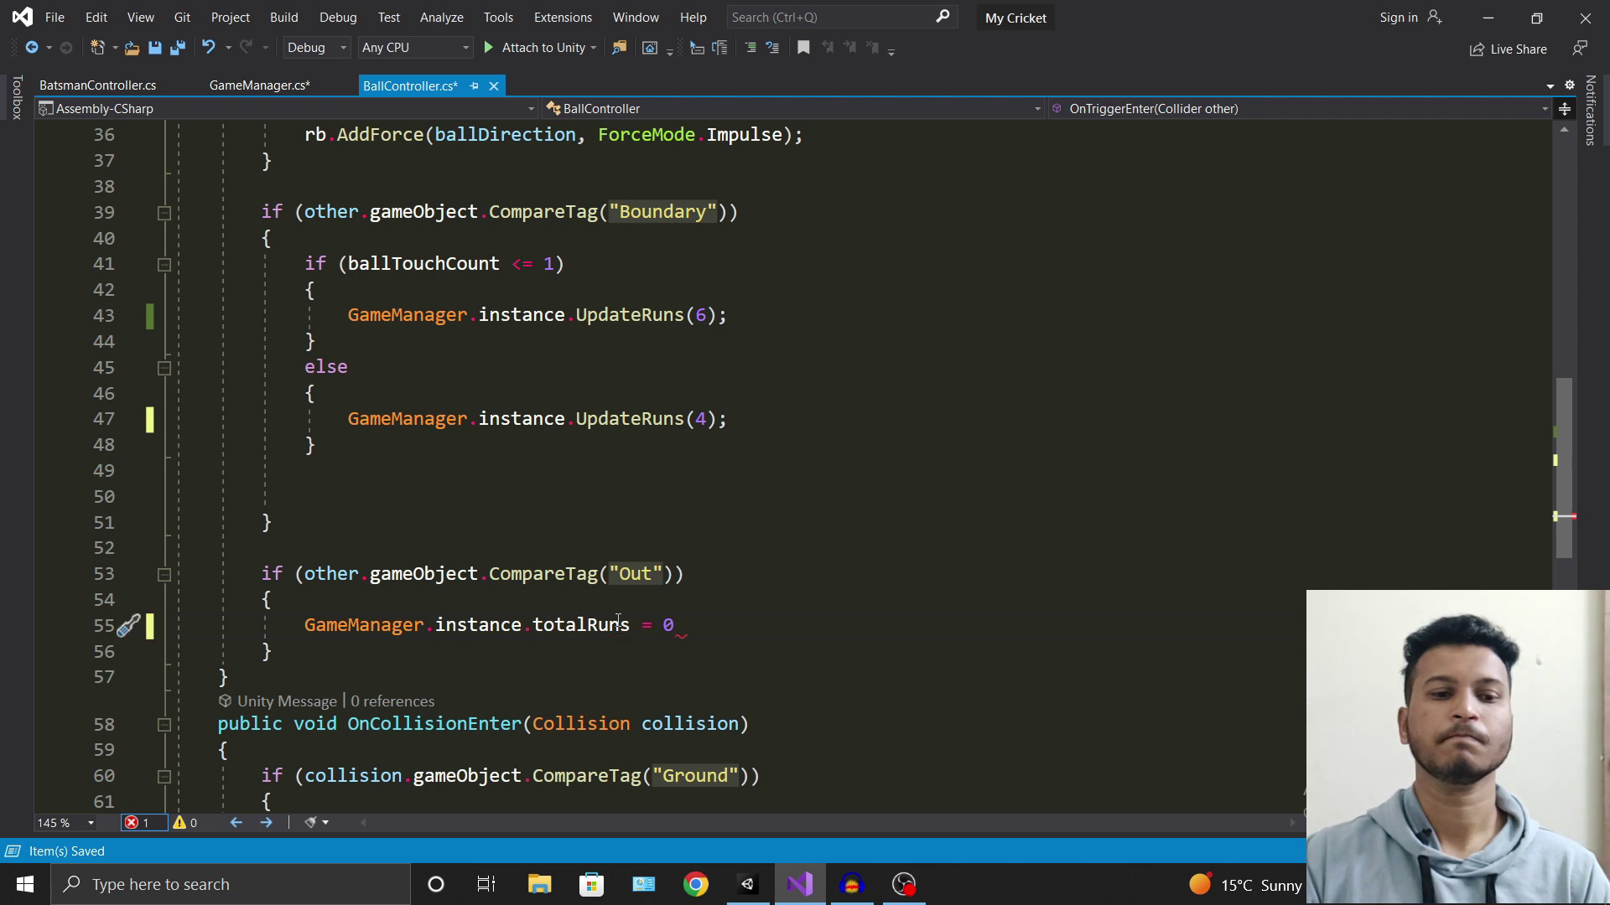
text(;)
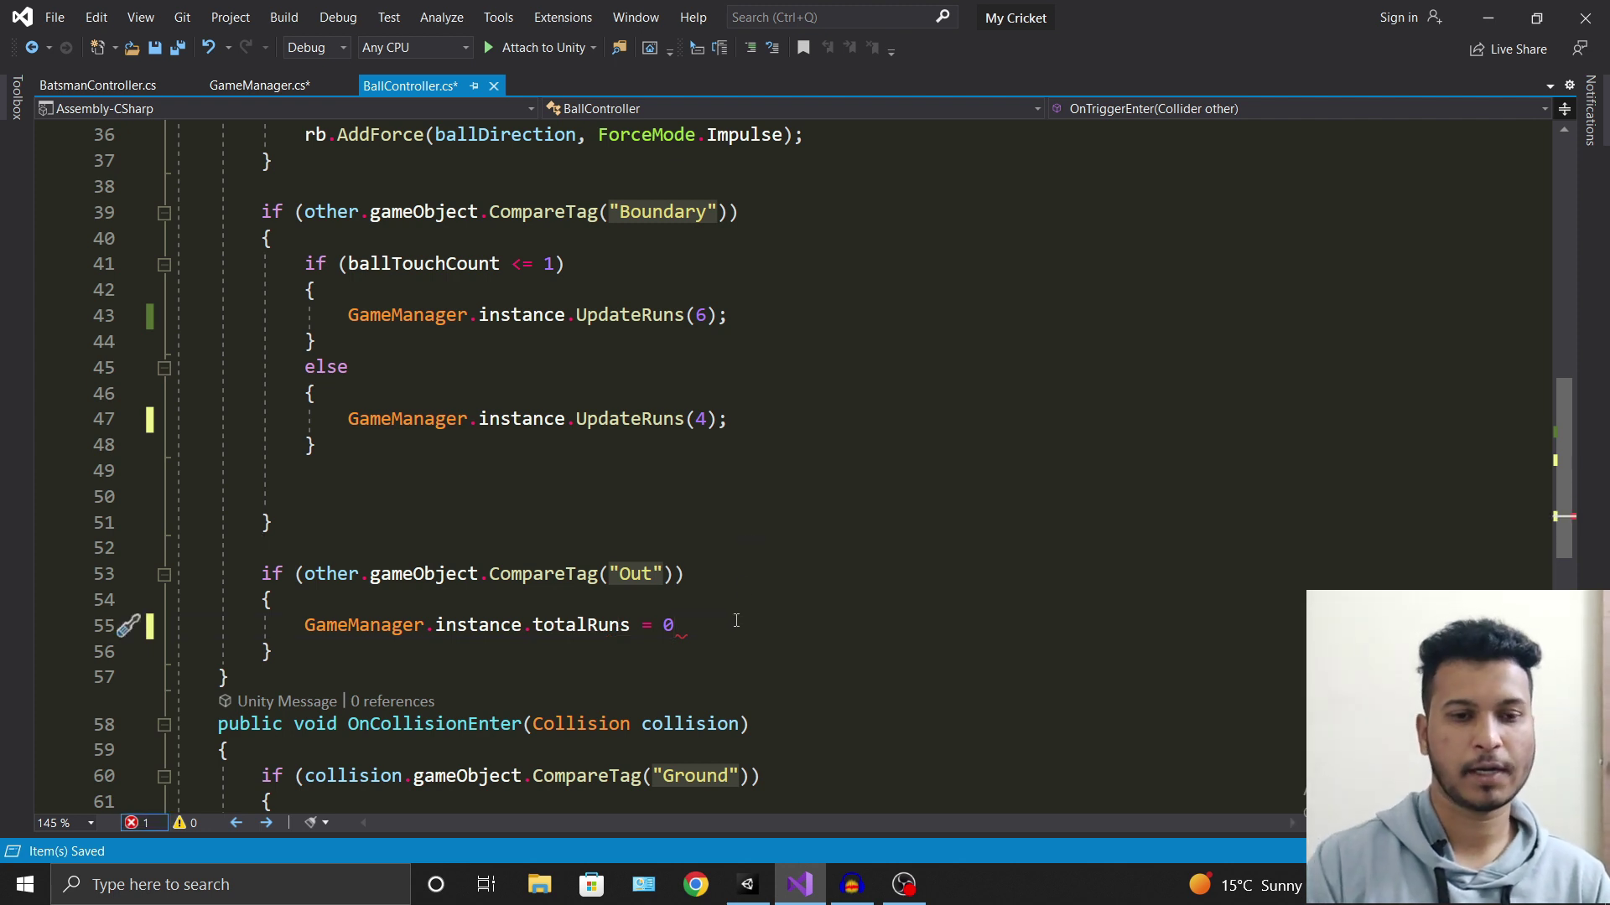
key(ctrl+s)
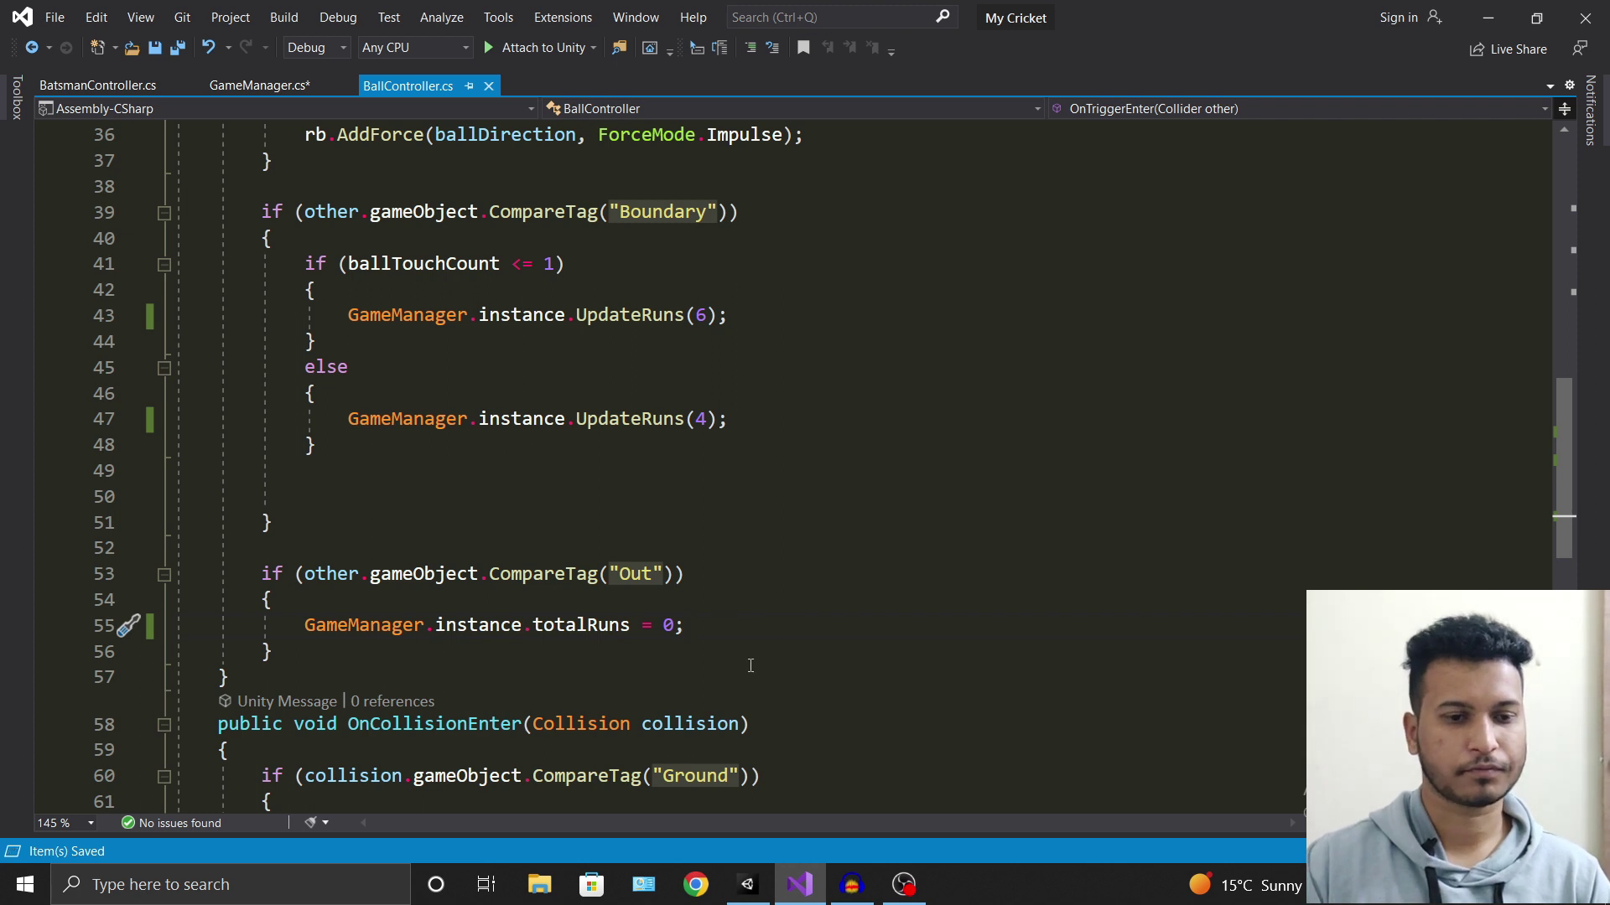
scroll(738, 625, down, 3)
scroll(749, 661, up, 2)
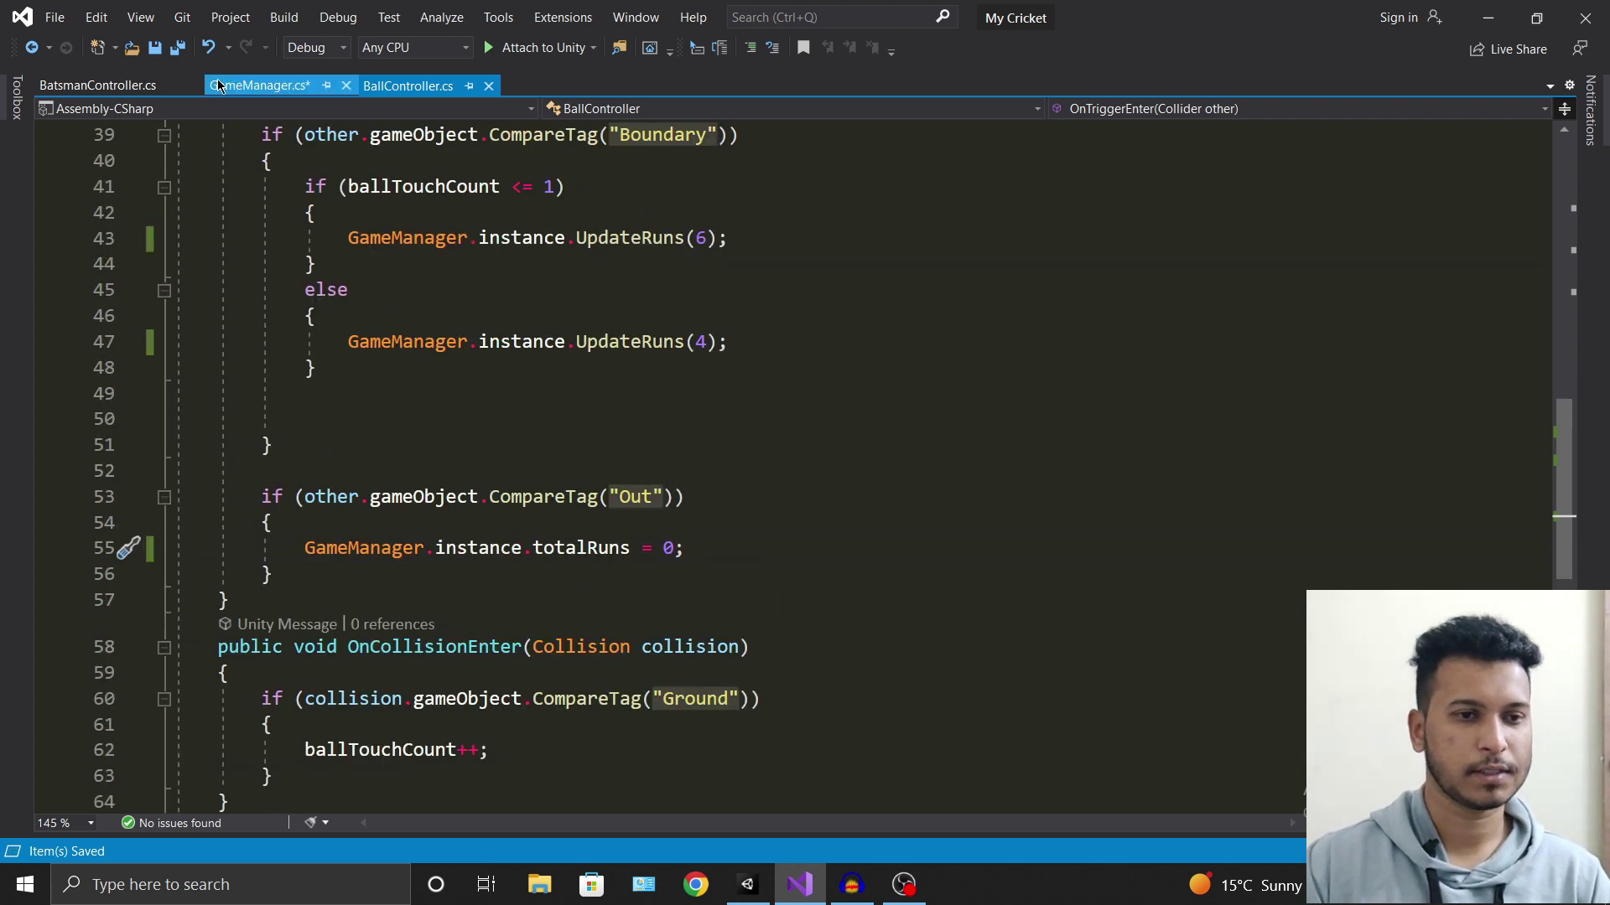
click(259, 85)
key(ctrl+s)
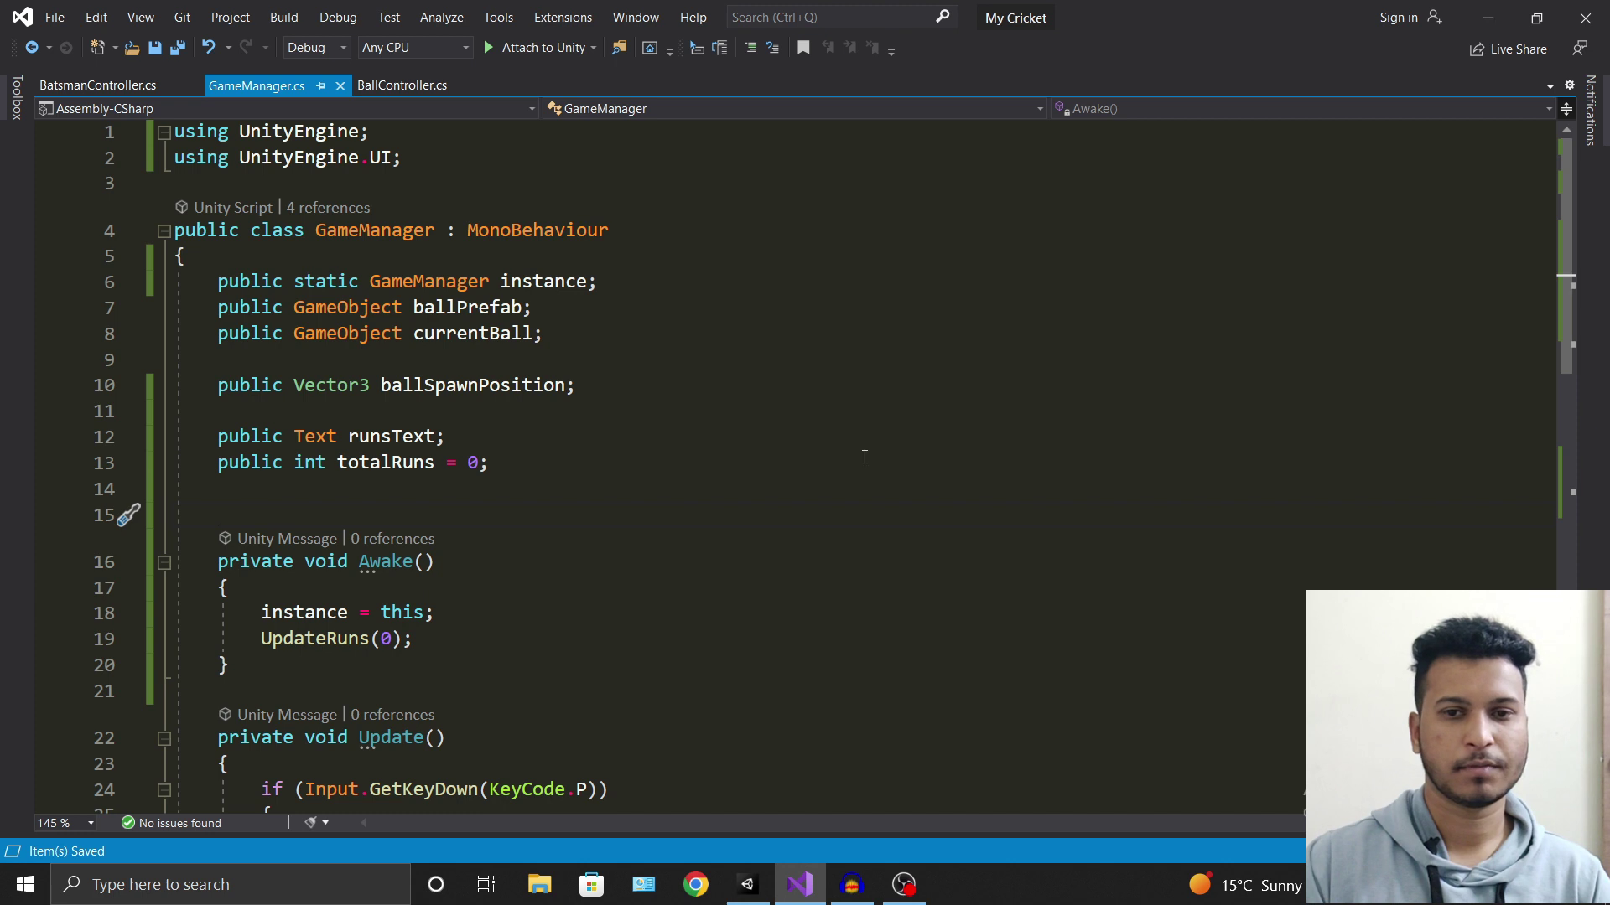
Assign the RunsText label to GameManager's Runs Text field and start Play mode showing Runs - 0.
click(1487, 18)
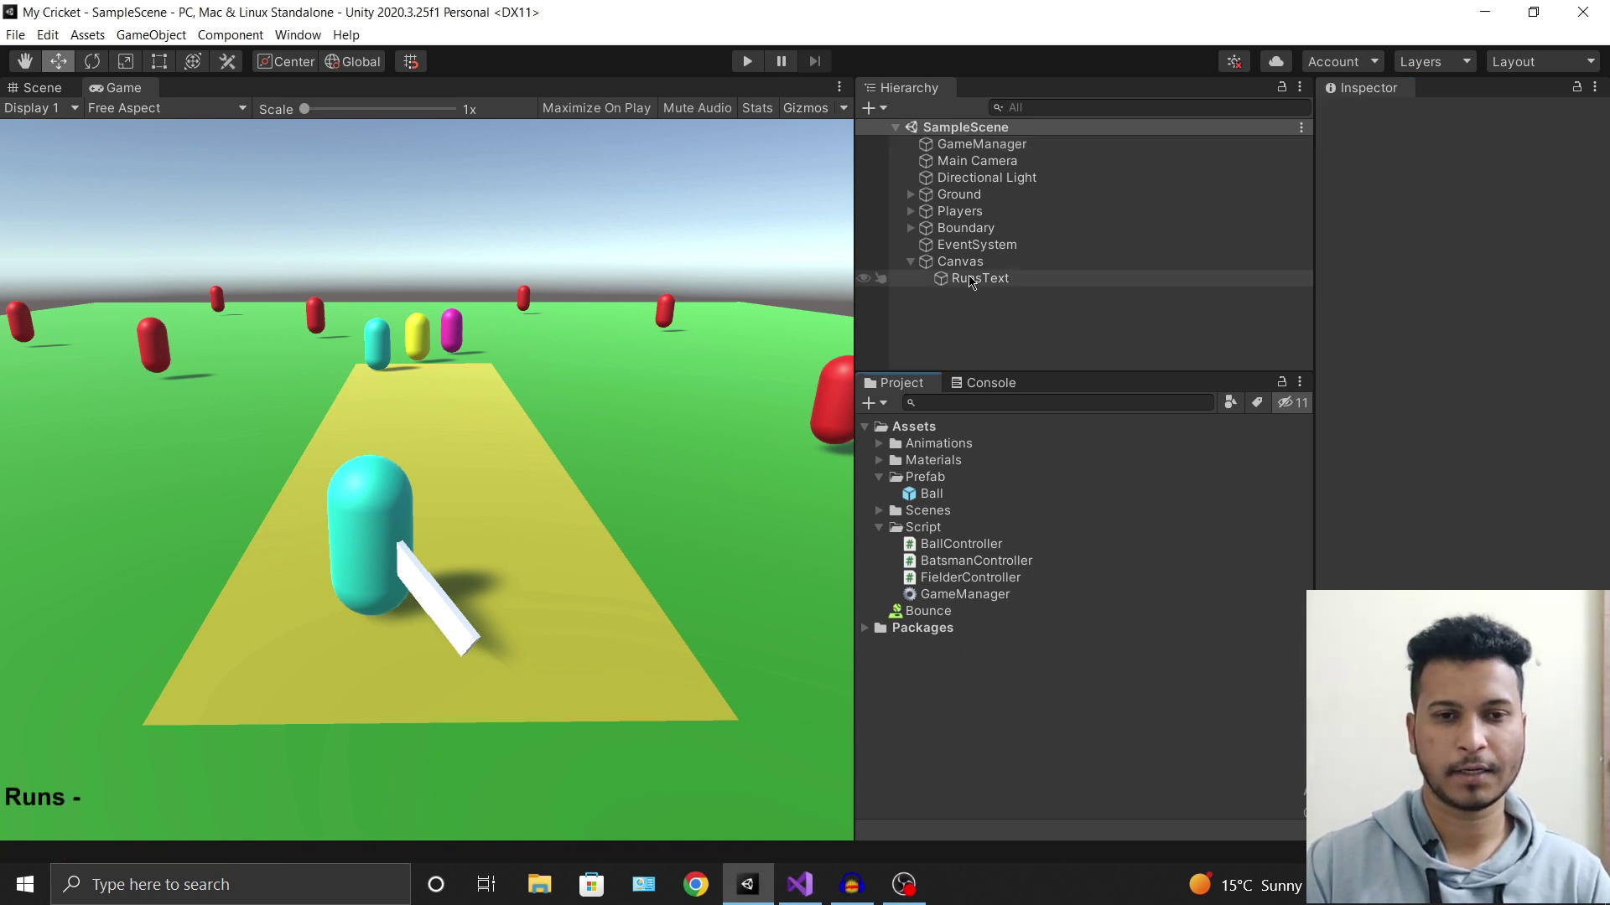
click(981, 145)
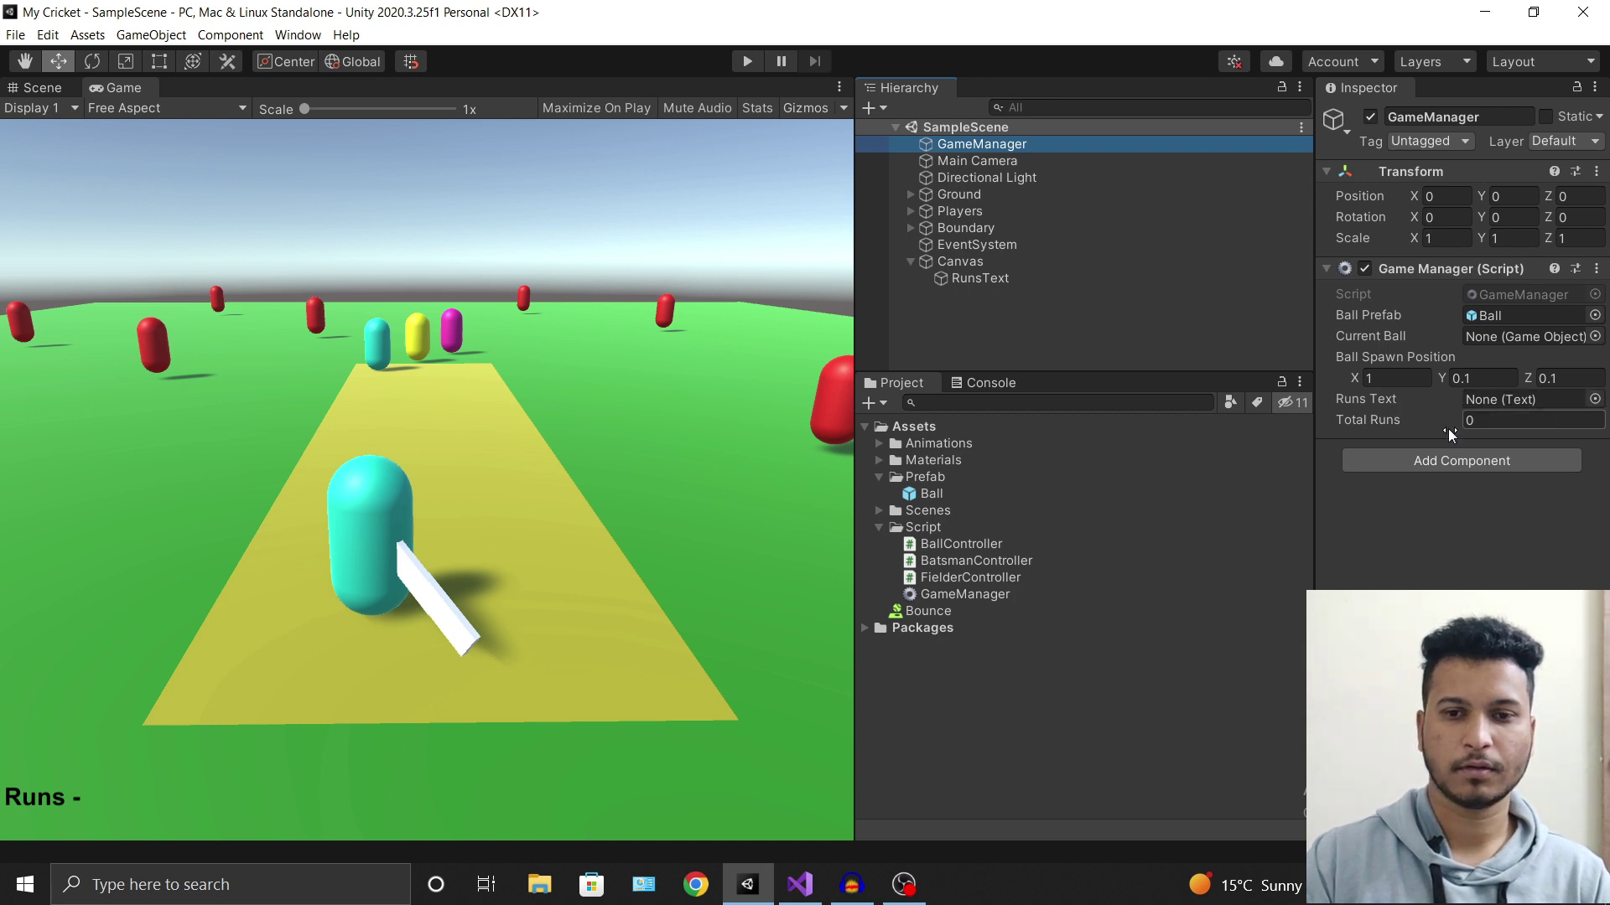
mouse_move(980, 279)
mouse_down()
mouse_move(1449, 423)
mouse_move(1561, 402)
mouse_up()
click(1187, 342)
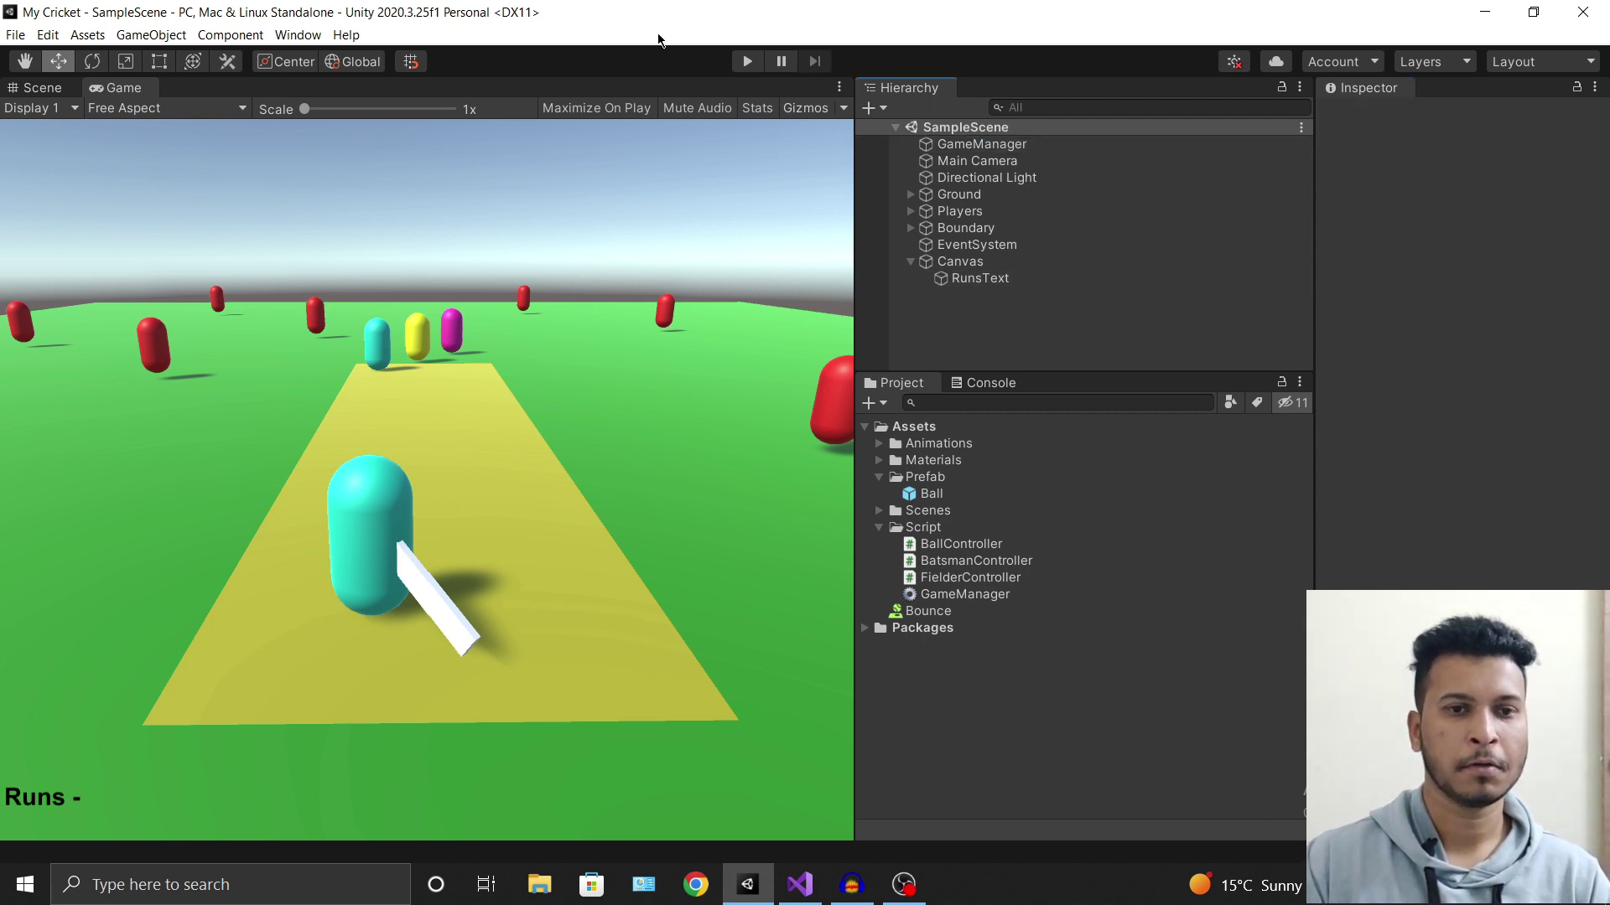
click(747, 62)
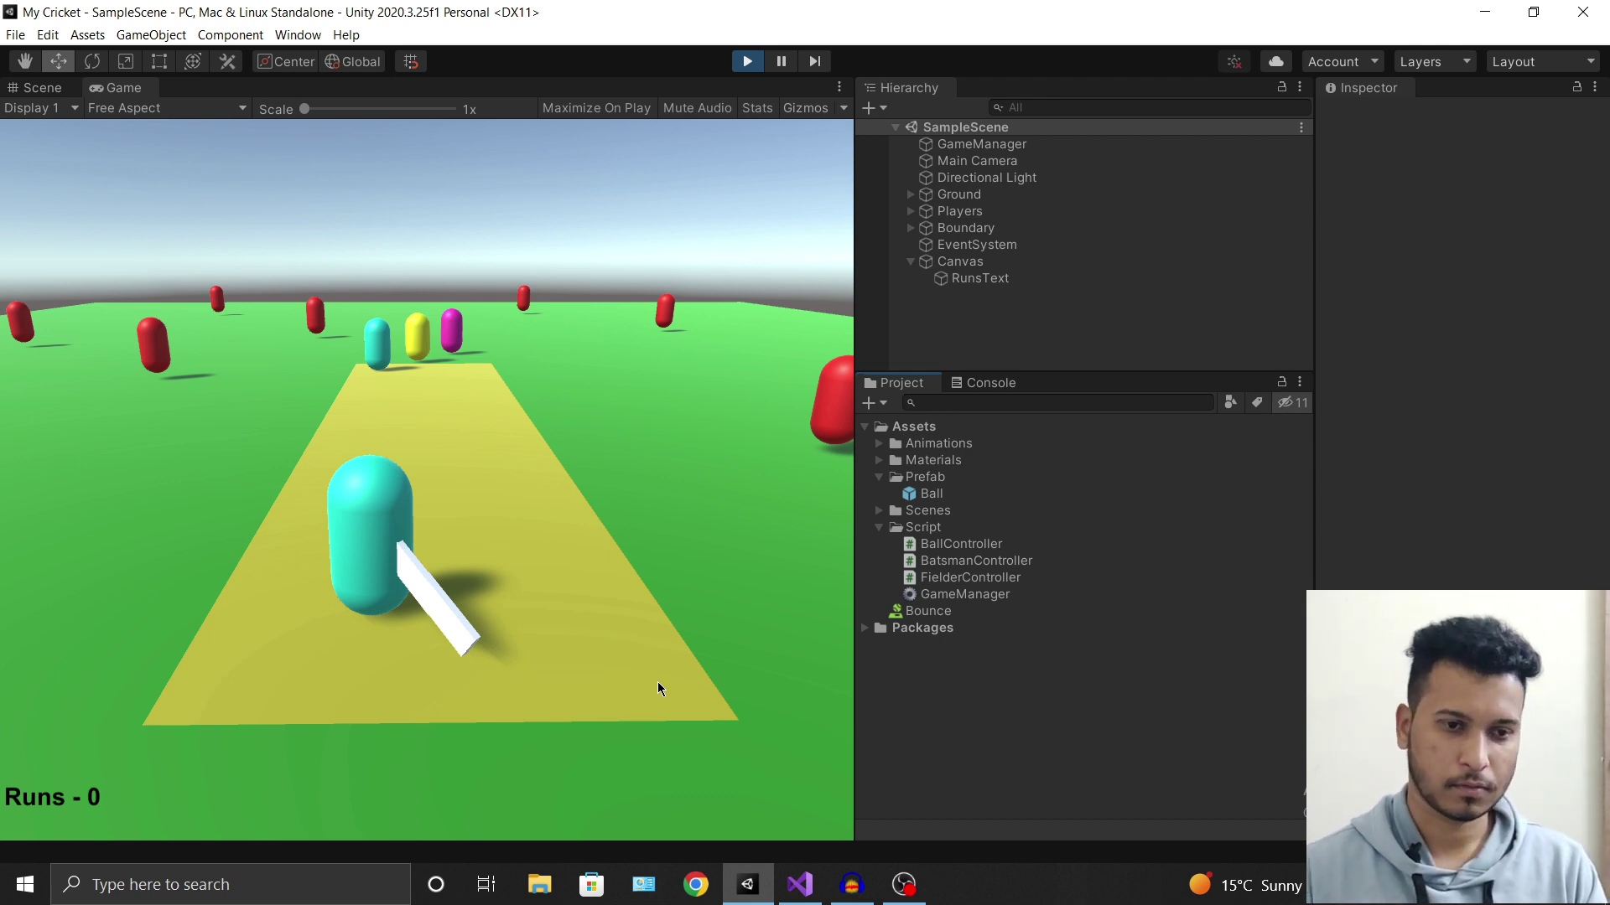
Bat at eight balls with Space, then stop Play mode and bring GameManager.cs back up.
key(space)
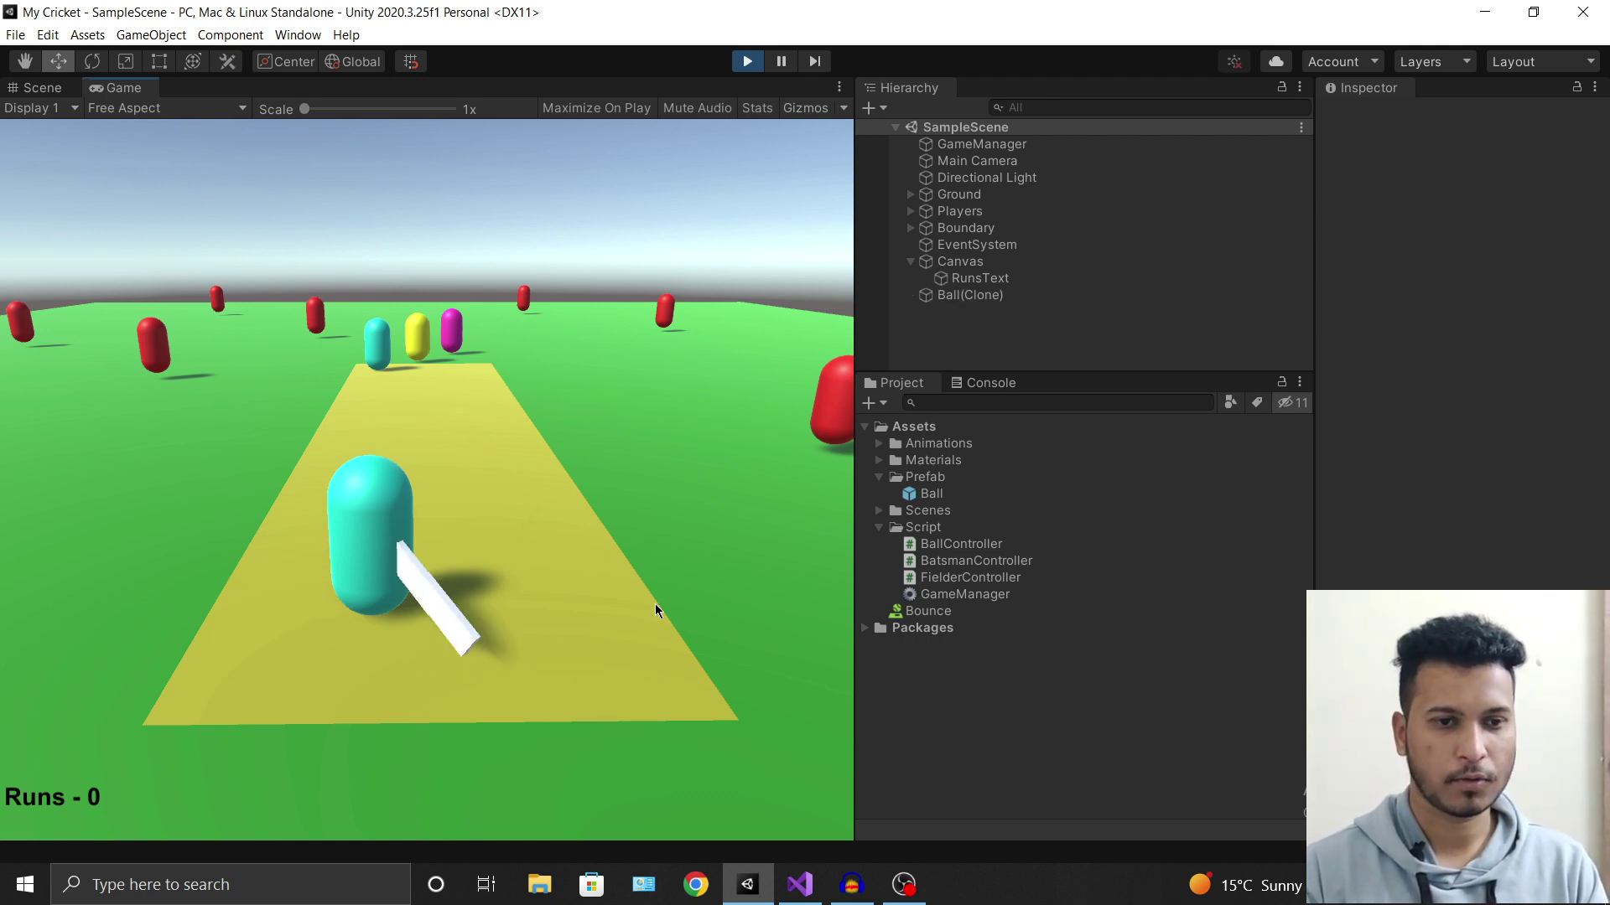
key(space)
key(space)
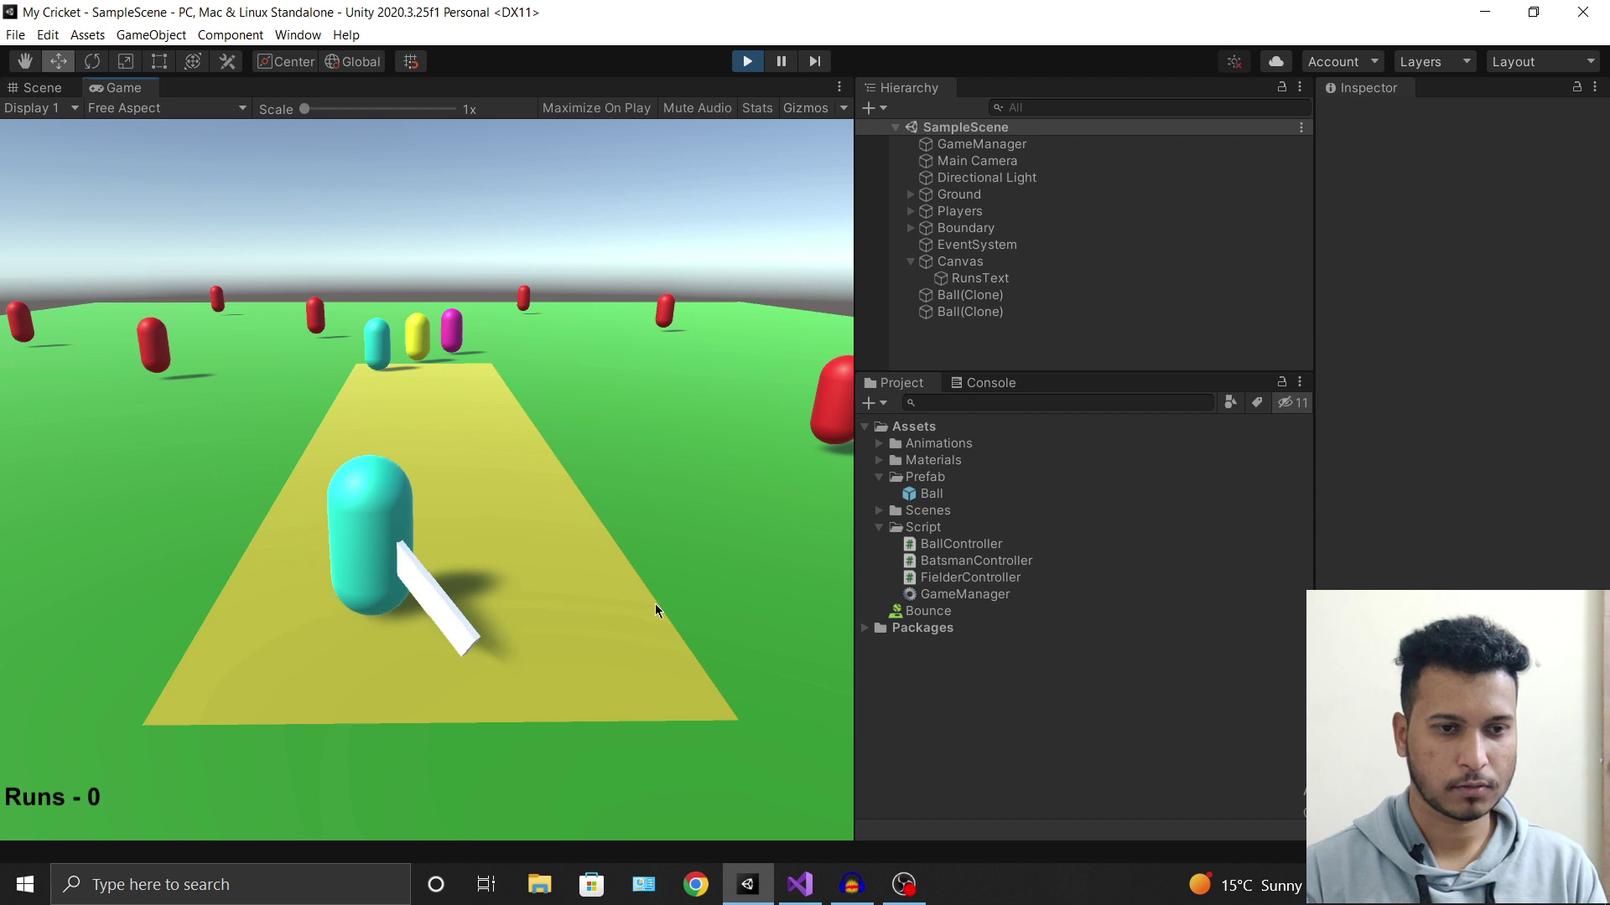
key(space)
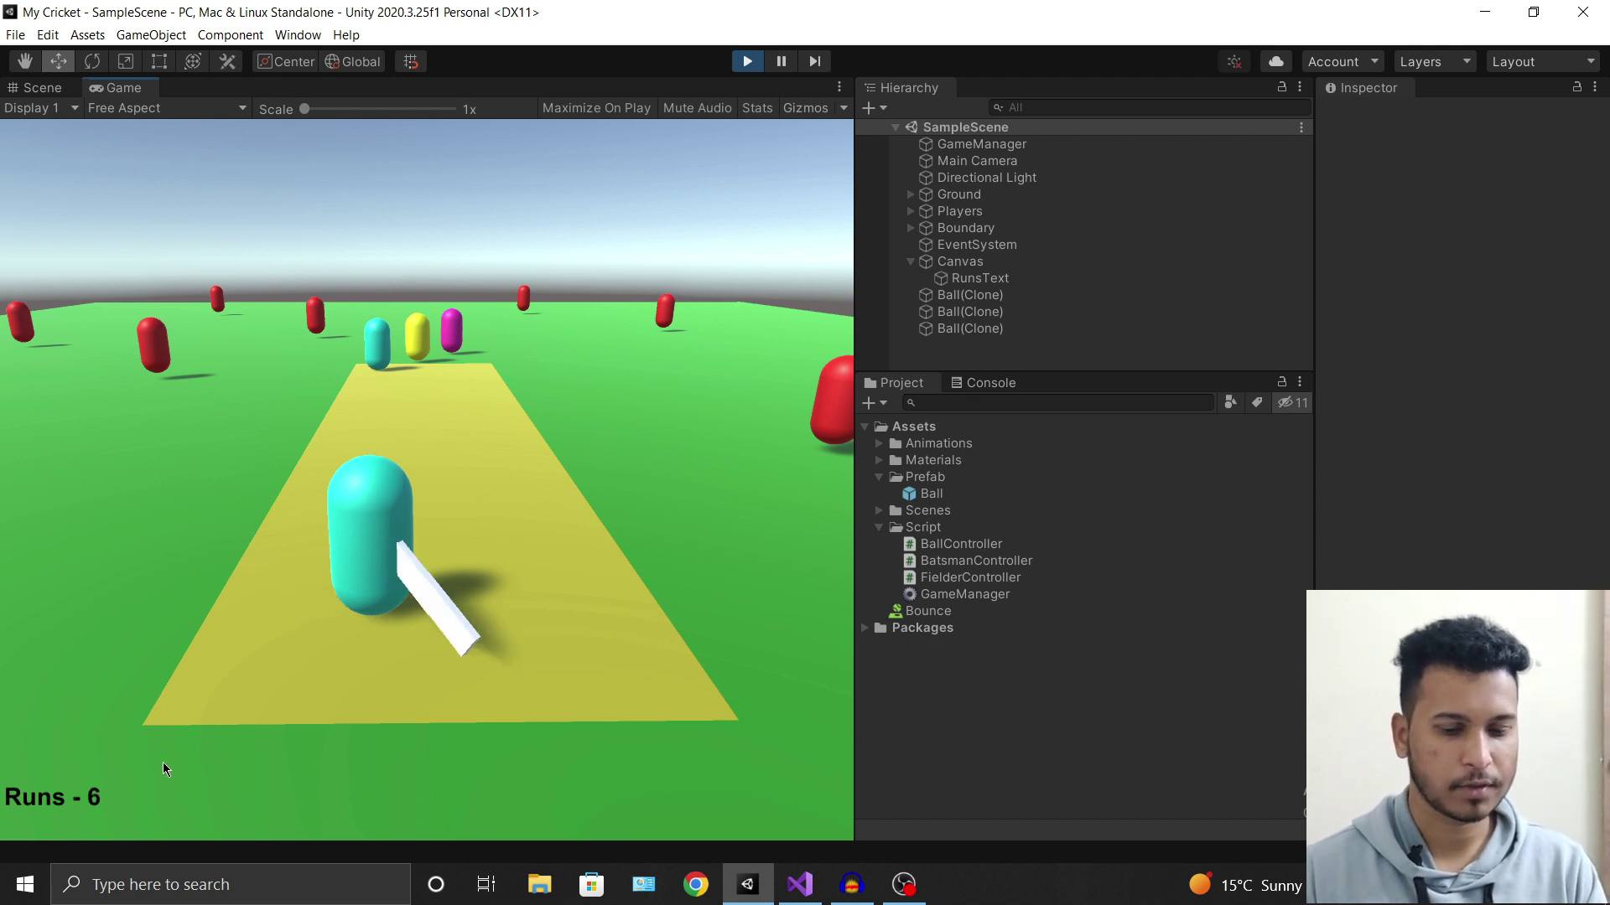
key(space)
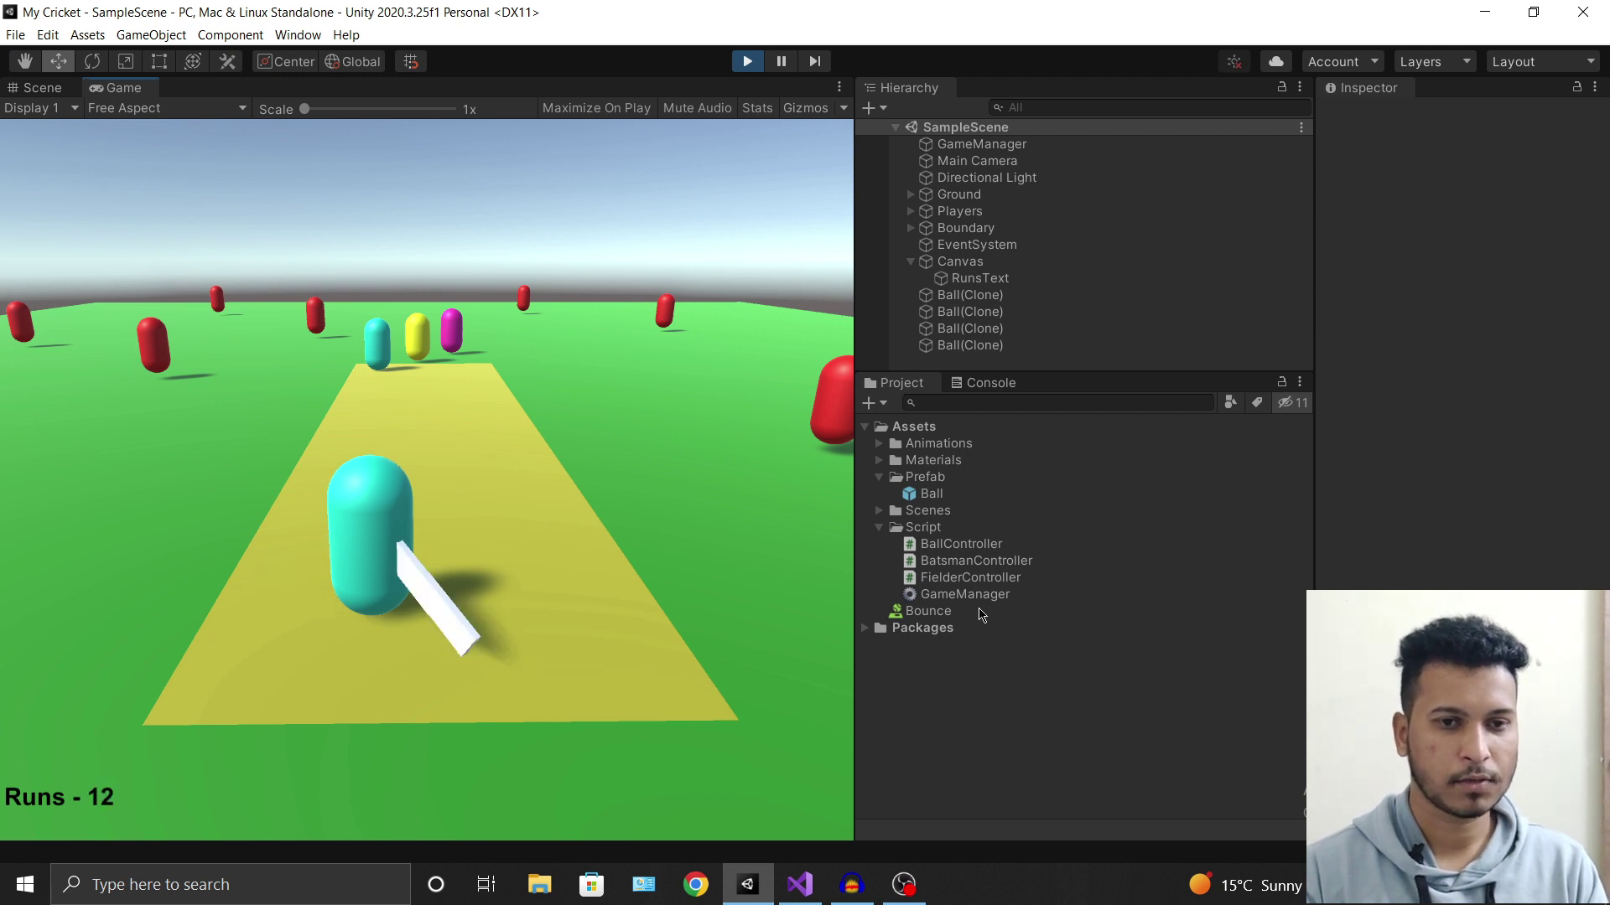
key(space)
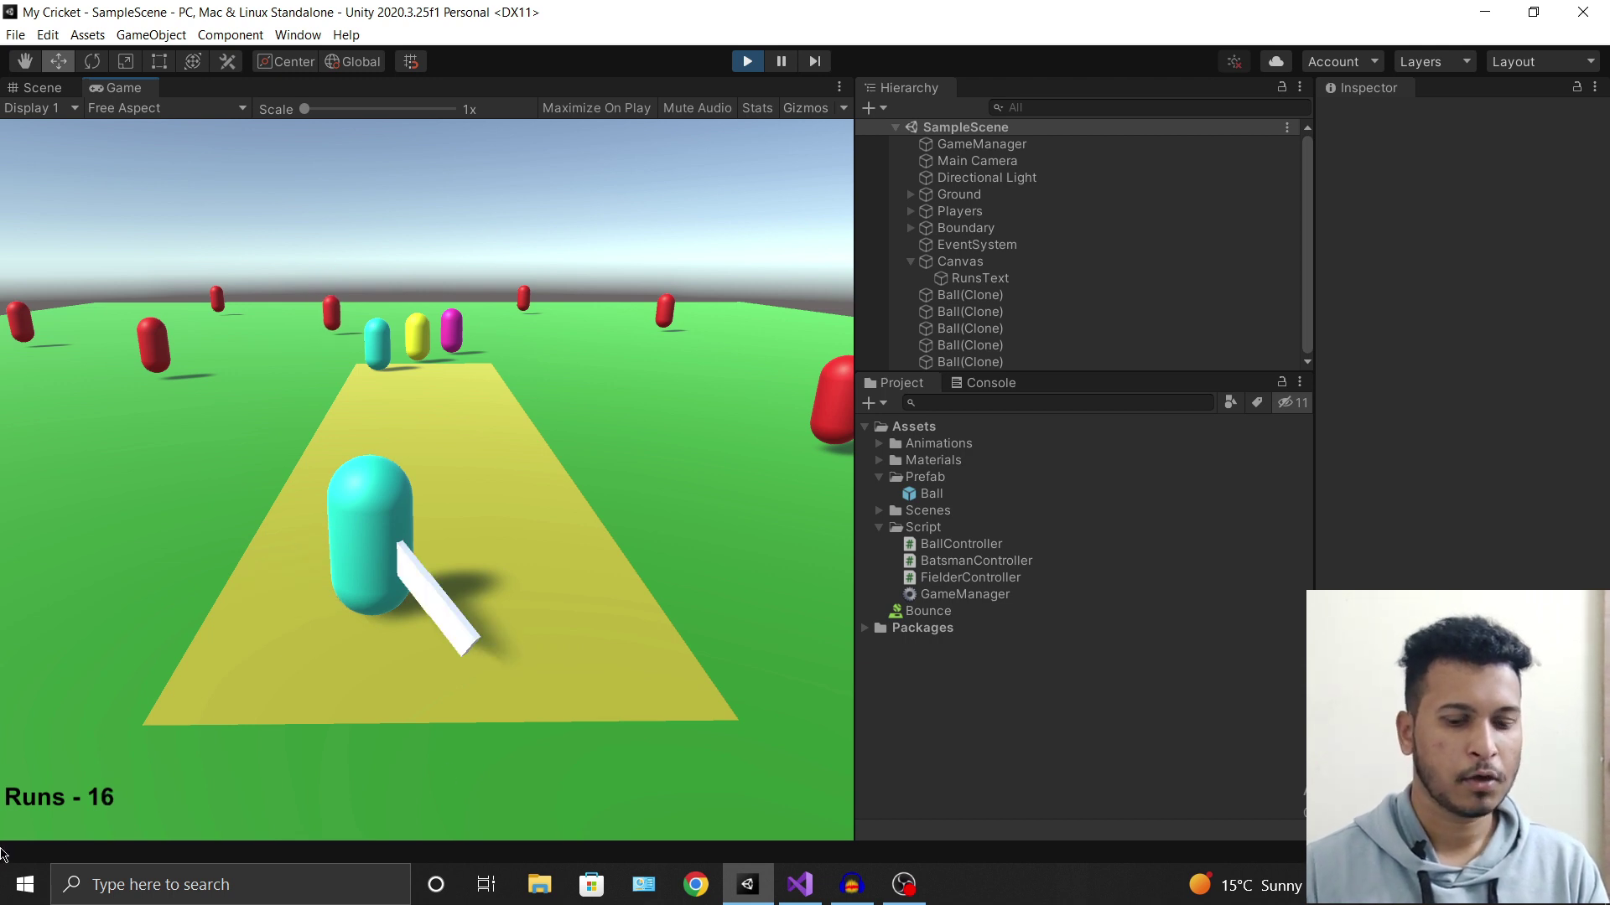
key(space)
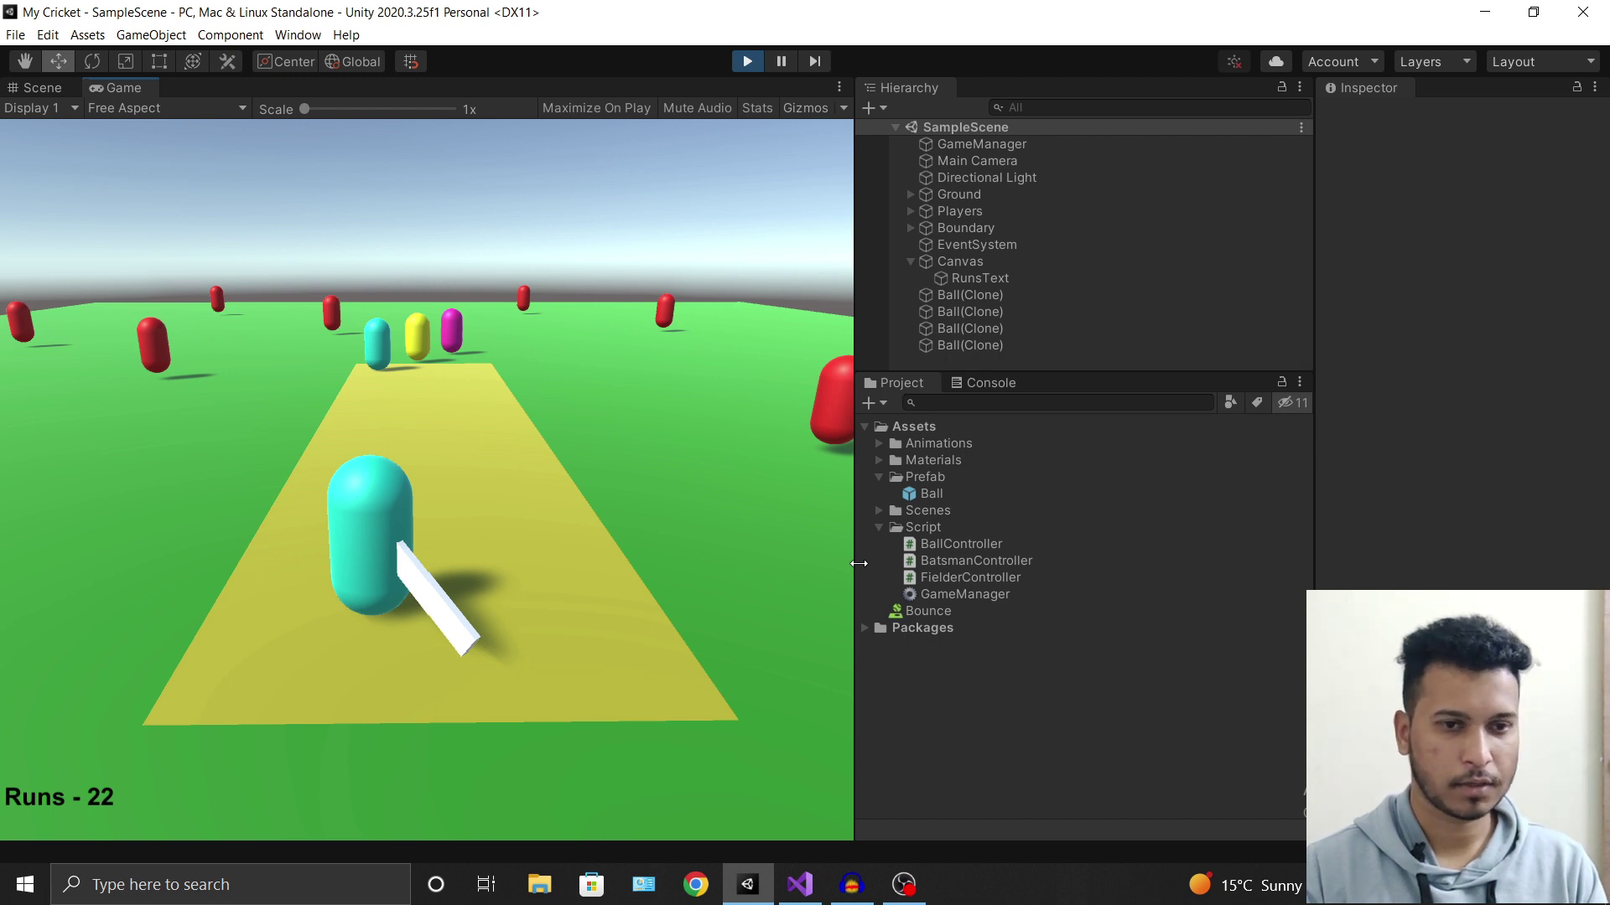
key(space)
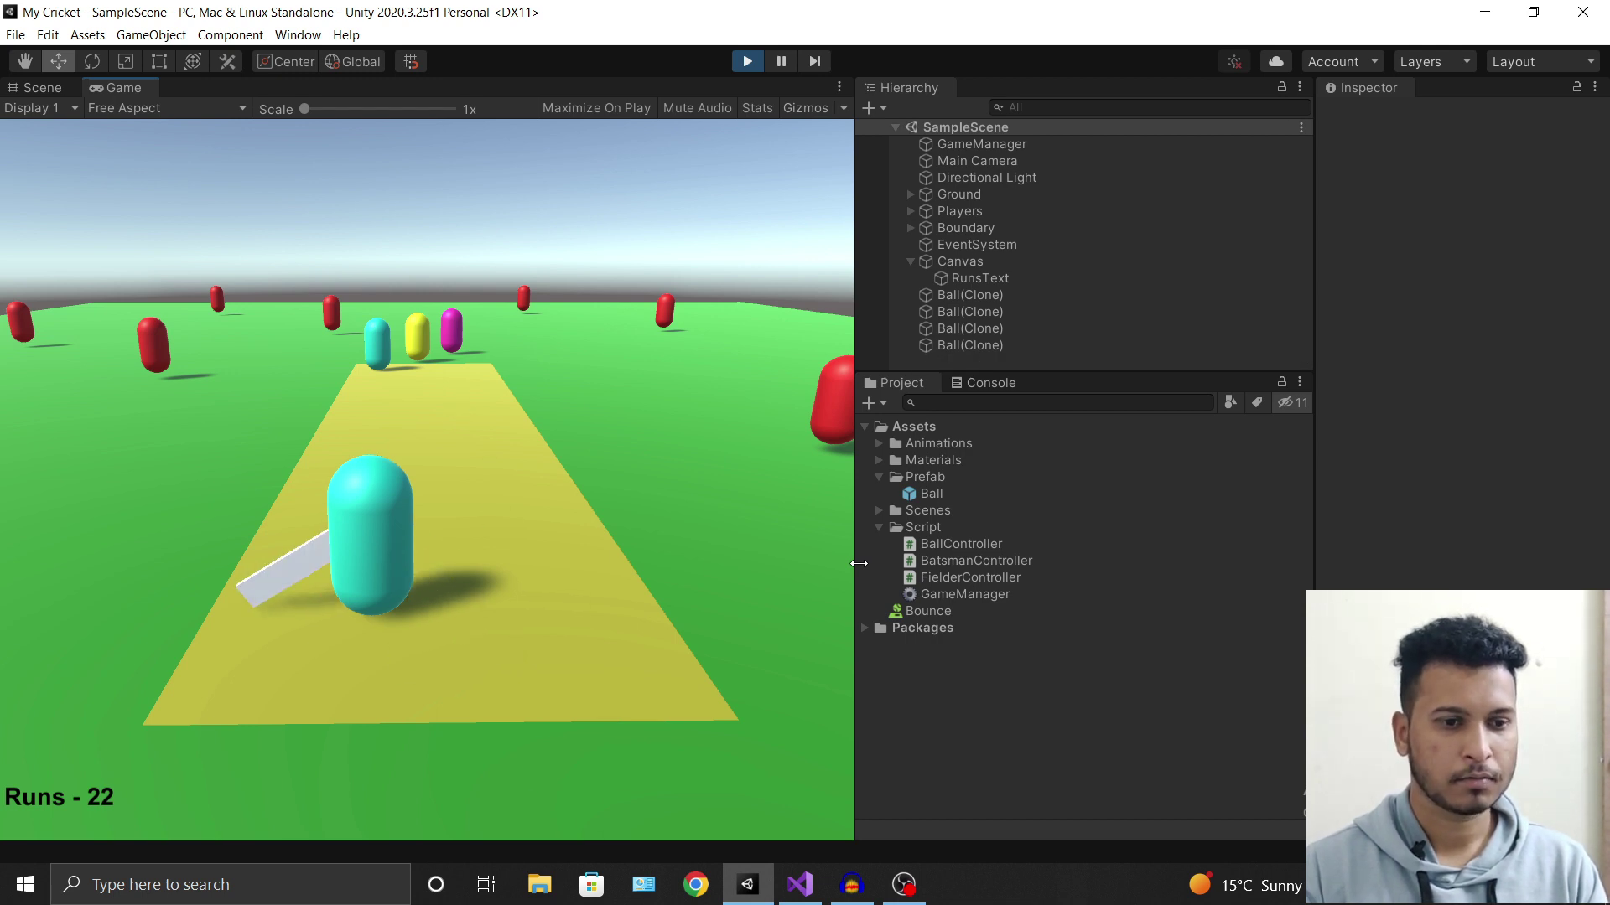
key(space)
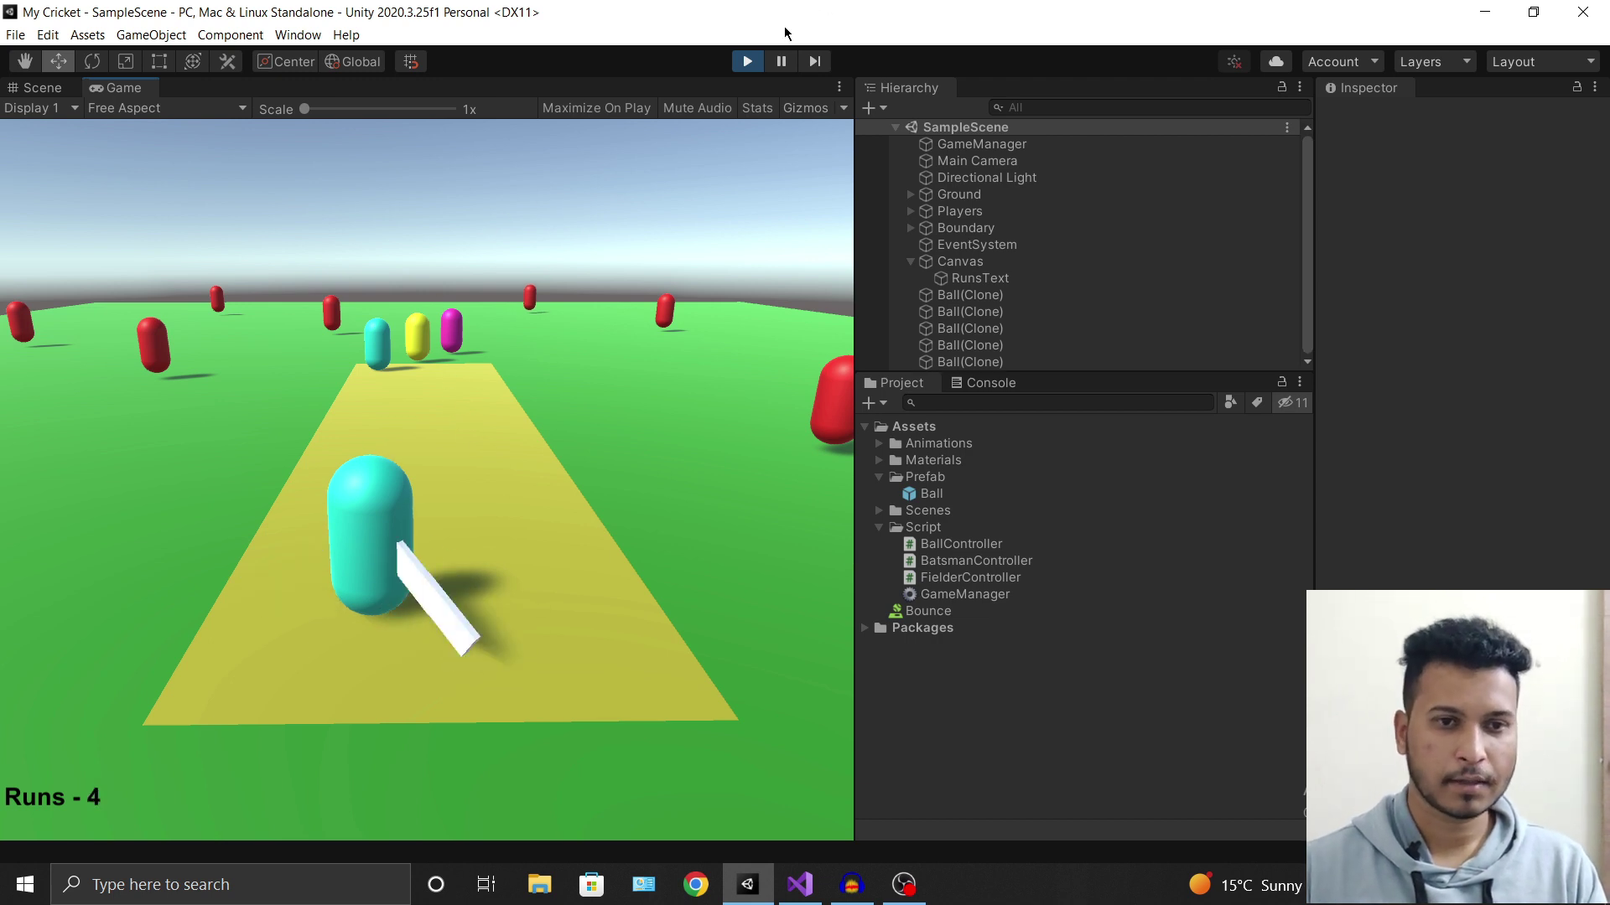
click(746, 63)
click(796, 885)
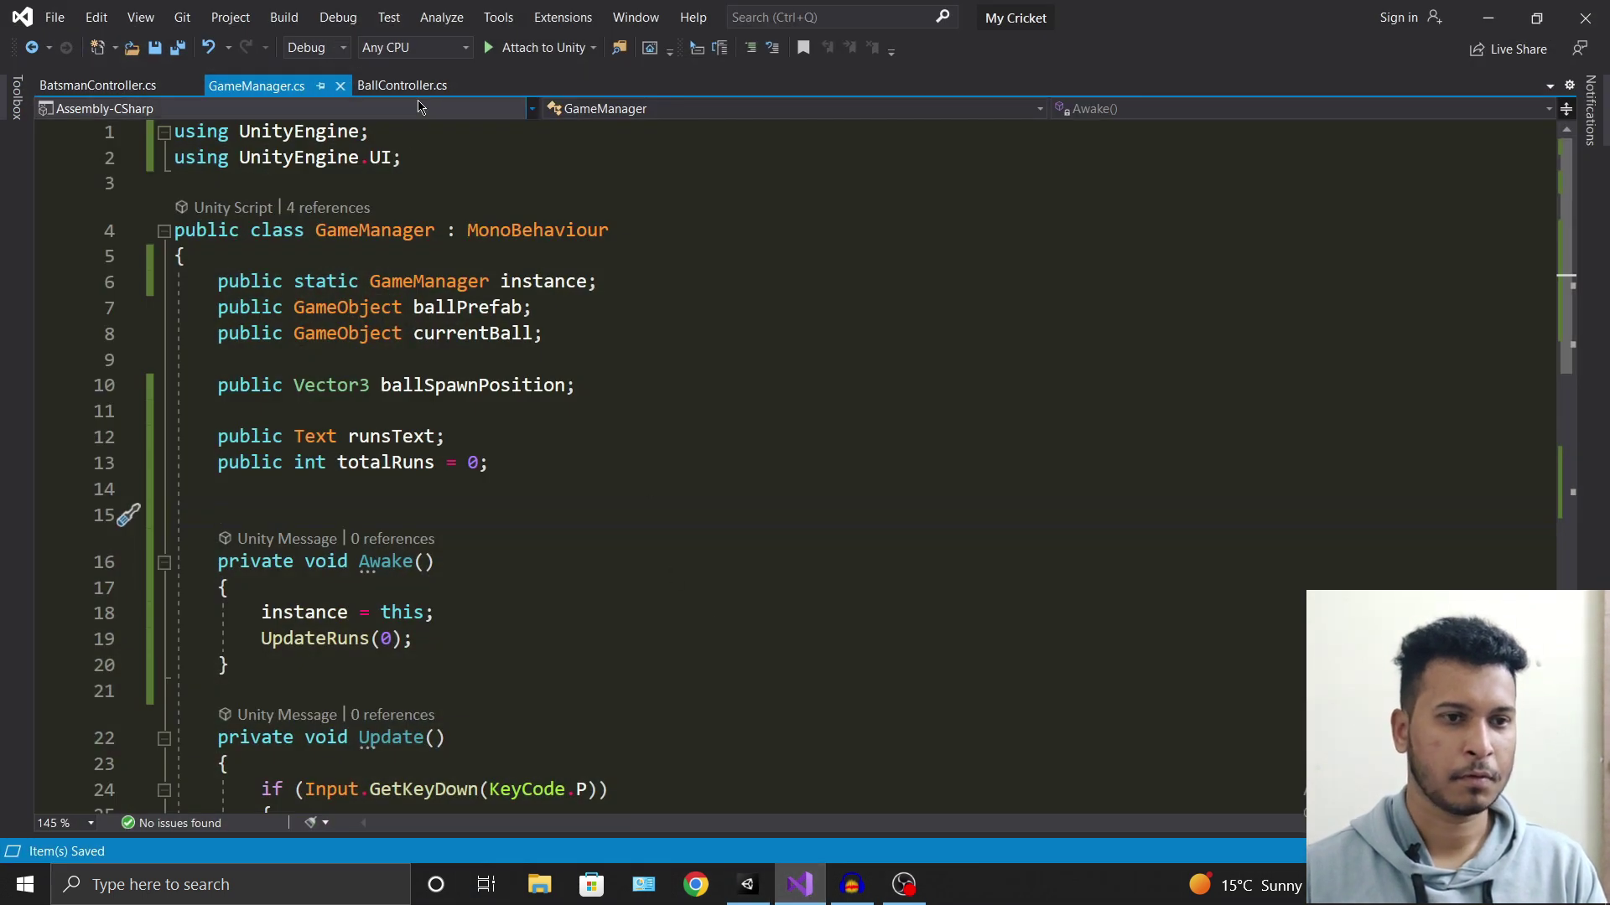
Review BallController.cs's Out-tag check on line 53 and its totalRuns reset on line 55.
click(419, 87)
click(746, 496)
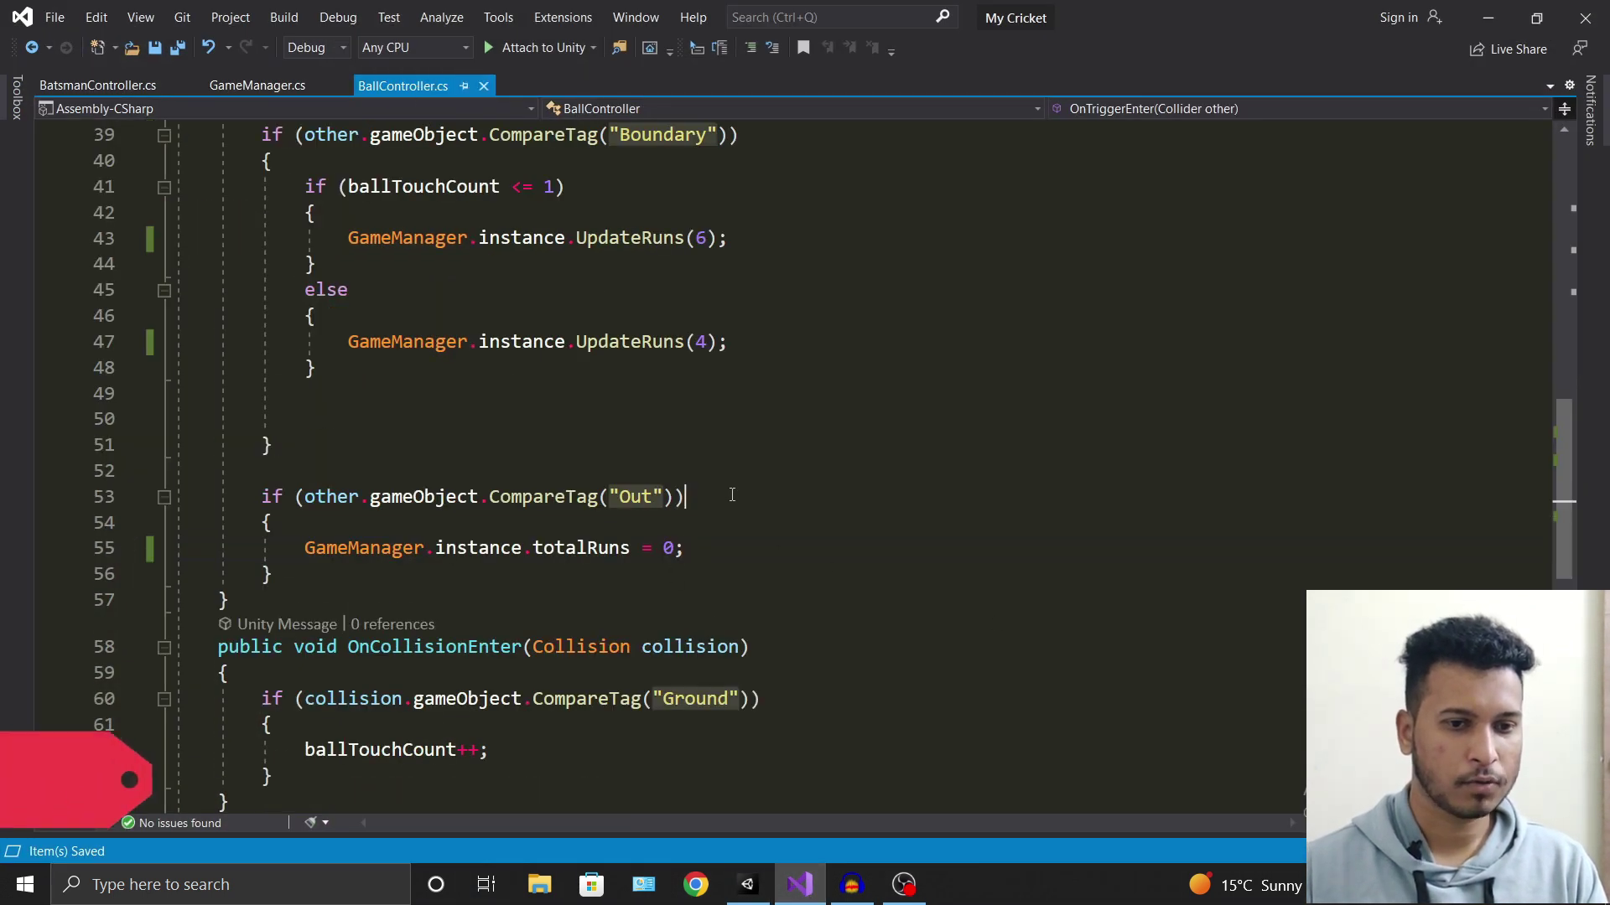
scroll(848, 705, down, 3)
scroll(848, 705, up, 2)
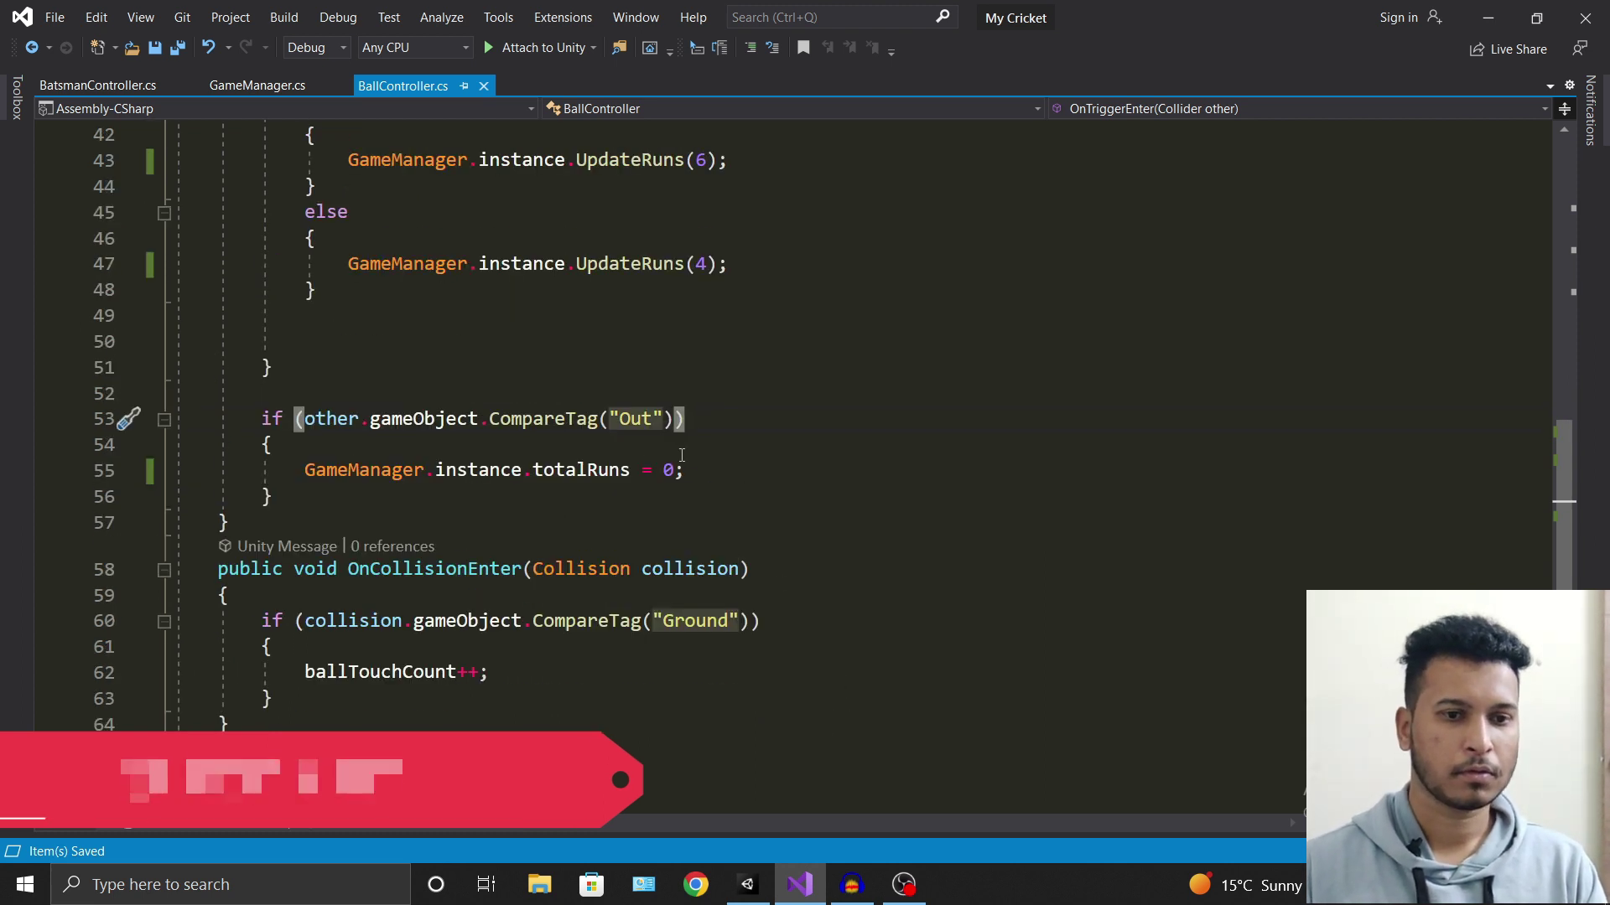
click(587, 470)
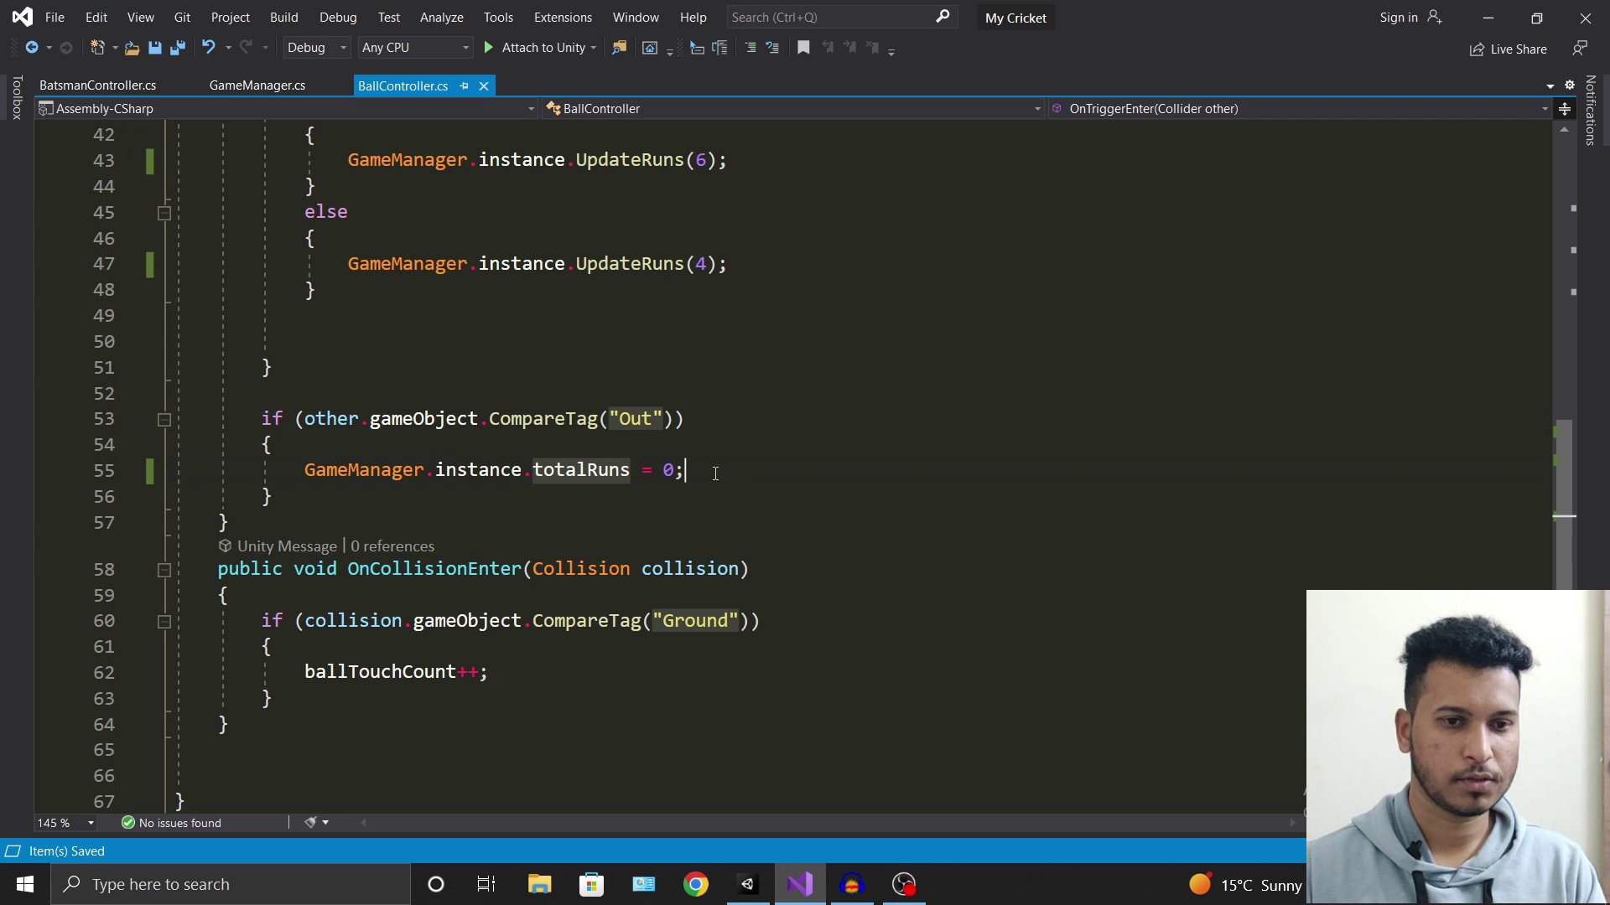
click(711, 410)
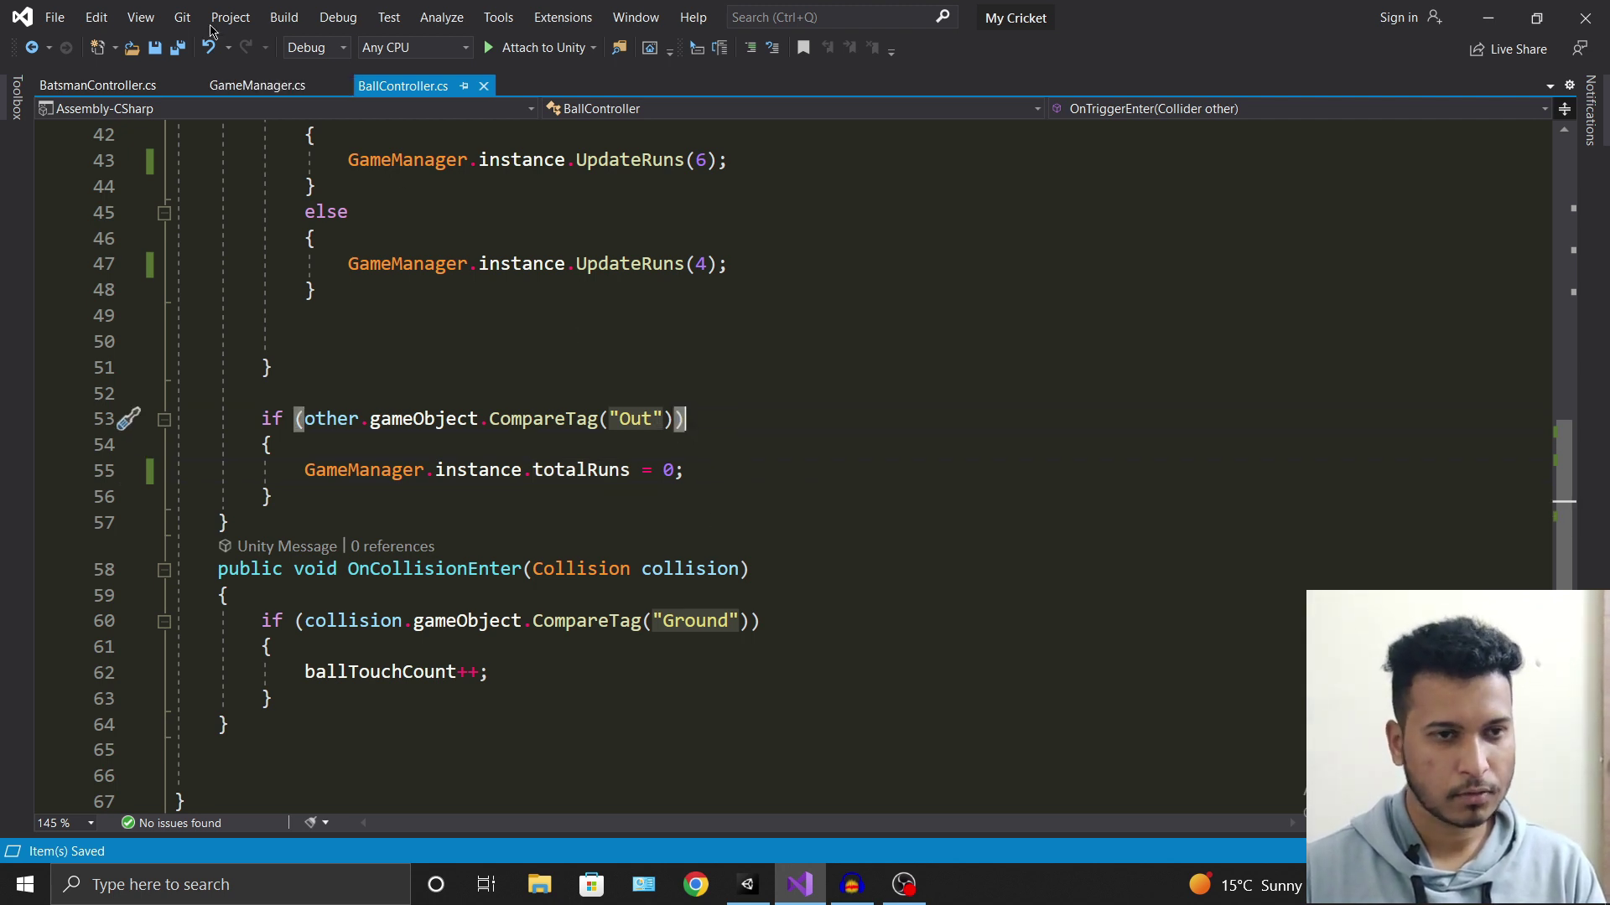
Inspect the totalRuns field and UpdateRuns method in GameManager.cs.
click(254, 92)
click(519, 463)
scroll(620, 477, down, 2)
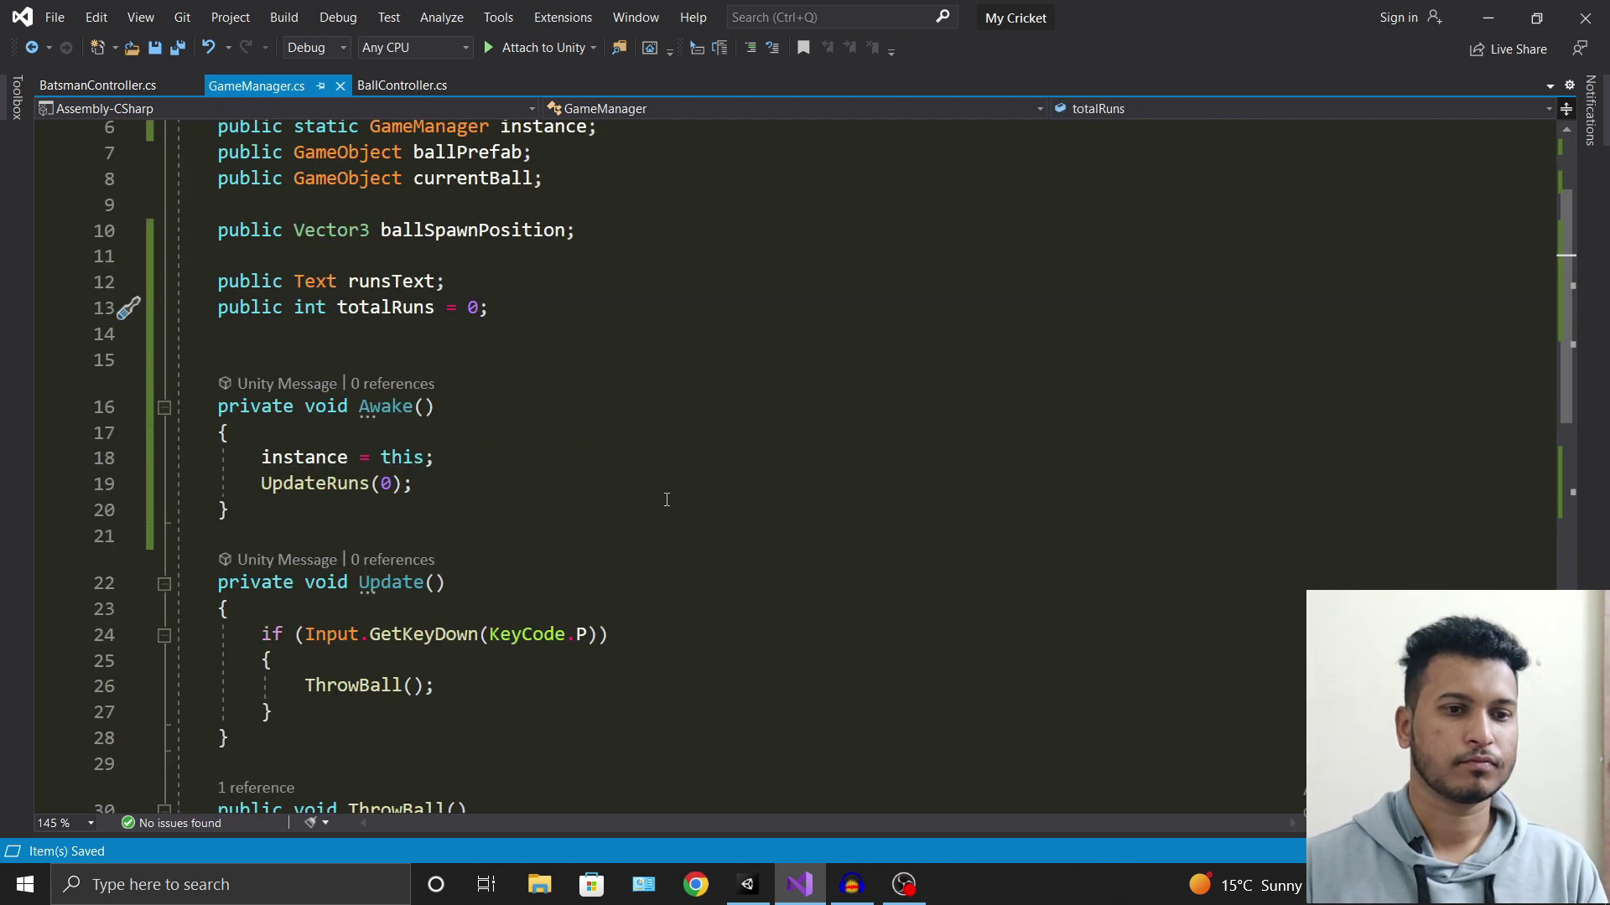
scroll(667, 500, down, 1)
scroll(666, 500, down, 4)
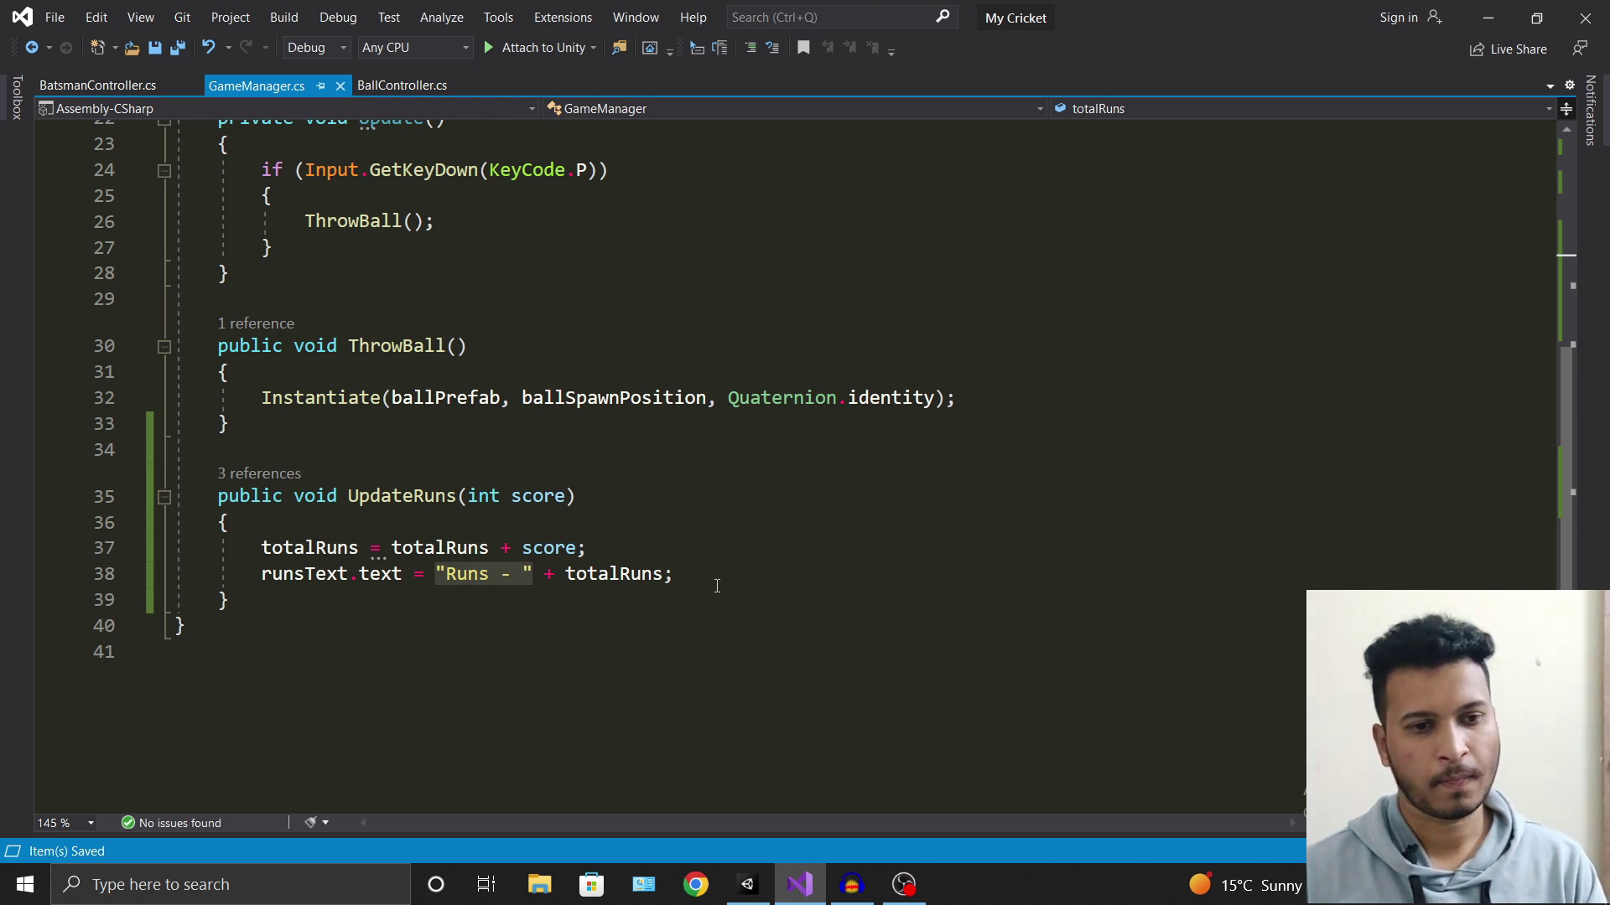
scroll(544, 445, up, 2)
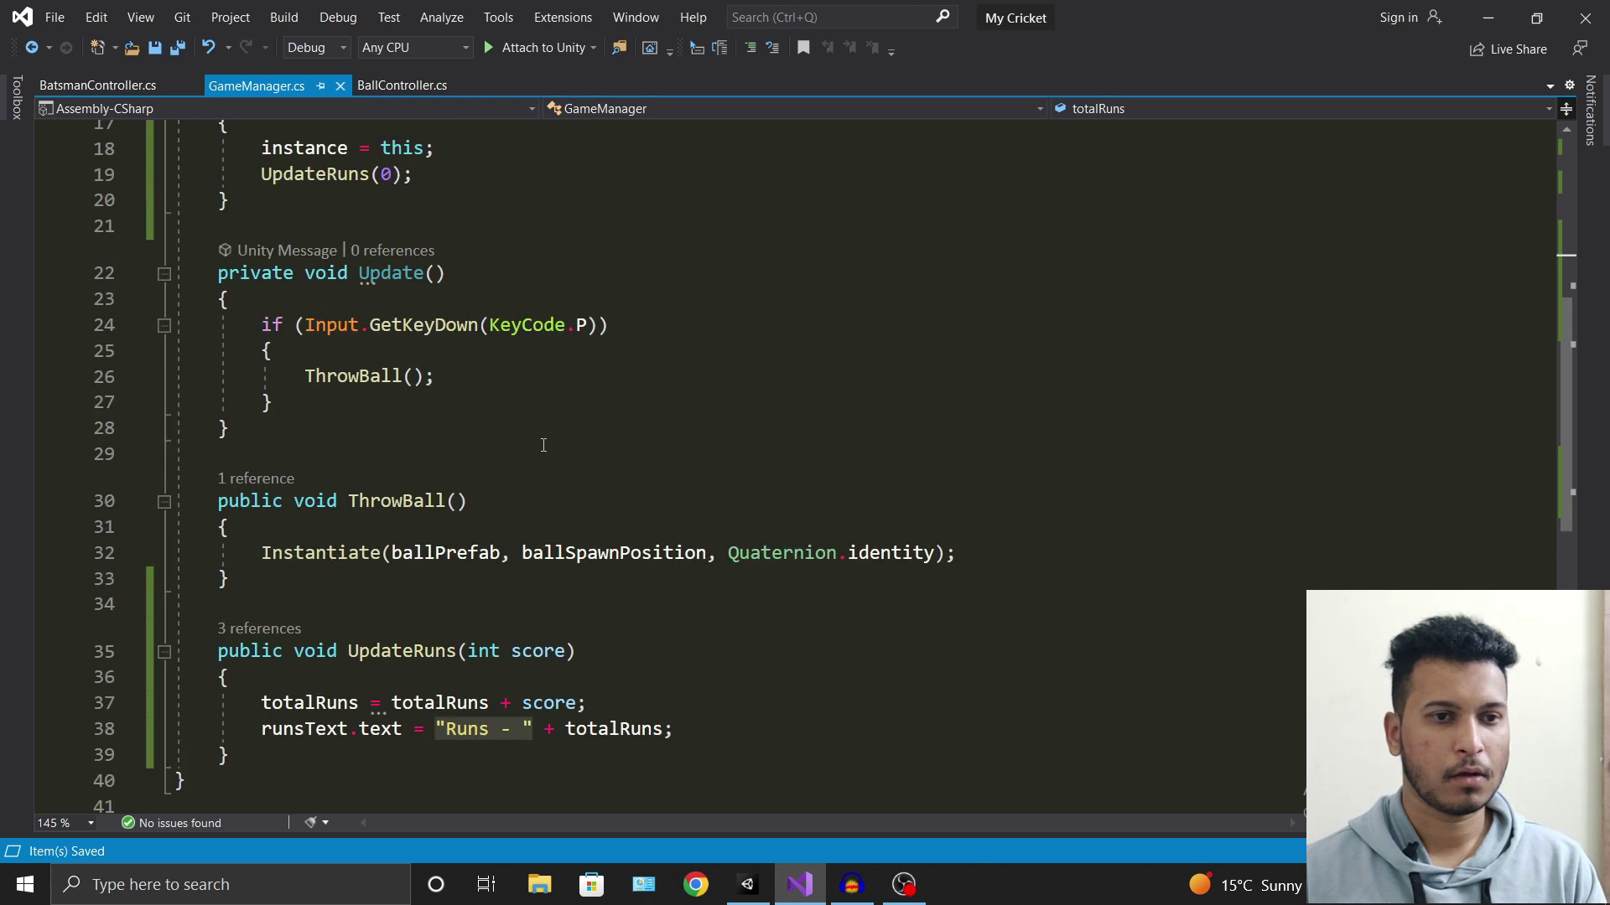
Return to BallController.cs and place the cursor at the end of the totalRuns reset line.
click(398, 86)
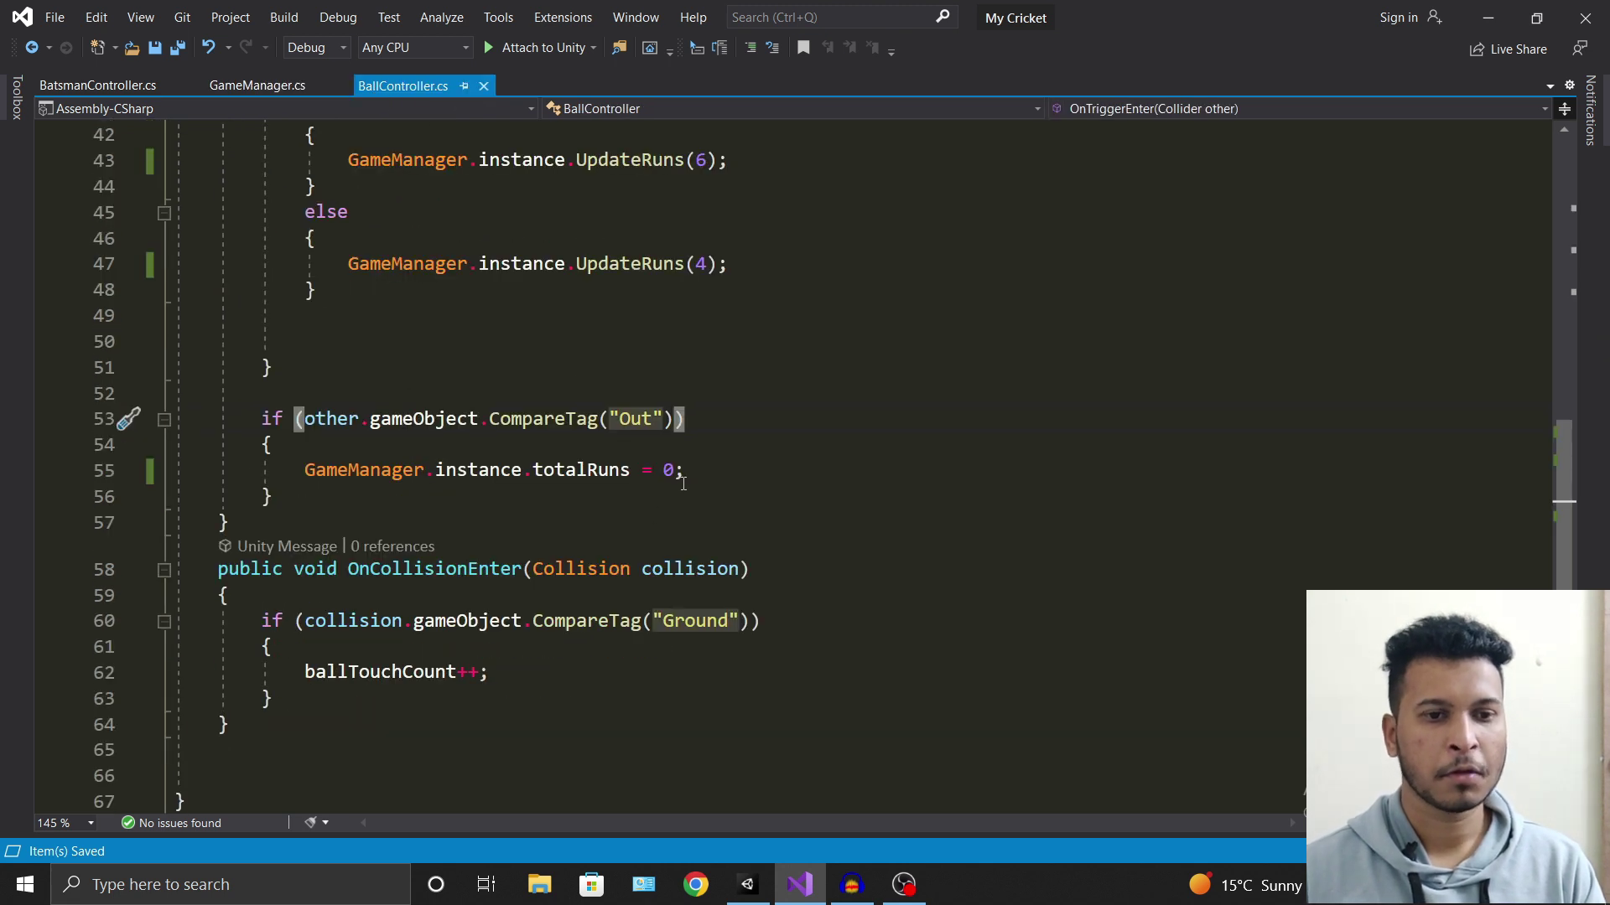
click(708, 391)
click(709, 466)
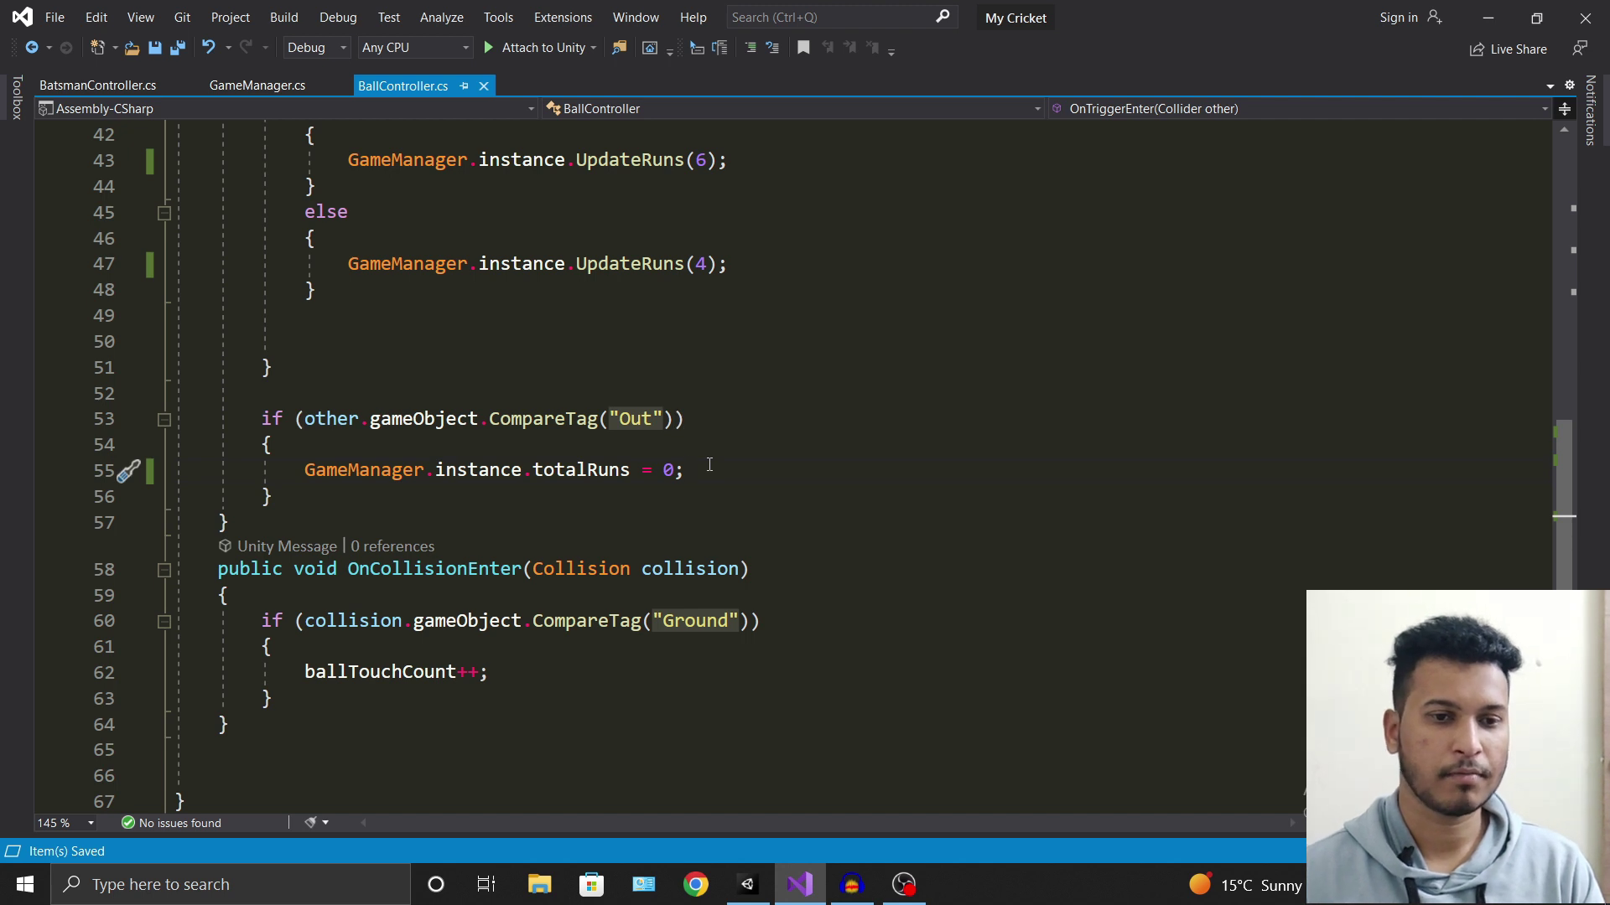
Add a GameManager.instance.UpdateRuns(0) call on line 56 after the totalRuns reset.
key(Return)
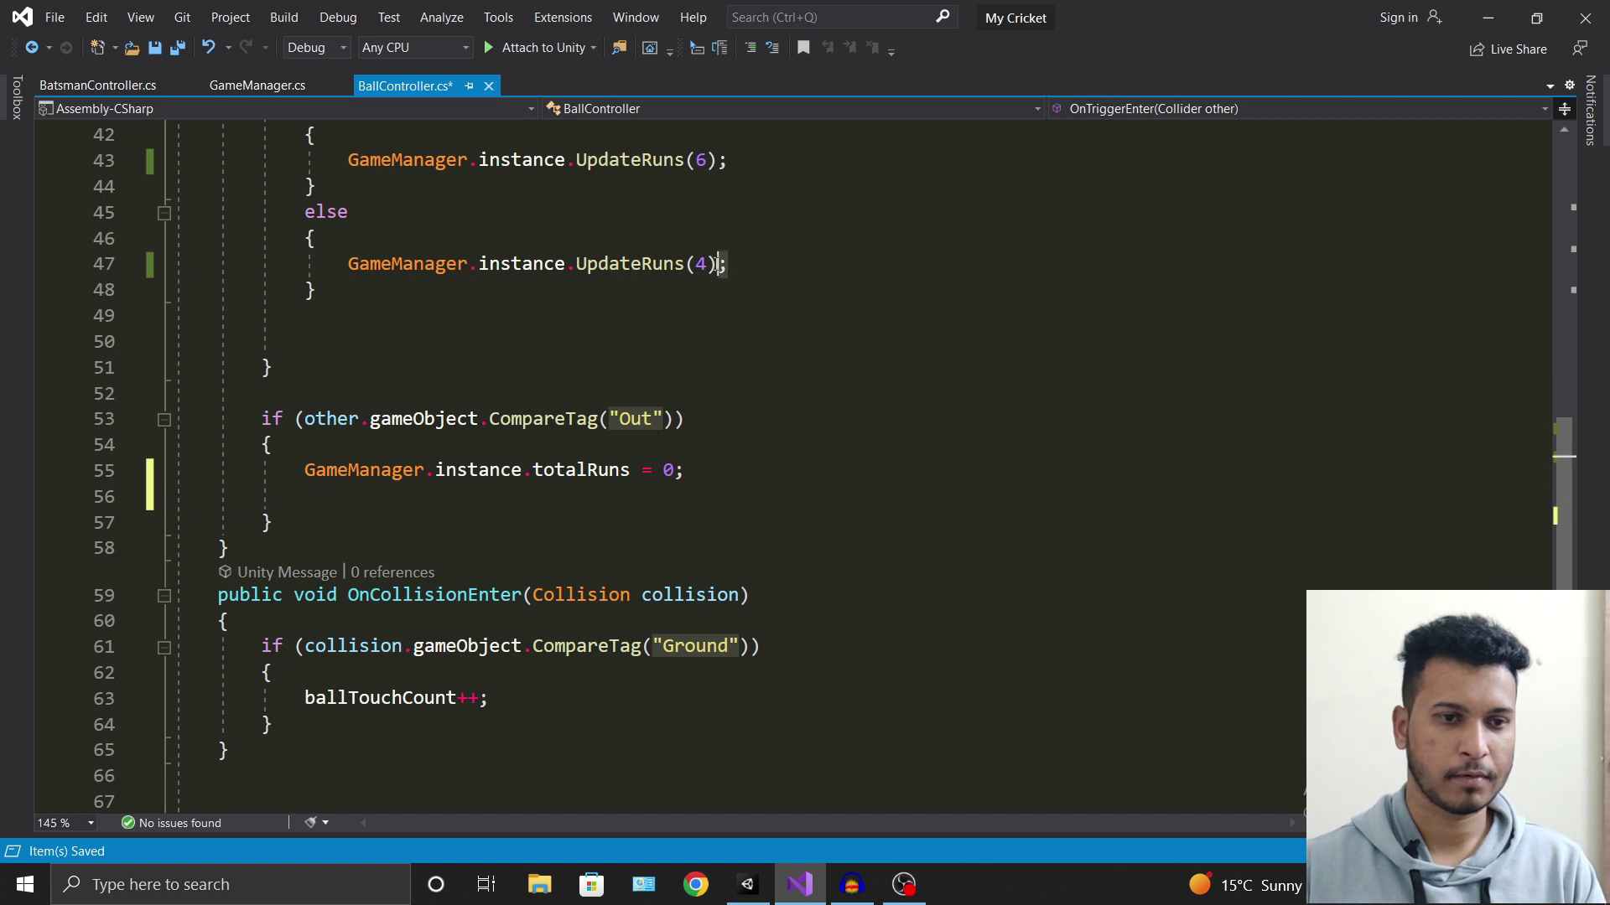
drag(727, 264, 367, 268)
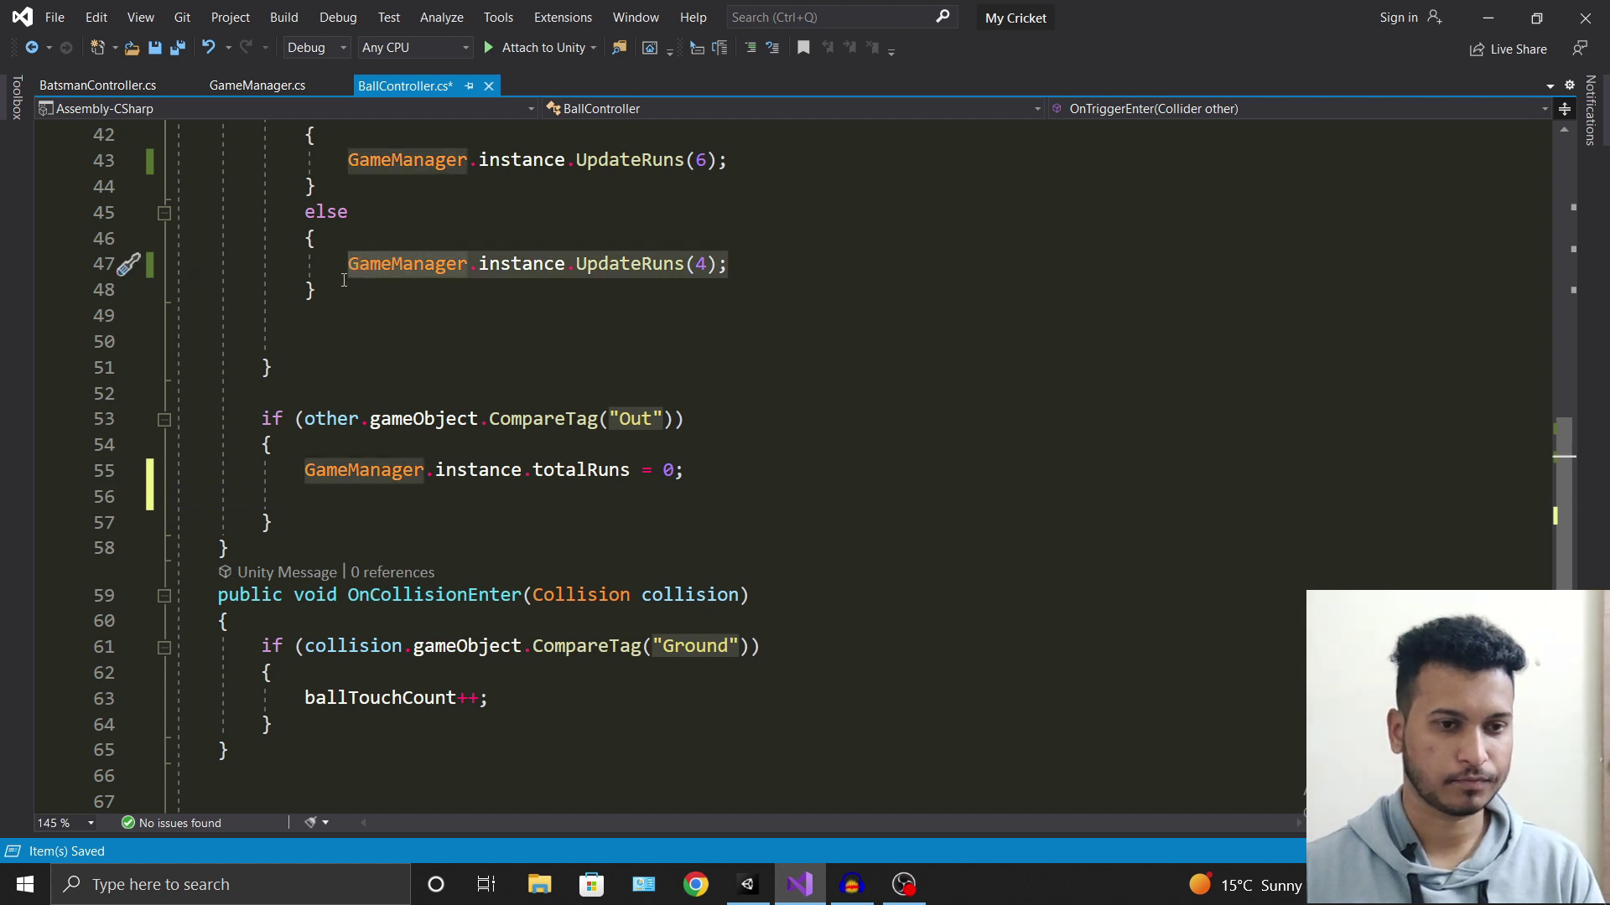
click(401, 472)
click(357, 506)
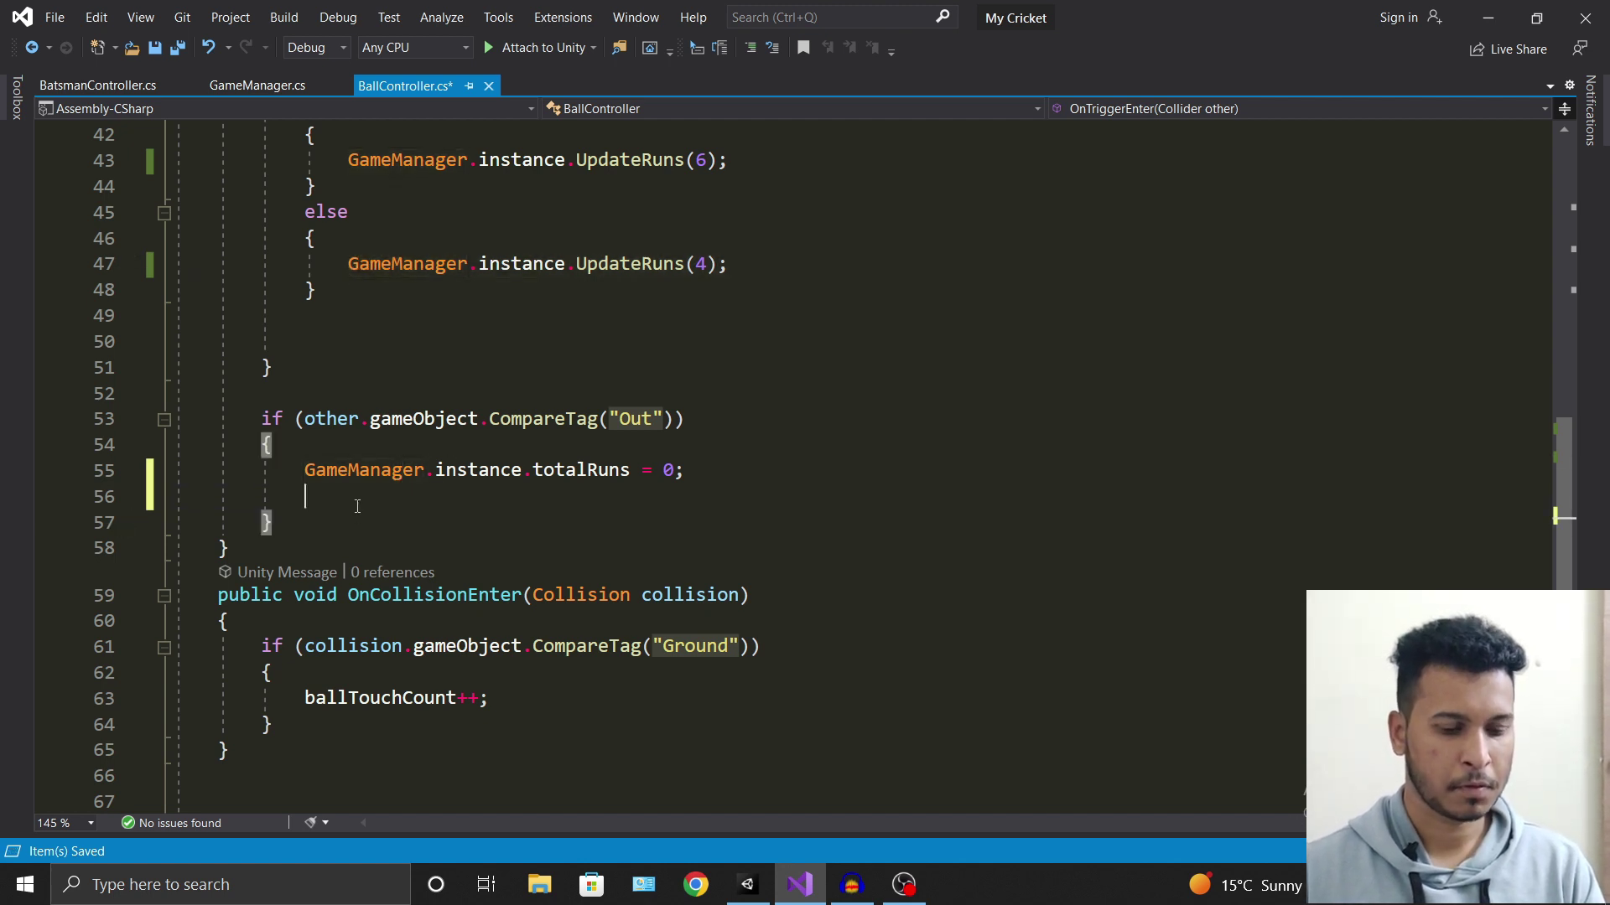
text(GameManager.instance.UpdateRuns(4);)
key(Left)
key(Left)
key(BackSpace)
text(0)
key(End)
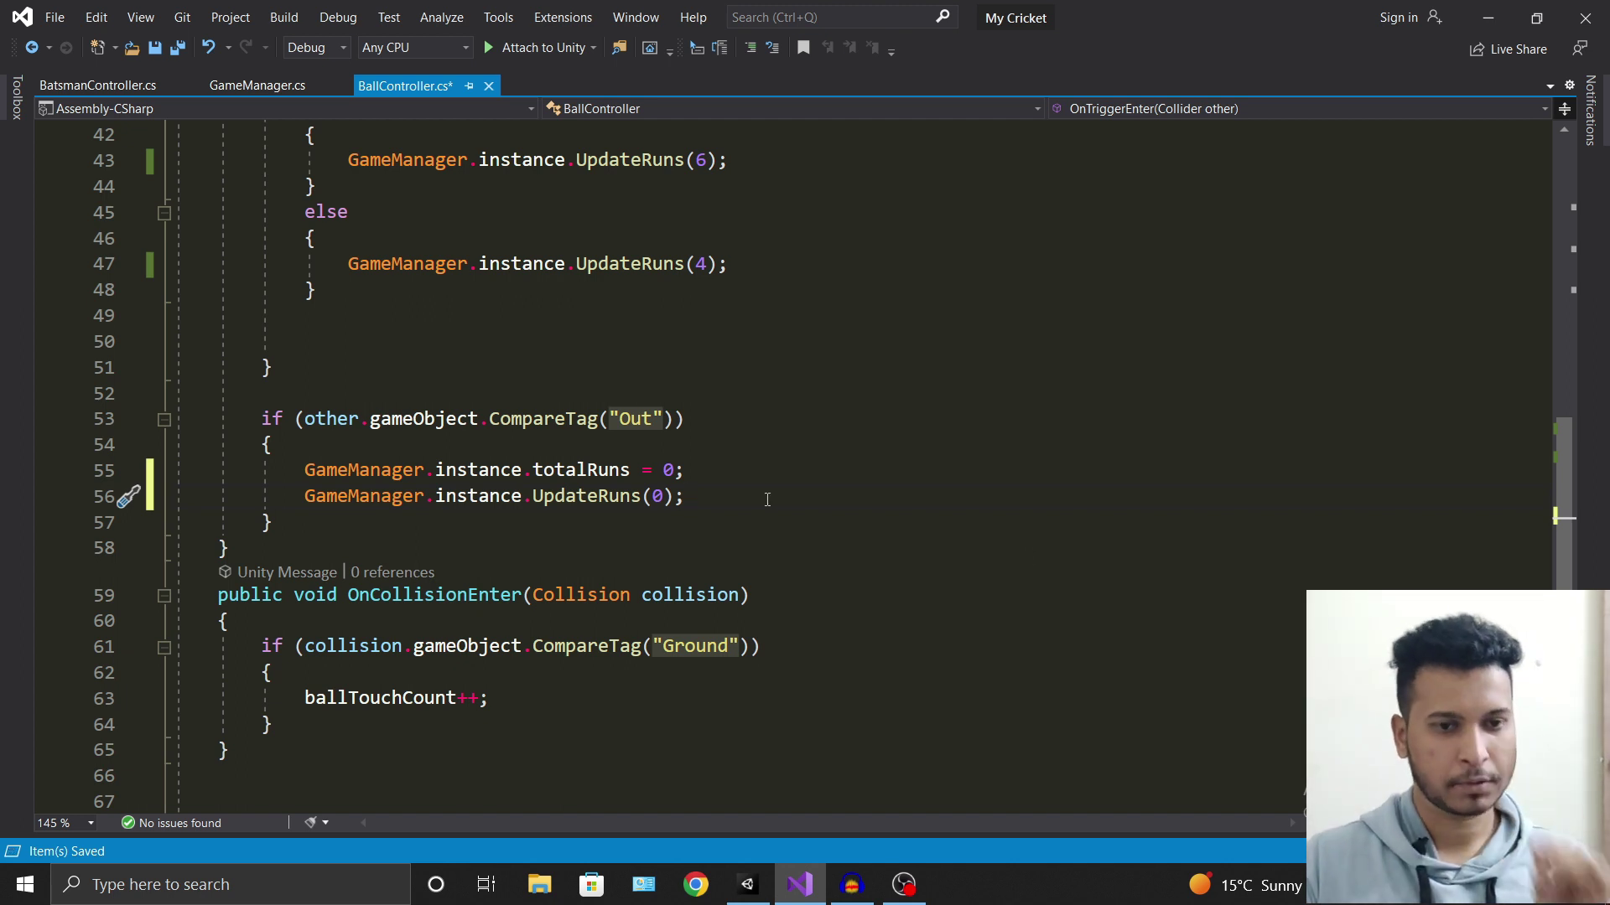
Check UpdateRuns in GameManager, then save BallController.cs and minimize Visual Studio.
click(256, 84)
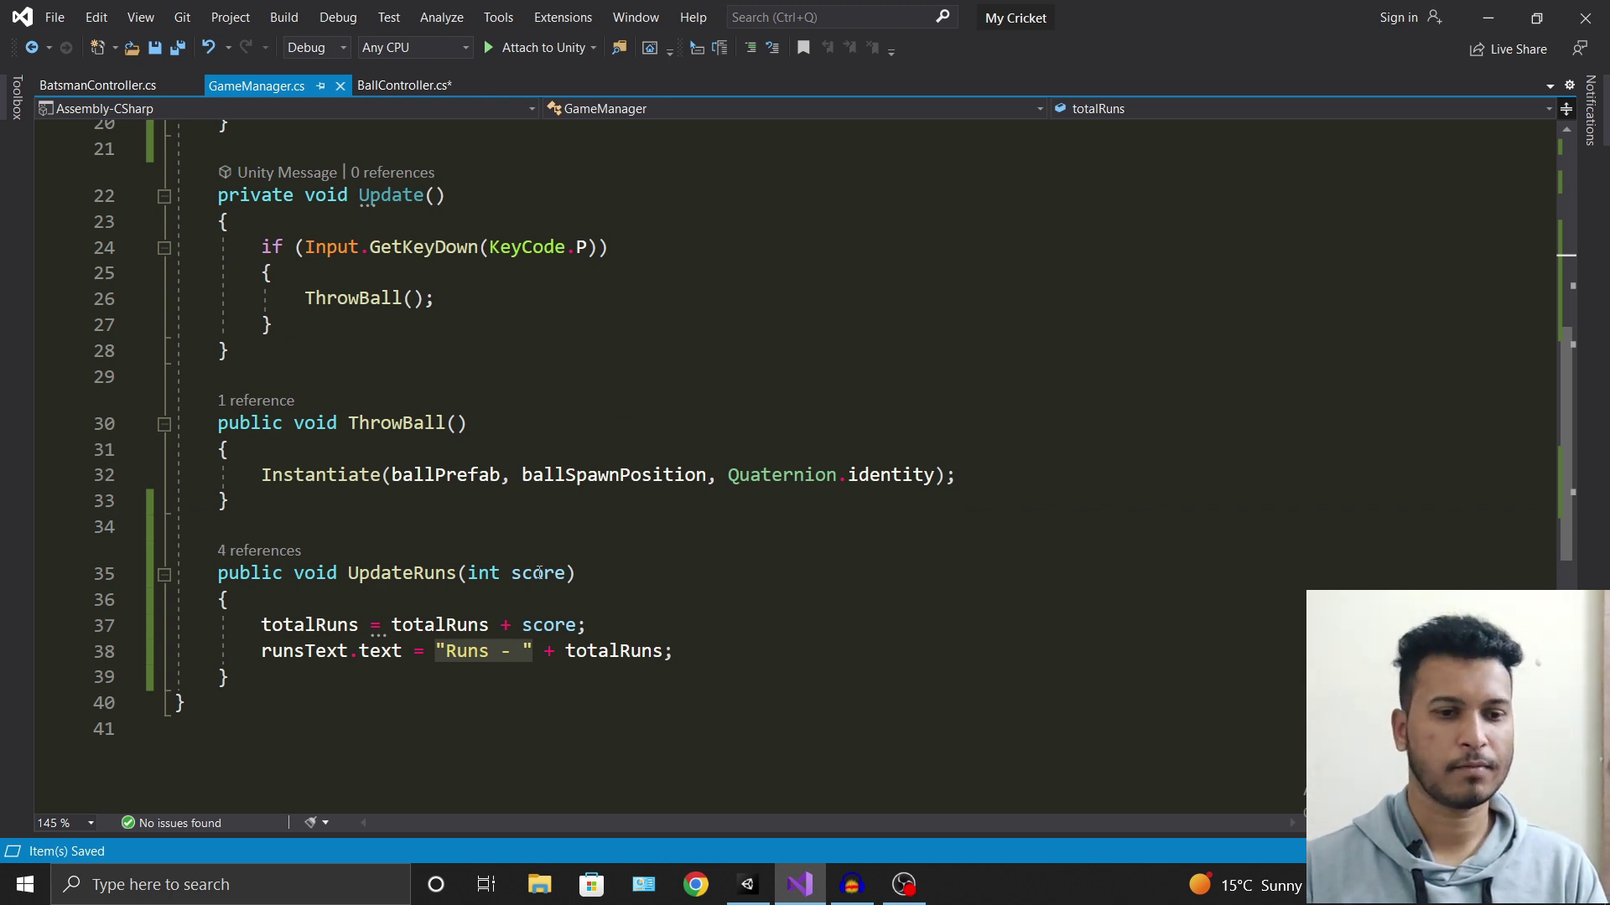
click(415, 85)
key(ctrl+s)
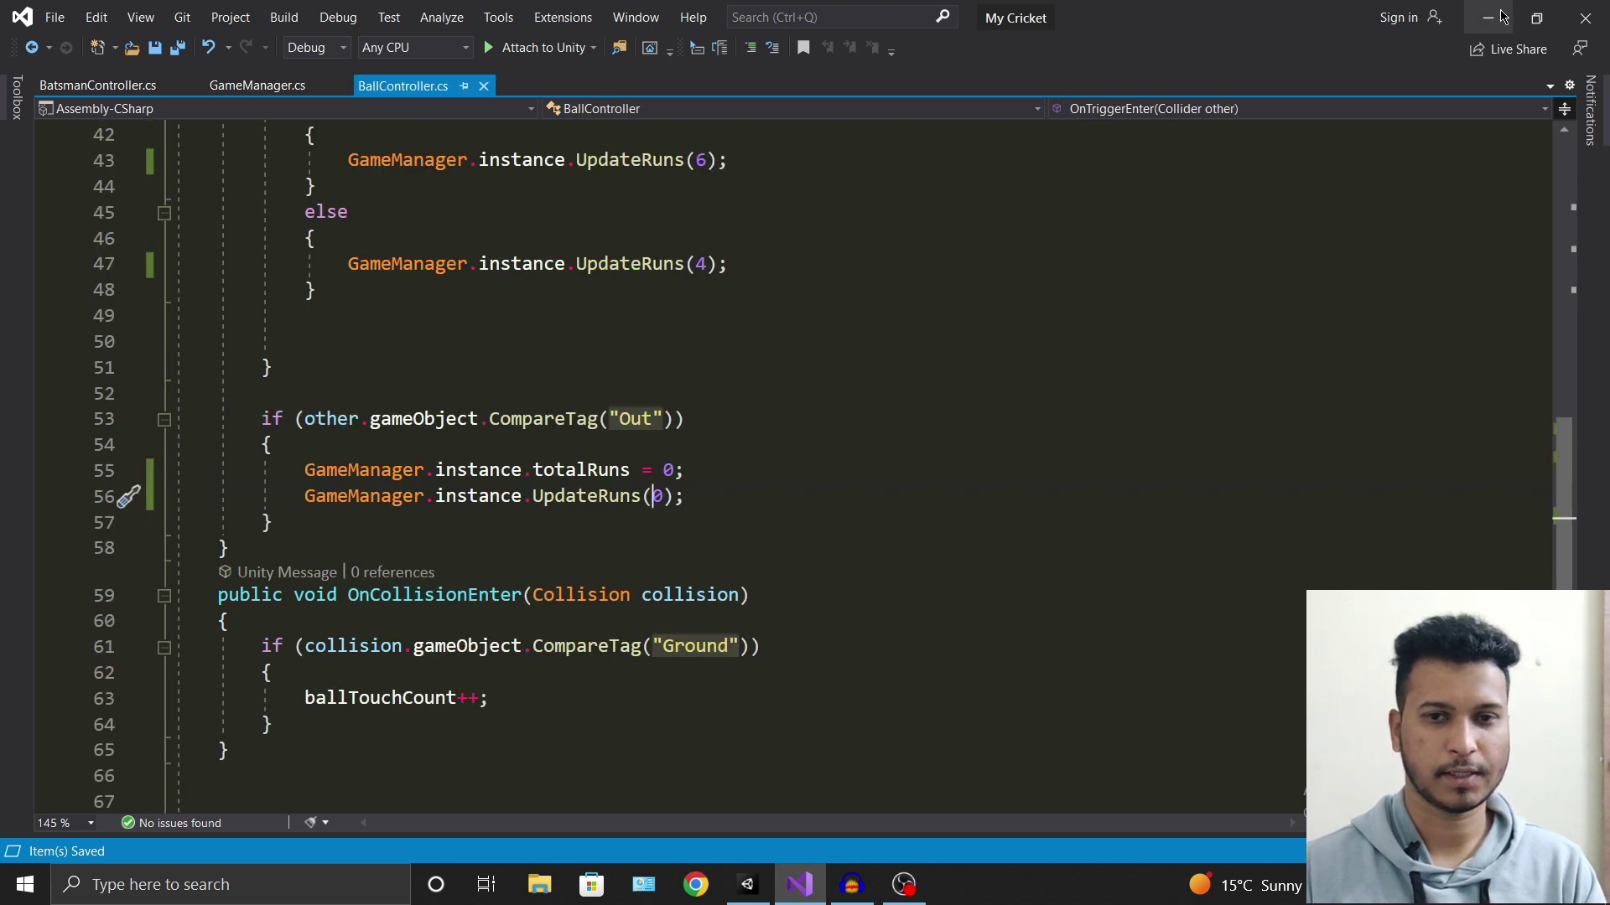
click(1488, 17)
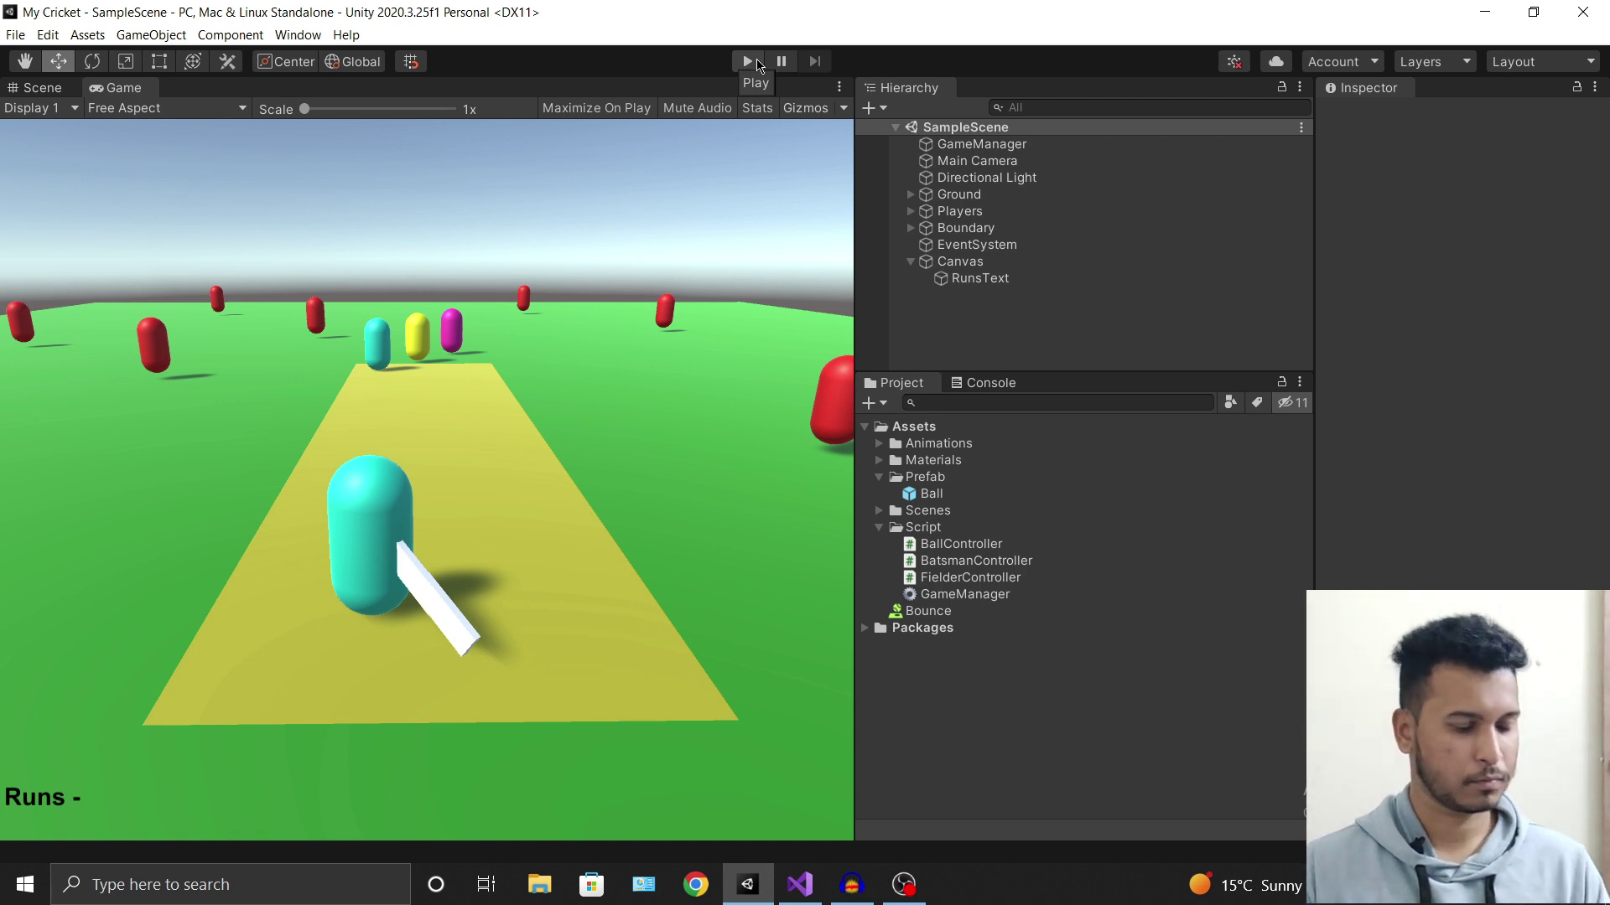
Playtest by batting seven balls, watching runs reset from 20 to 0 on out, then reach 10.
click(752, 65)
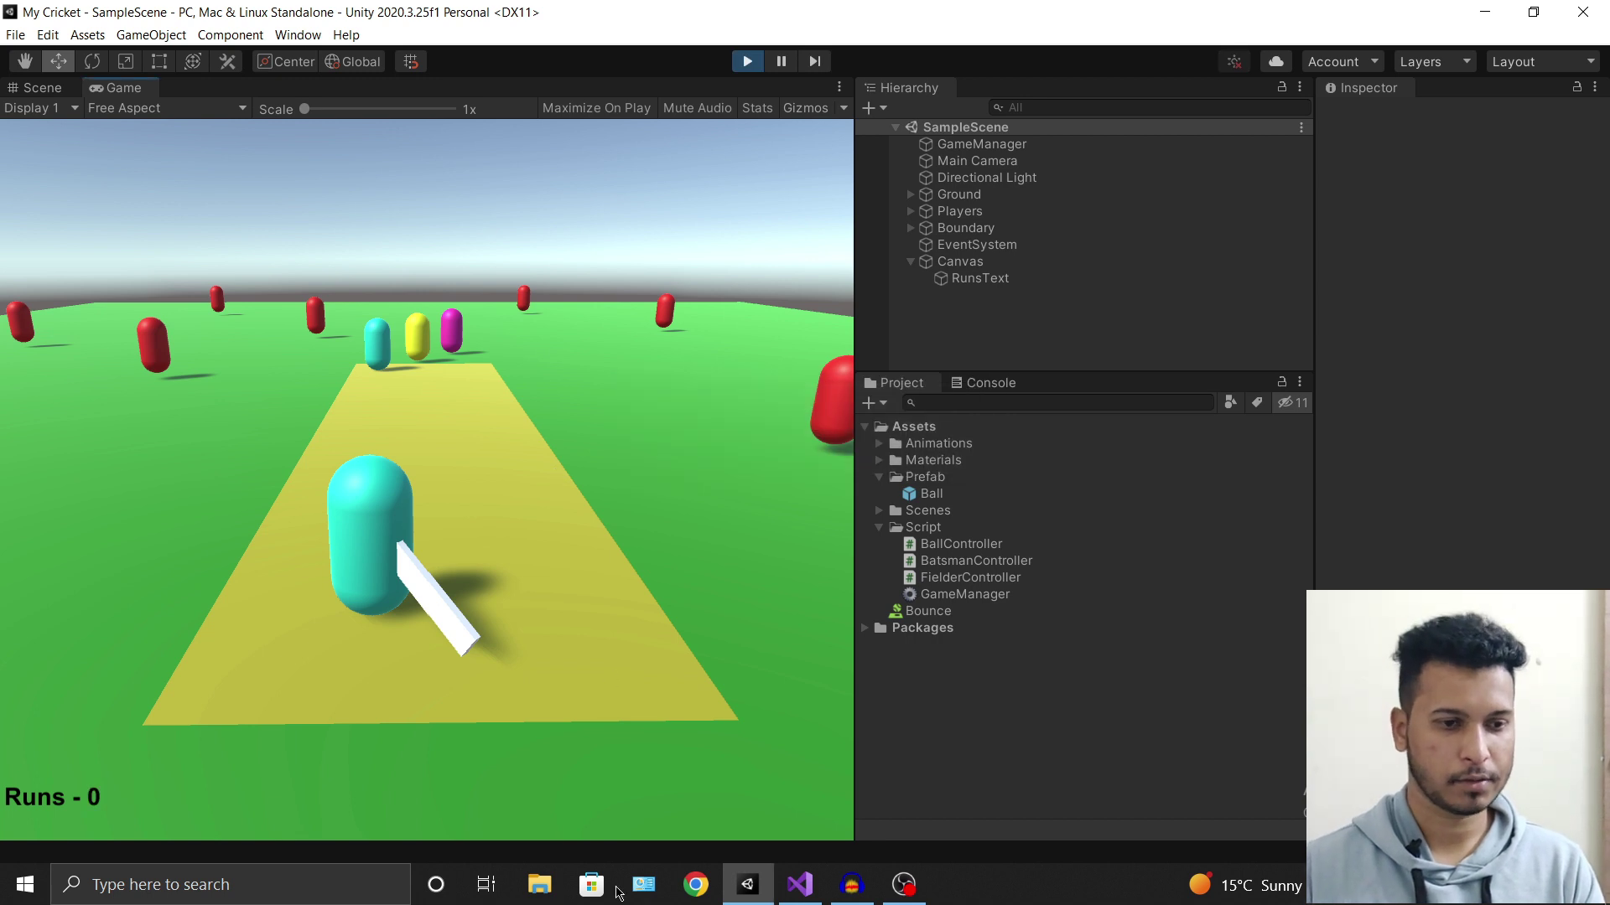
click(454, 657)
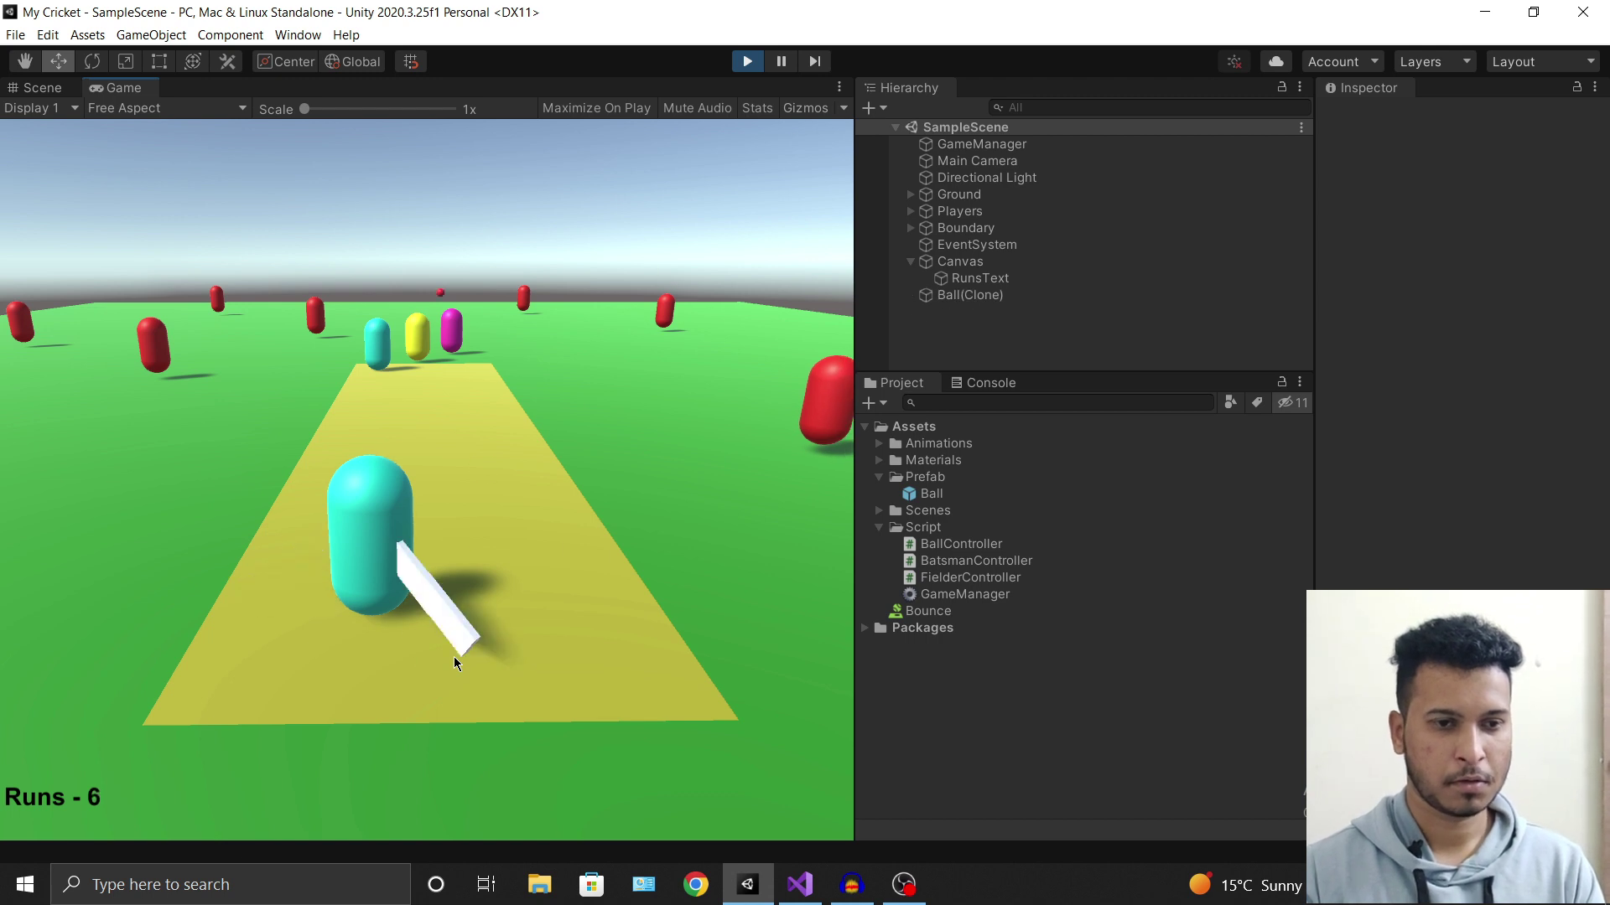
click(454, 657)
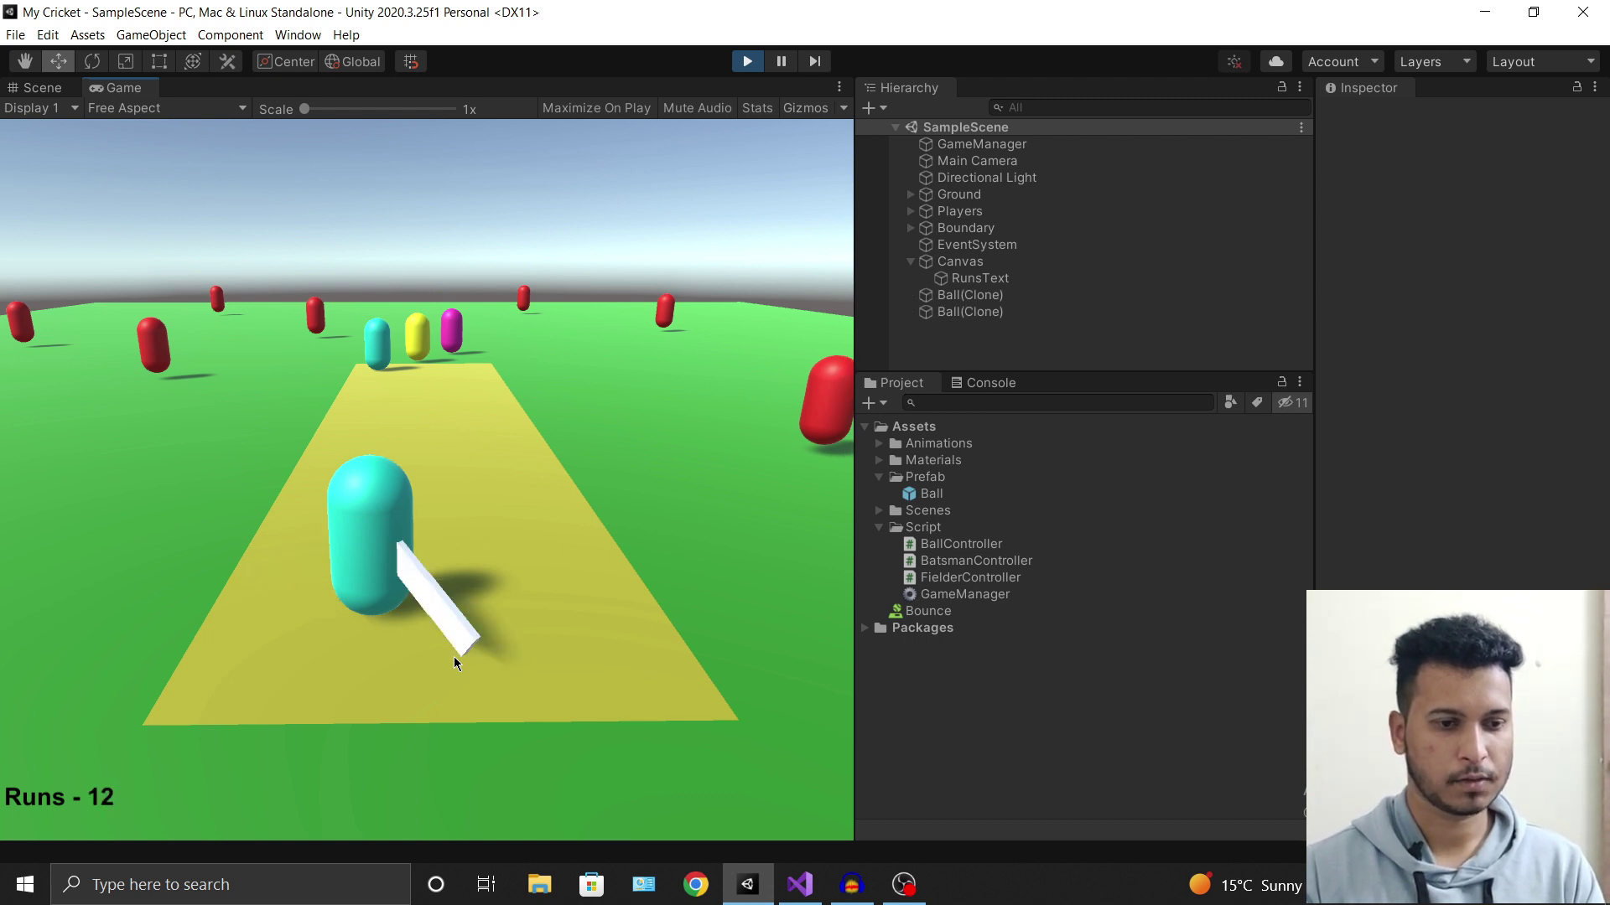
click(455, 656)
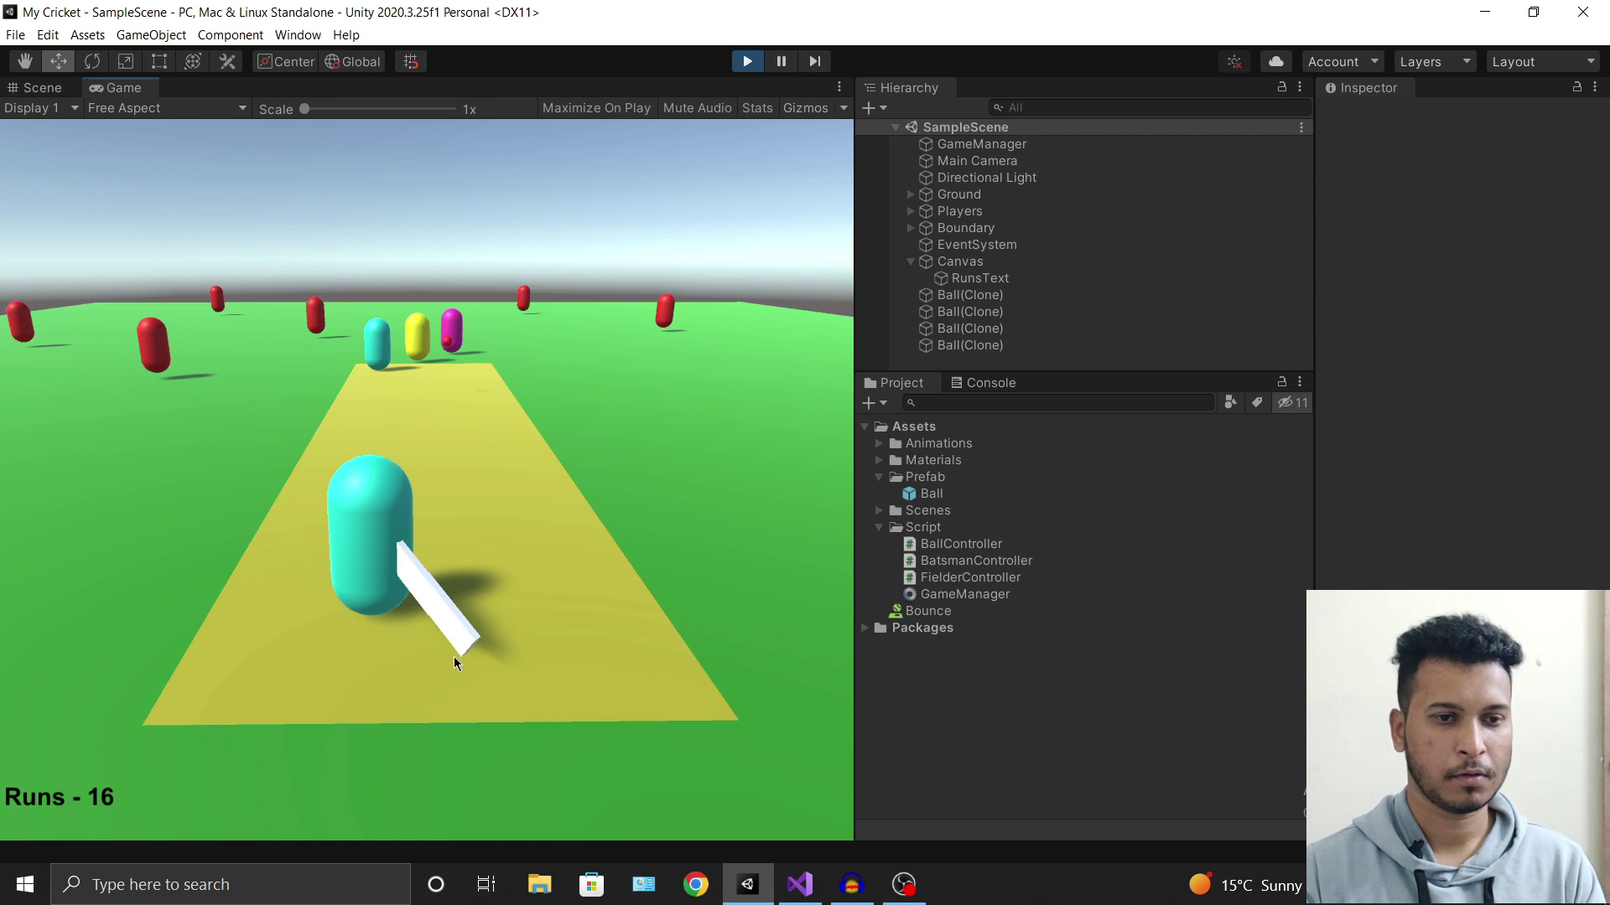
click(454, 657)
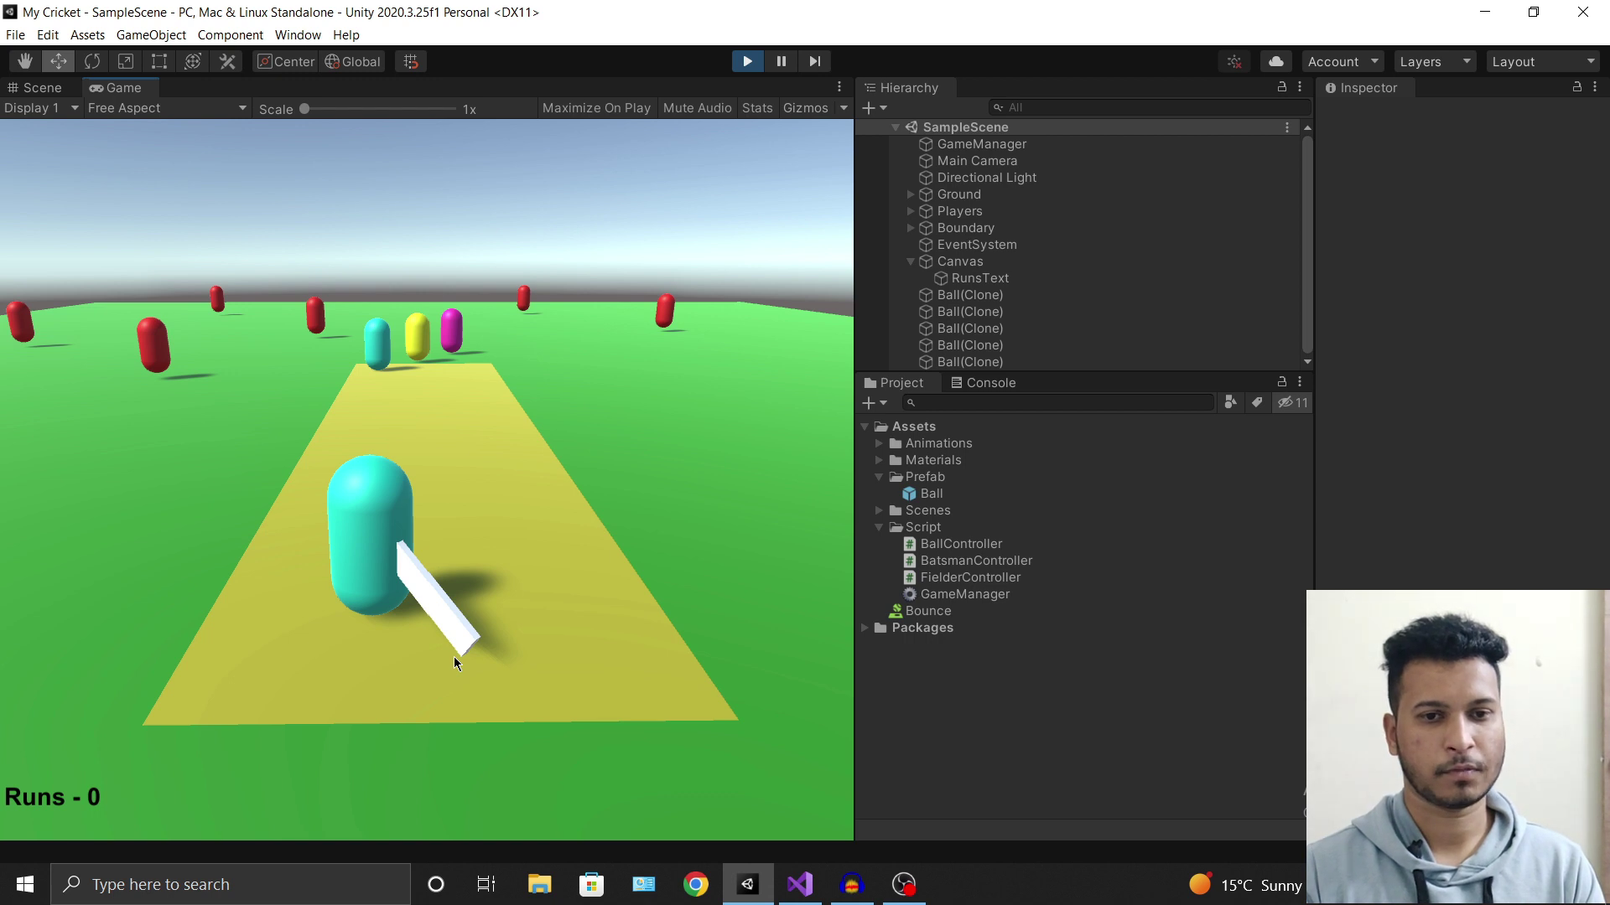
click(454, 657)
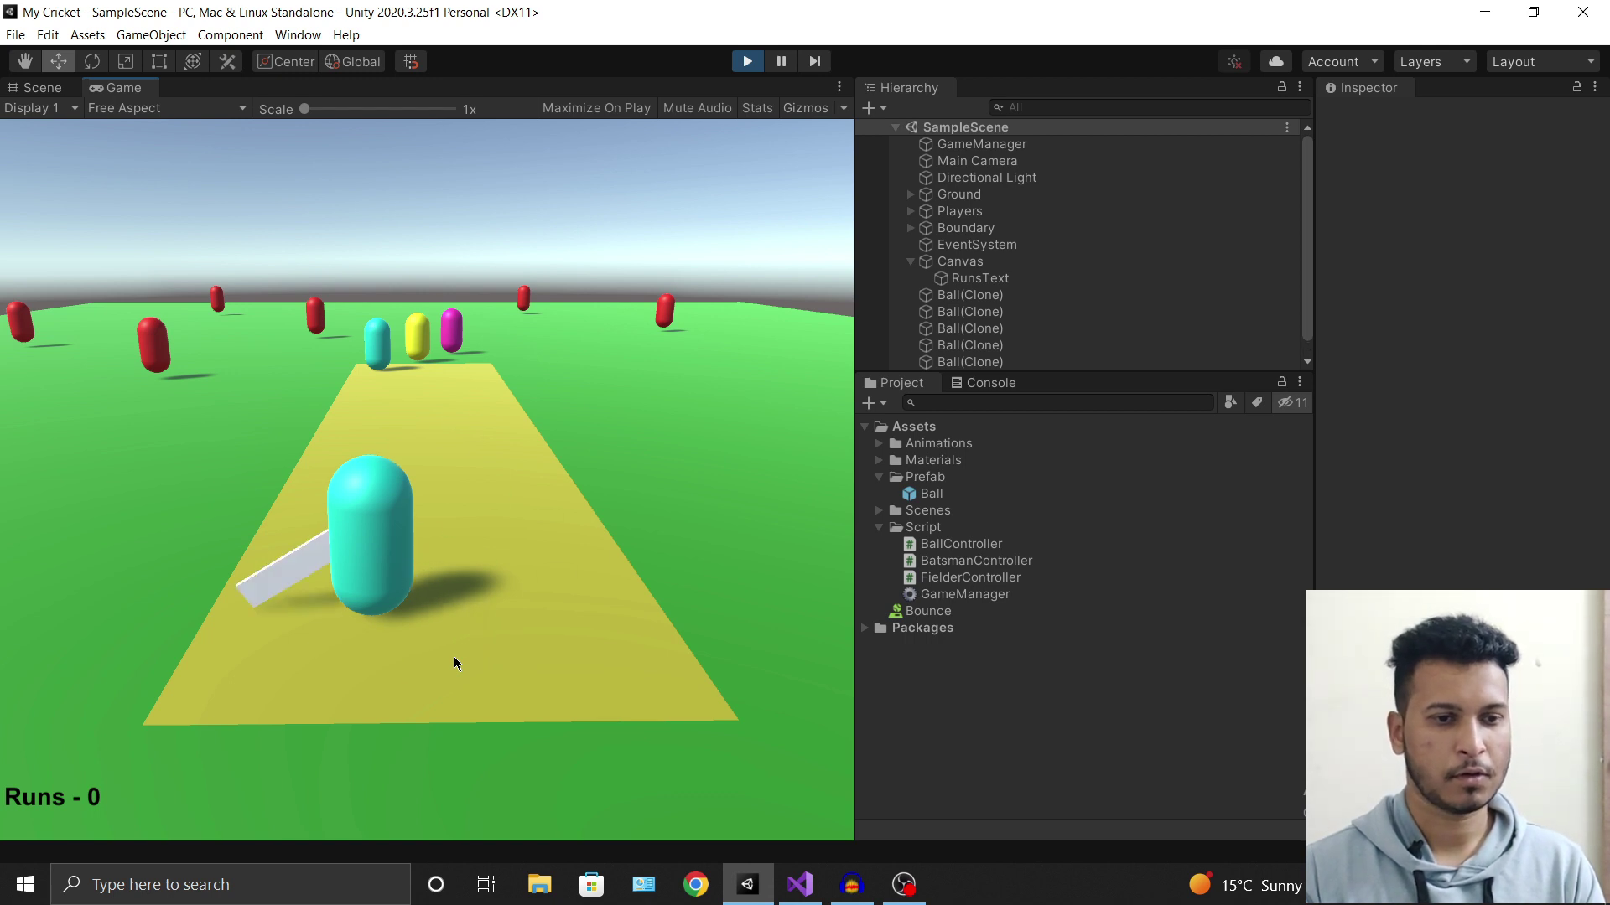
click(454, 656)
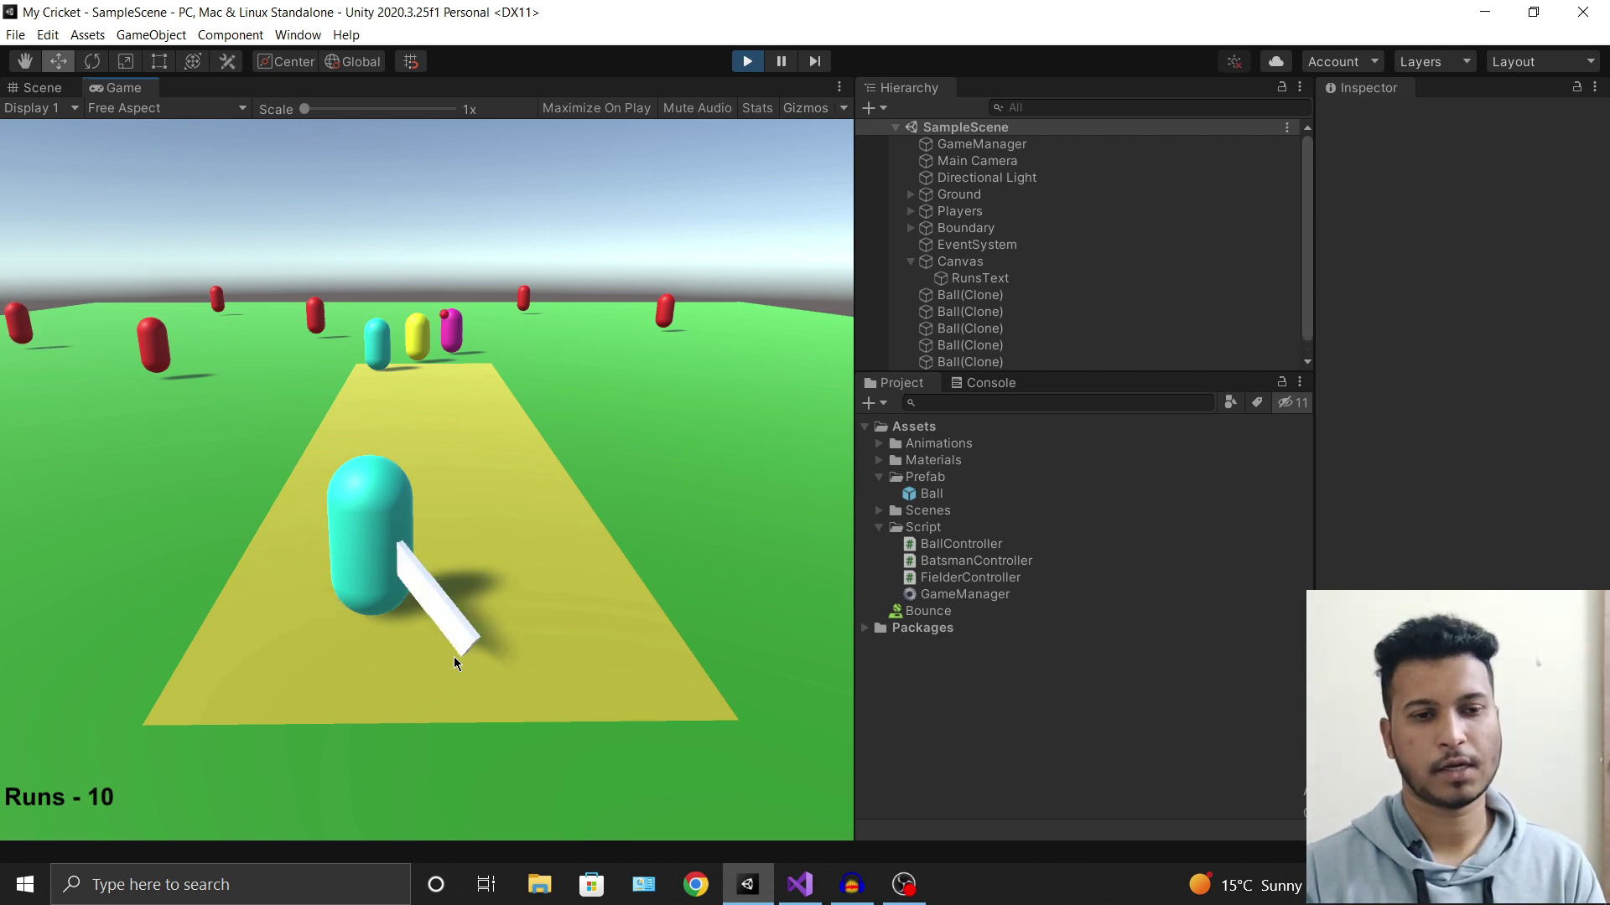
click(454, 657)
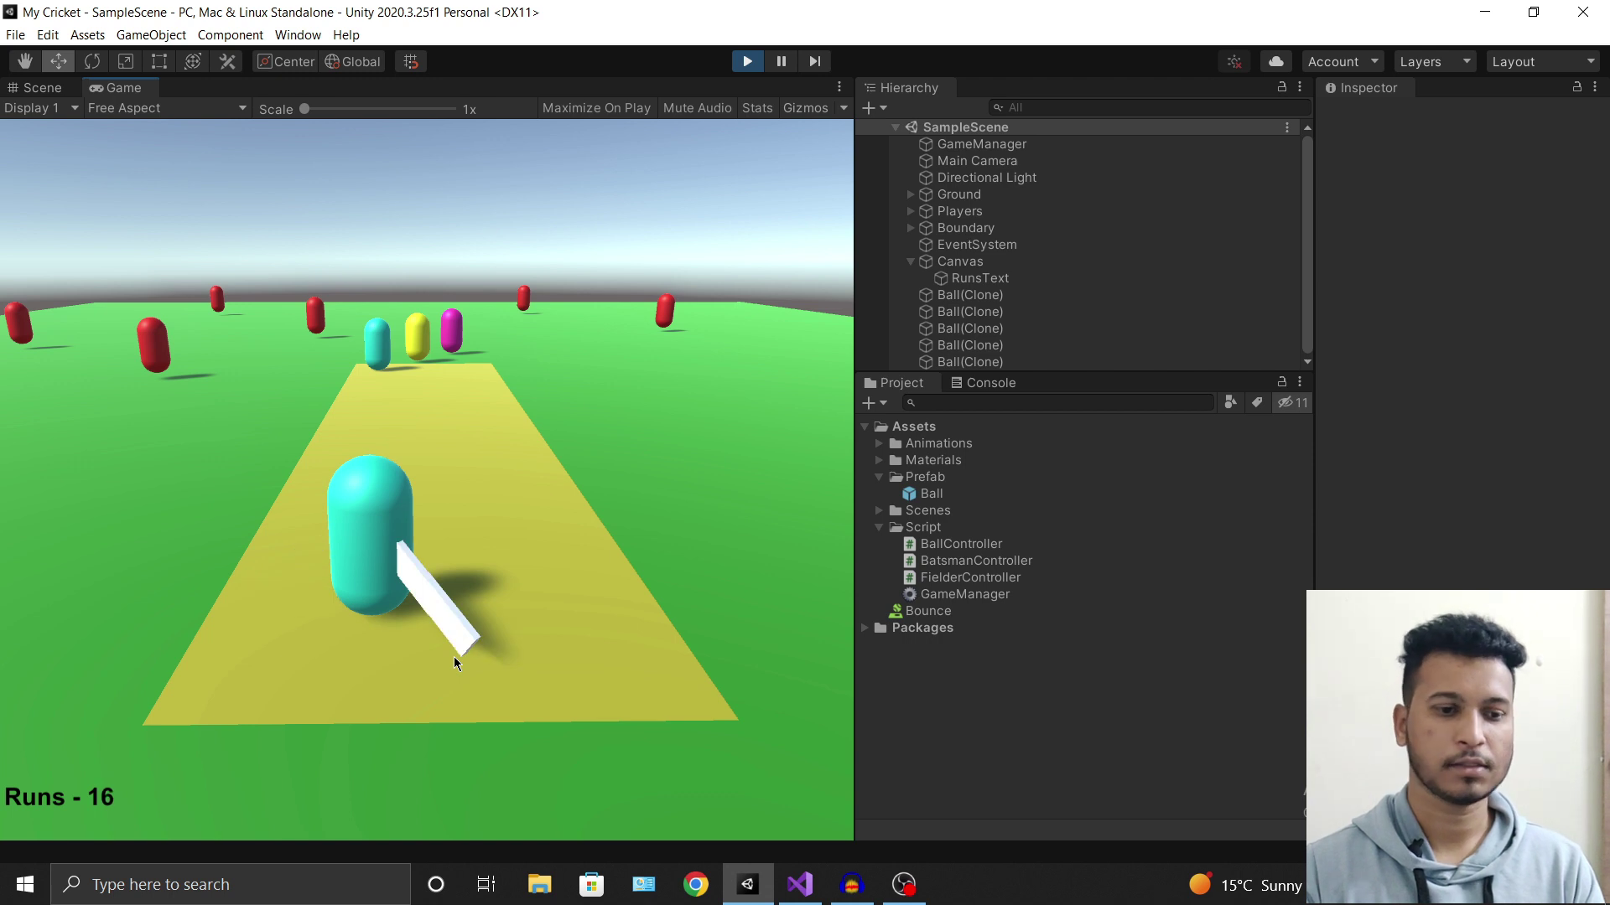